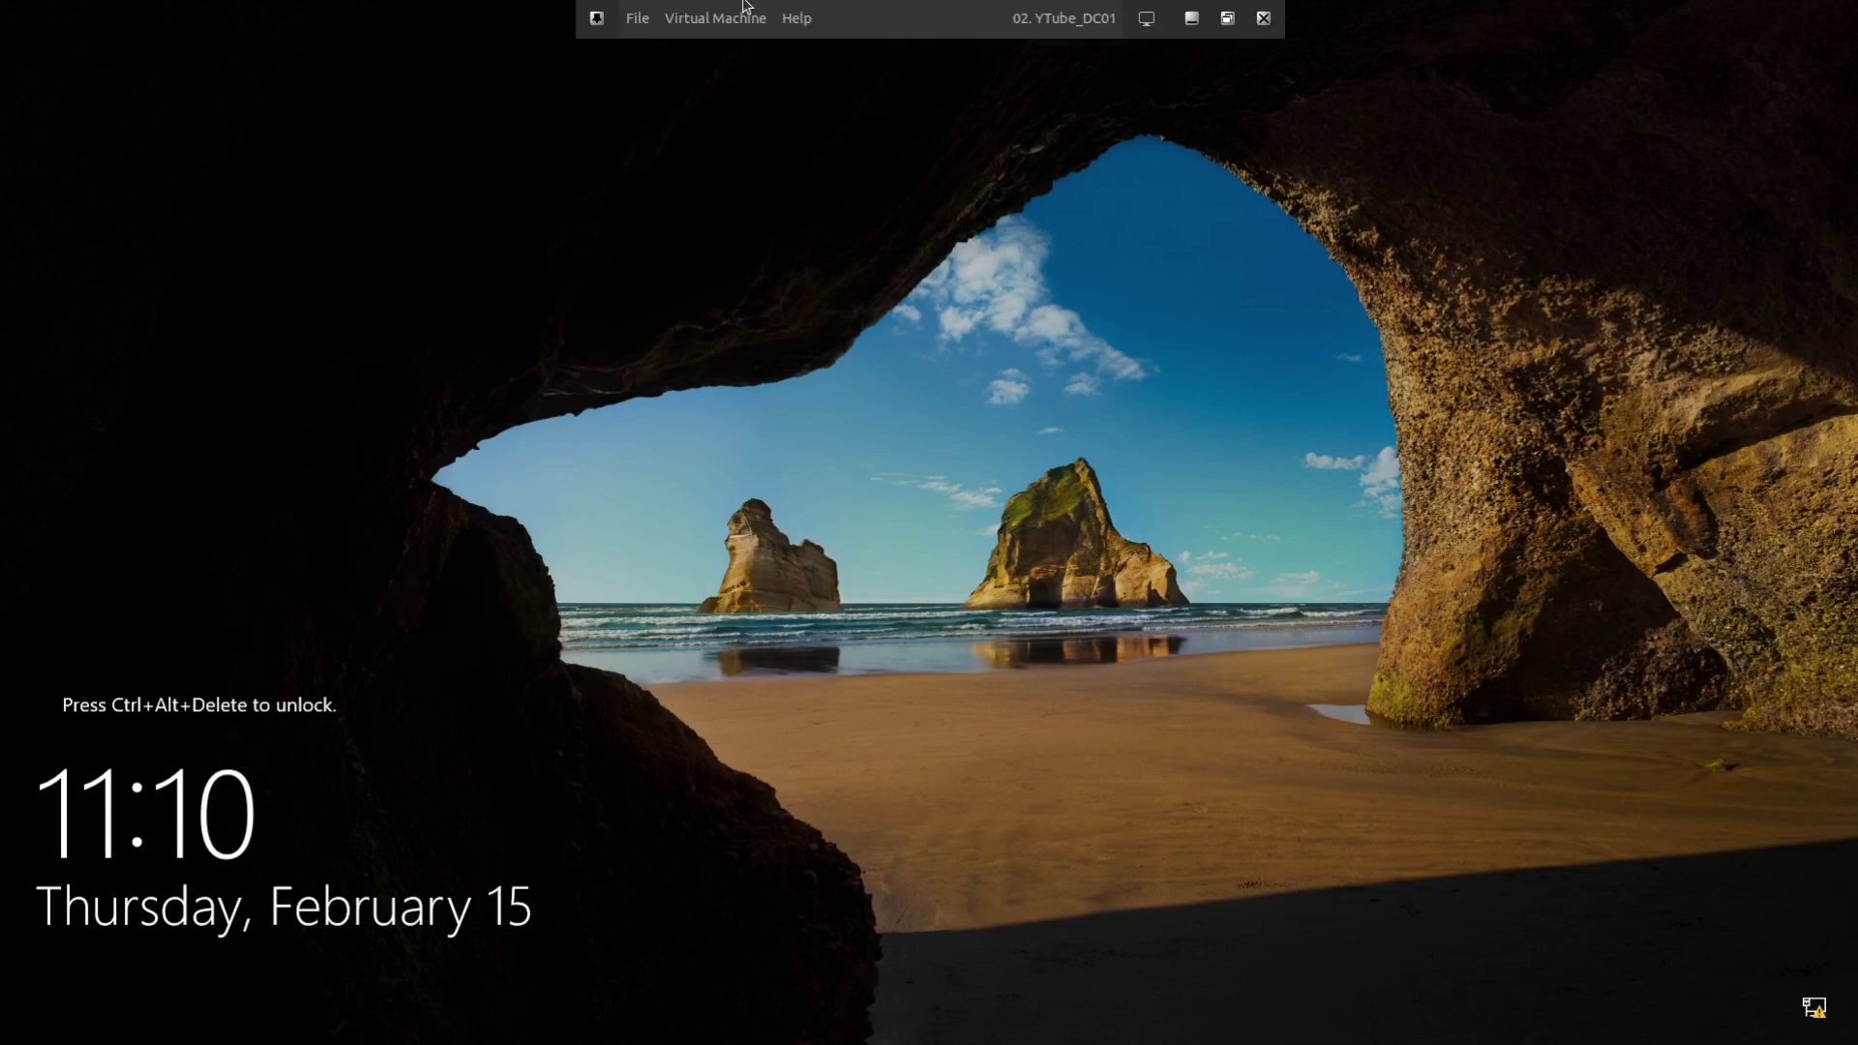
- Unlock the YTube_DC01 virtual machine and sign in to the domain Administrator account with its password
click(737, 17)
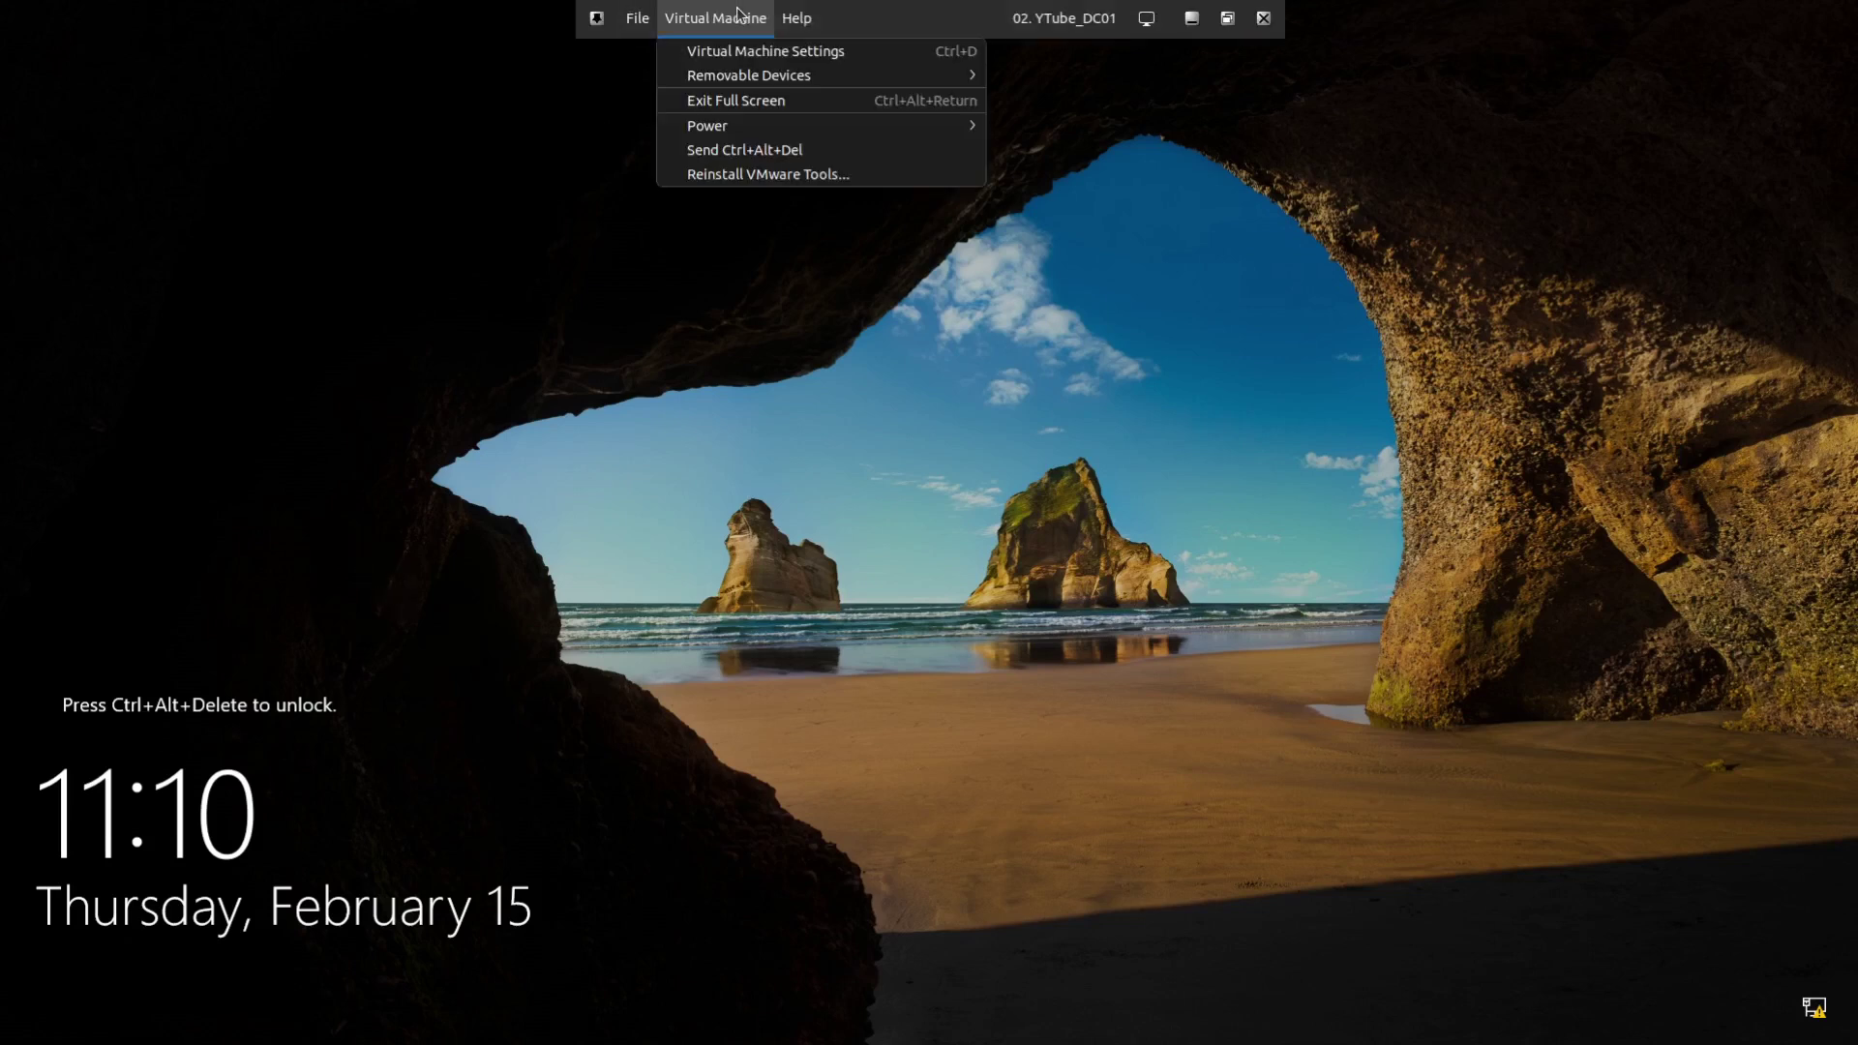
click(774, 150)
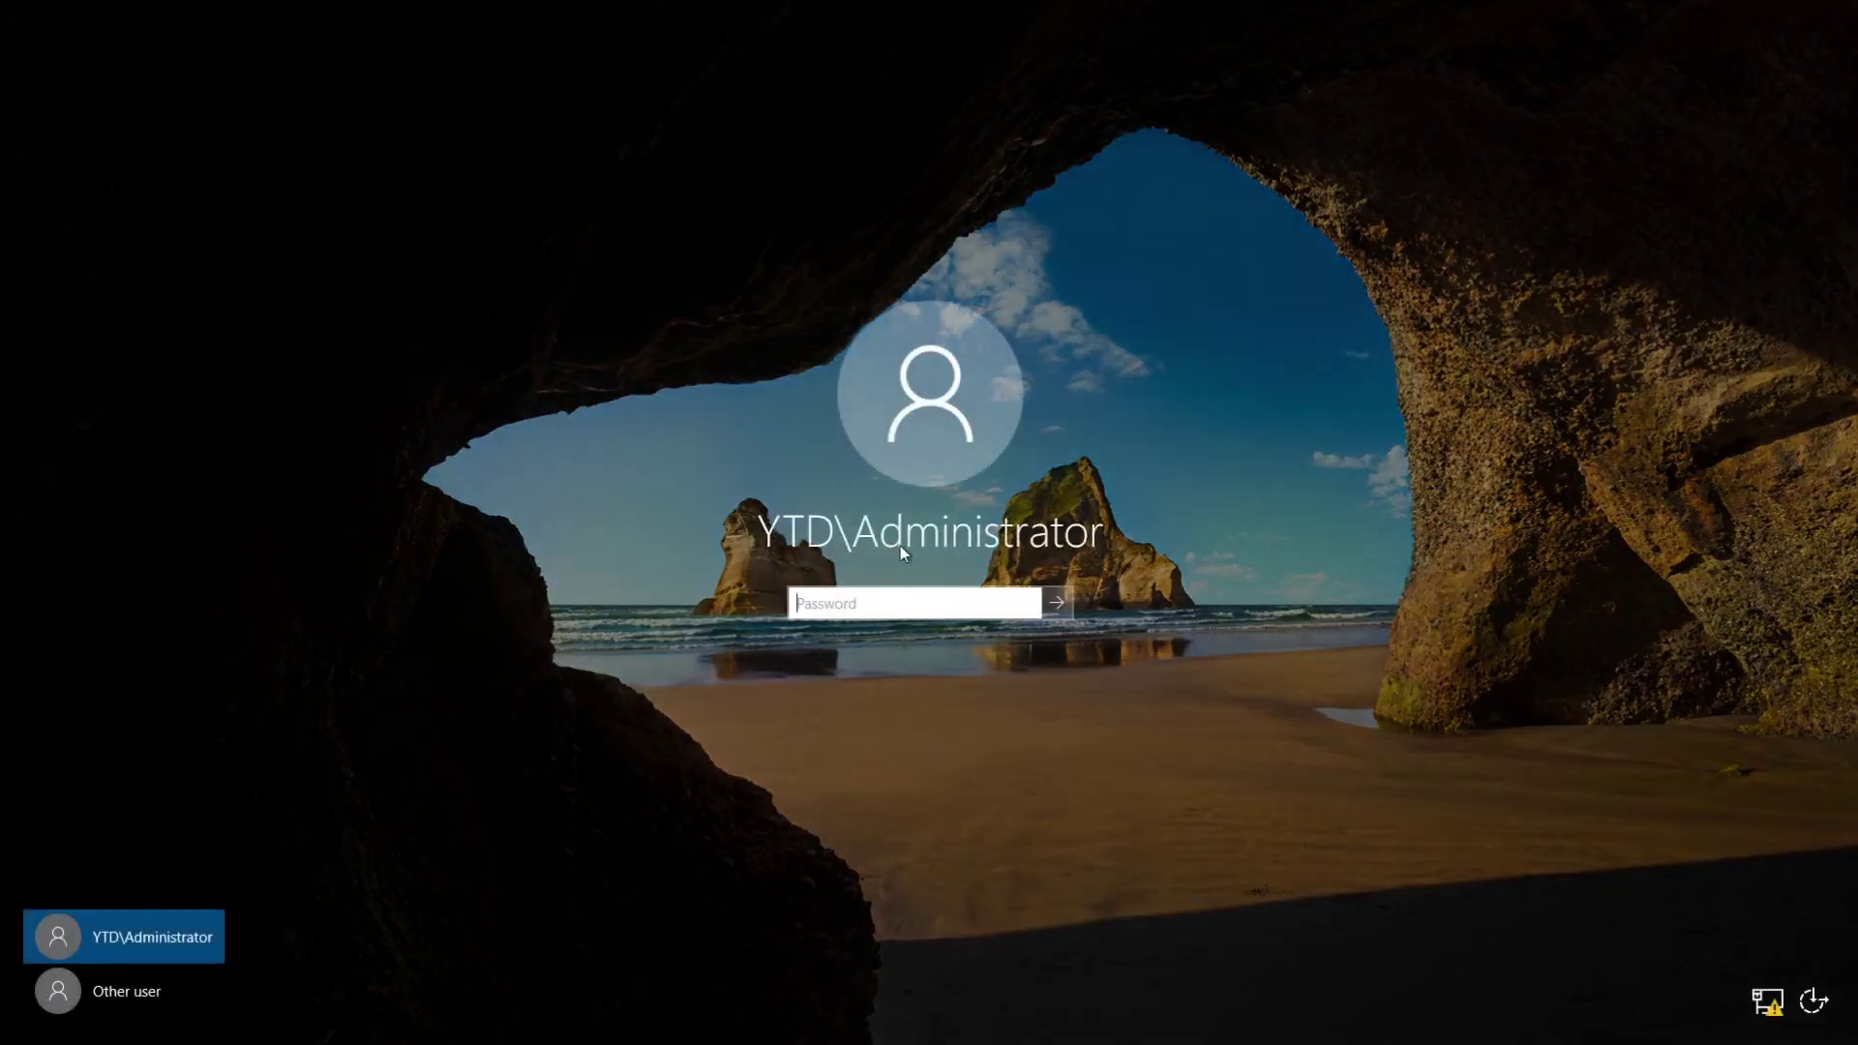
click(808, 593)
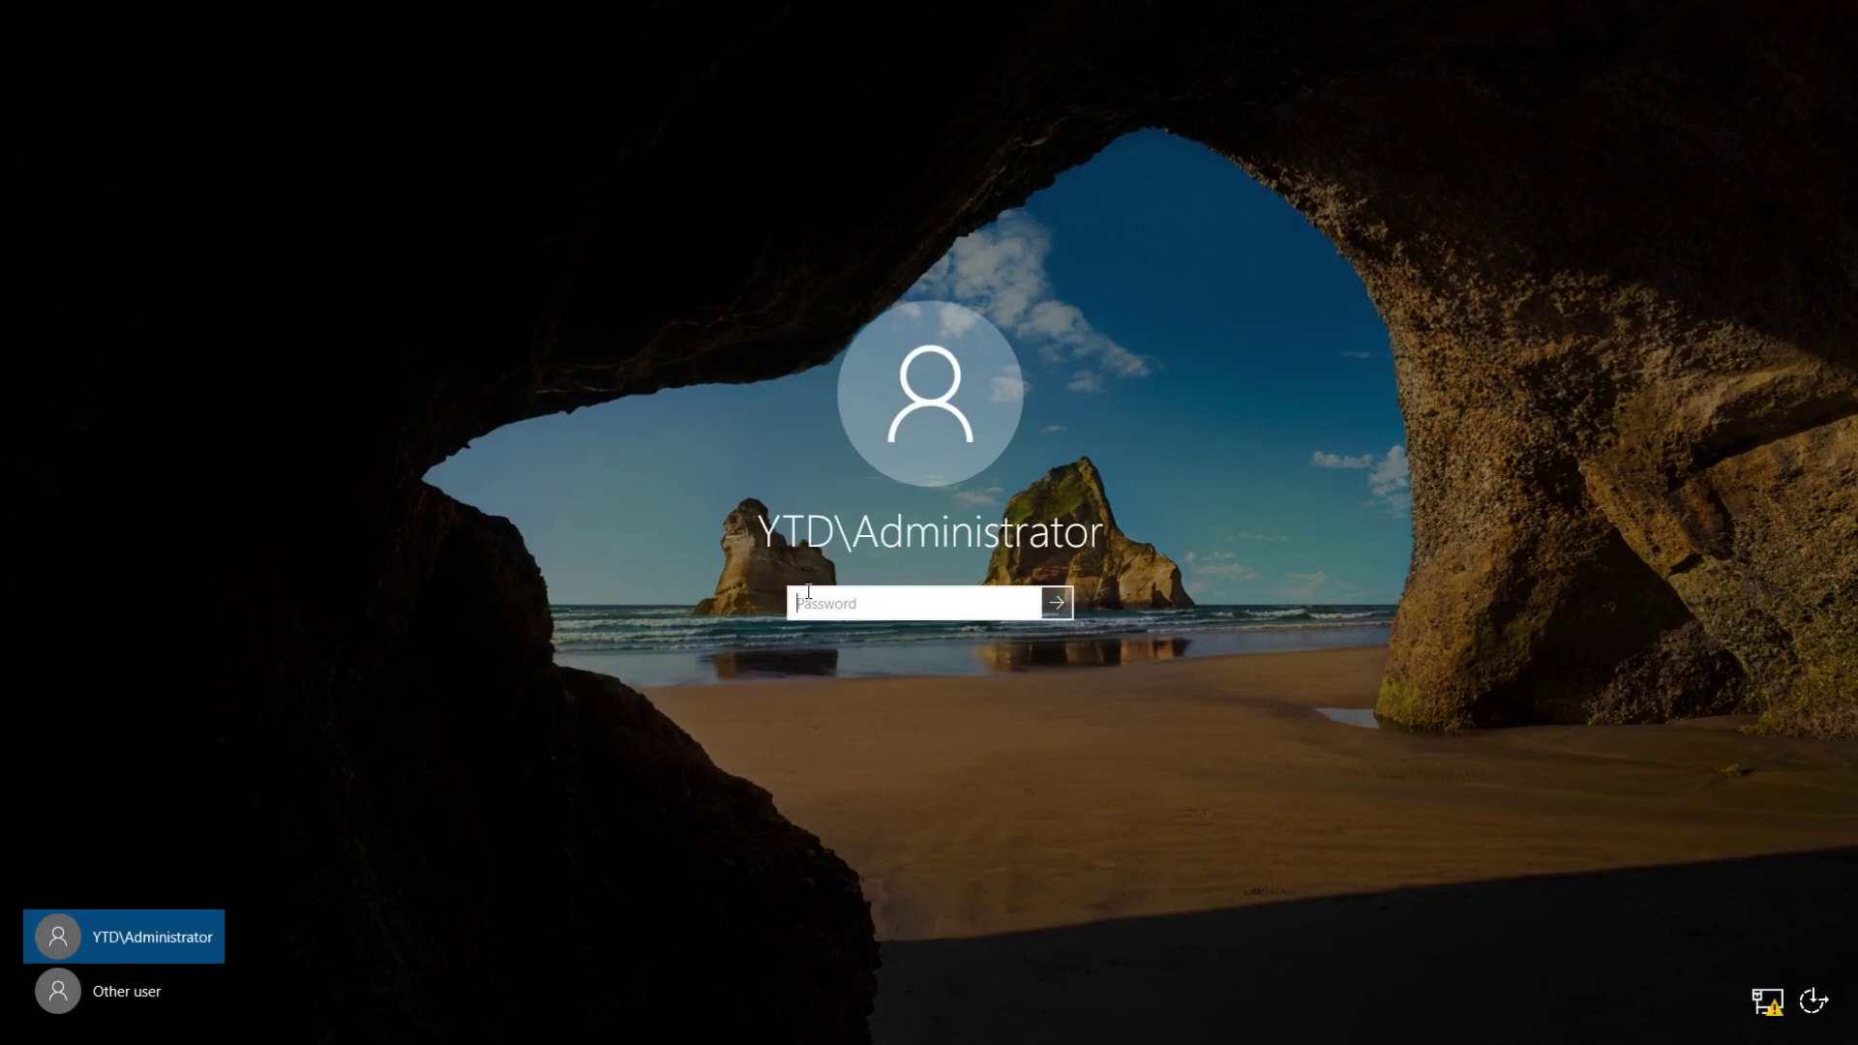
text(••••••••••)
key(Return)
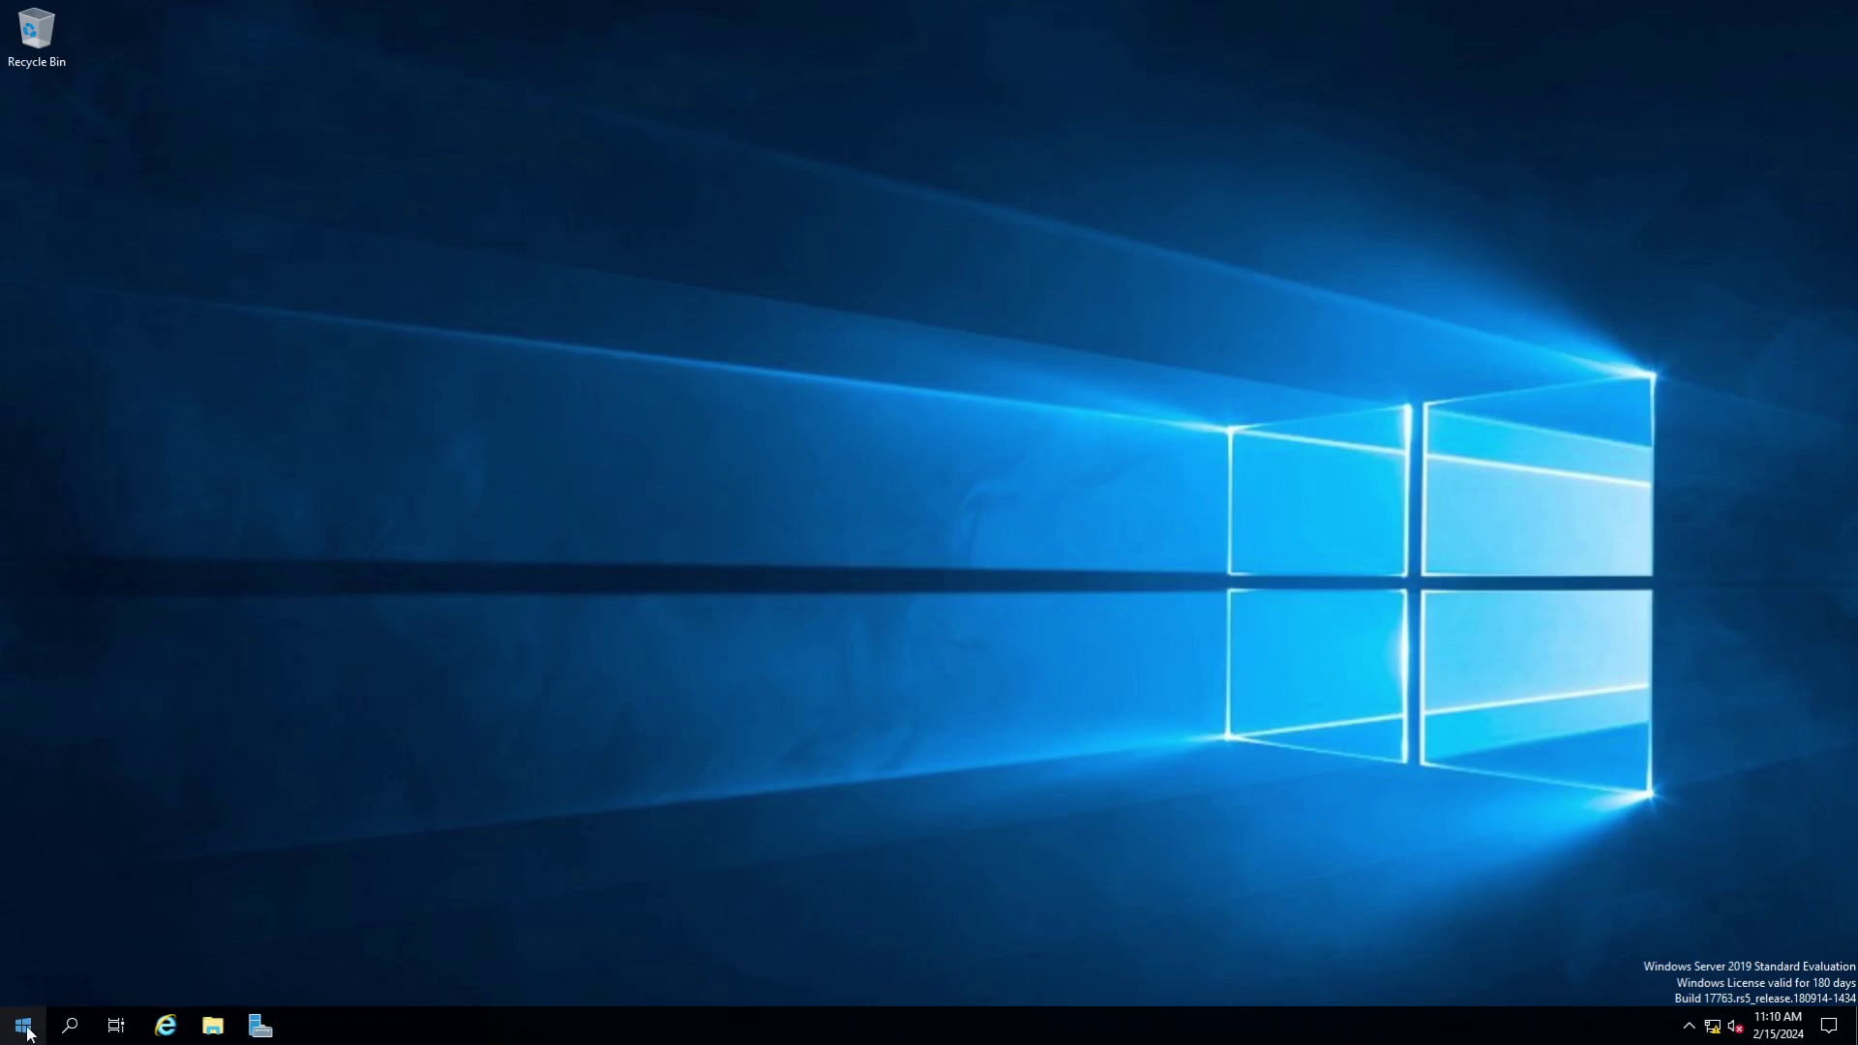
- Review the AD DS role, the pending notifications and the DNS role in Server Manager, and minimize it
click(252, 1028)
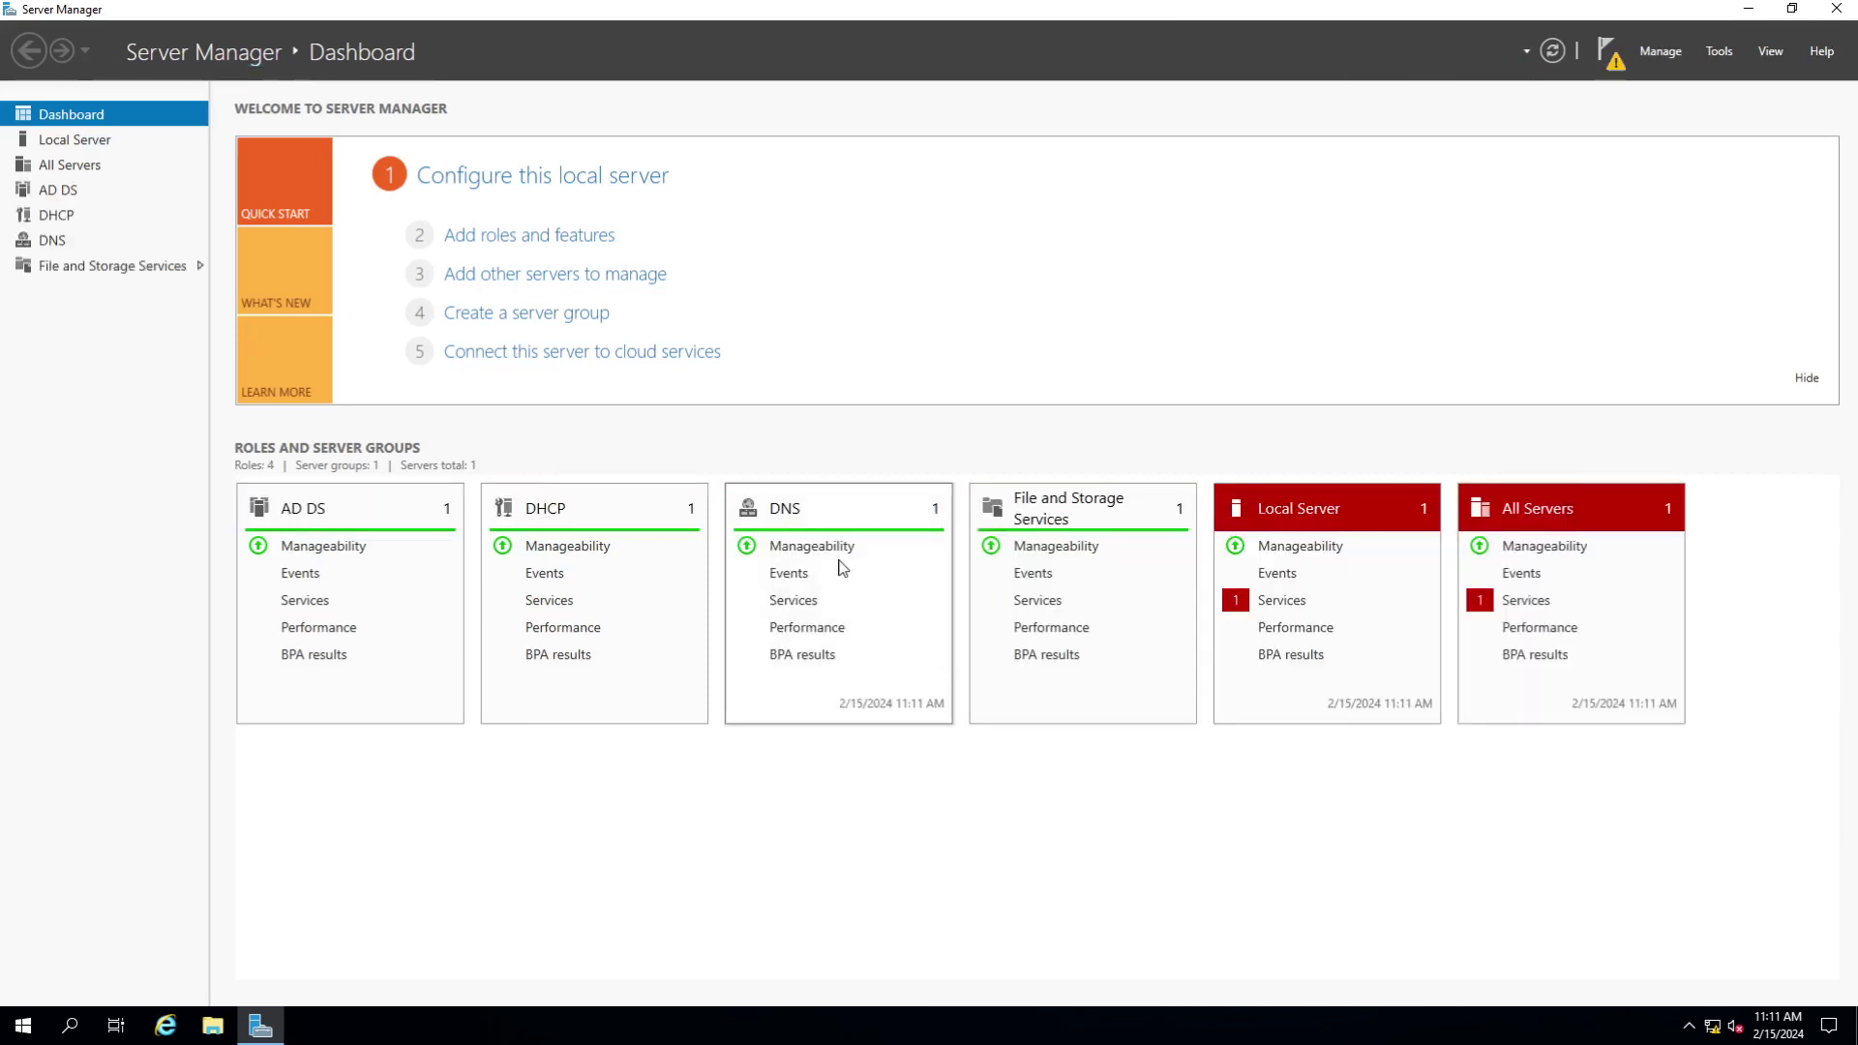
click(66, 191)
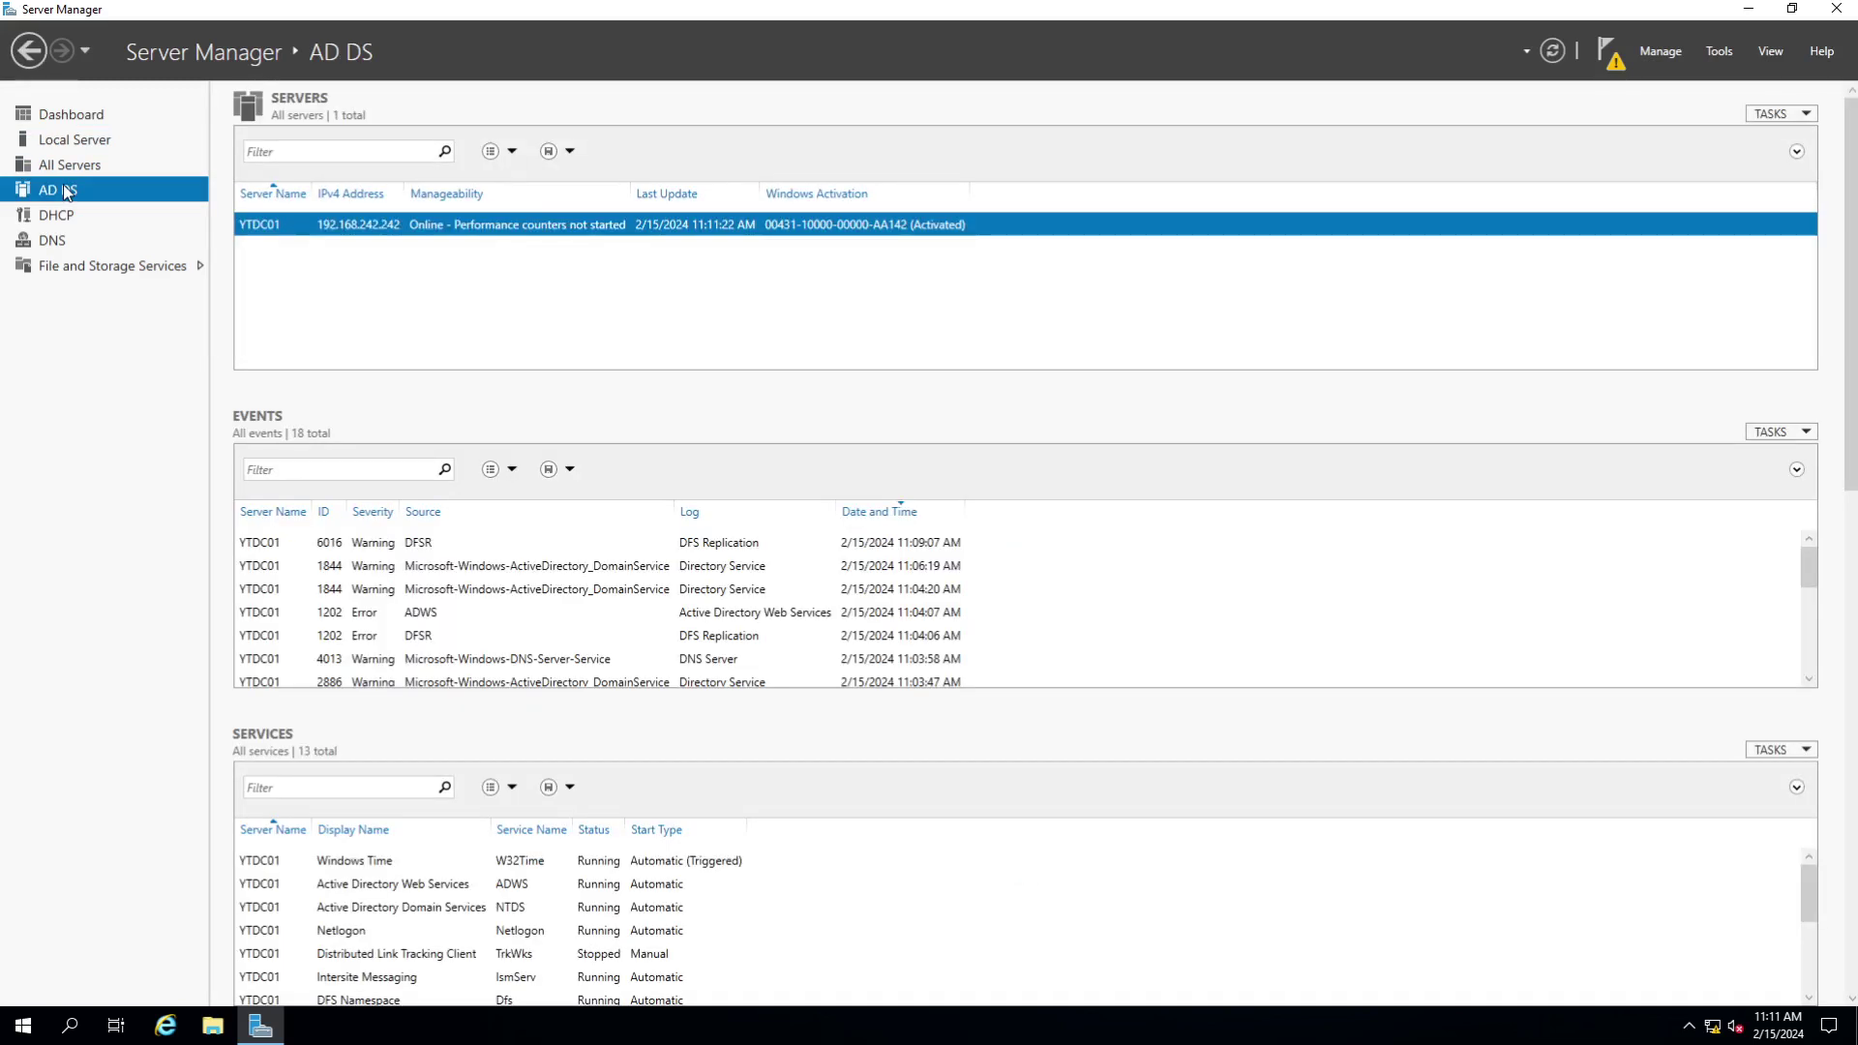
click(1606, 58)
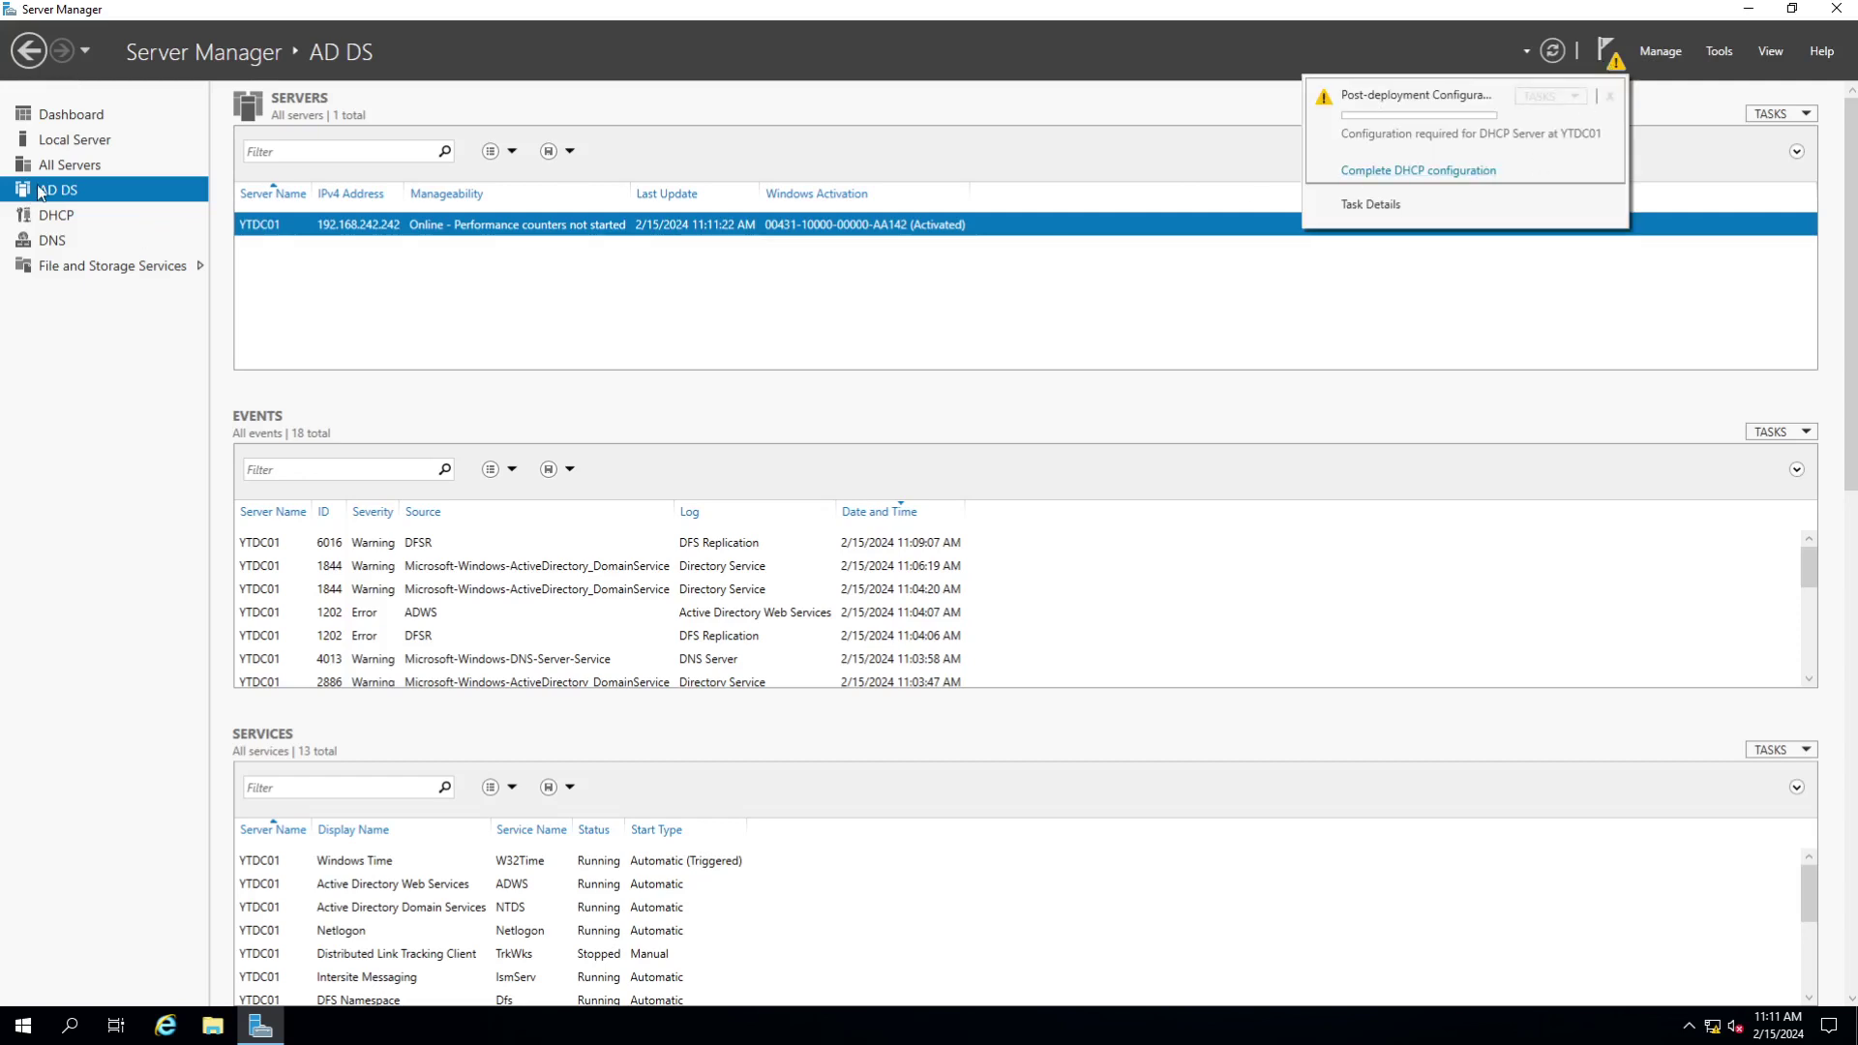
click(53, 242)
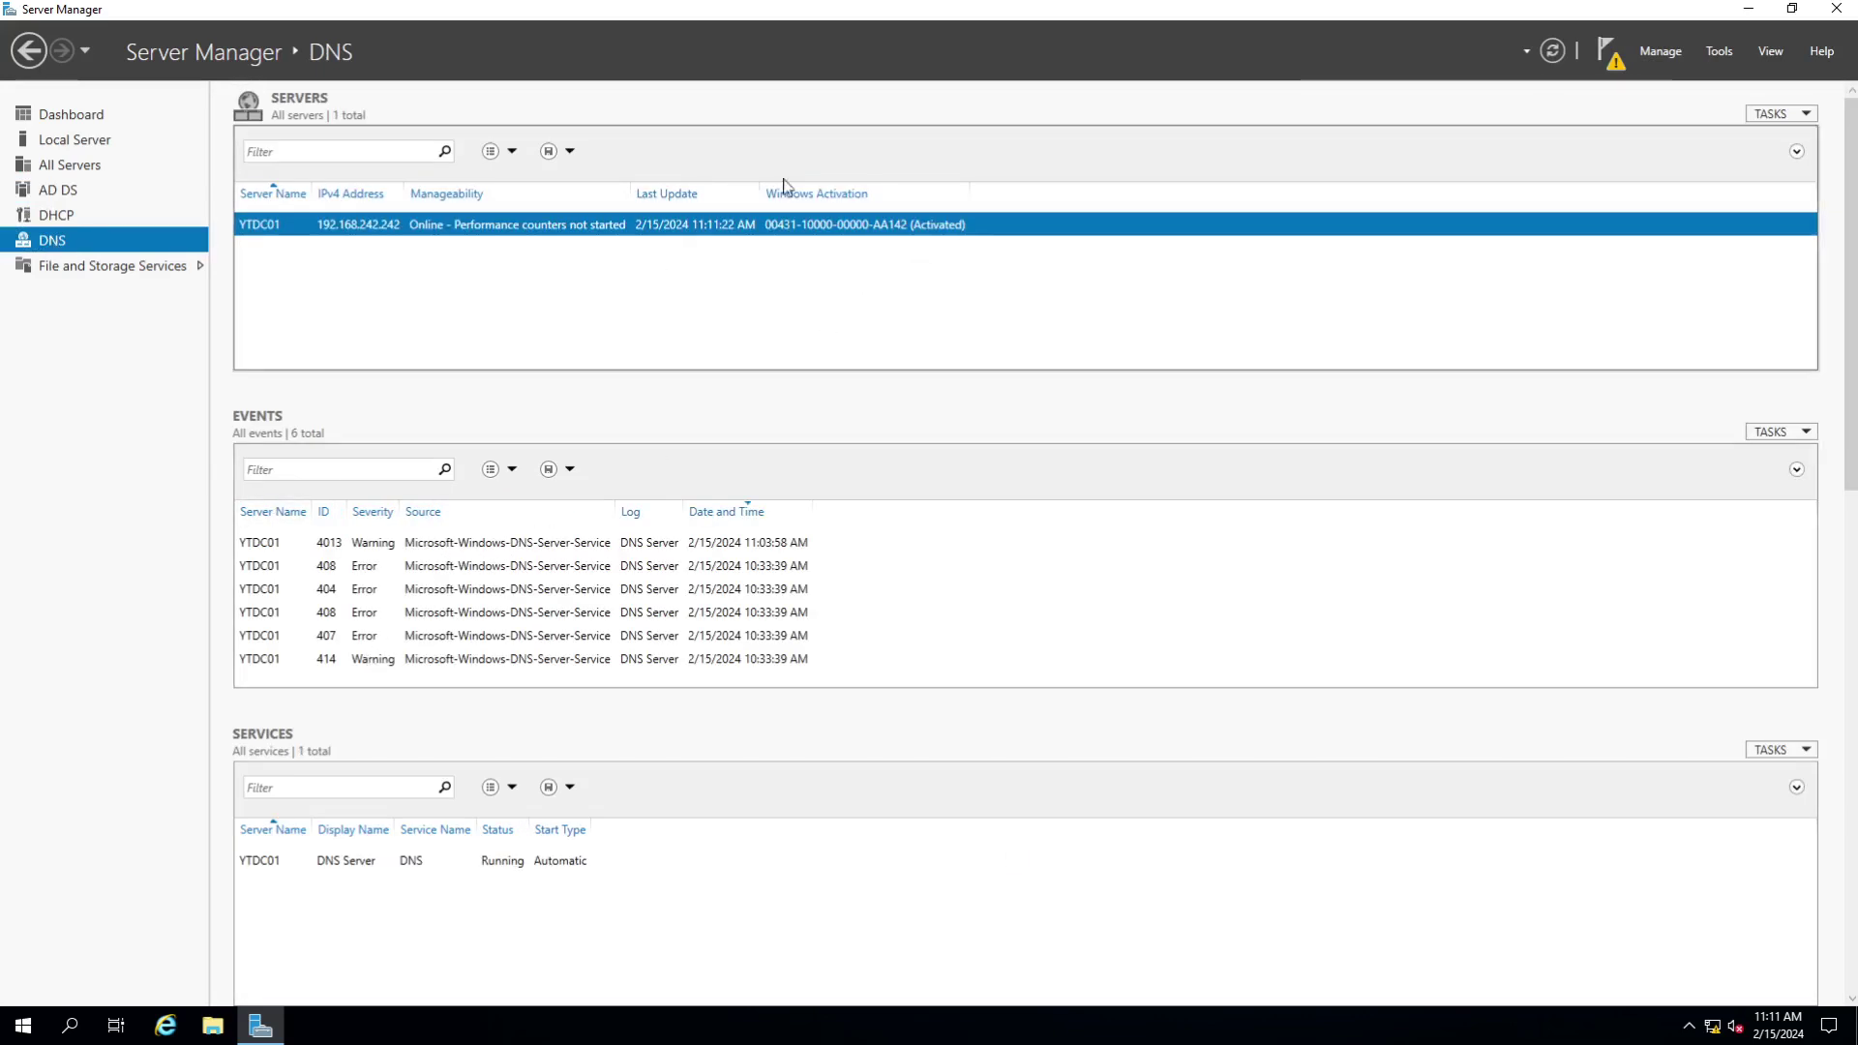
click(1748, 9)
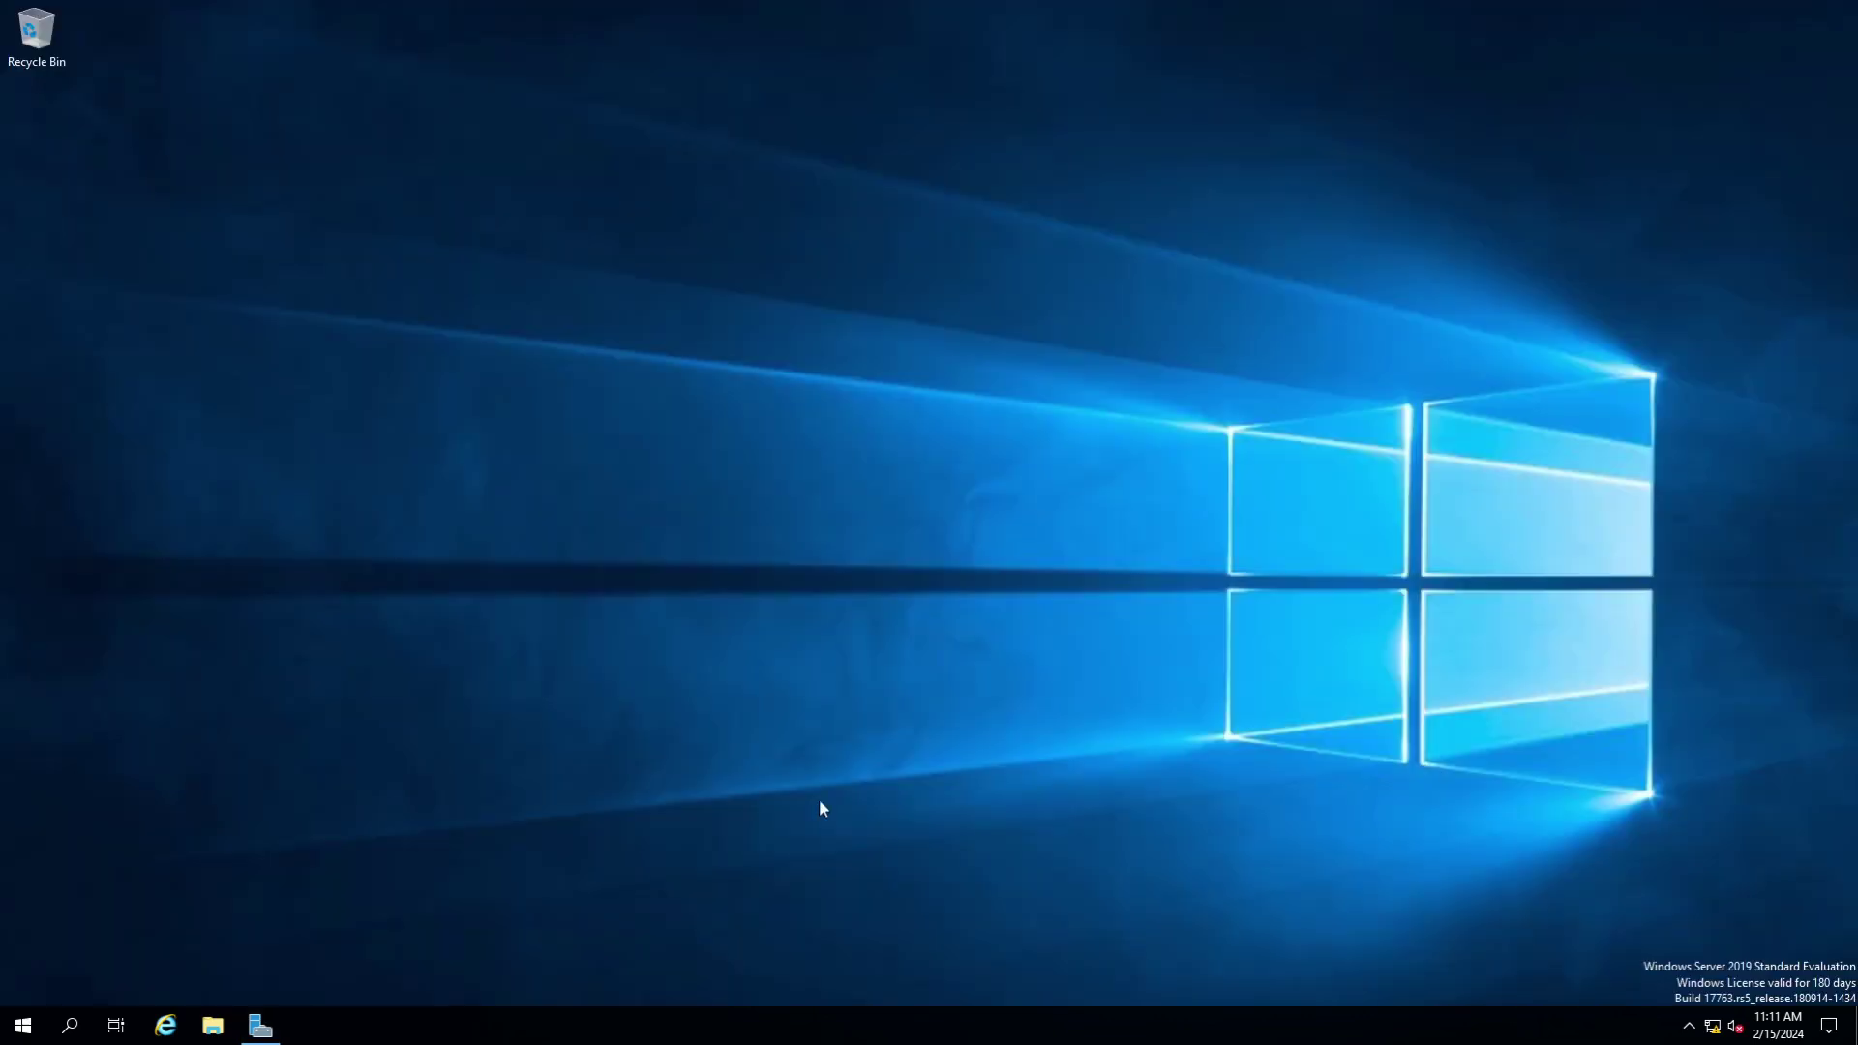
- Pin DNS and Group Policy Management from Windows Administrative Tools to Start
click(19, 1036)
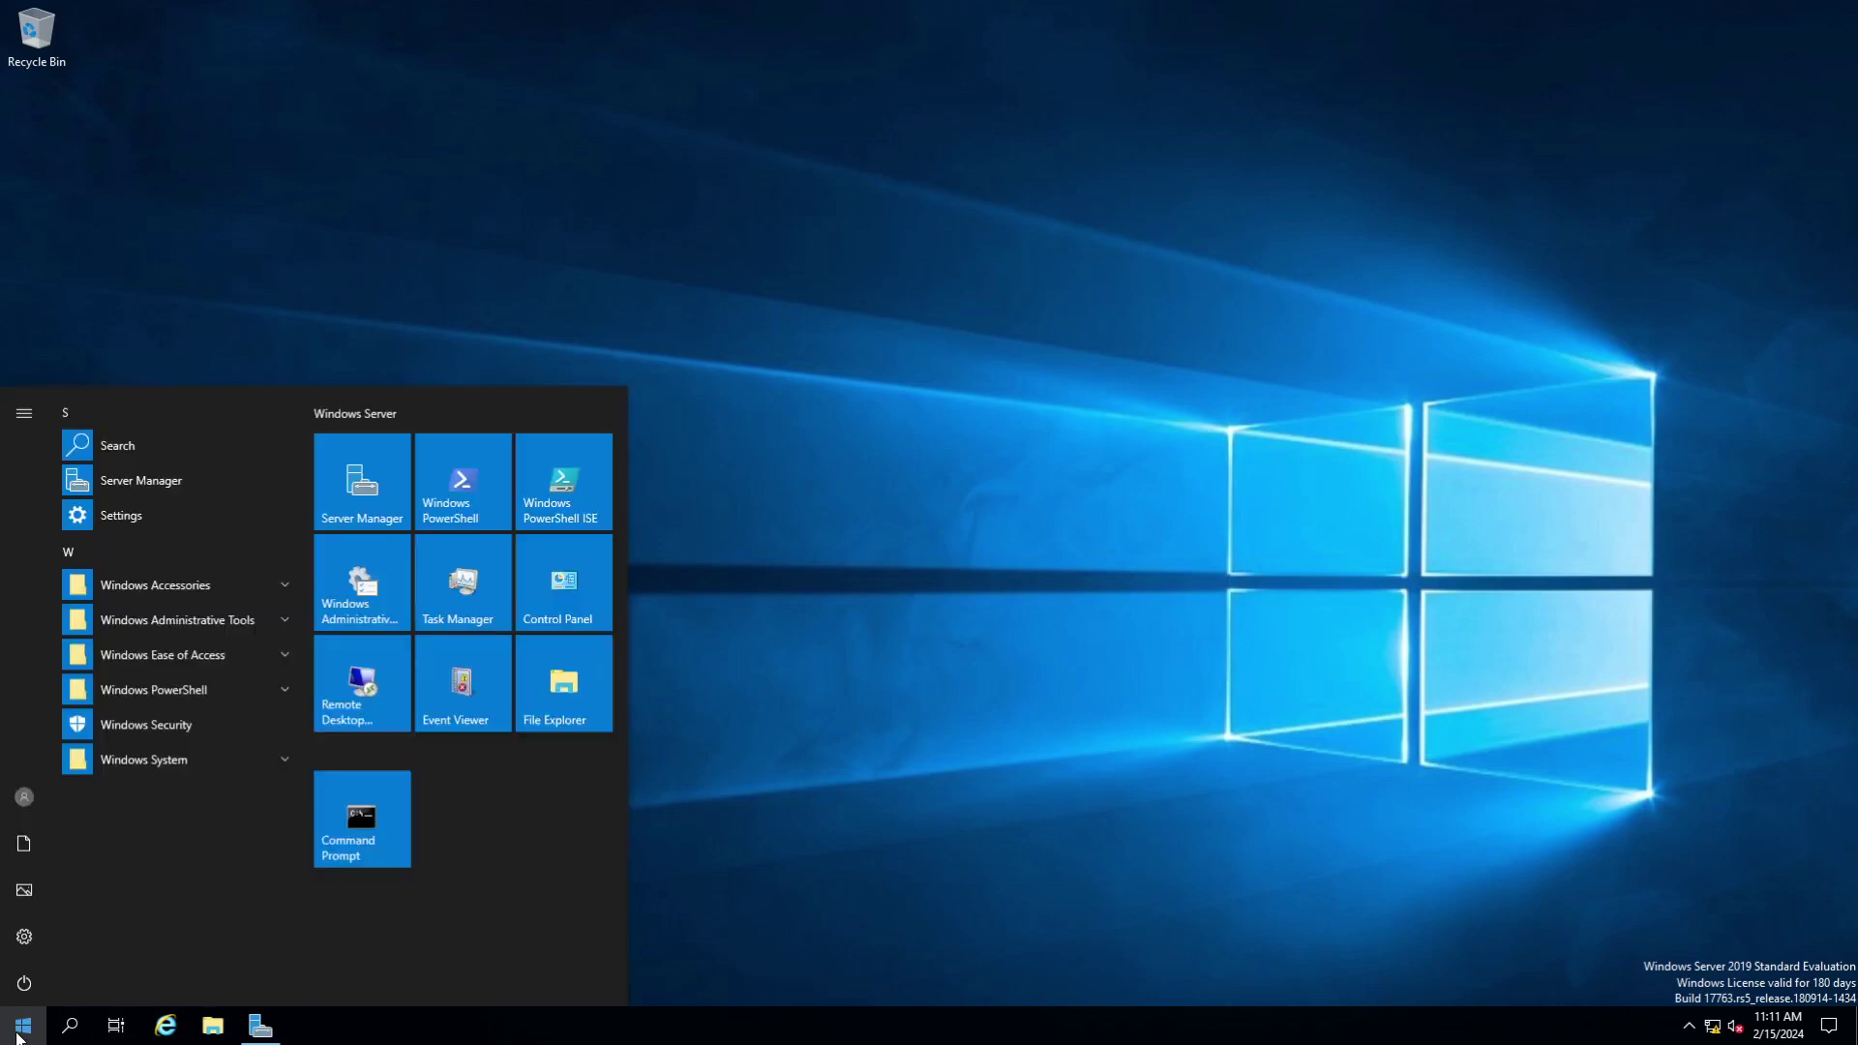
click(161, 617)
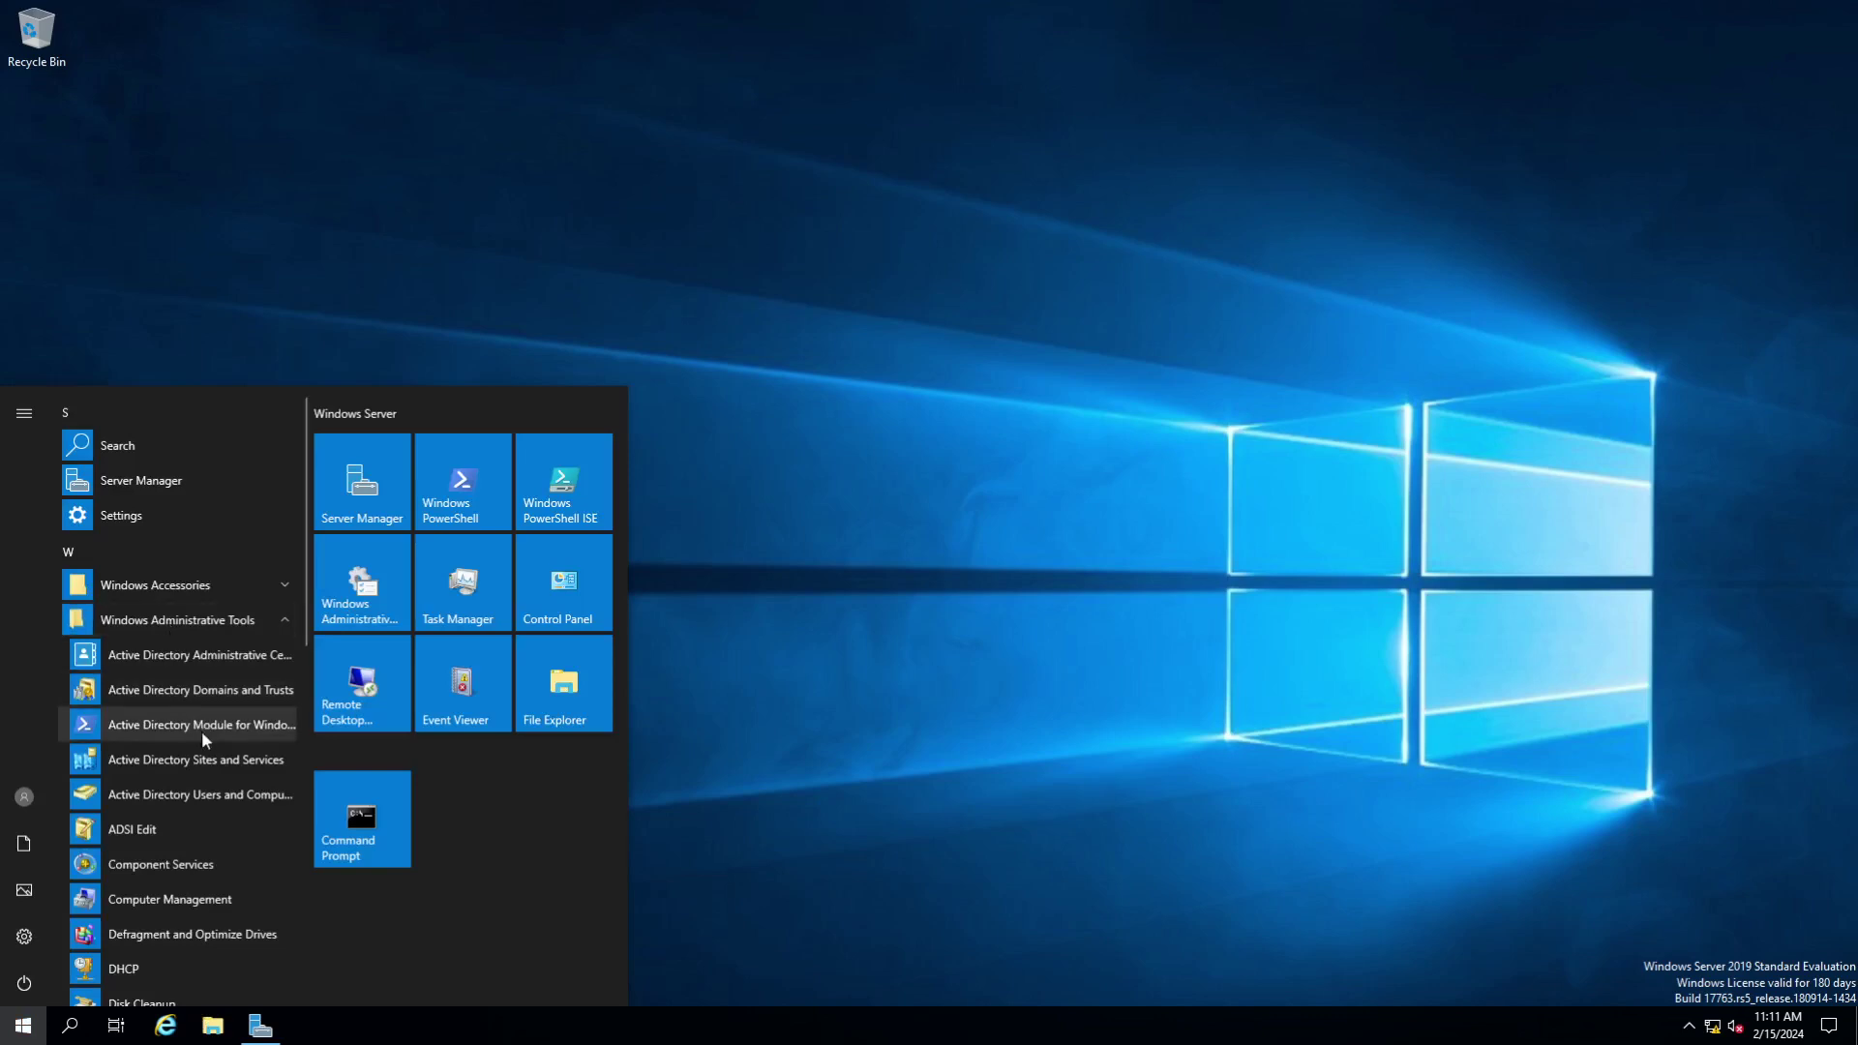
scroll(201, 735, down, 5)
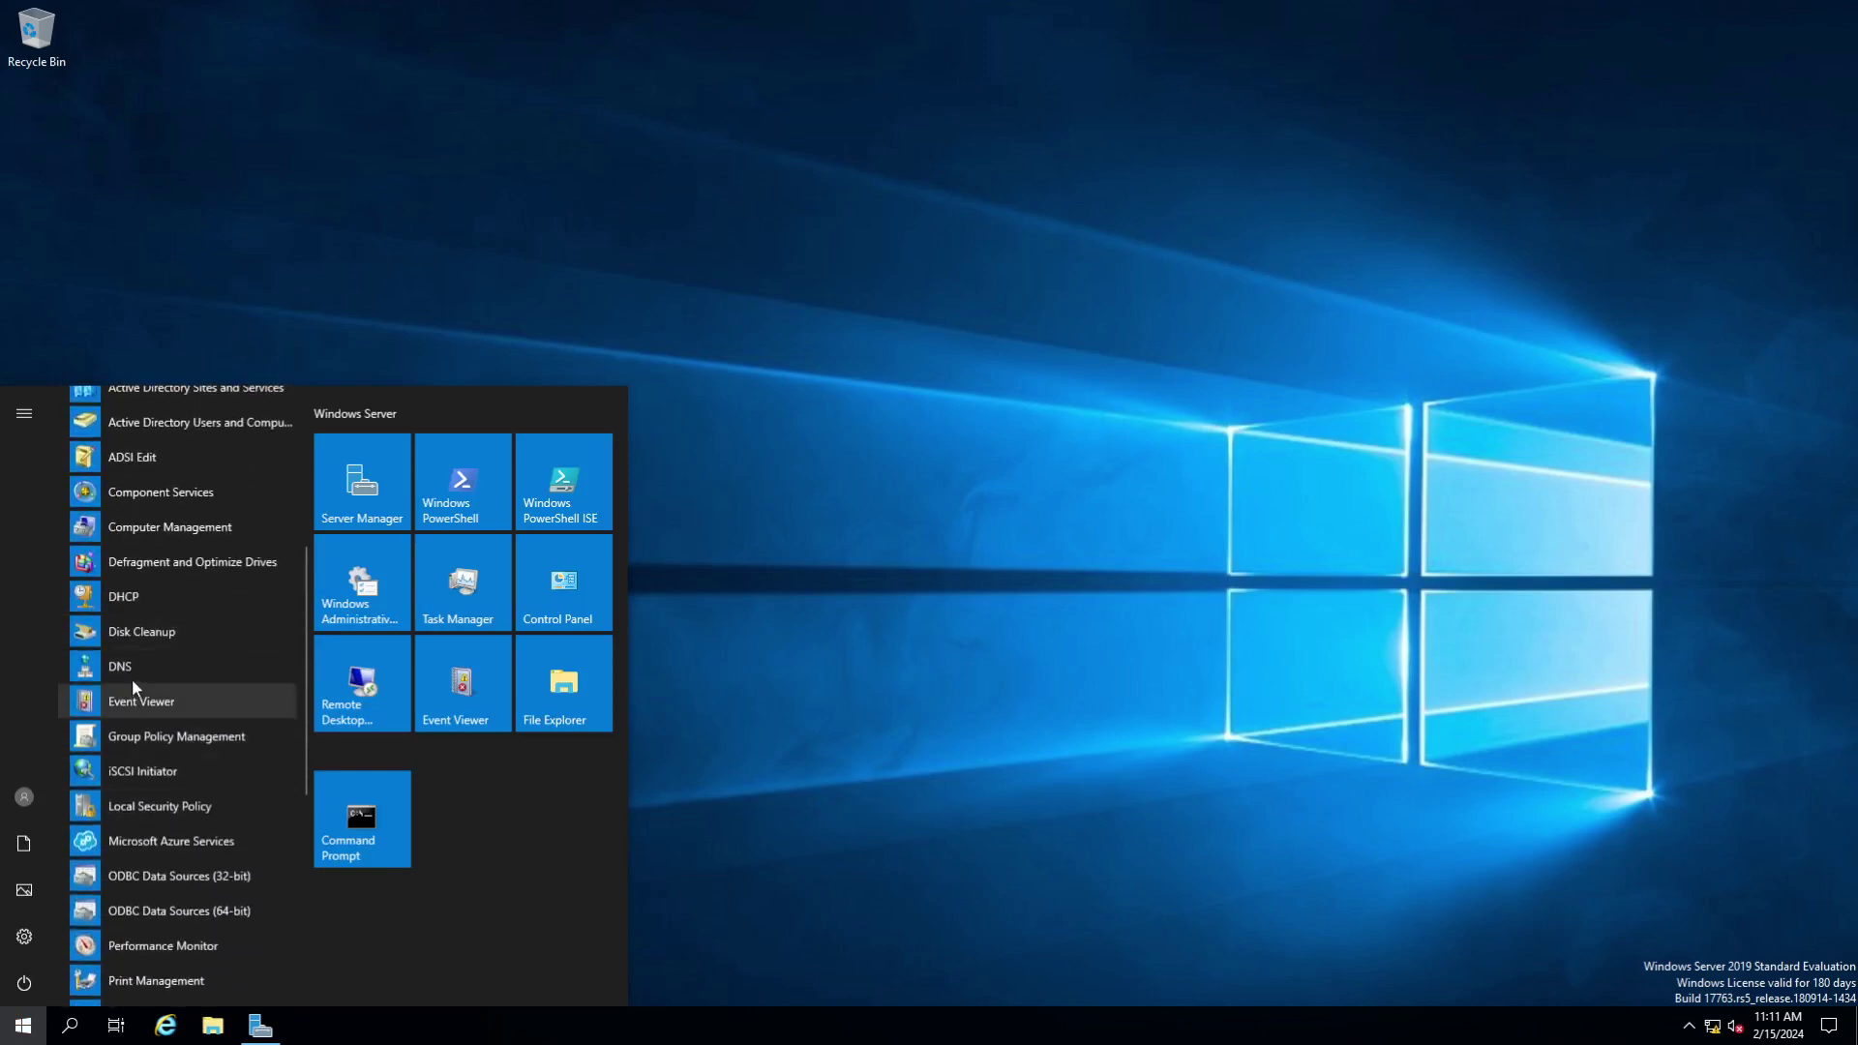
right_click(124, 670)
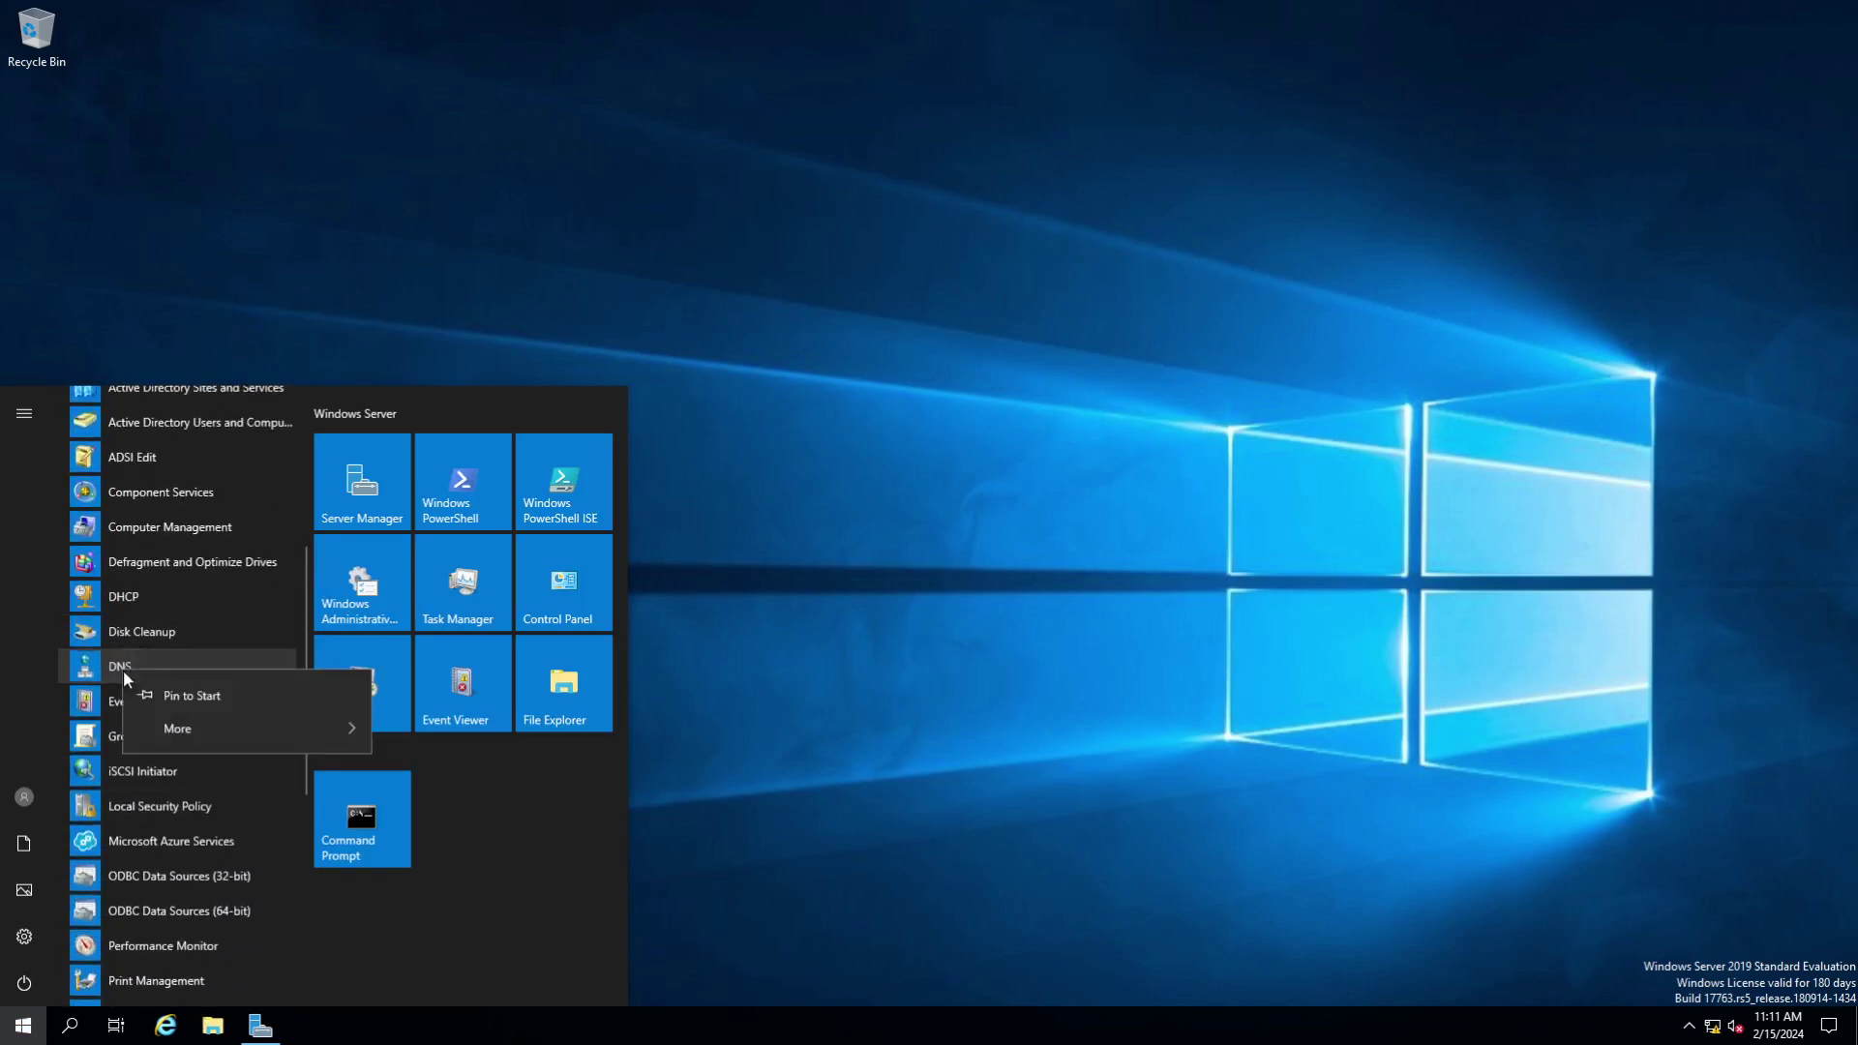
click(209, 703)
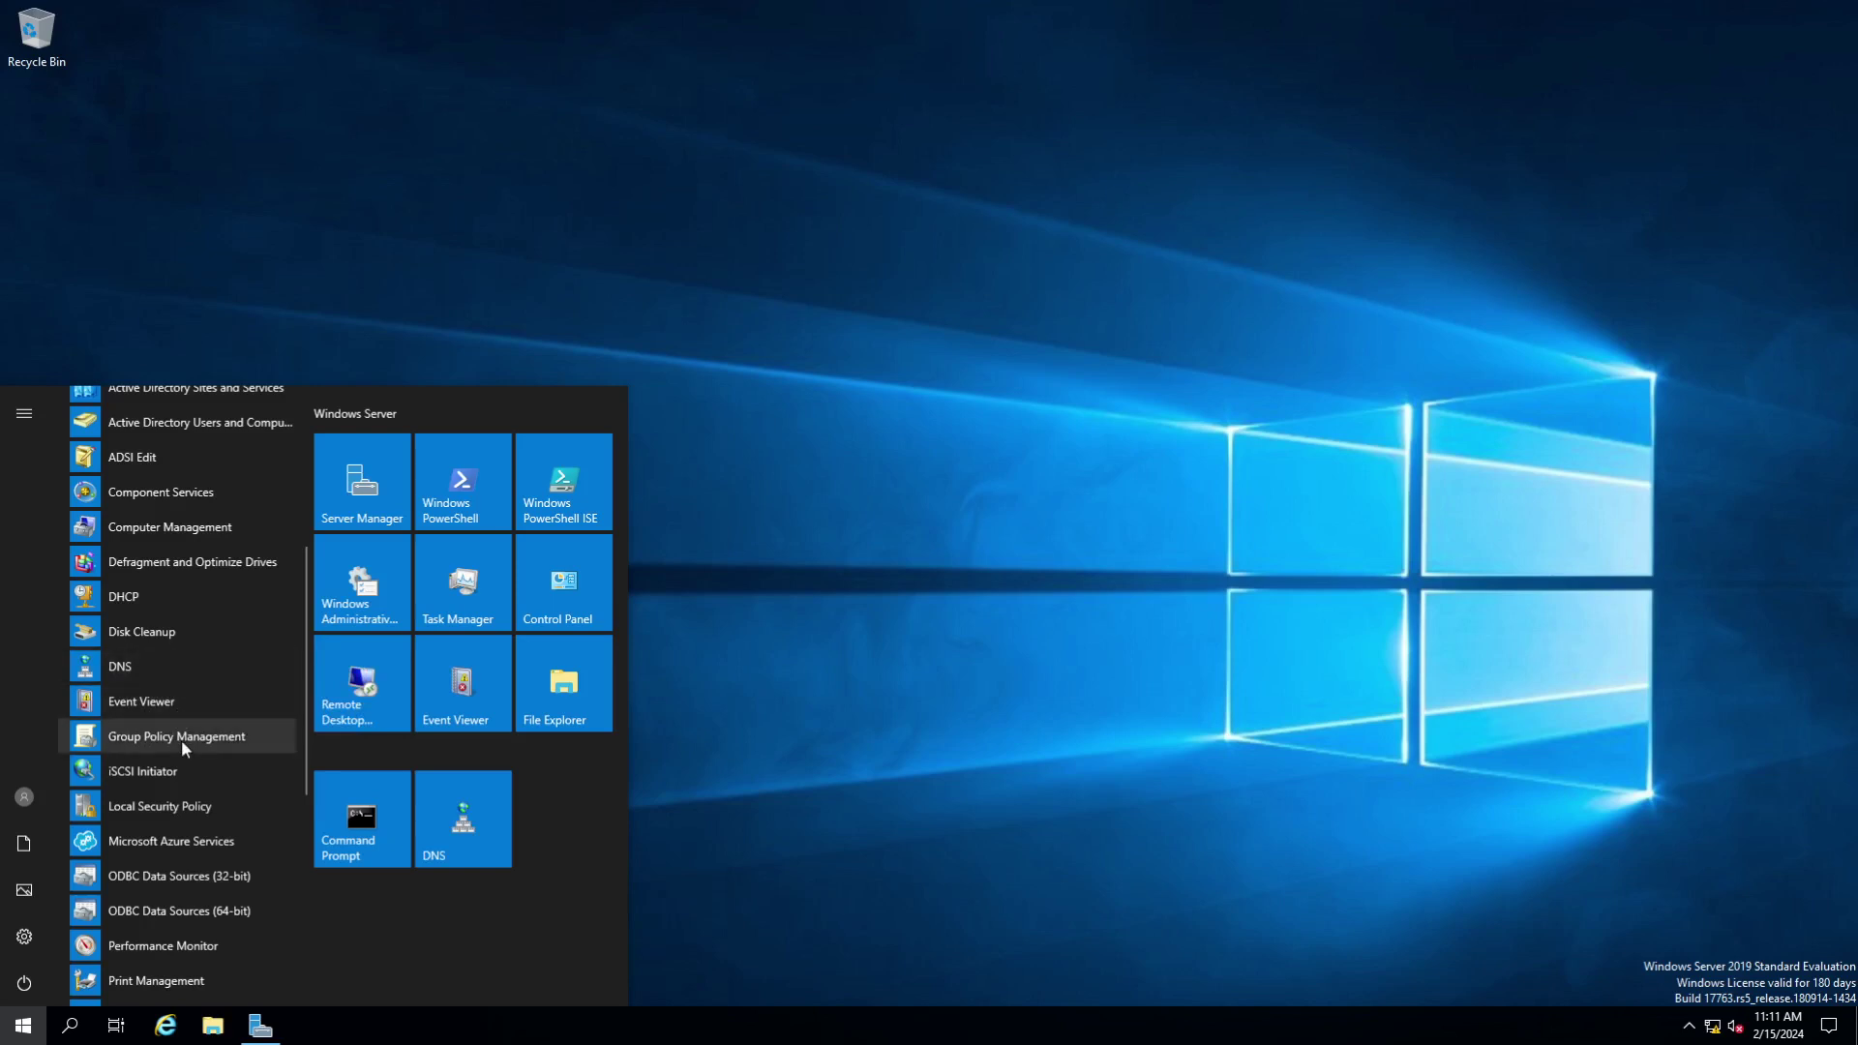
right_click(182, 739)
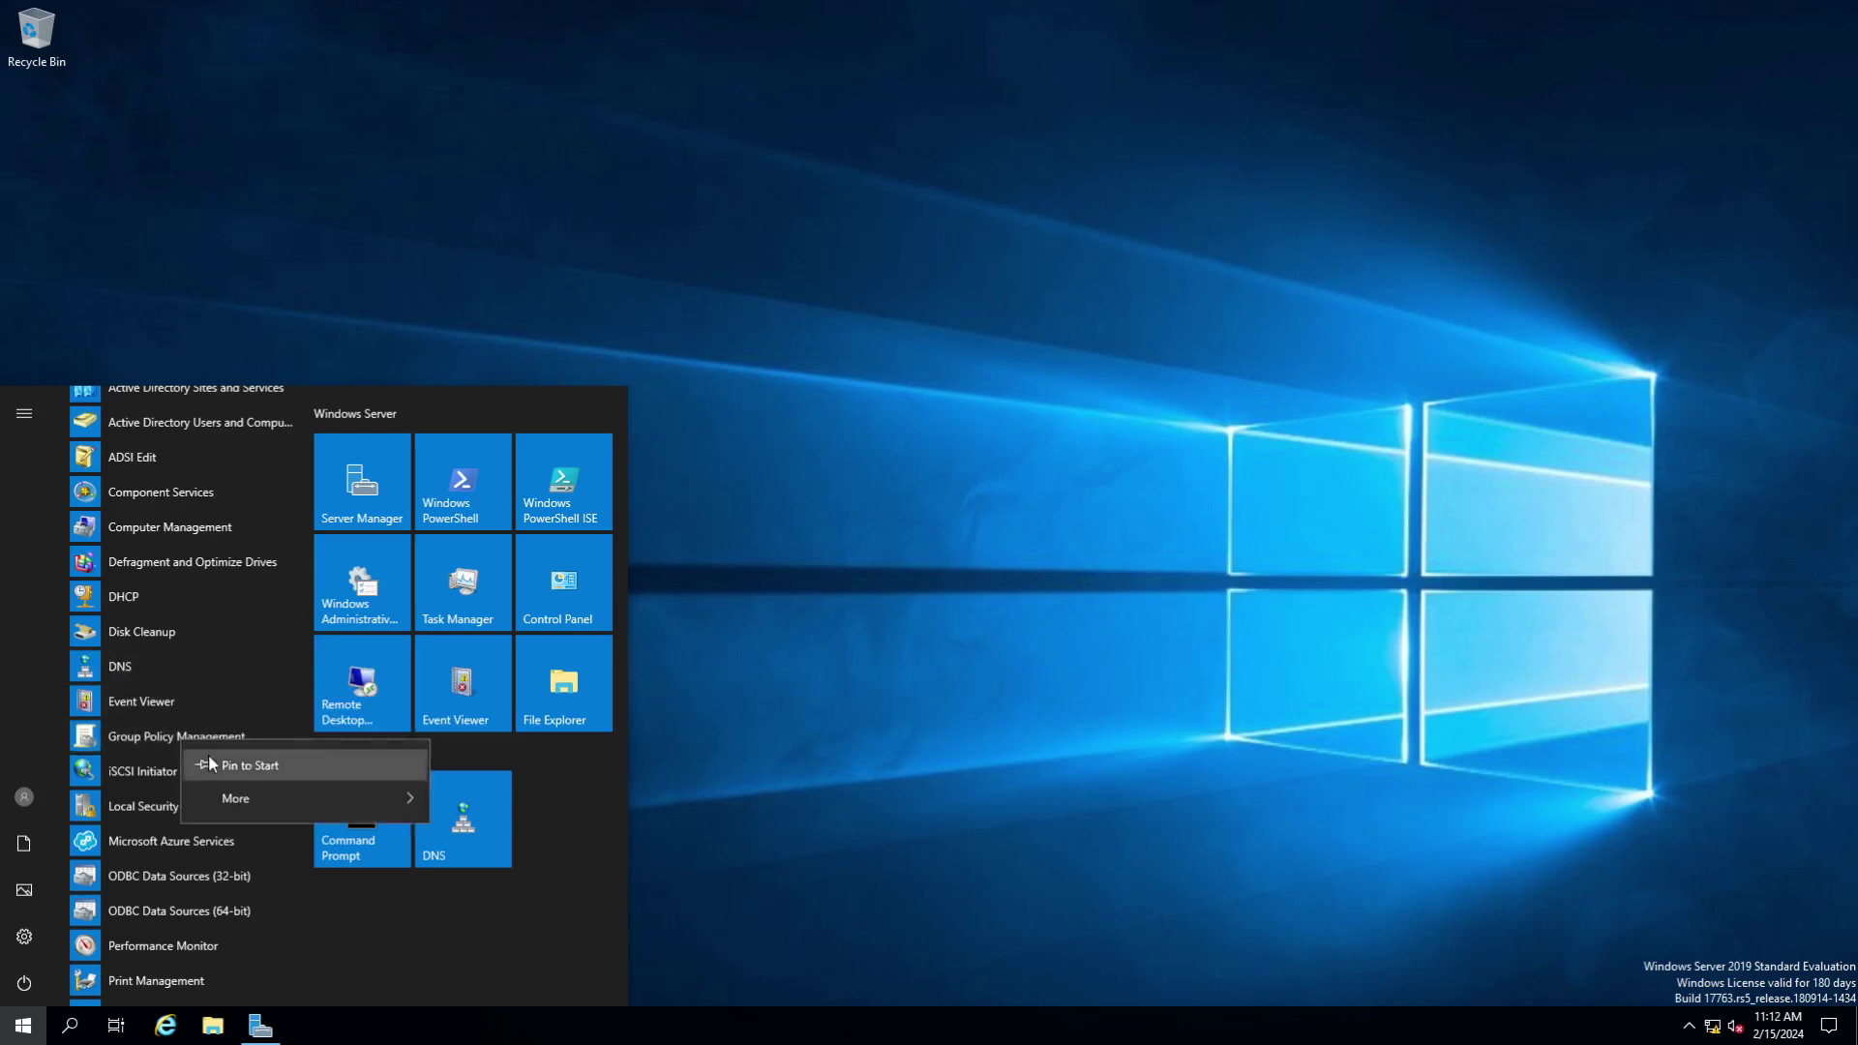
click(209, 757)
- Pin Active Directory Users and Computers and DHCP from Windows Administrative Tools to Start
scroll(209, 757, down, 3)
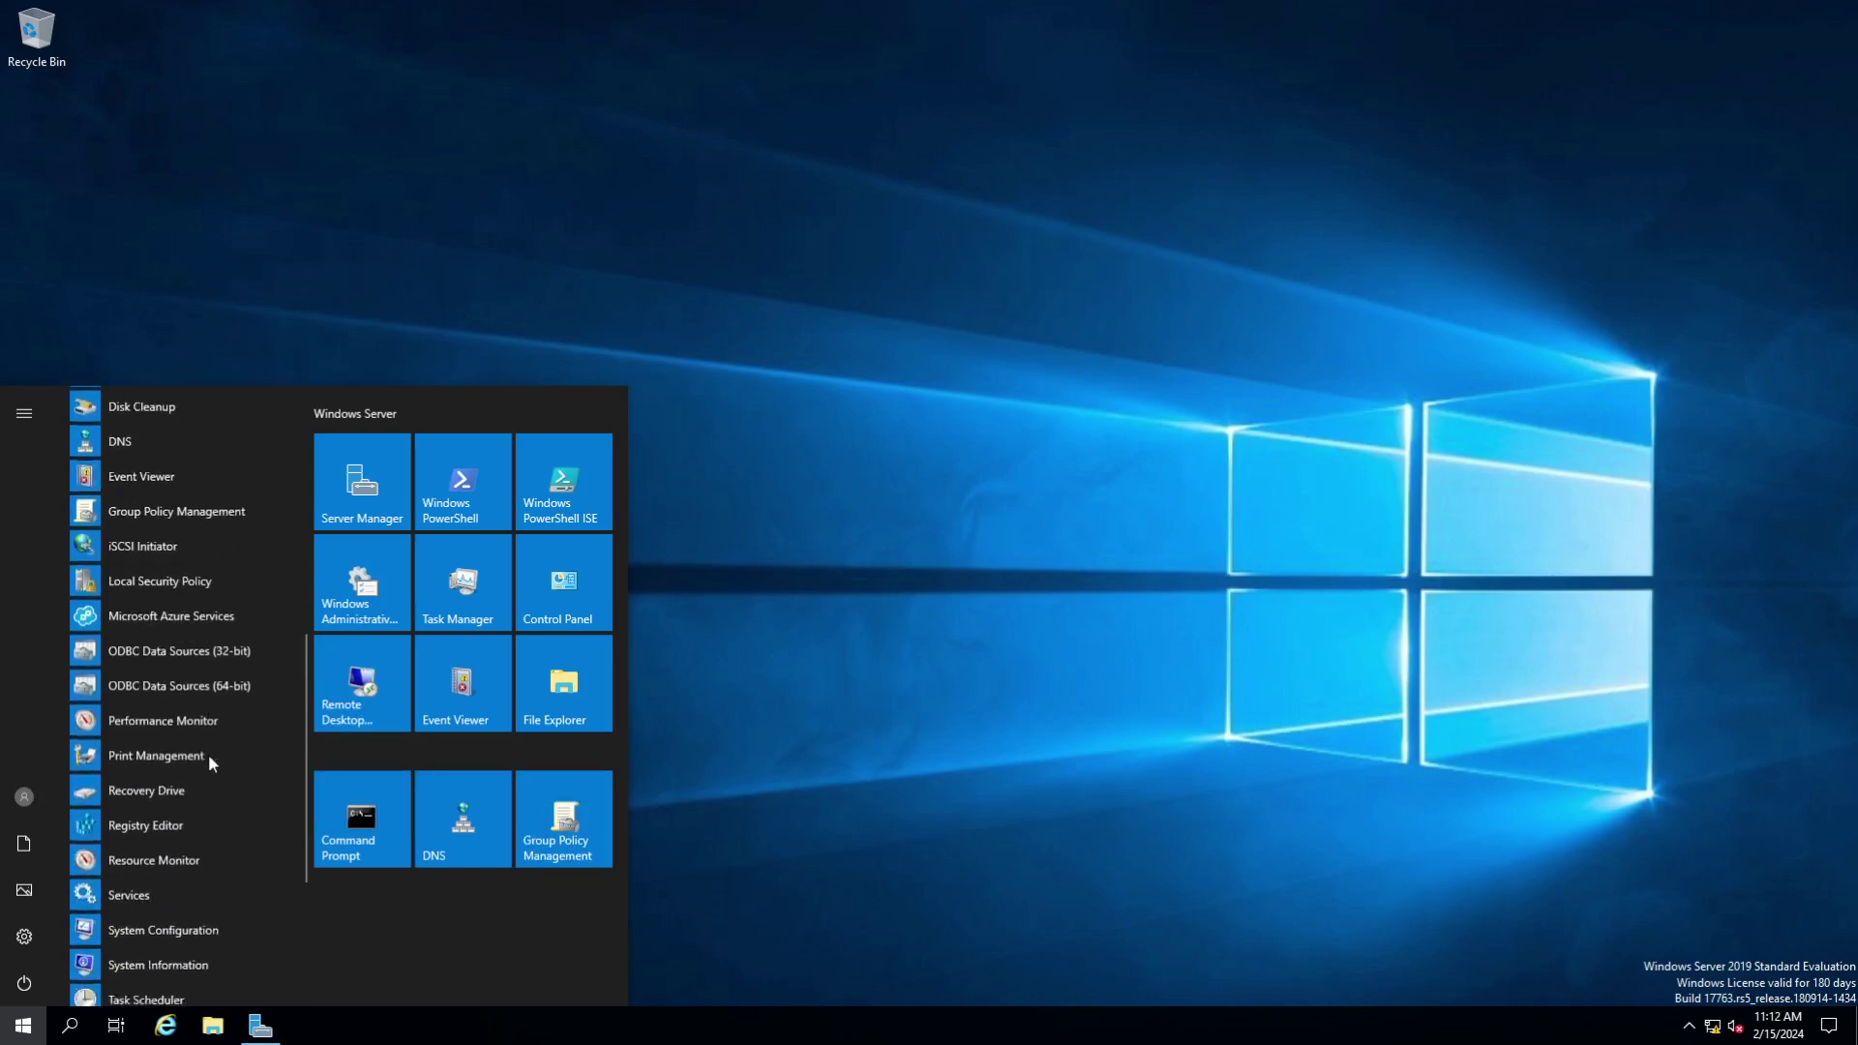
scroll(207, 753, down, 5)
scroll(207, 753, up, 10)
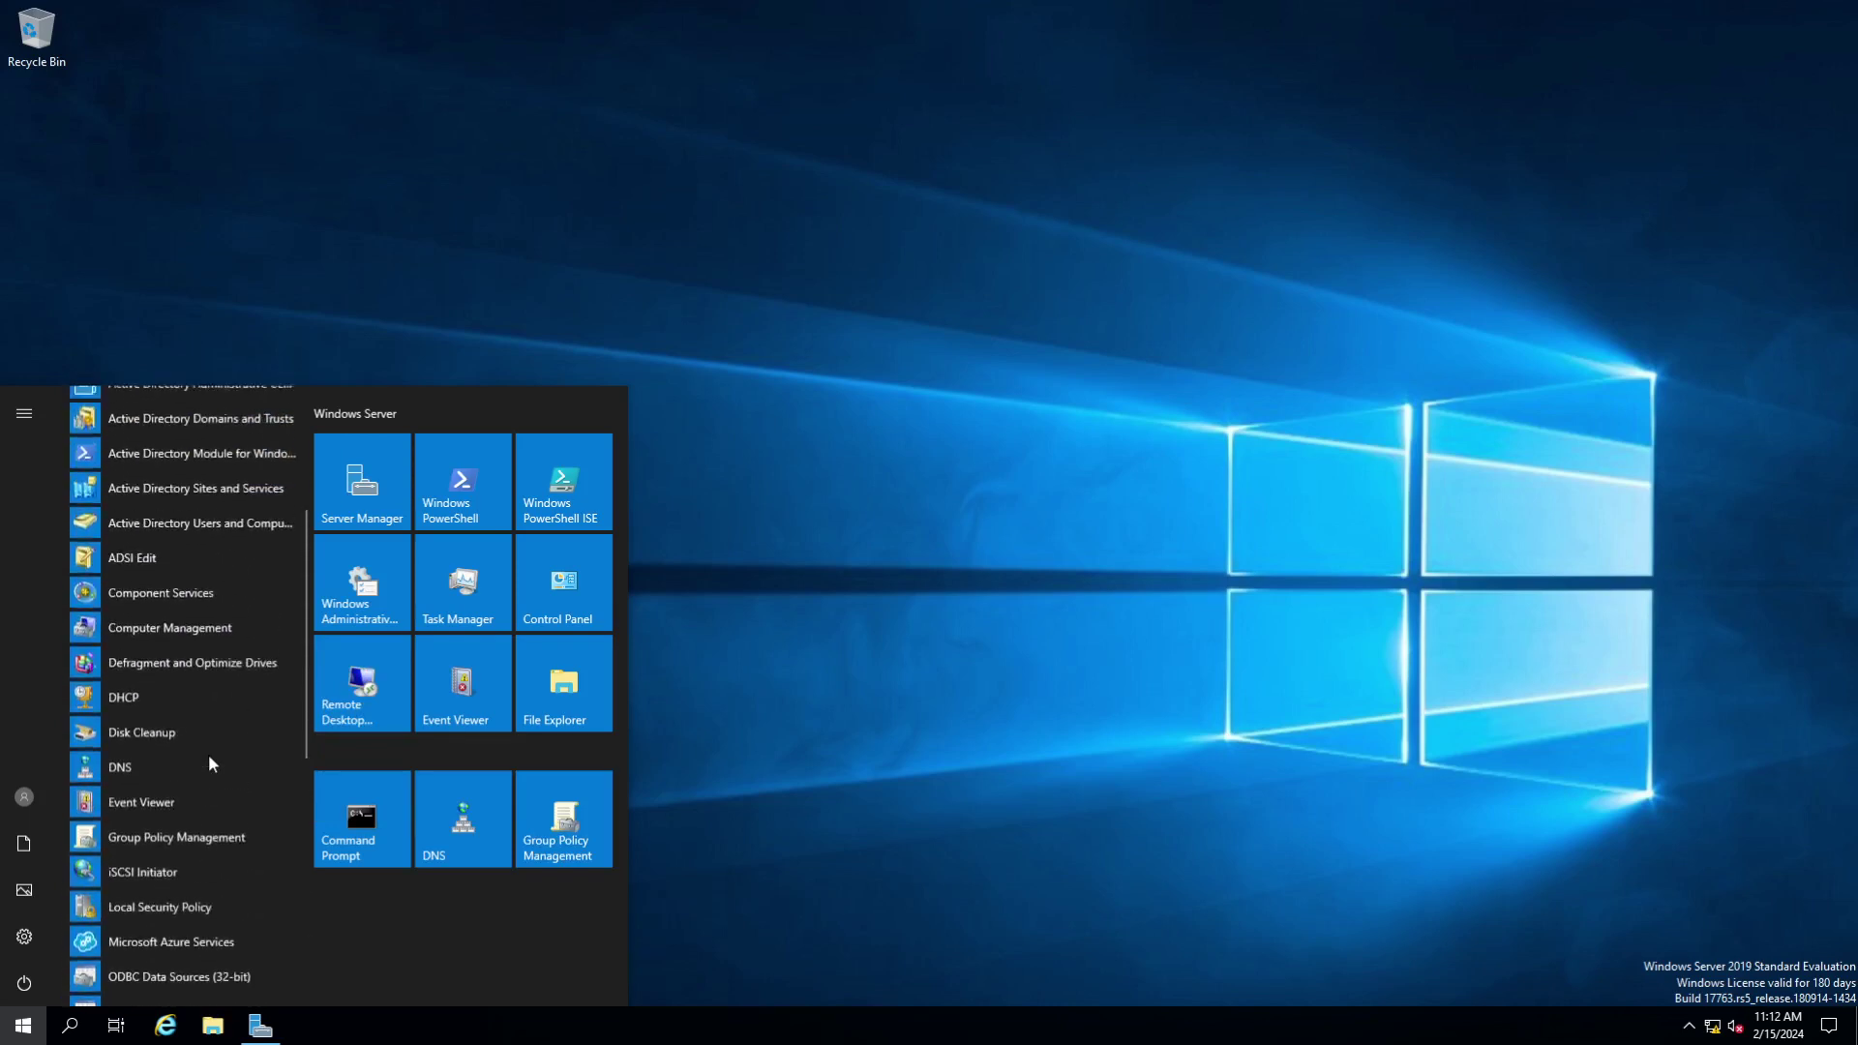
scroll(209, 764, up, 2)
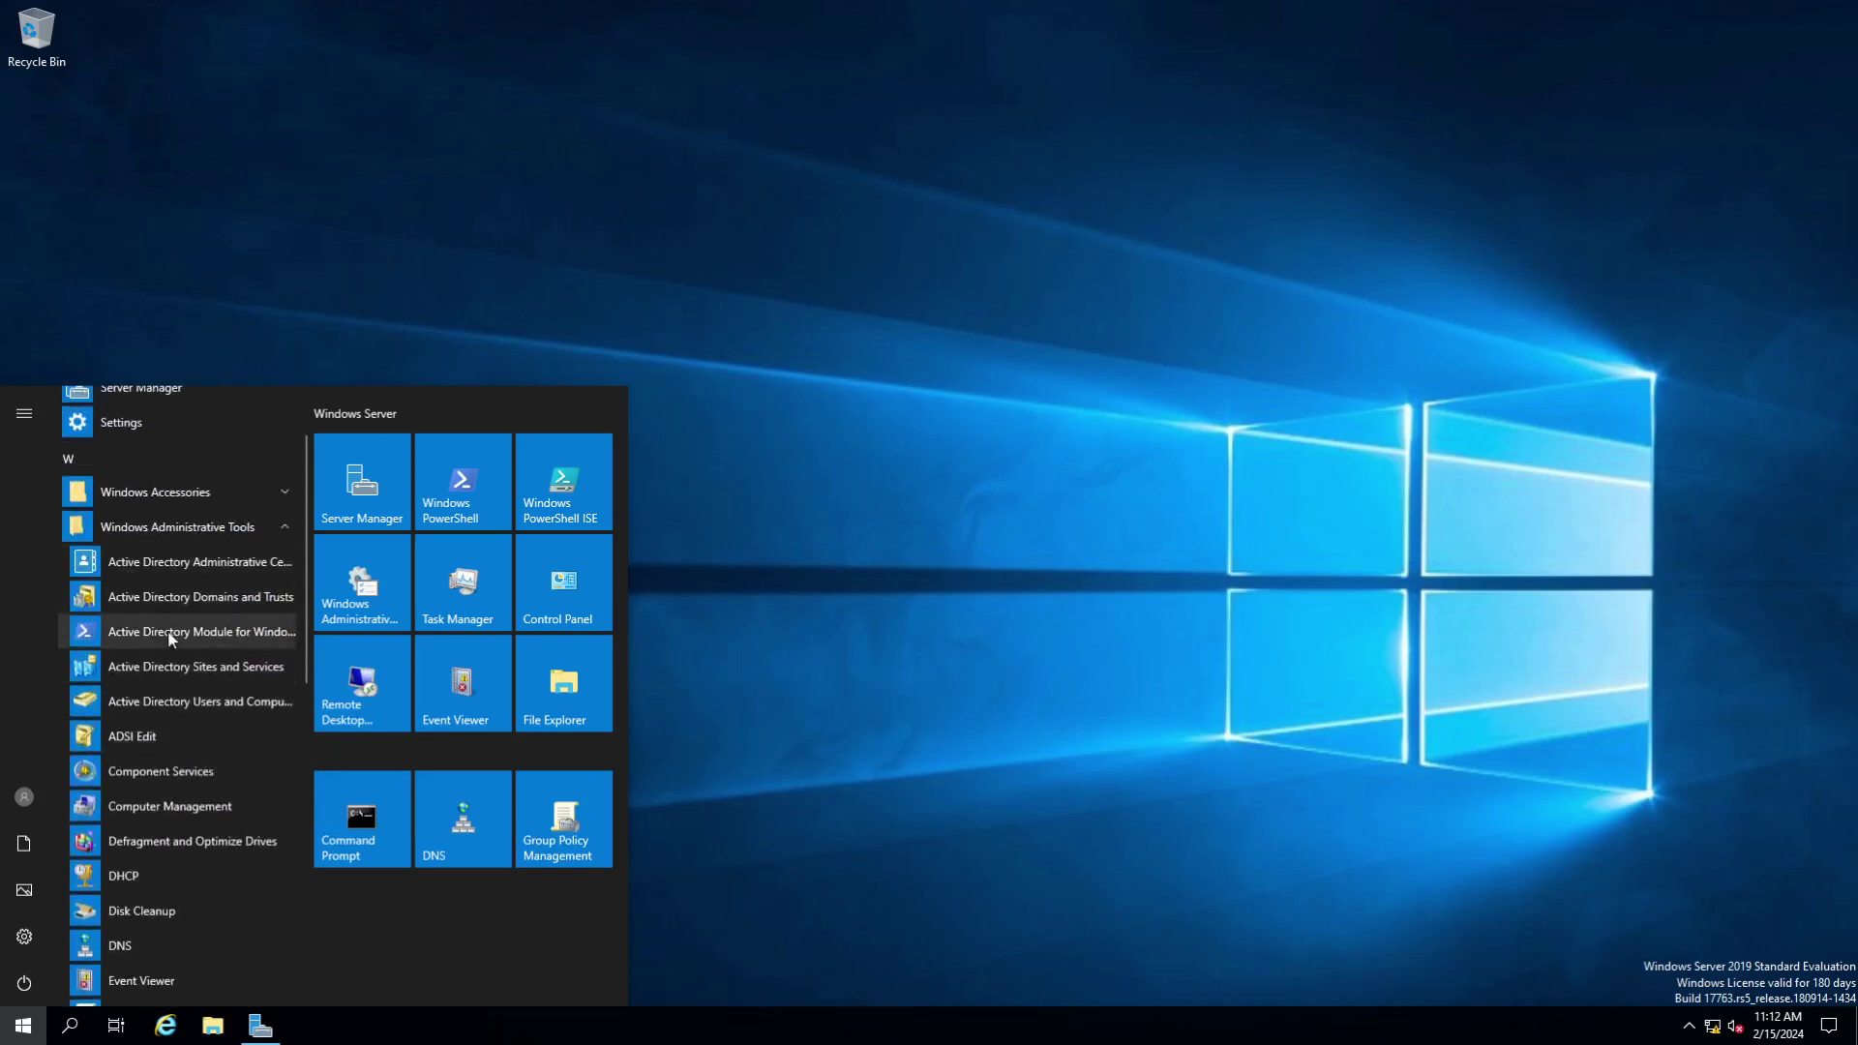
right_click(194, 704)
click(236, 722)
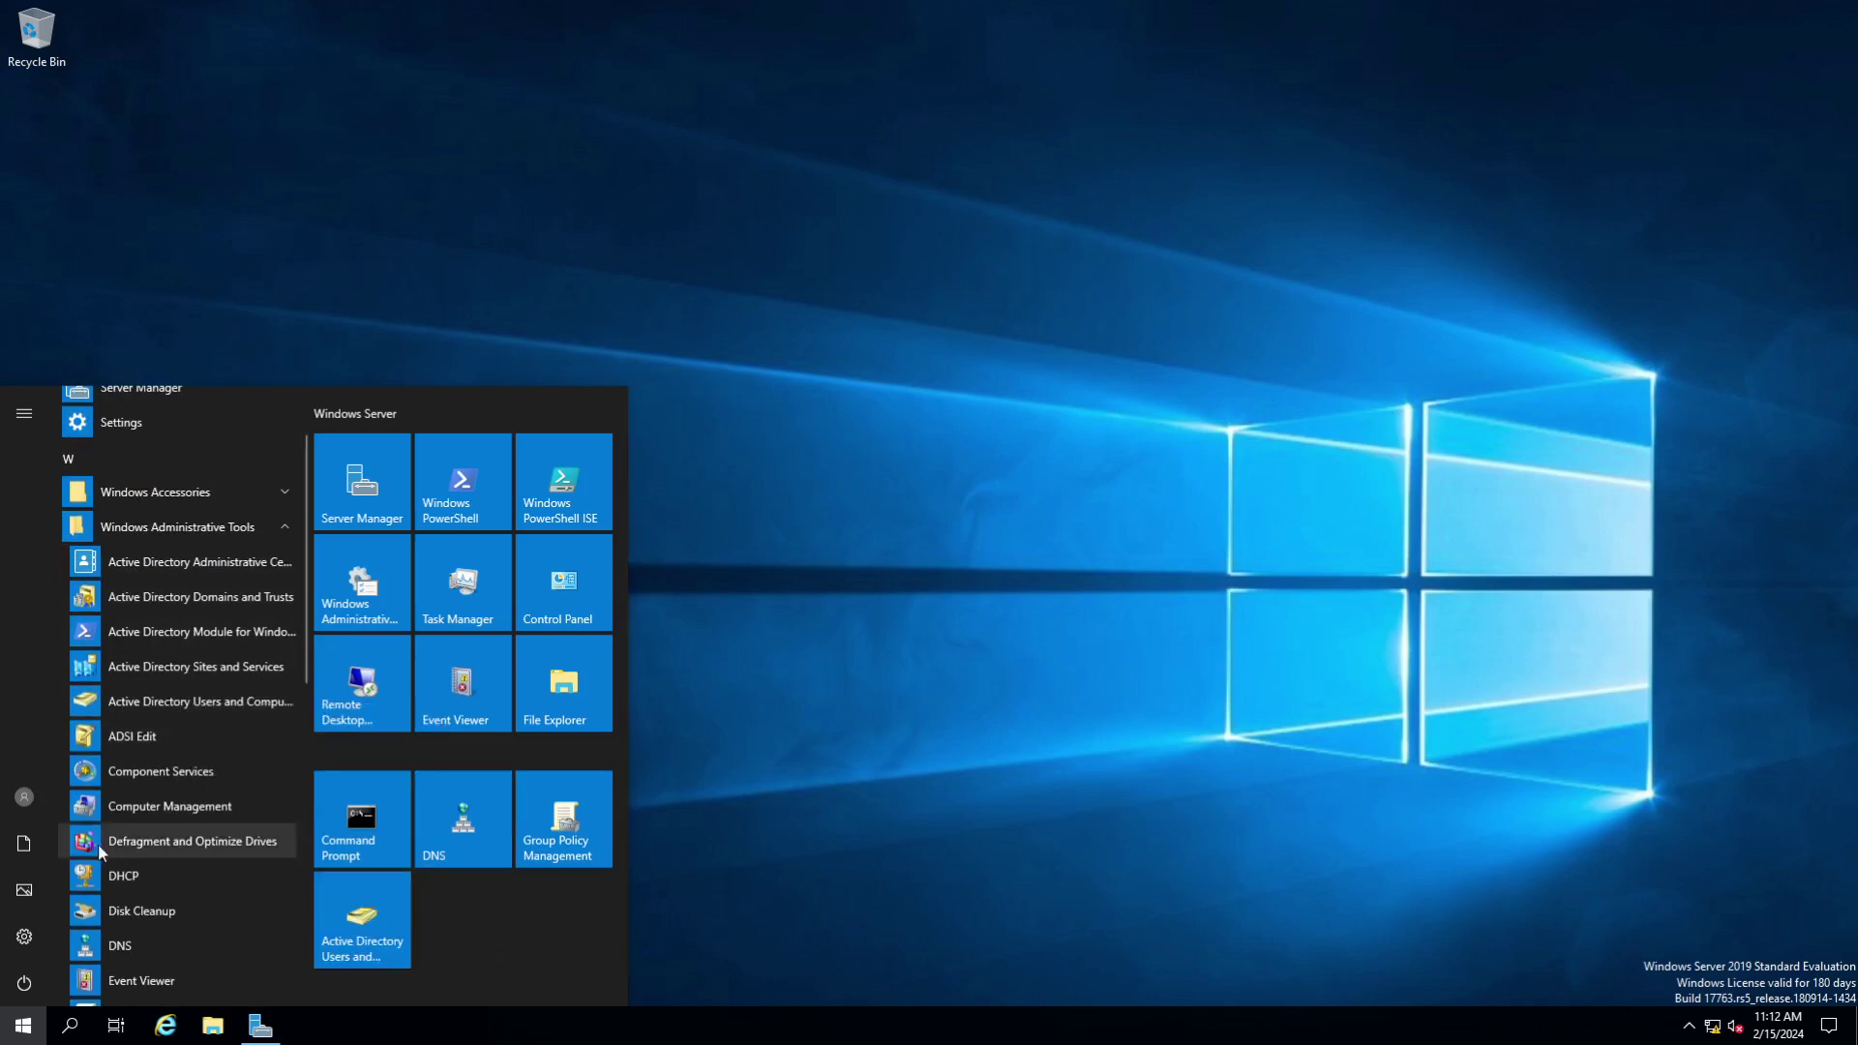
right_click(112, 879)
click(158, 901)
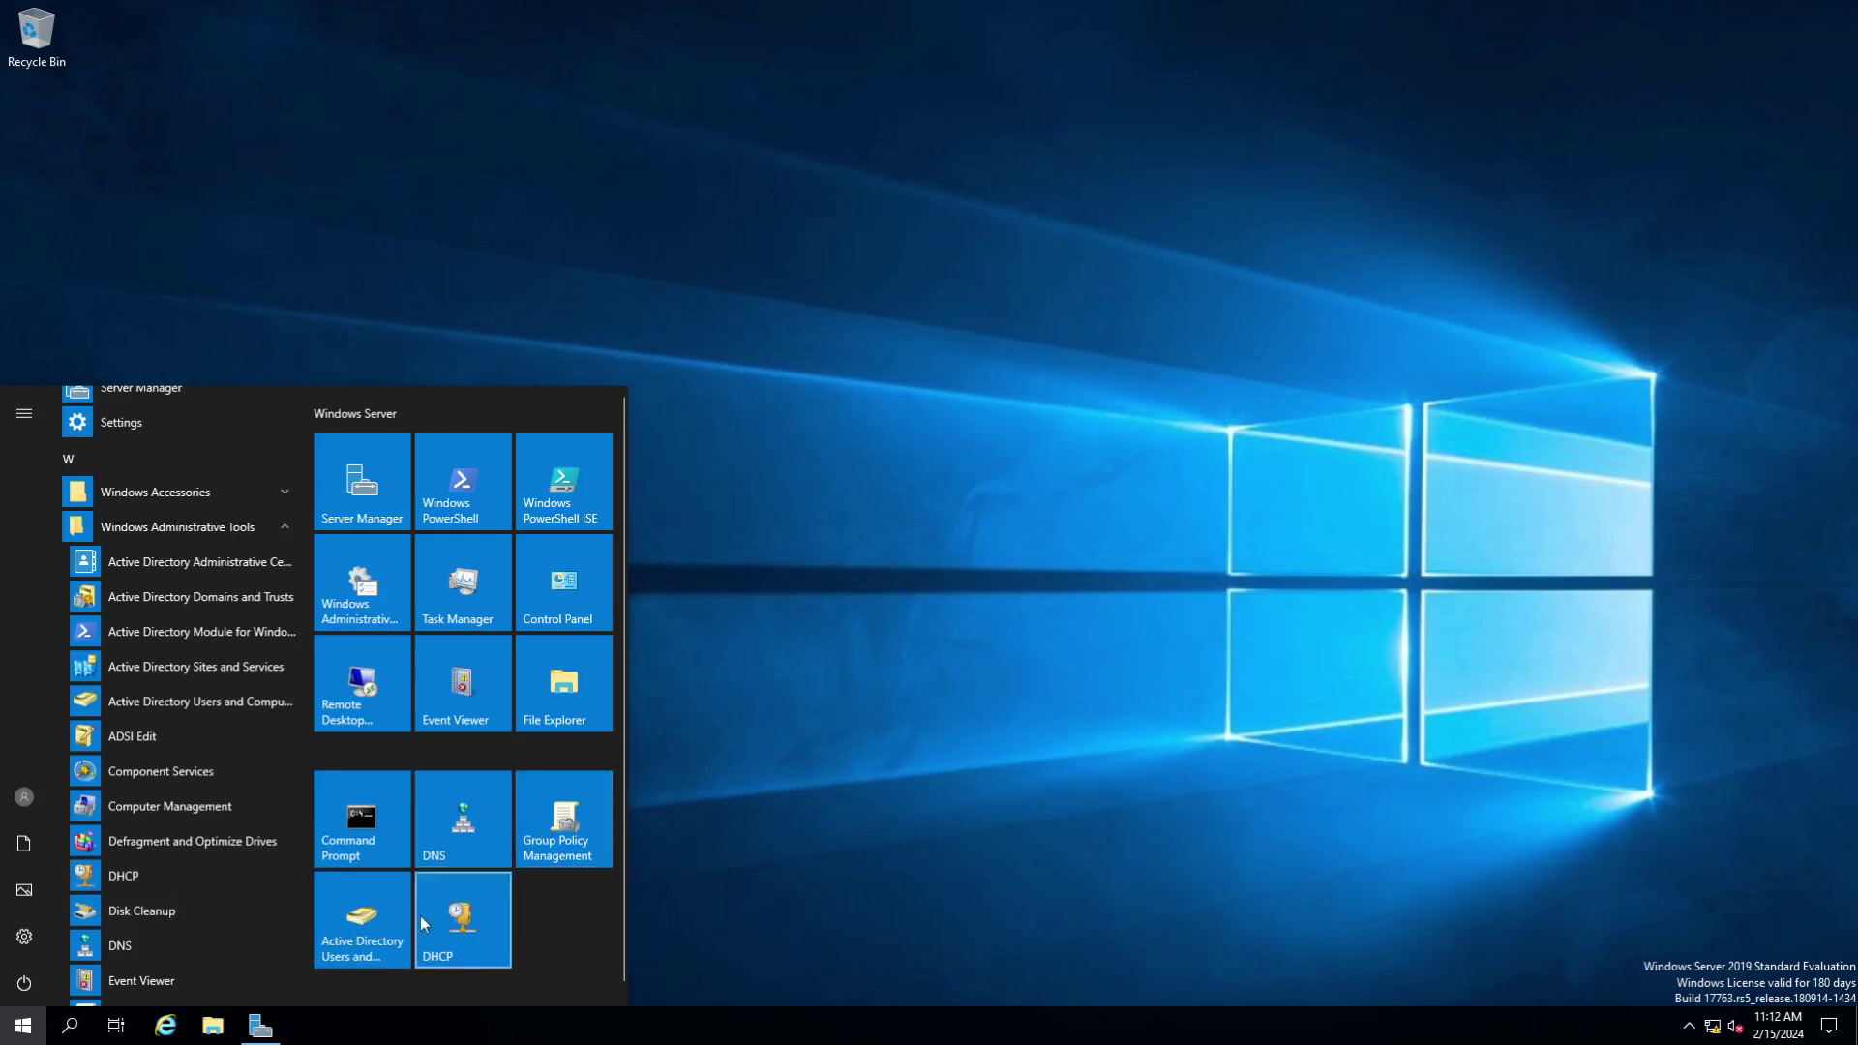
- Open Active Directory Users and Computers, expand the YTD.local domain and maximize the window
click(388, 941)
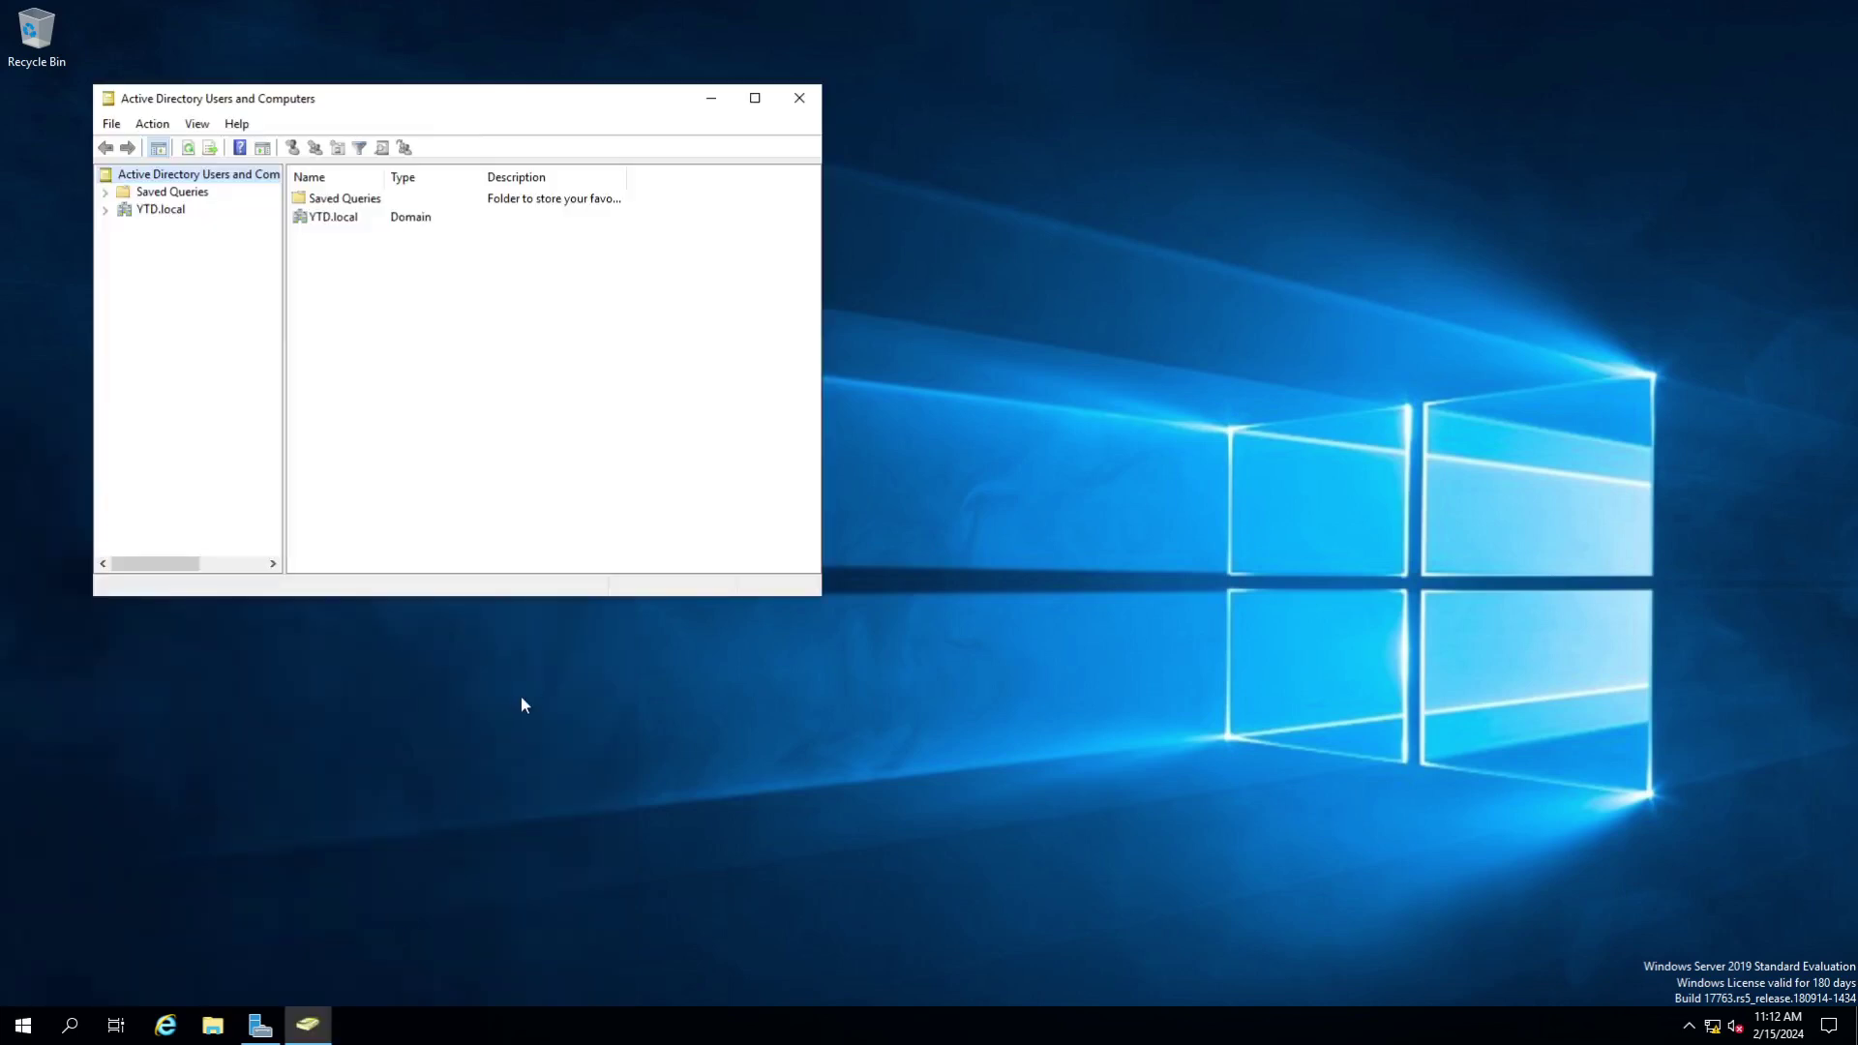
click(131, 209)
click(106, 210)
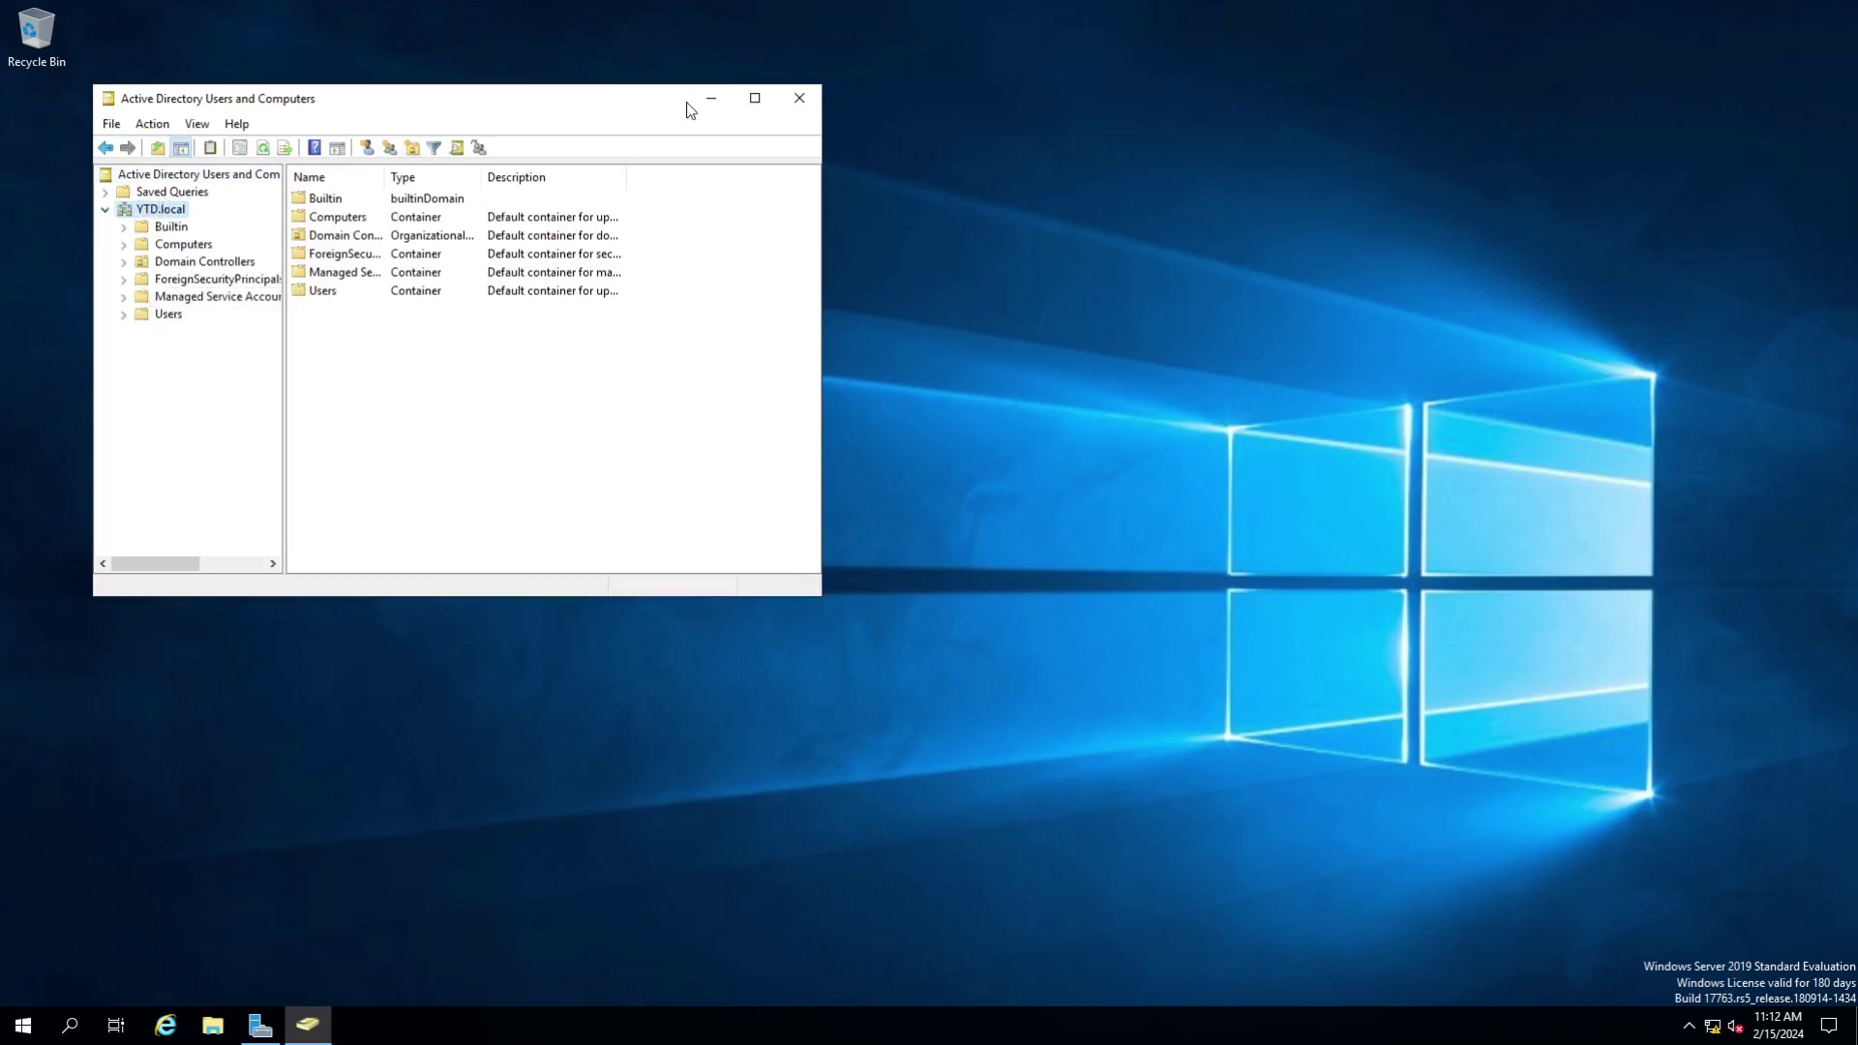
click(755, 98)
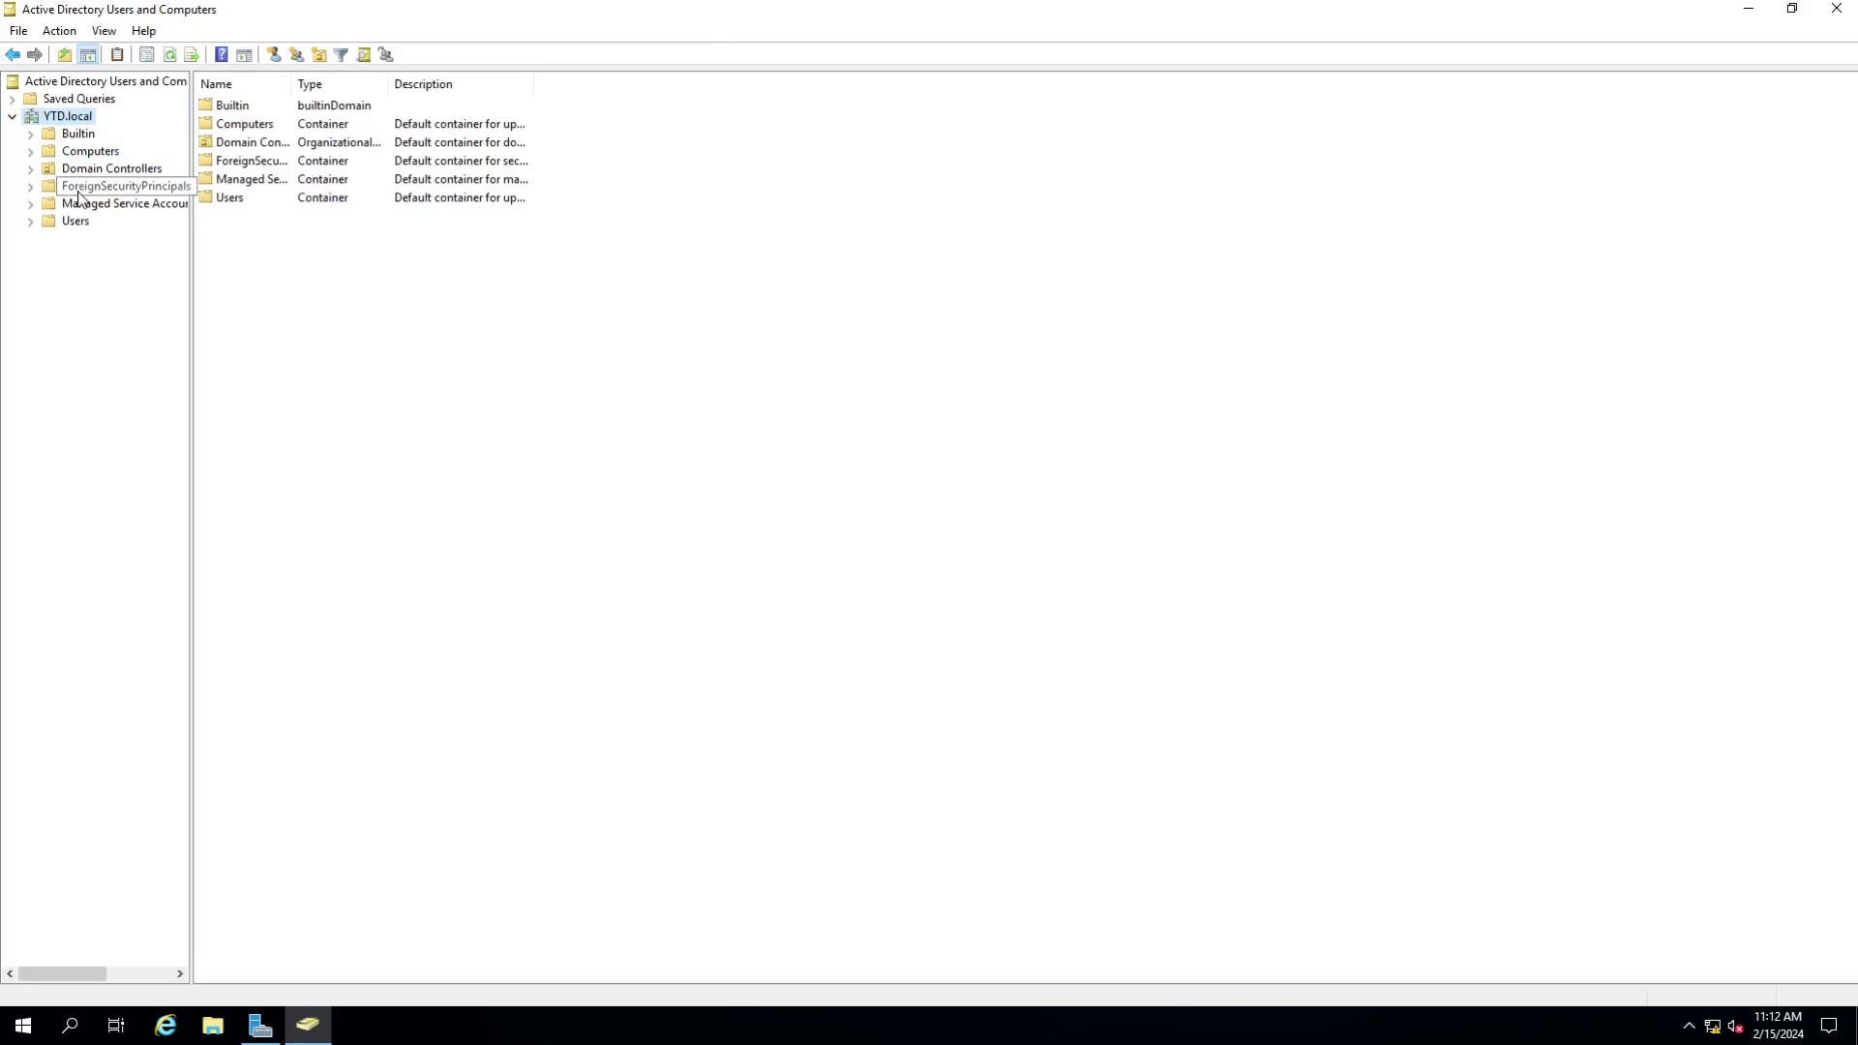
- Examine the contents of the default YTD.local containers, including Builtin, Computers, Domain Controllers, Managed Service Accounts and Users
click(70, 138)
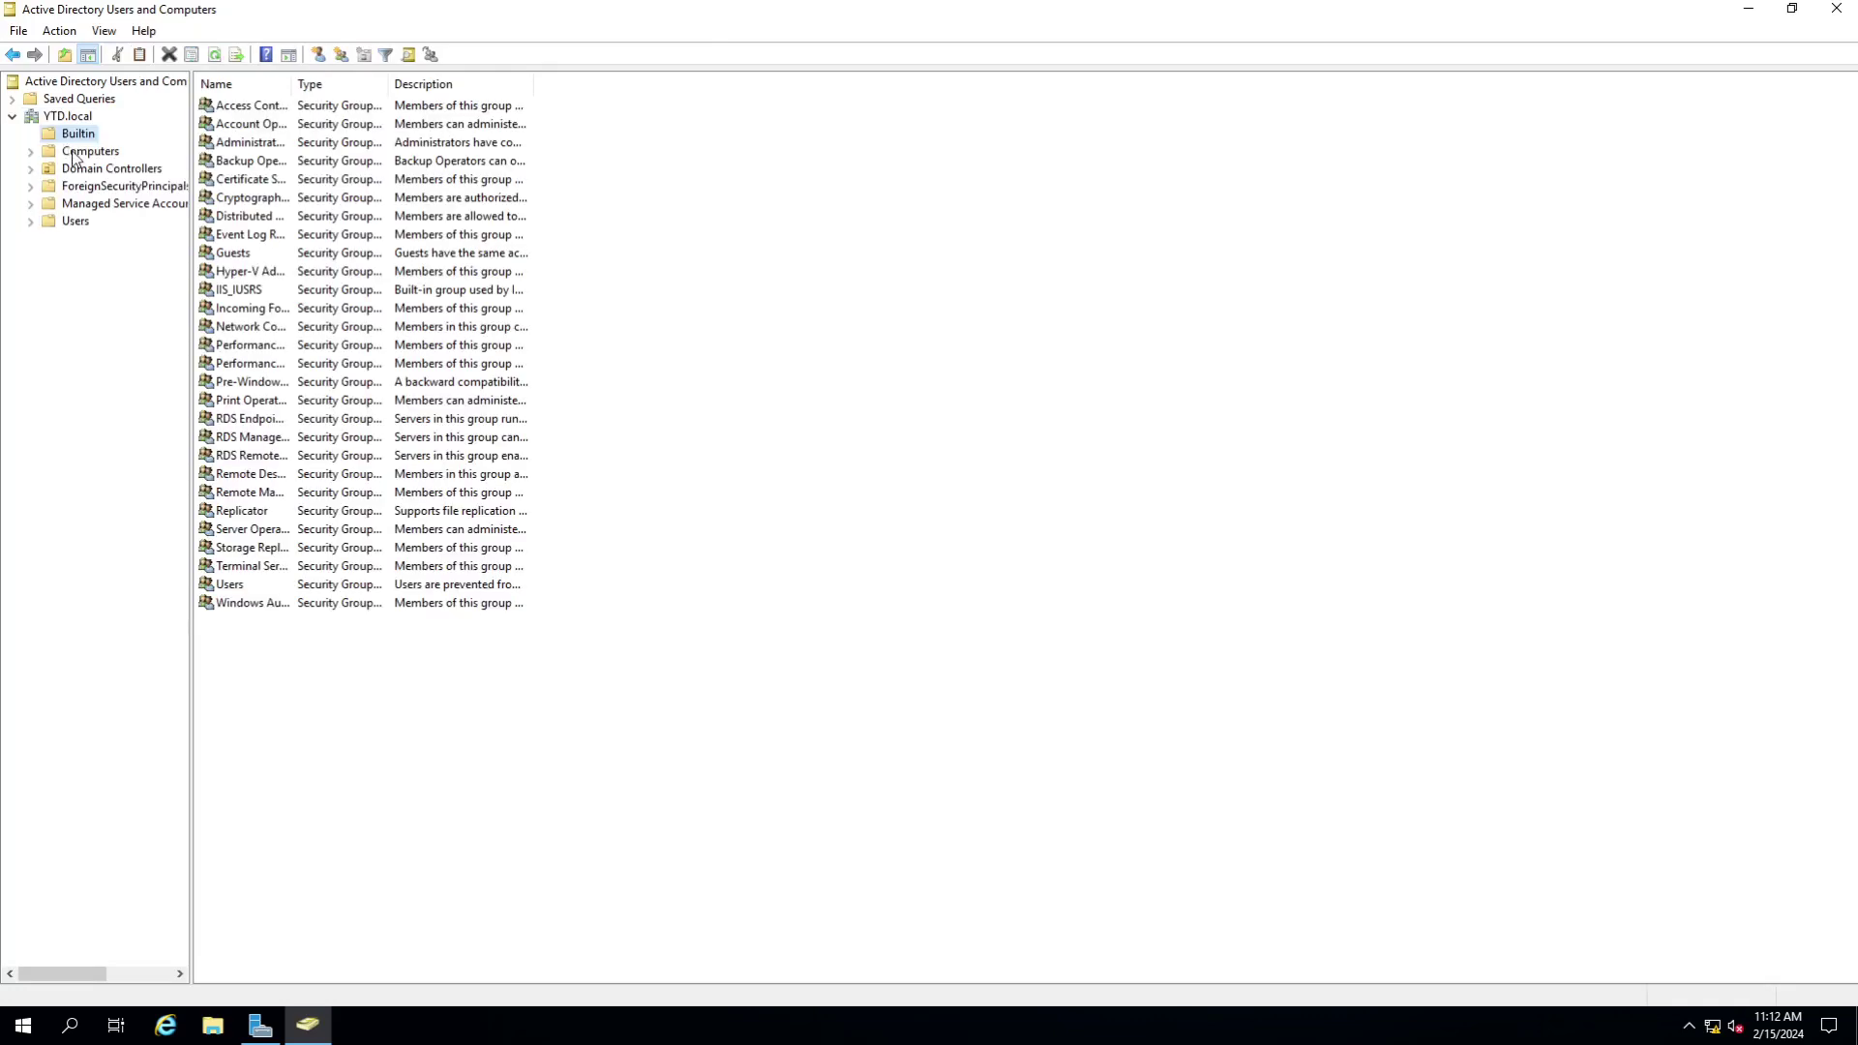
click(71, 151)
click(82, 170)
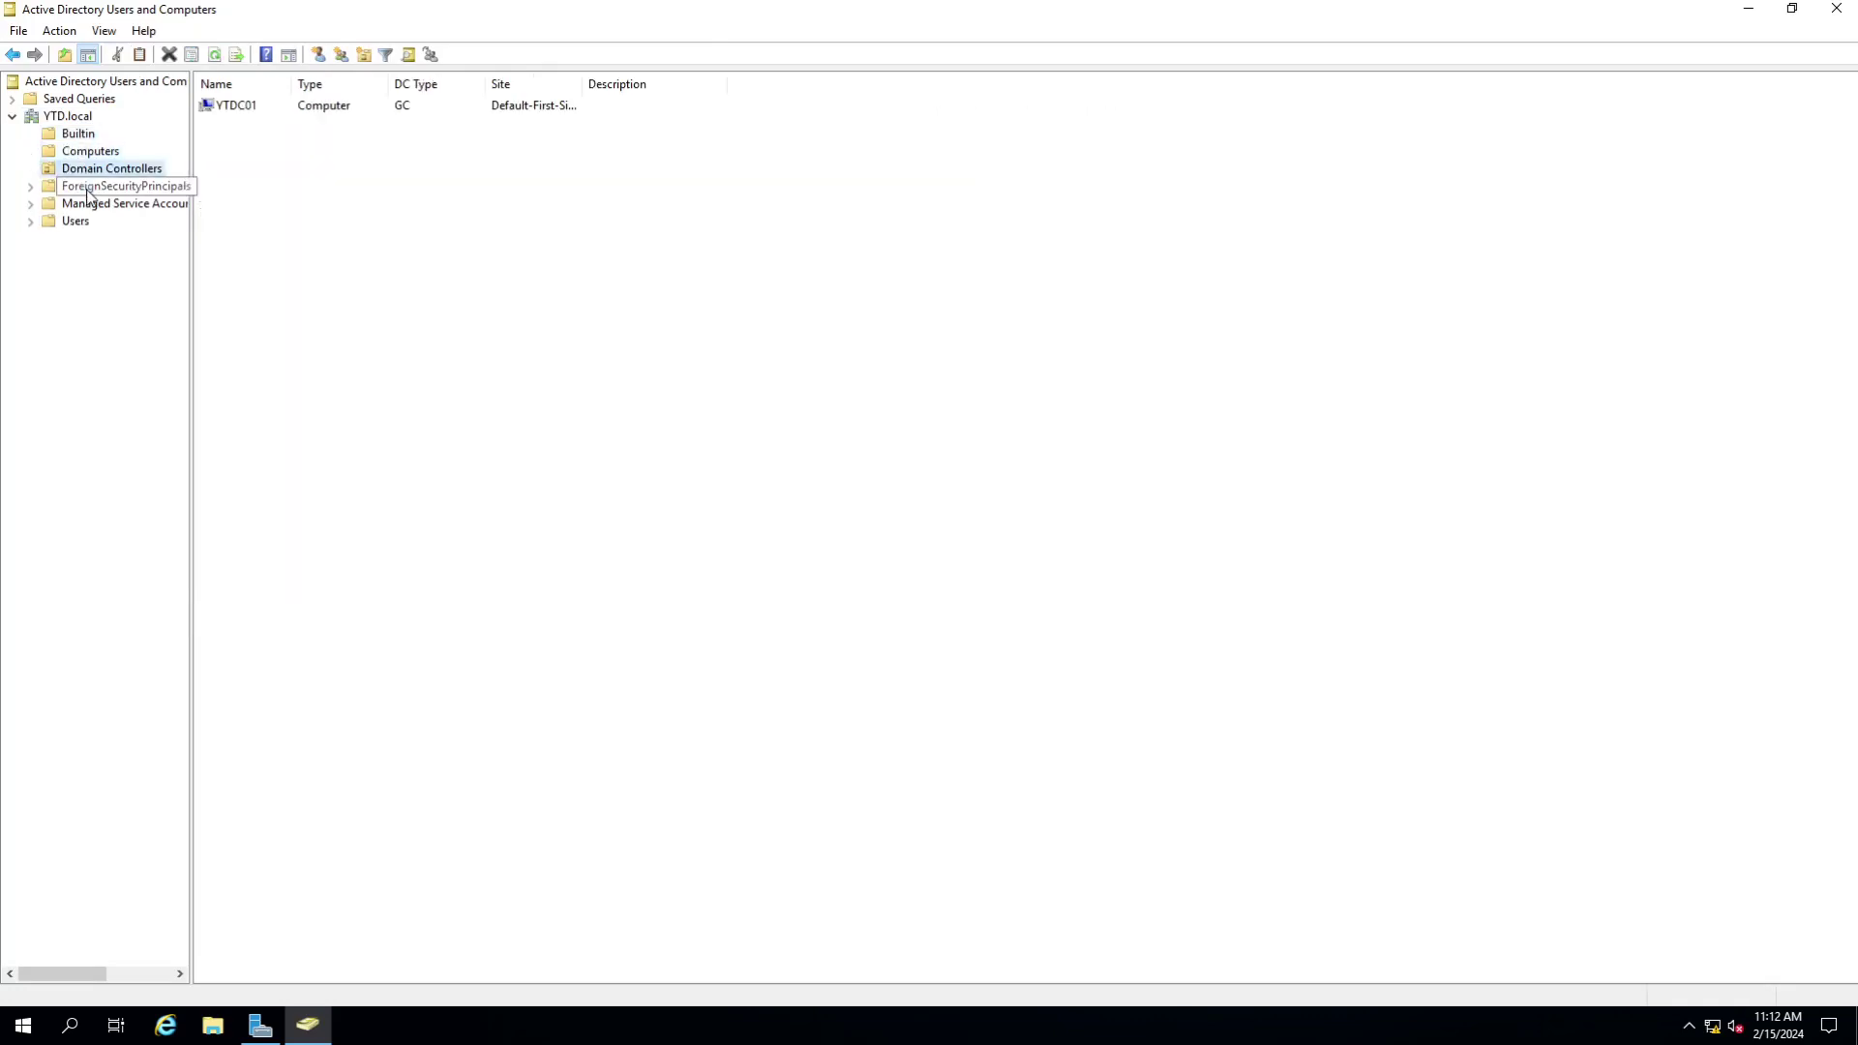
click(88, 189)
click(86, 205)
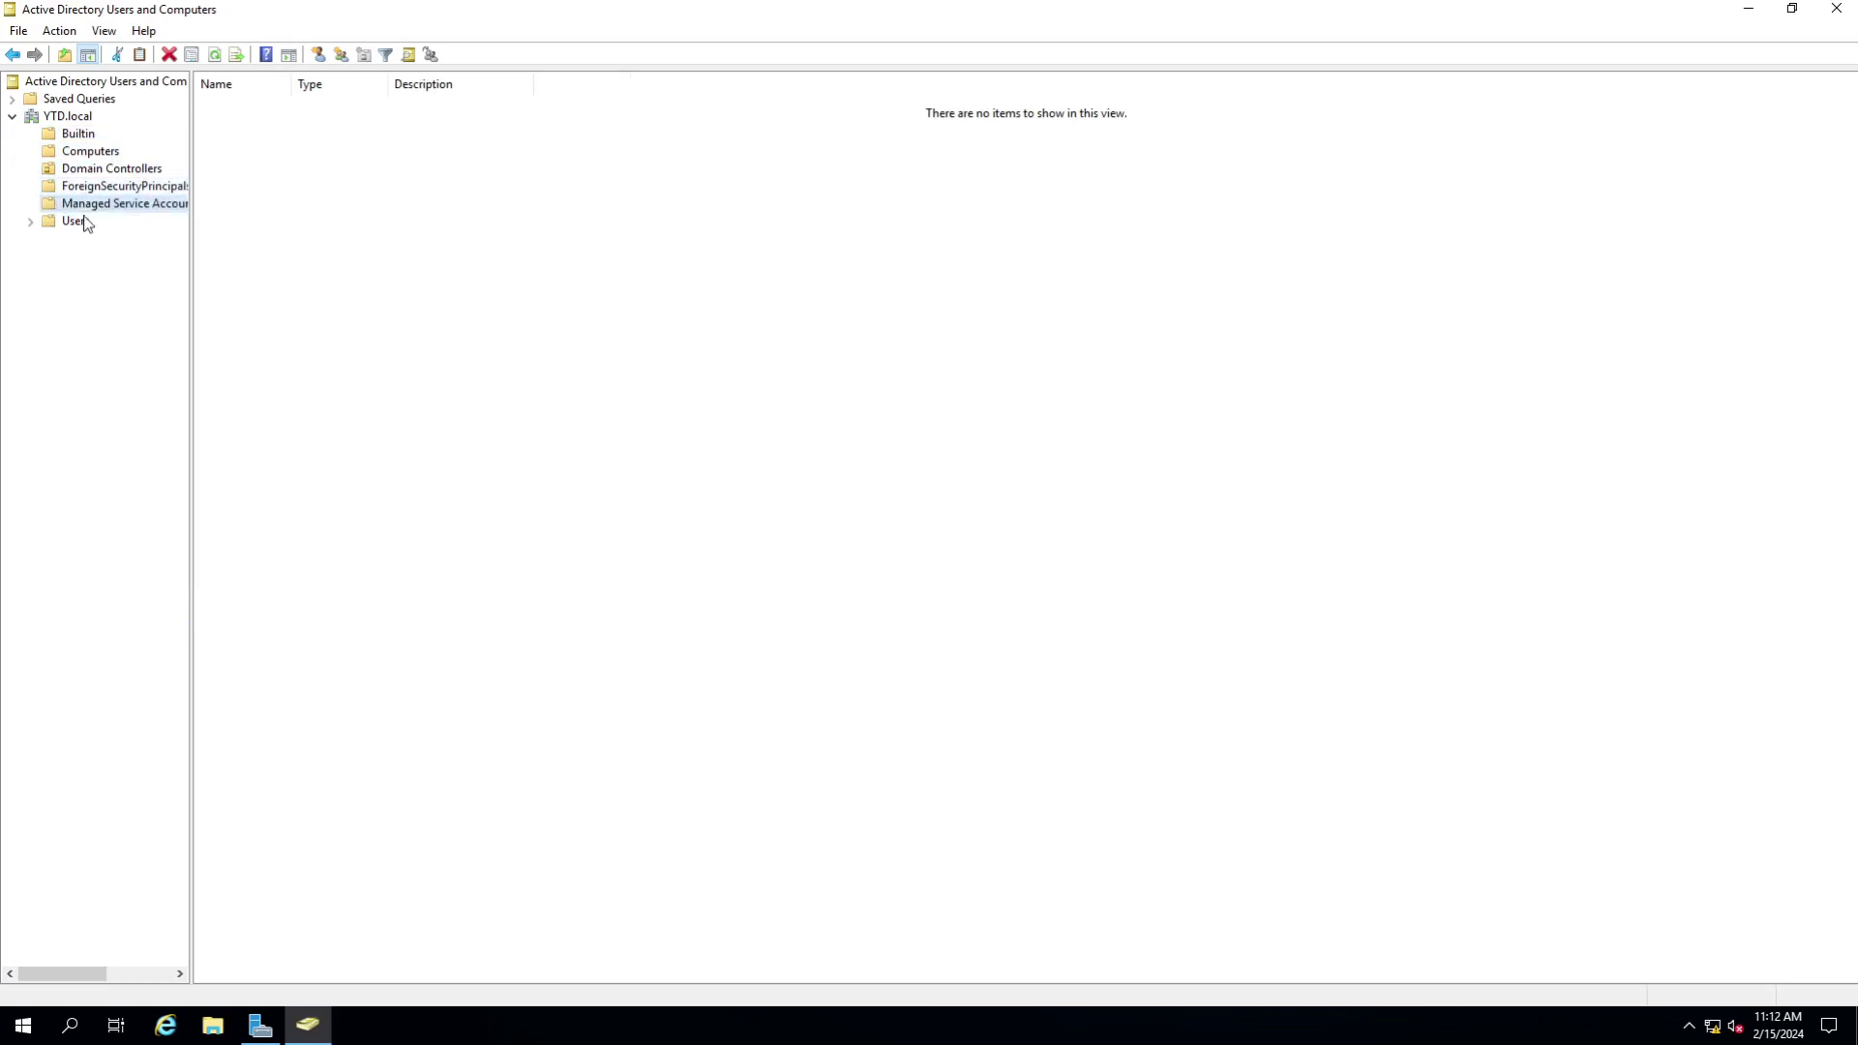
click(85, 223)
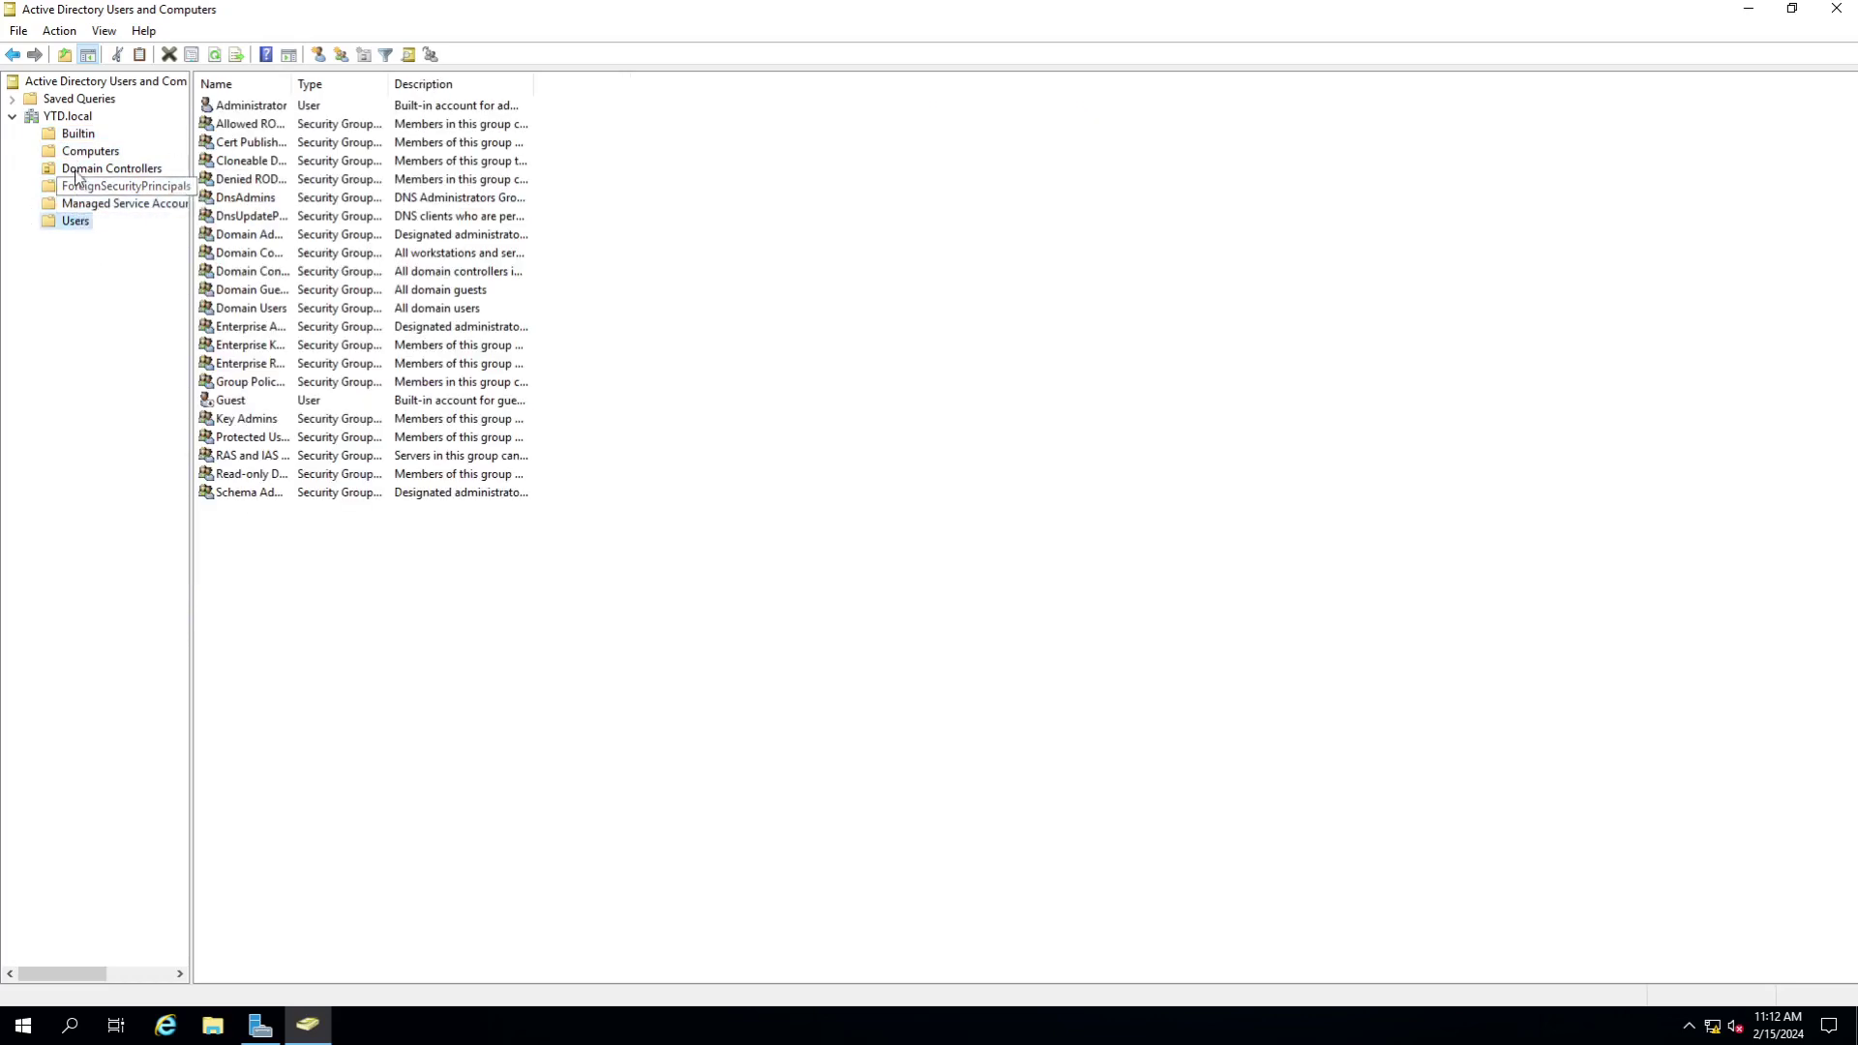
click(72, 139)
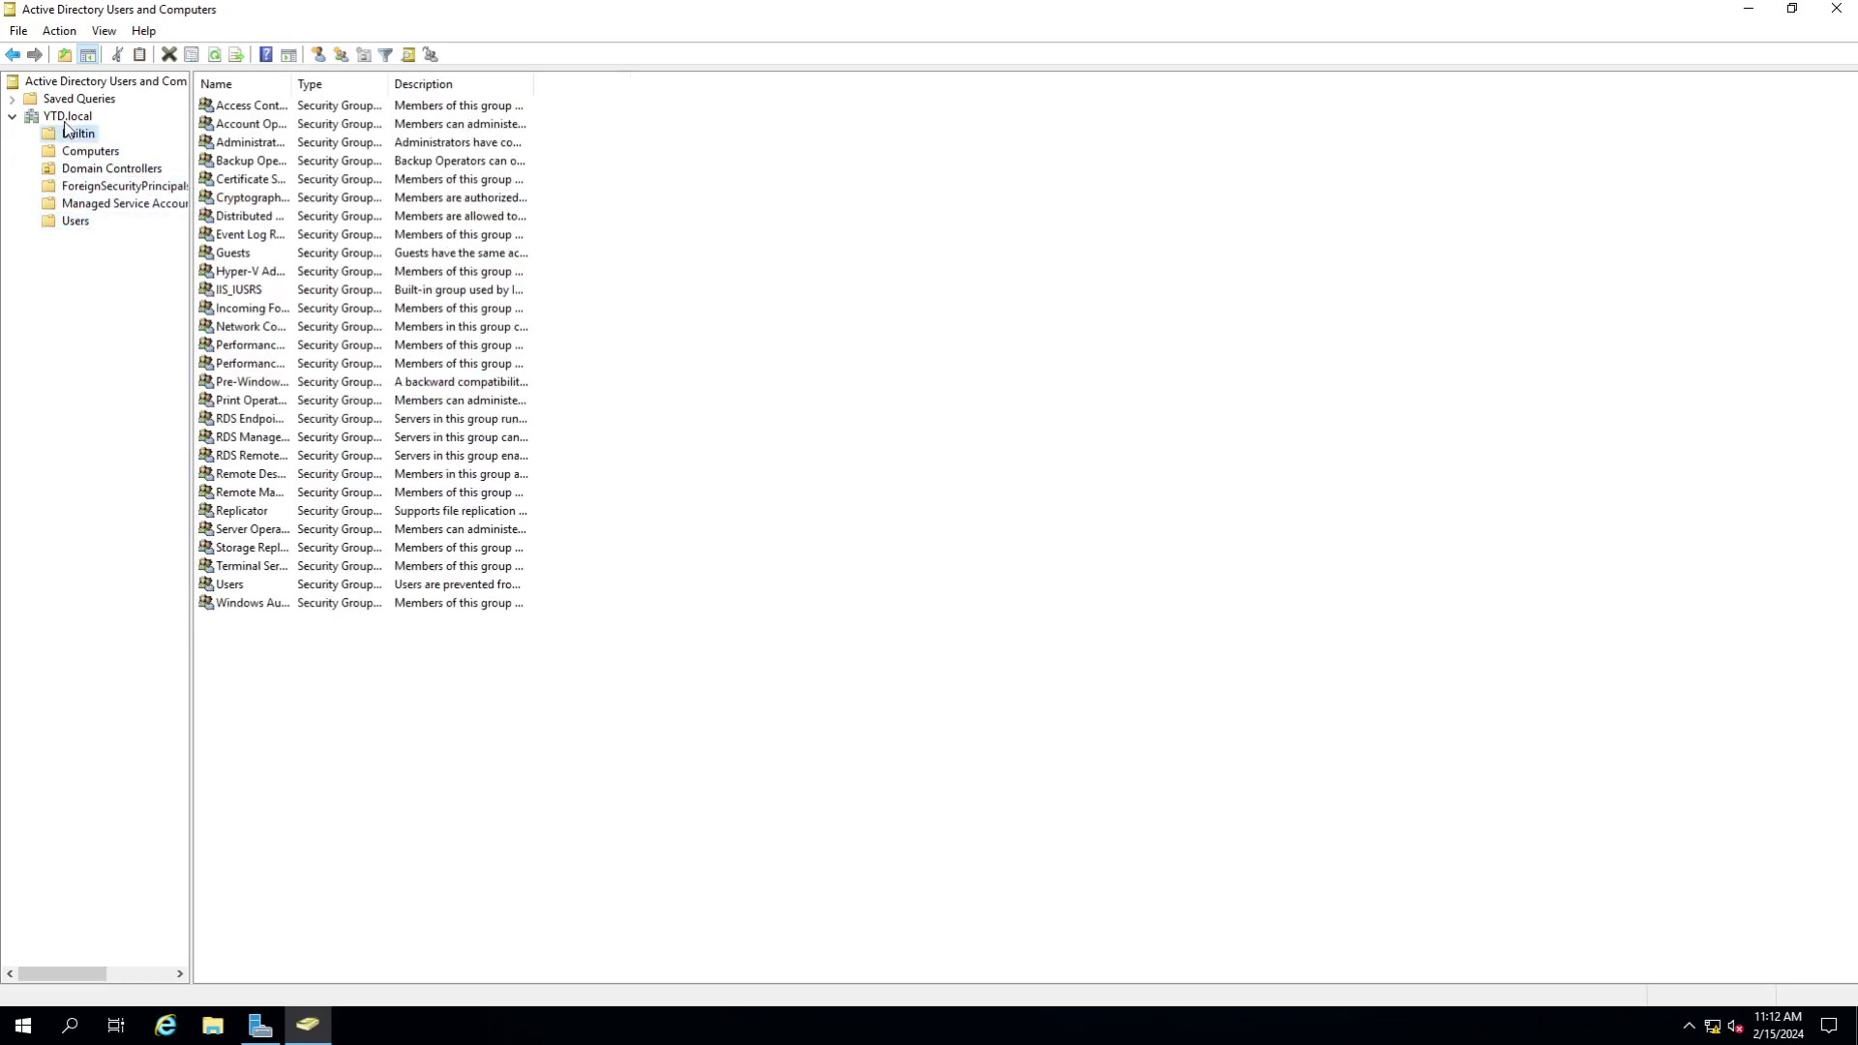
click(66, 120)
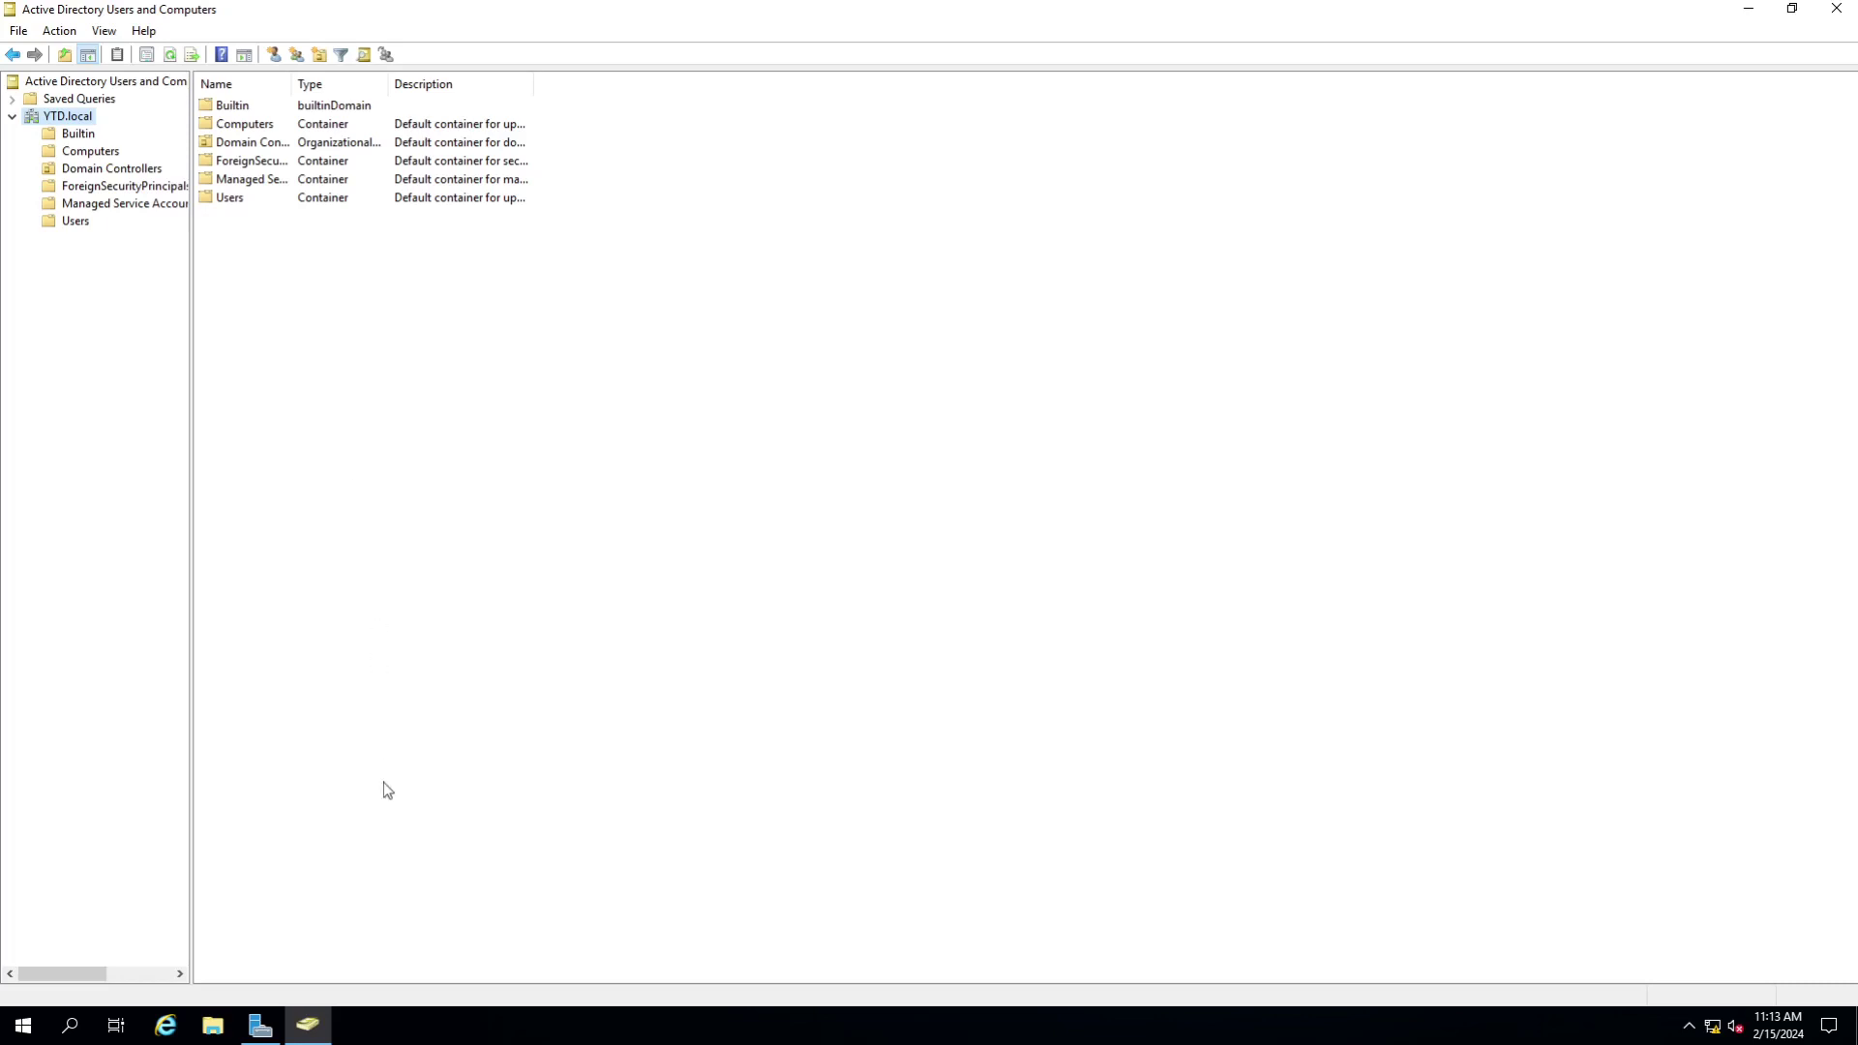
- Pin Active Directory Users and Computers to the taskbar and close its window
right_click(310, 1030)
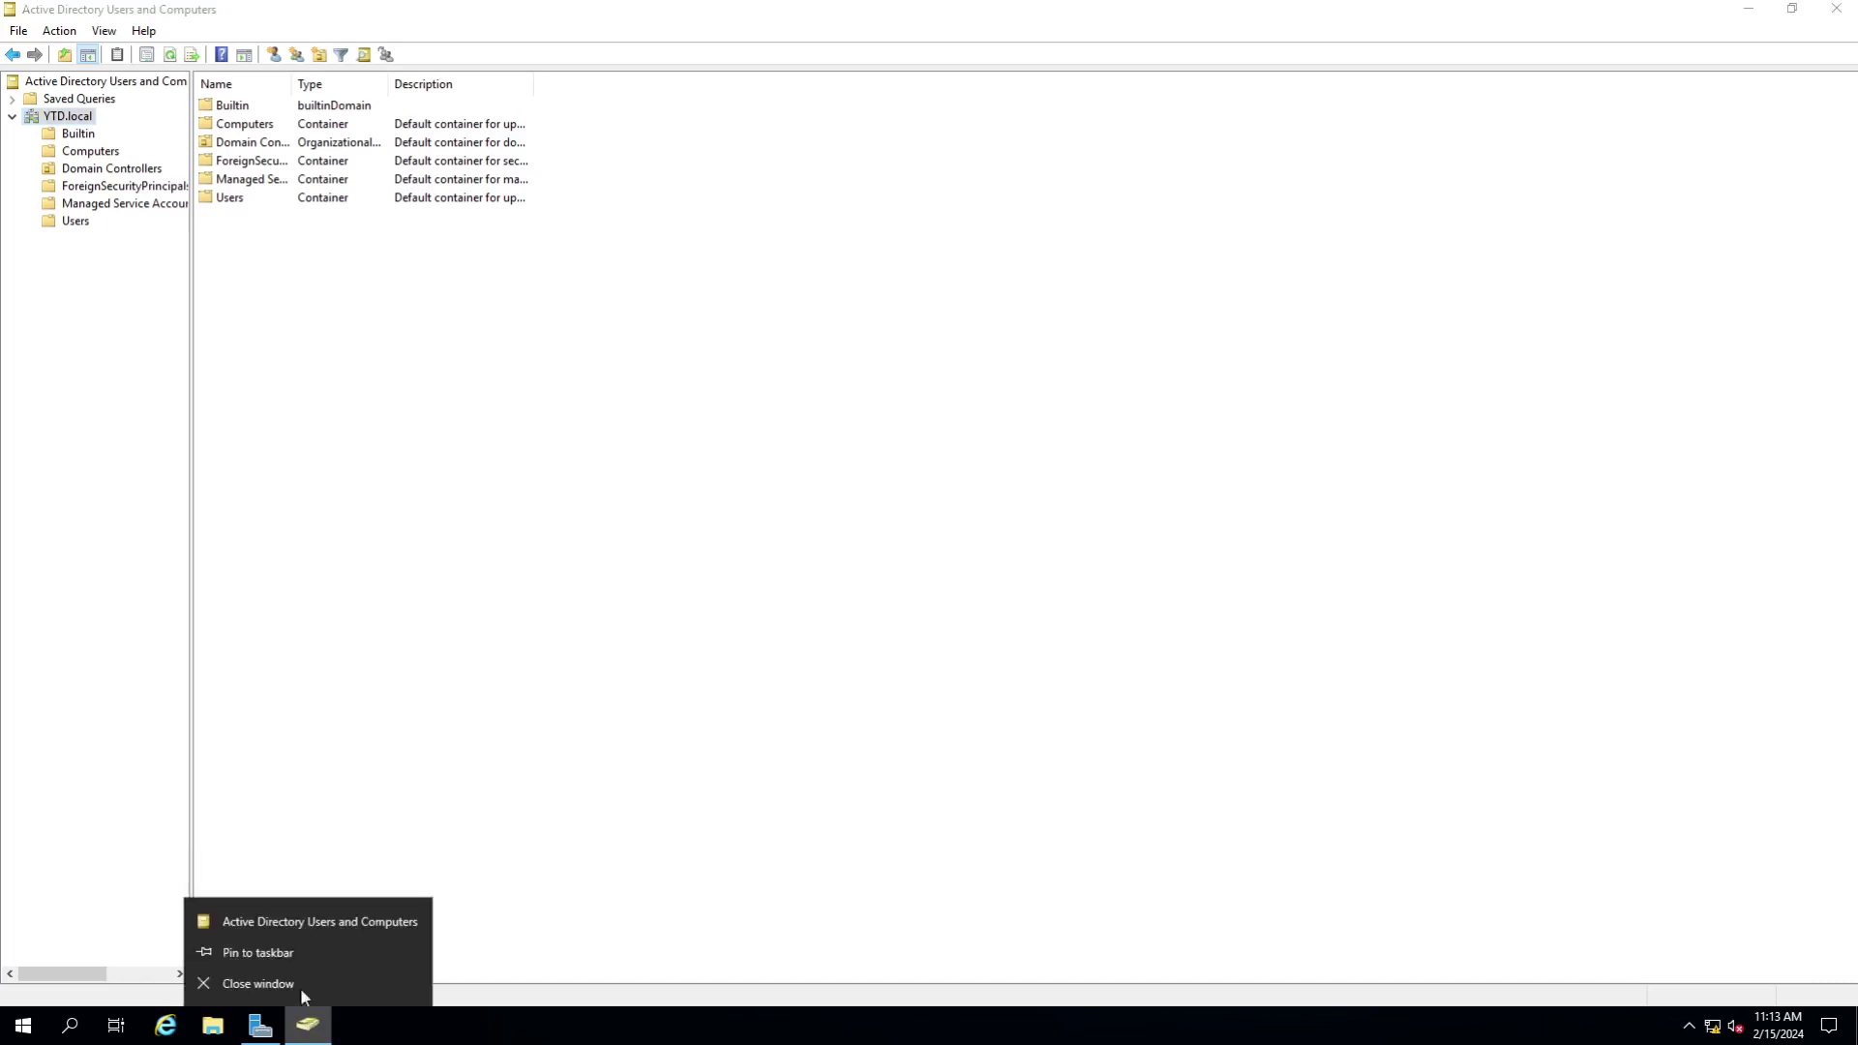
click(287, 955)
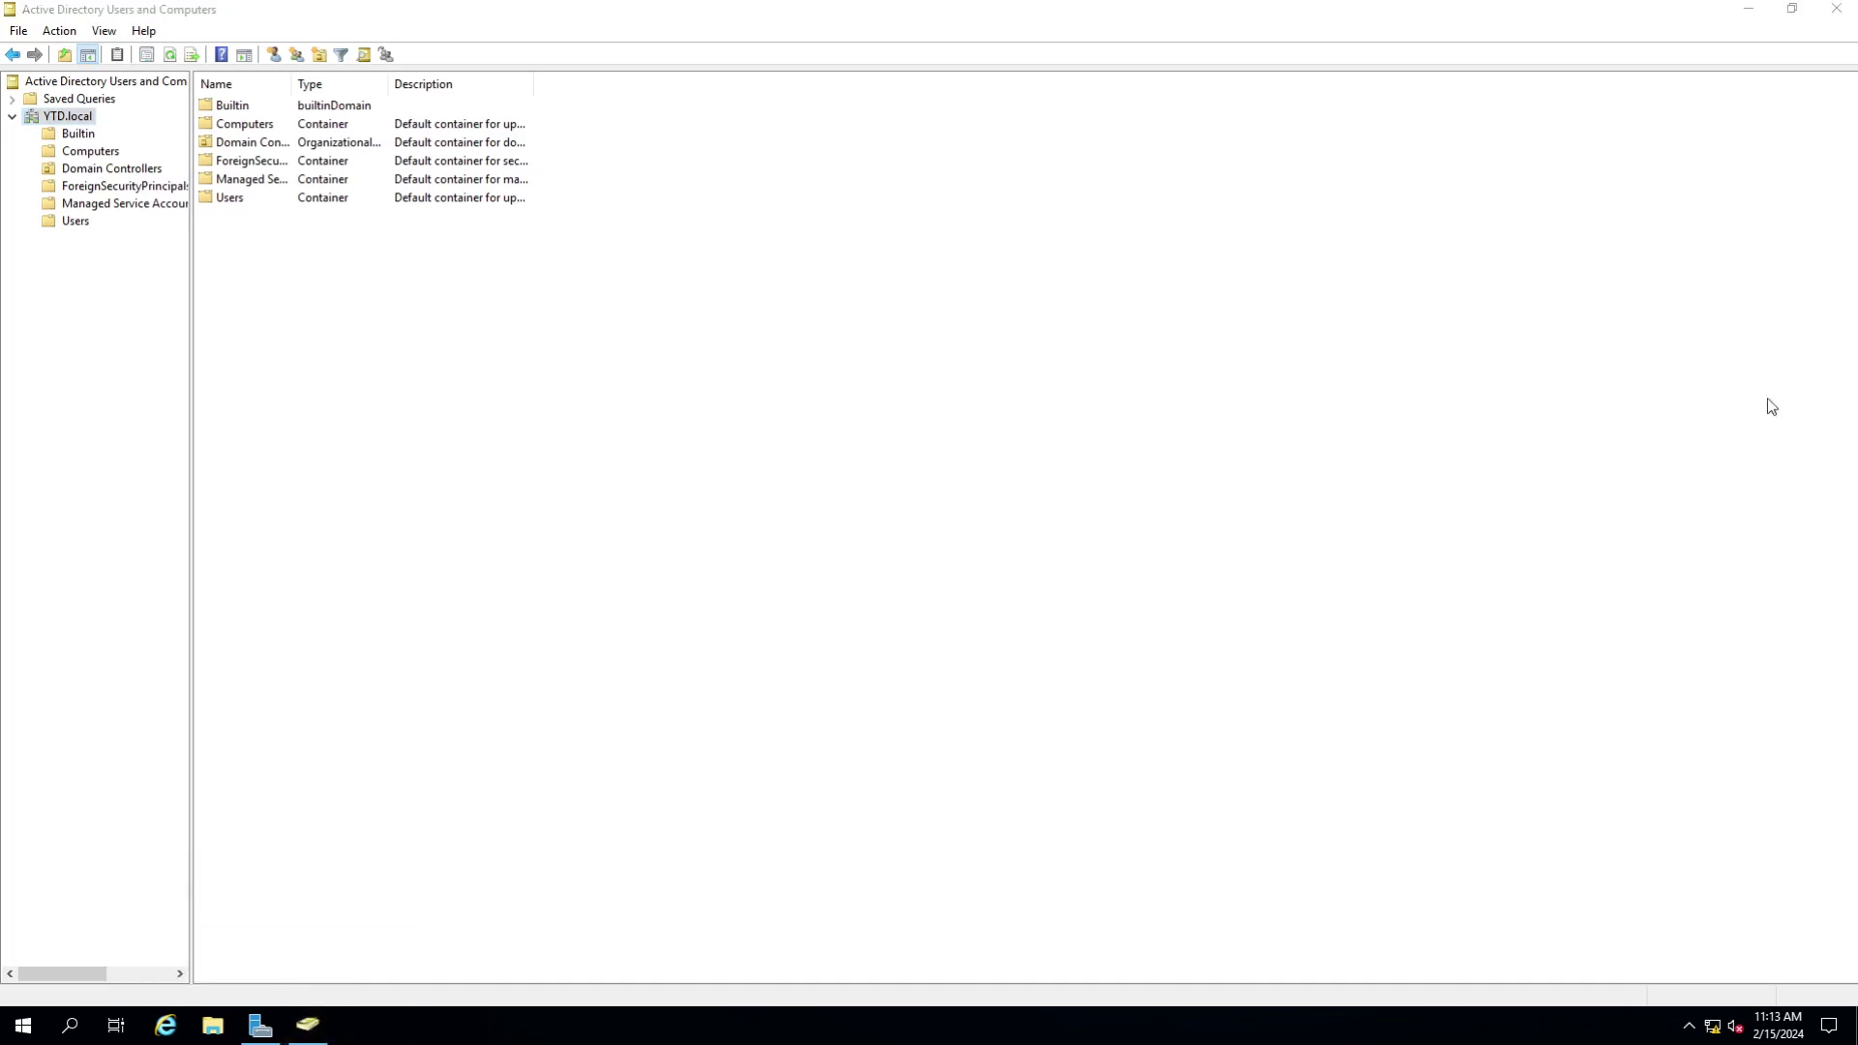
click(1837, 9)
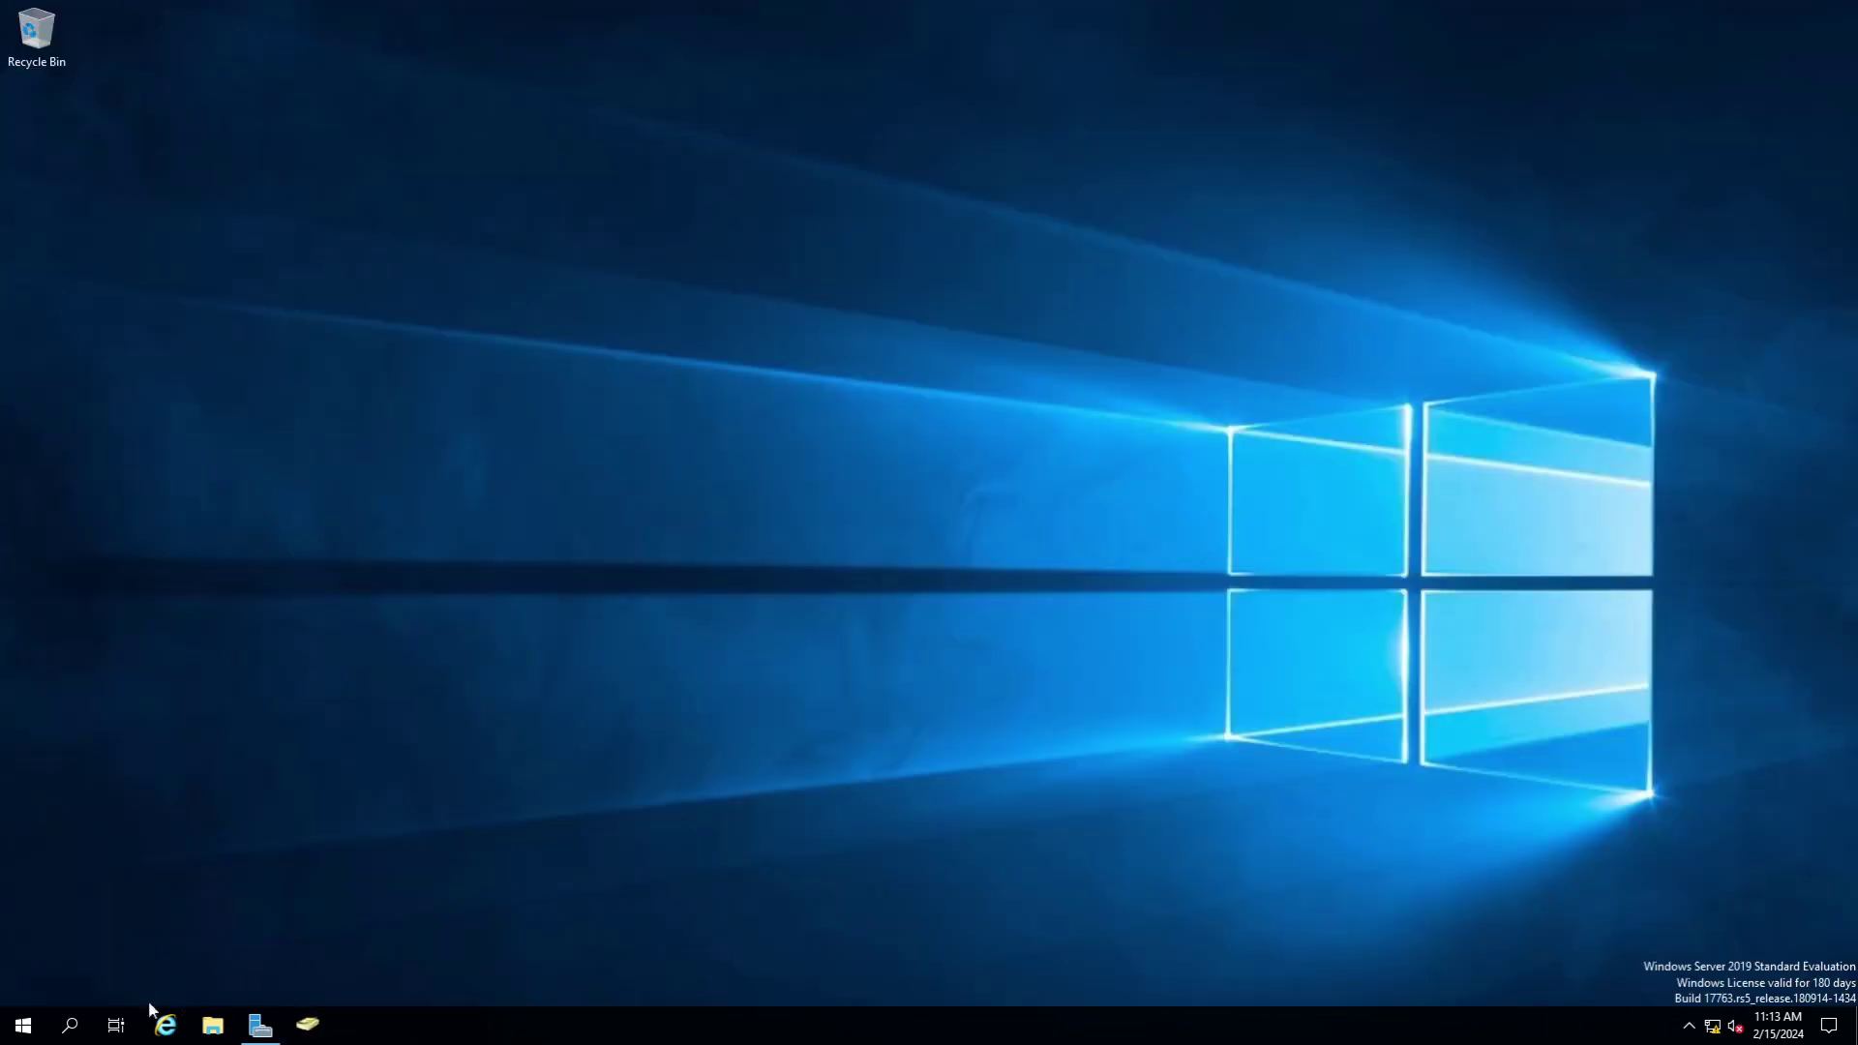
- Open DNS Manager and expand the YTDC01 server
click(24, 1030)
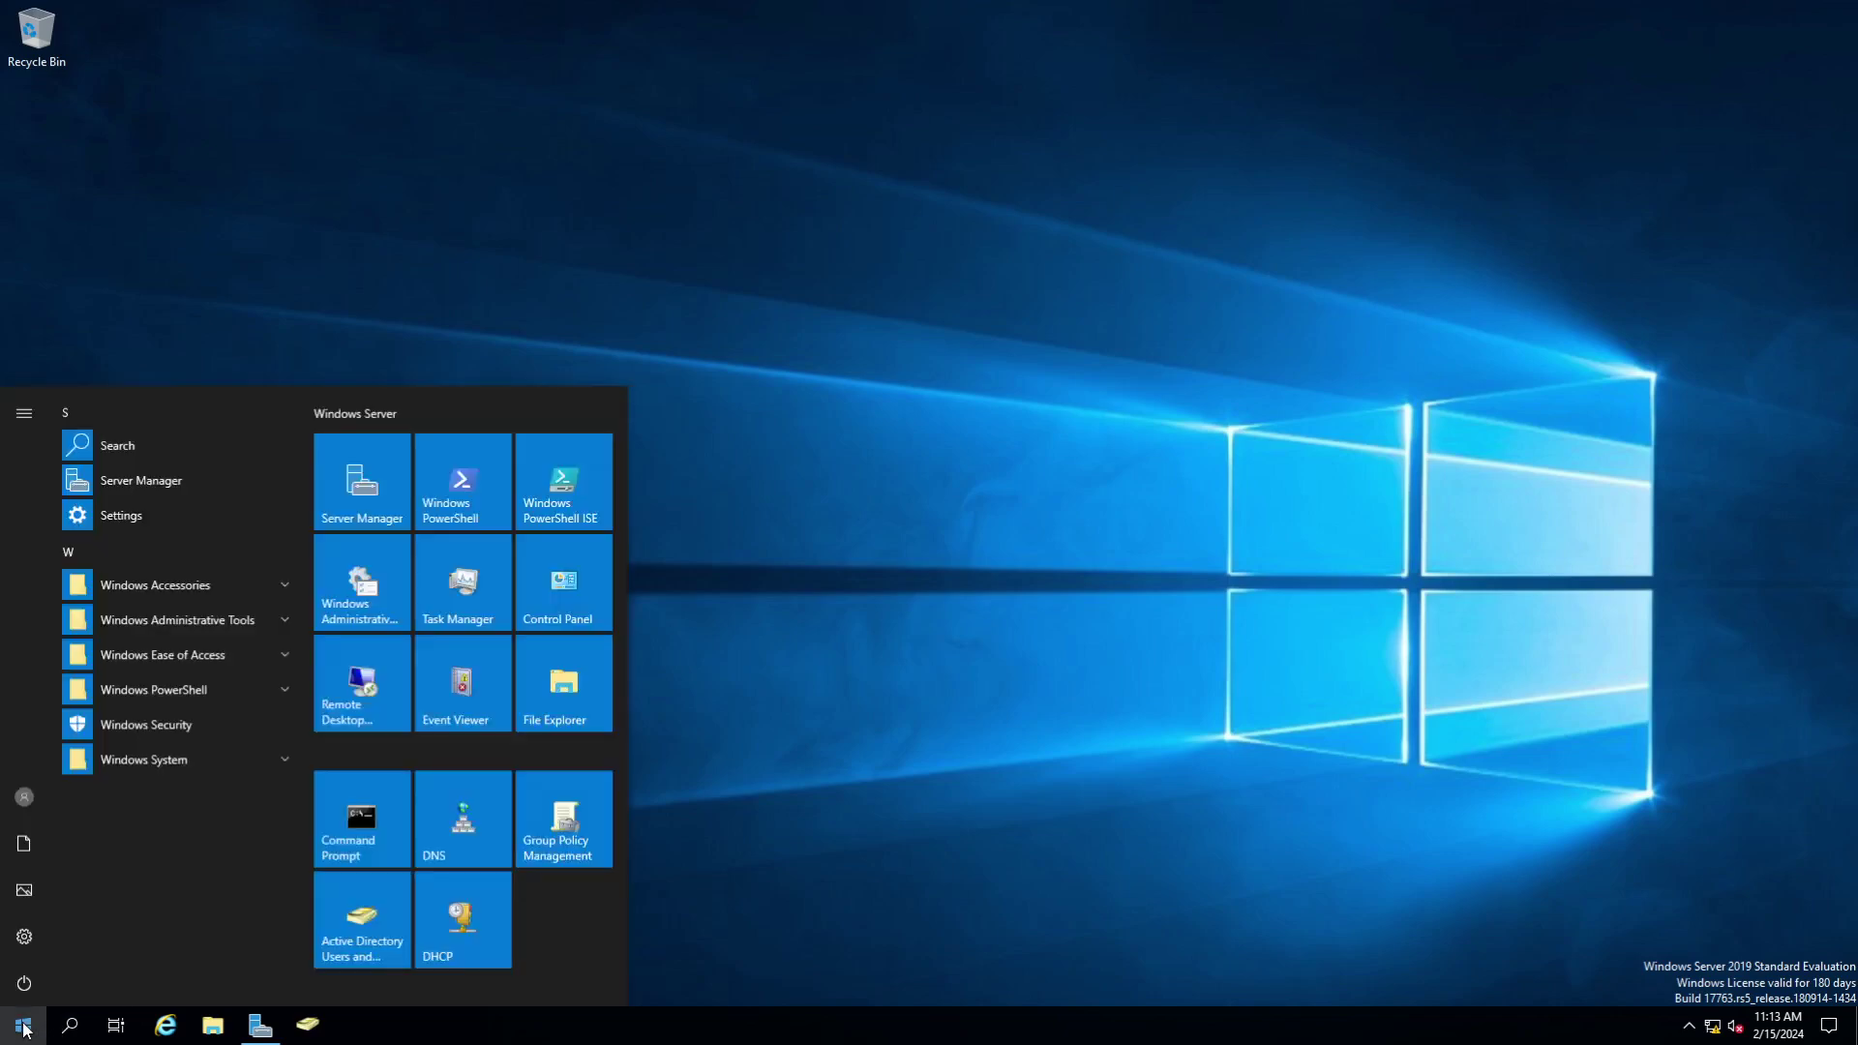
click(439, 832)
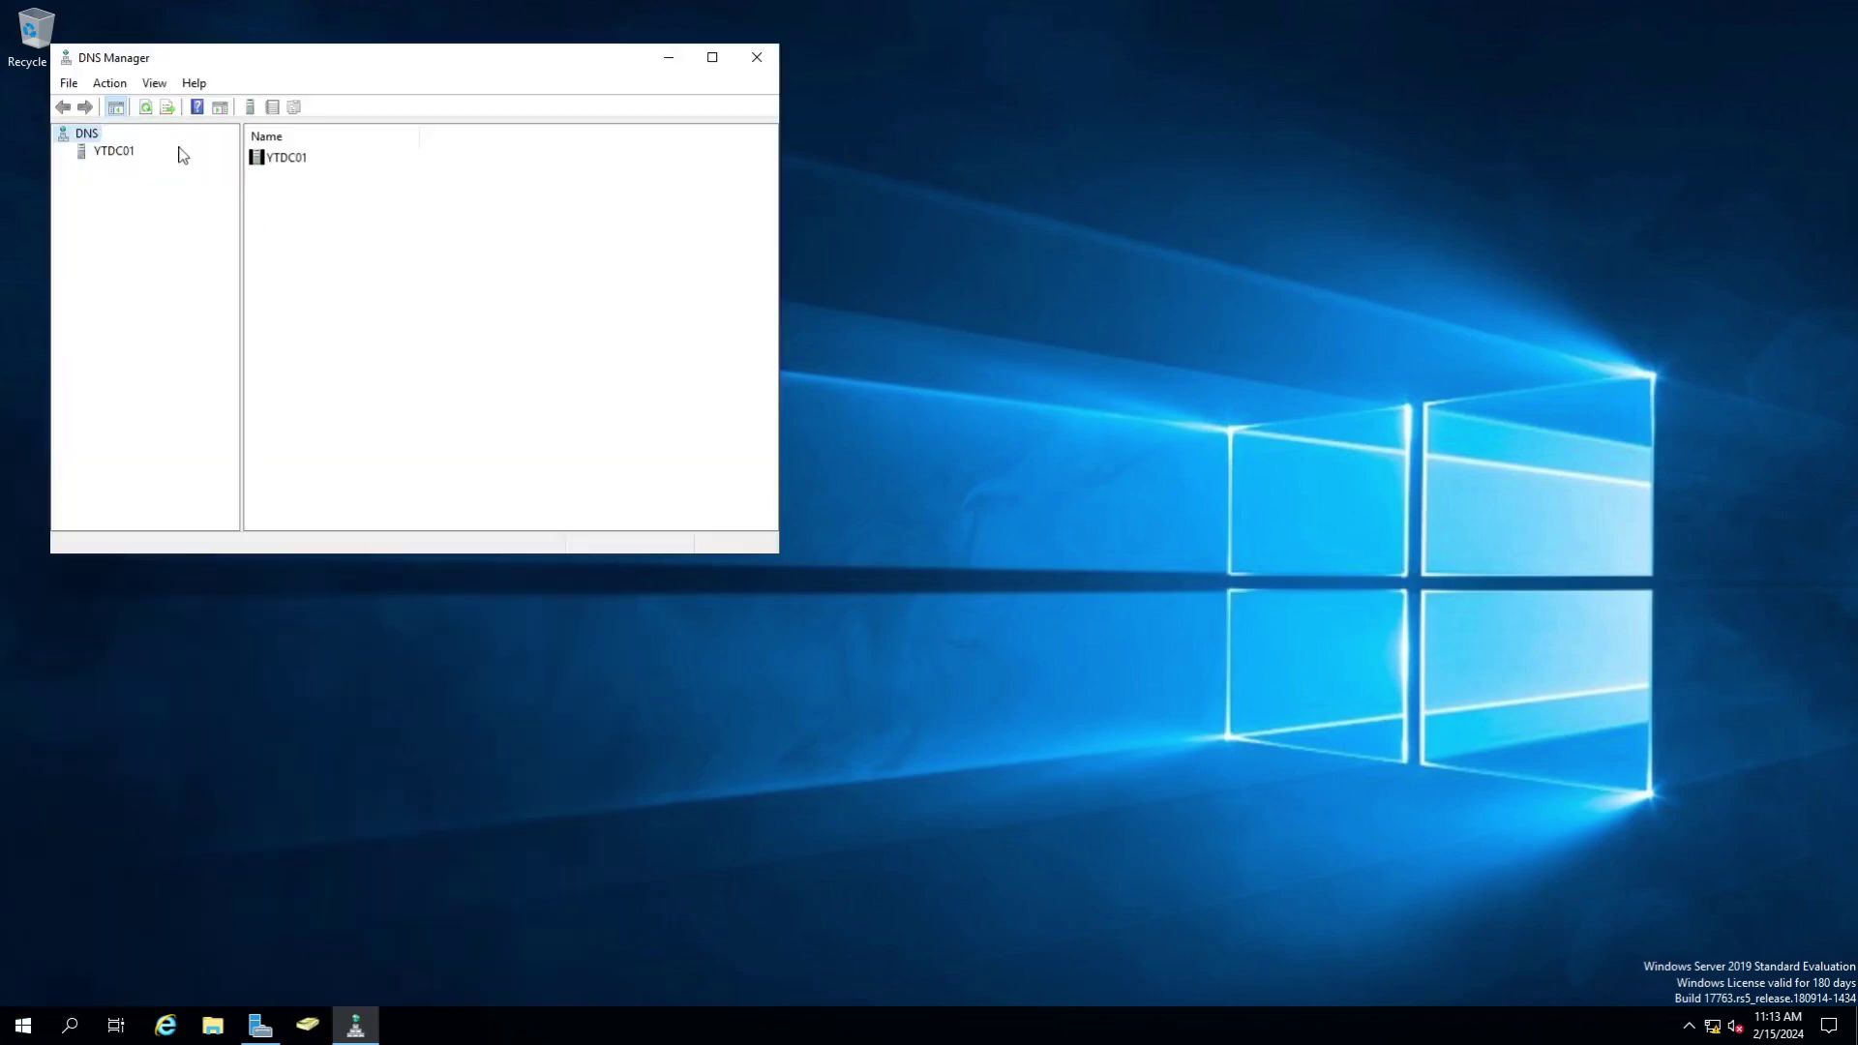
click(115, 153)
double_click(114, 153)
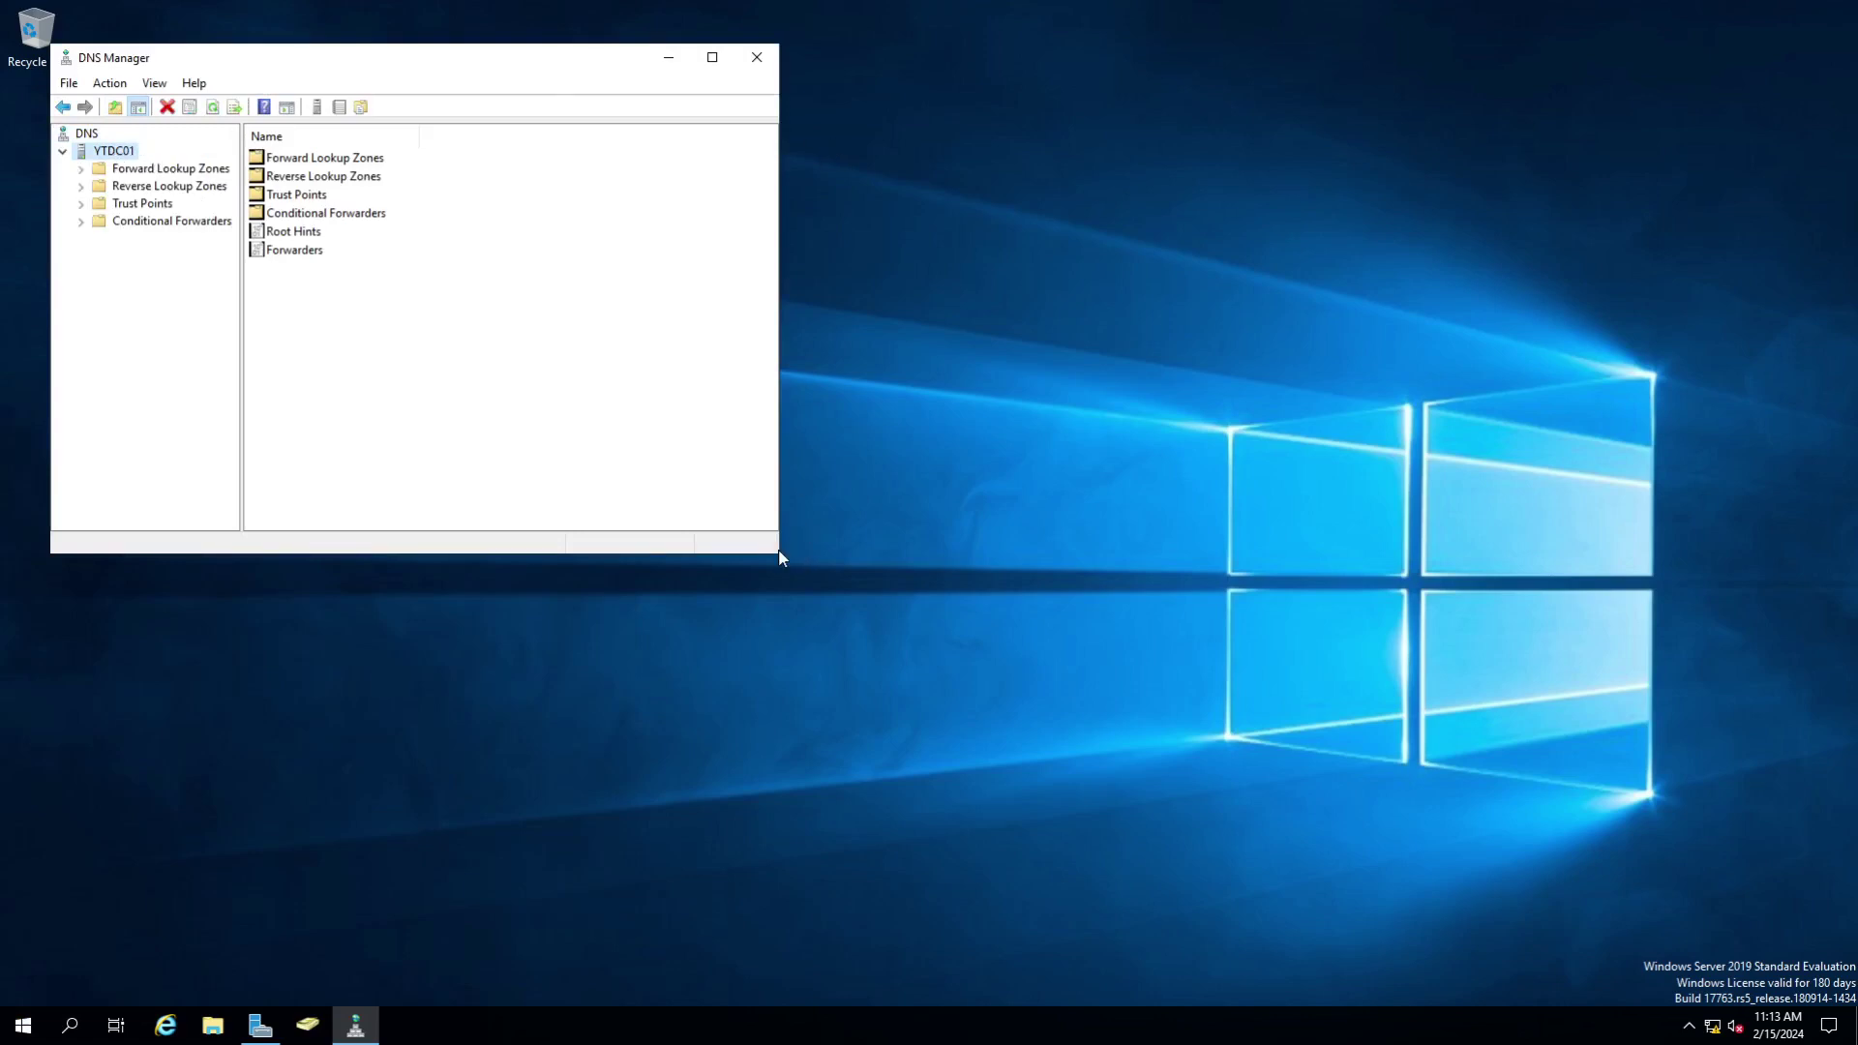
- Enlarge the DNS Manager window and examine the YTD.local forward zone's host records and the Reverse Lookup Zones folder
drag(781, 559, 1325, 856)
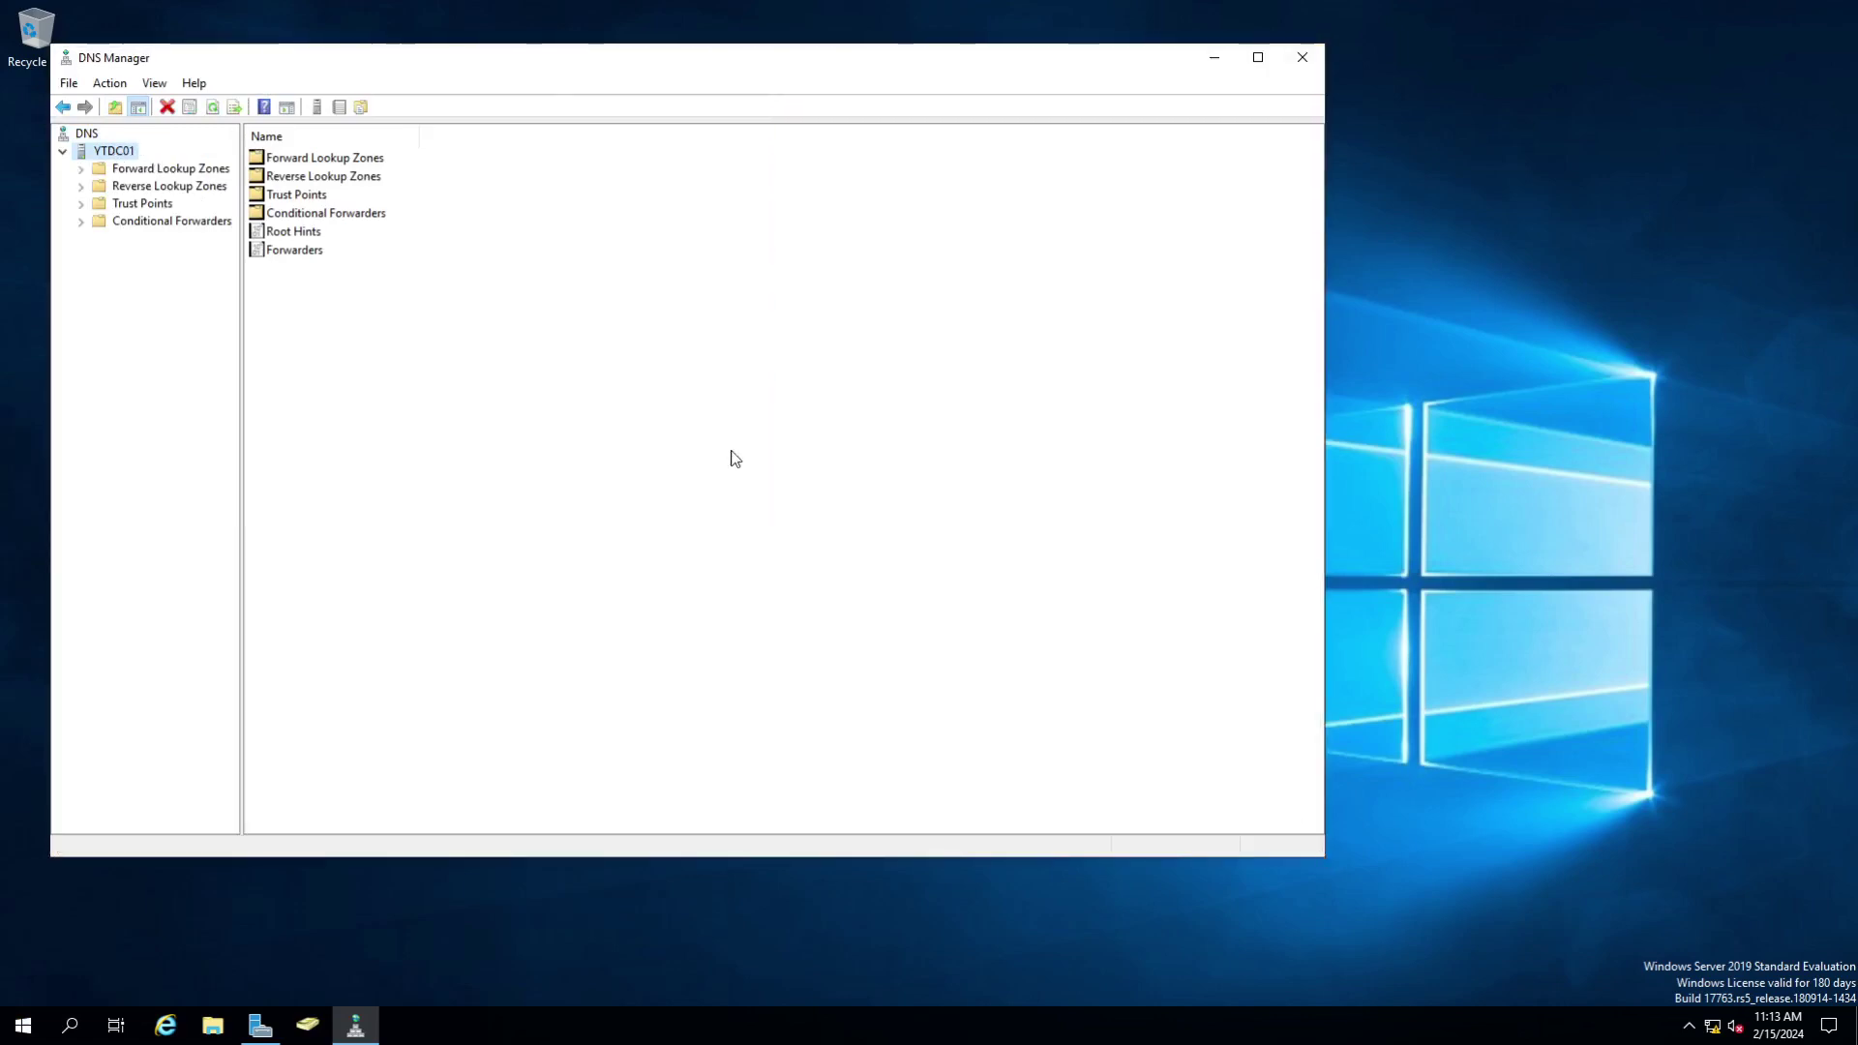
double_click(186, 172)
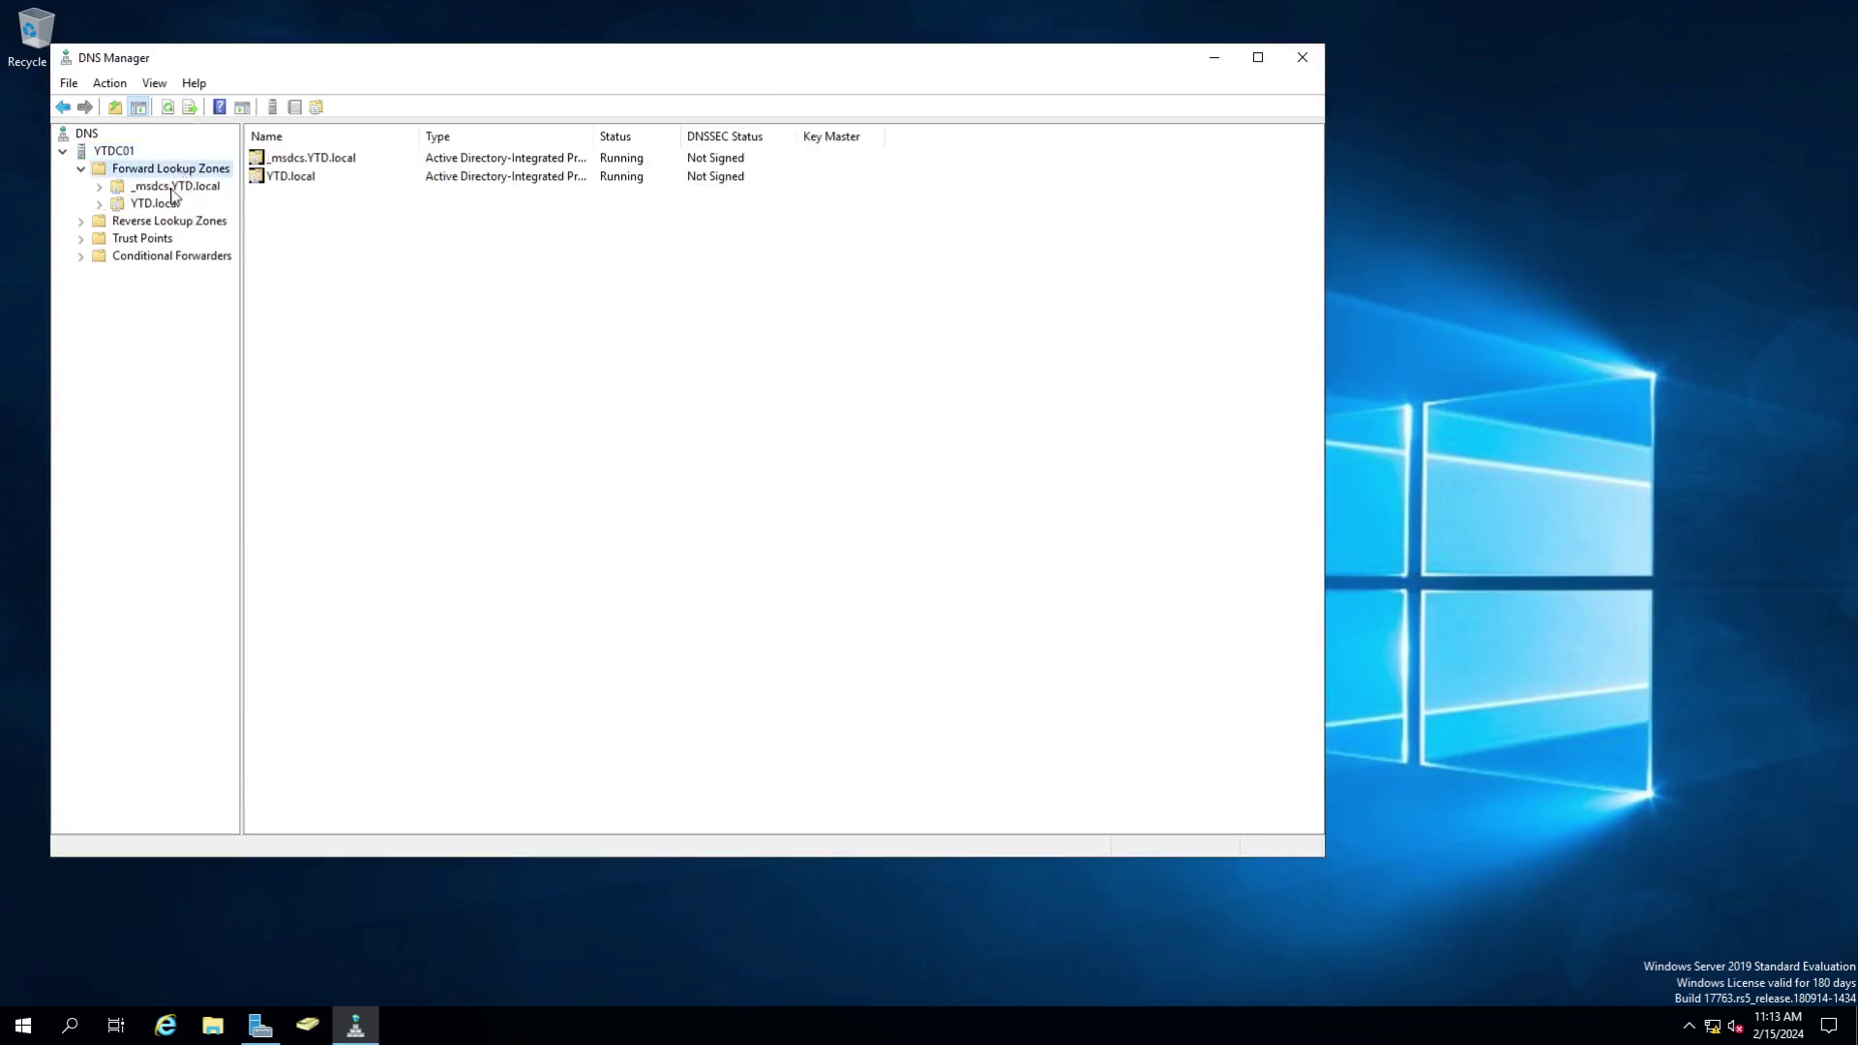
click(175, 204)
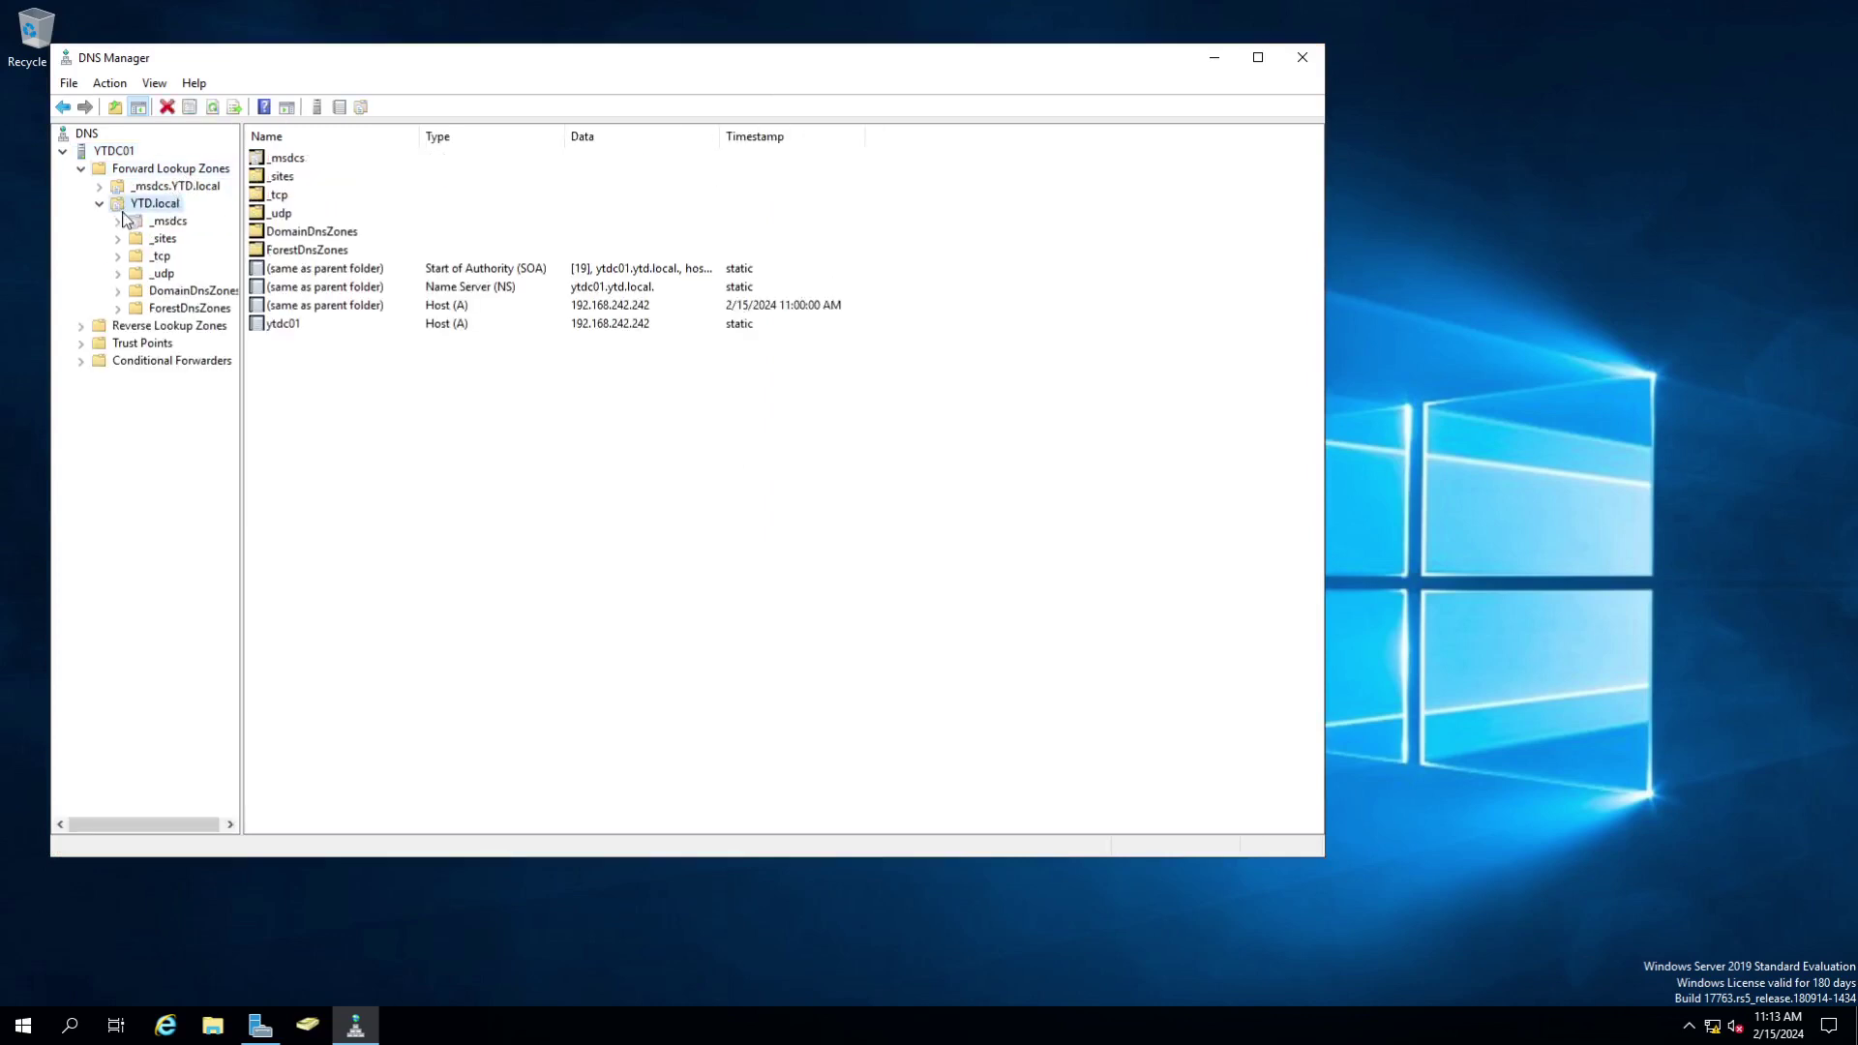
click(571, 310)
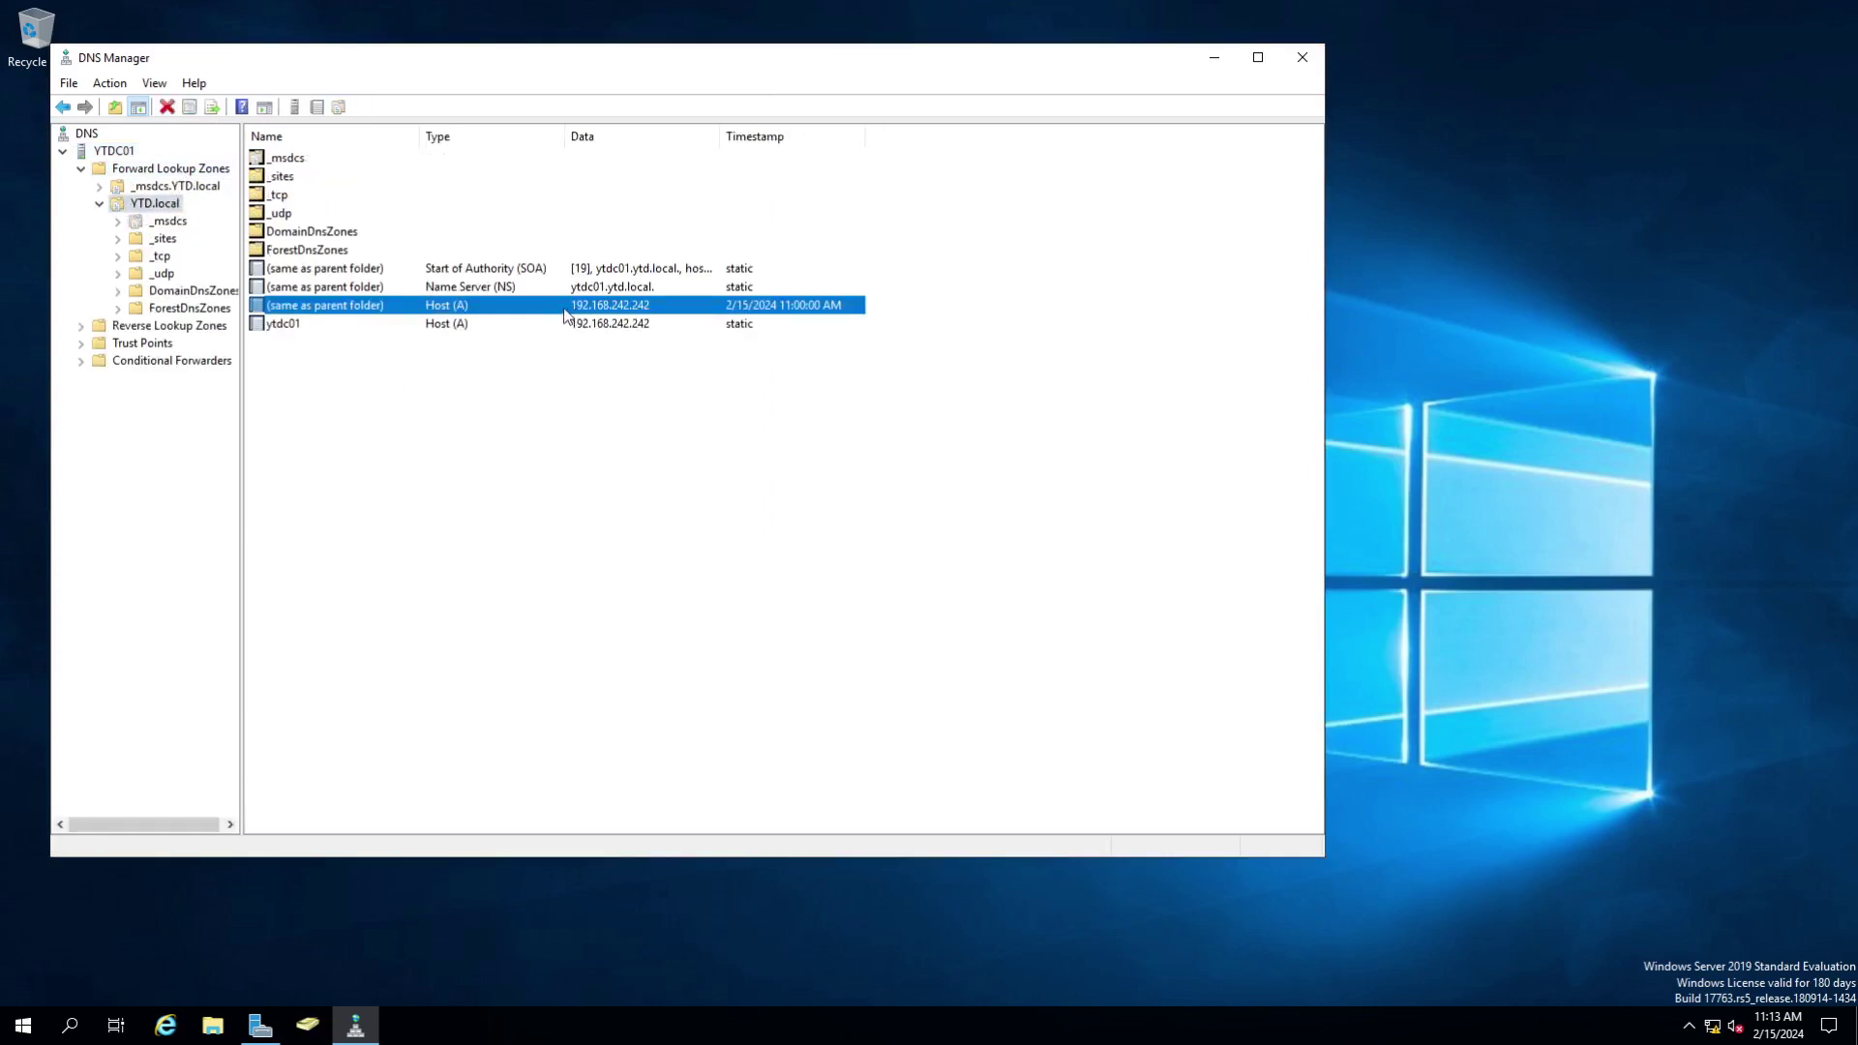
click(309, 324)
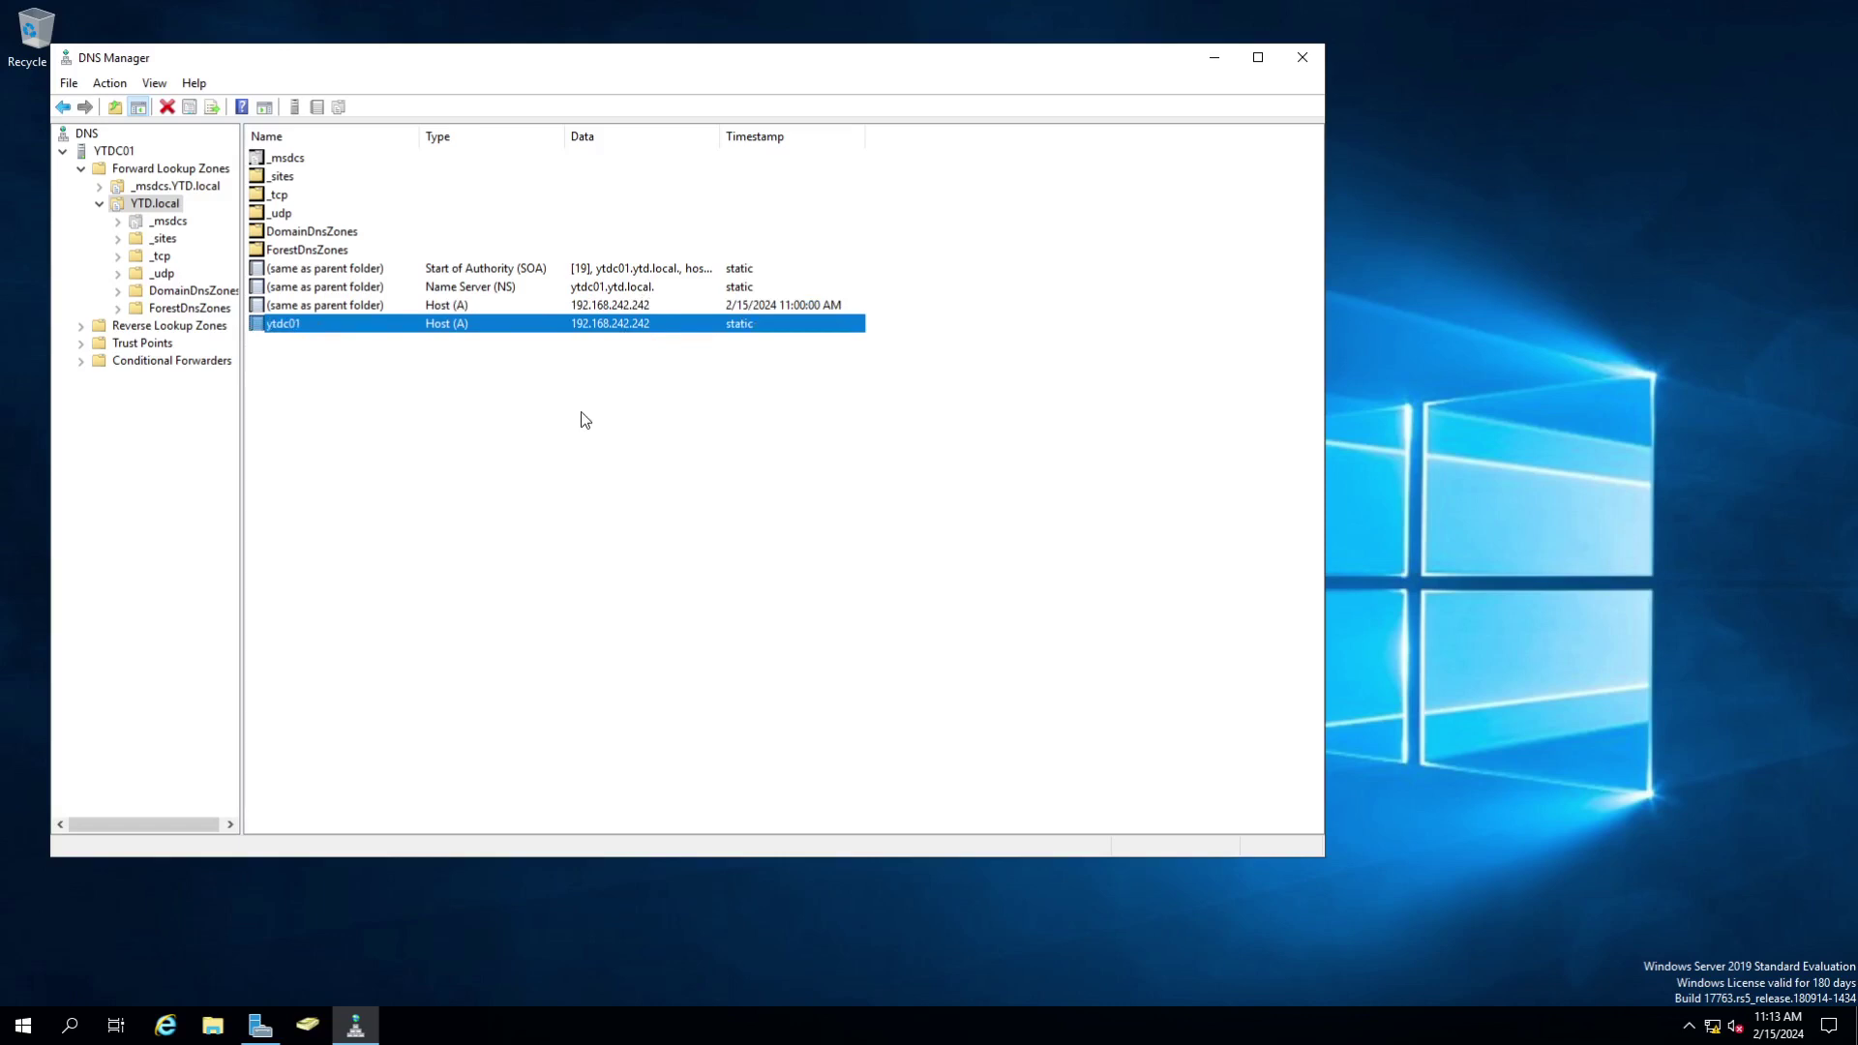
click(87, 332)
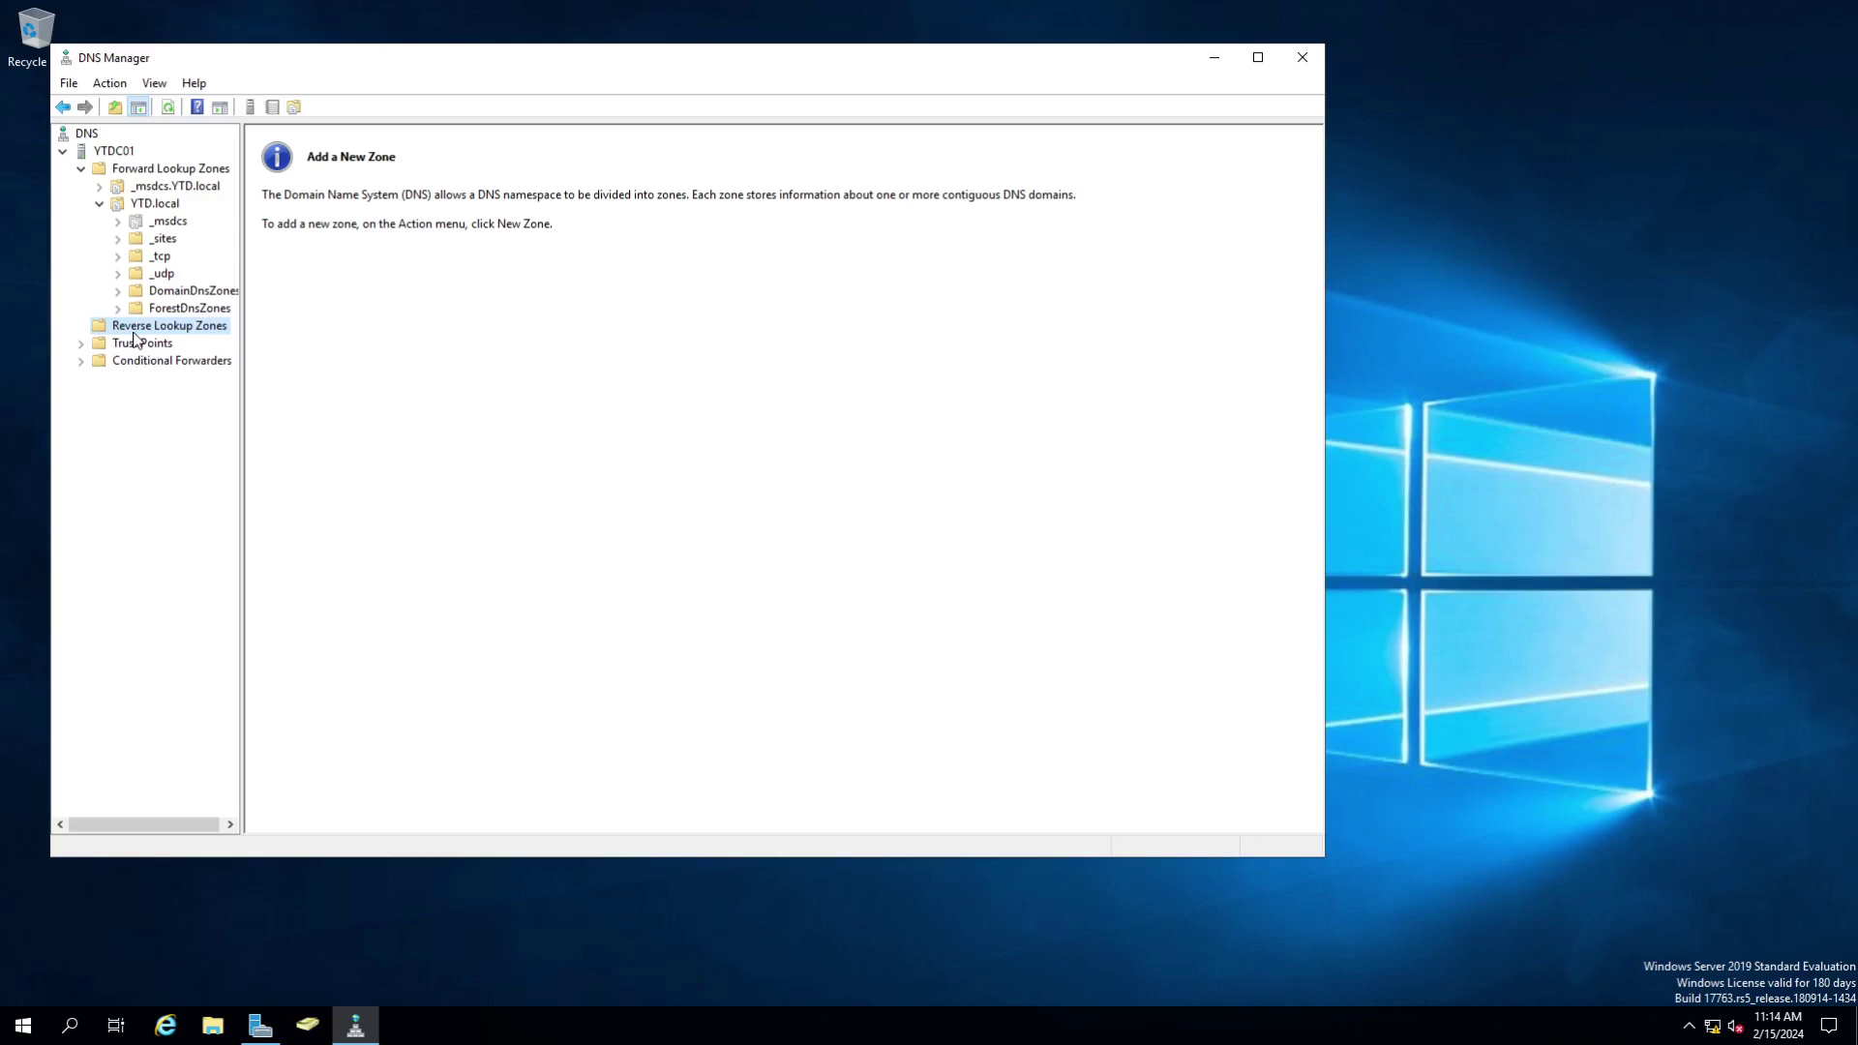
- Open Command Prompt, place its window below the DNS zone tree, and run nslookup ytd.local
click(23, 1026)
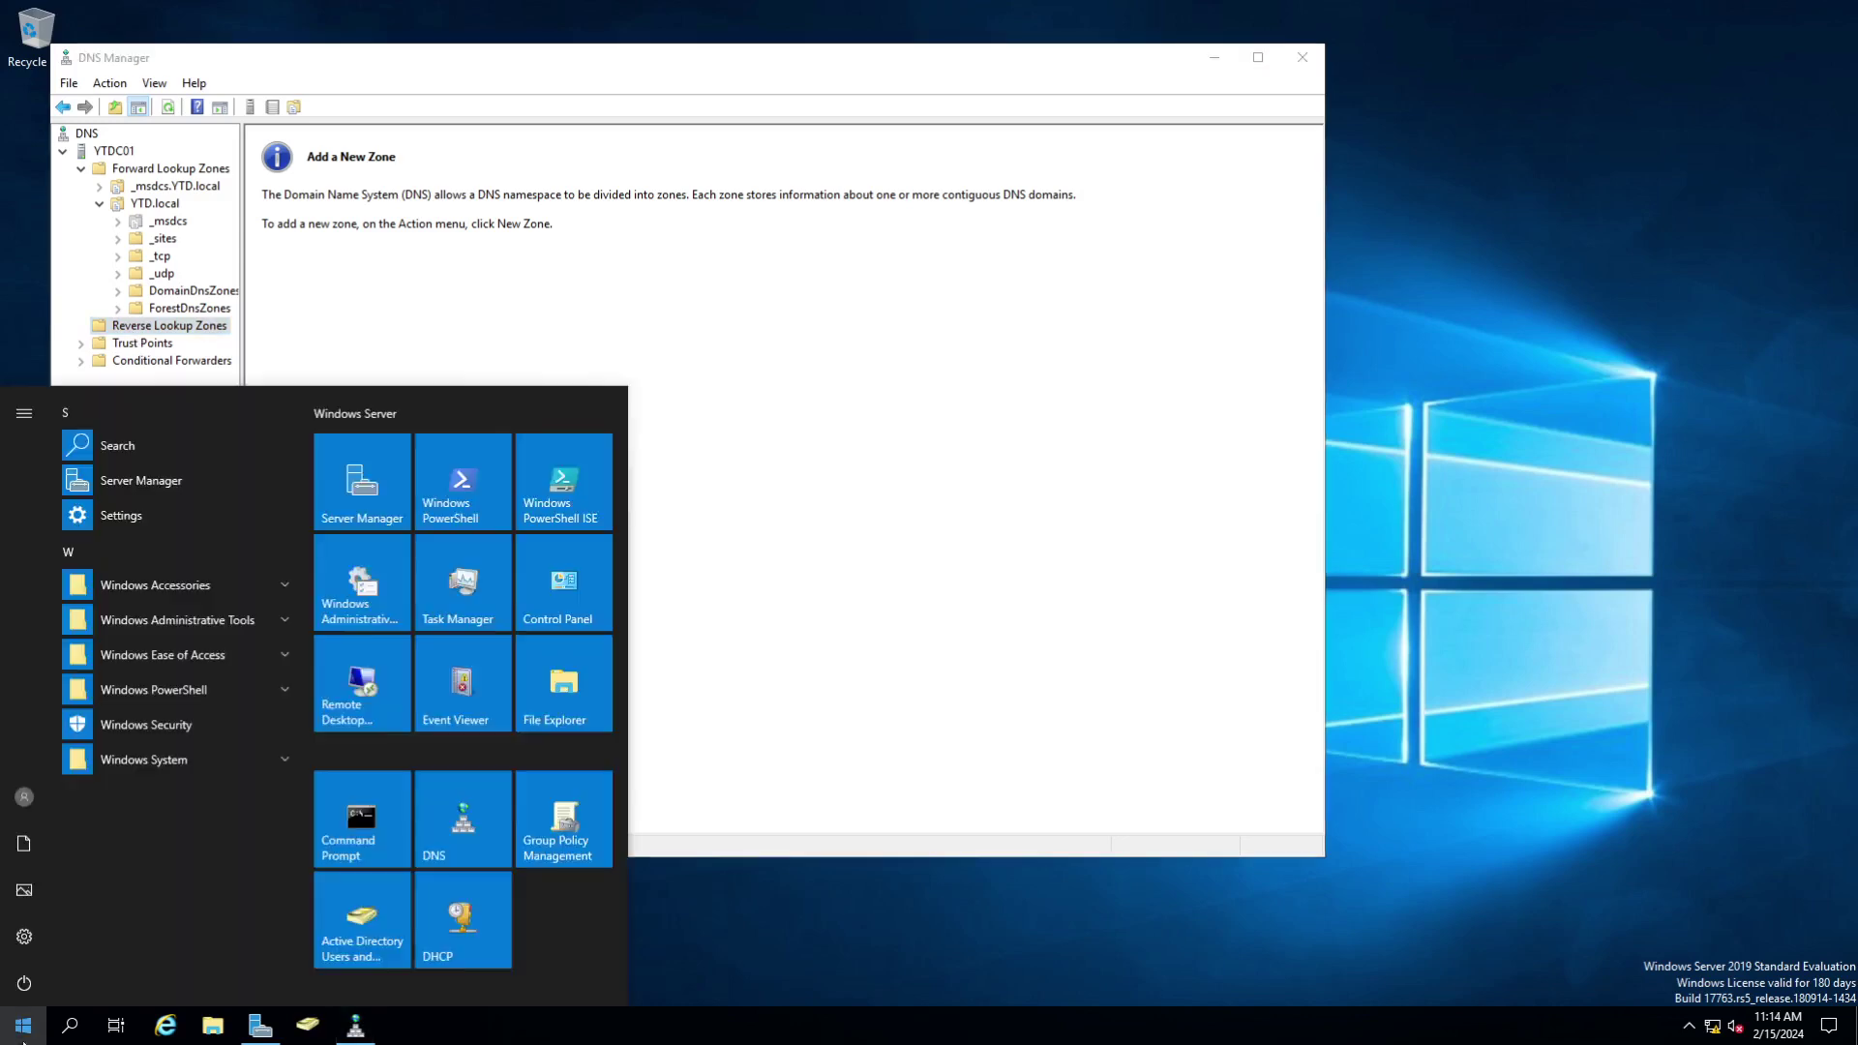
click(382, 815)
drag(430, 39, 707, 469)
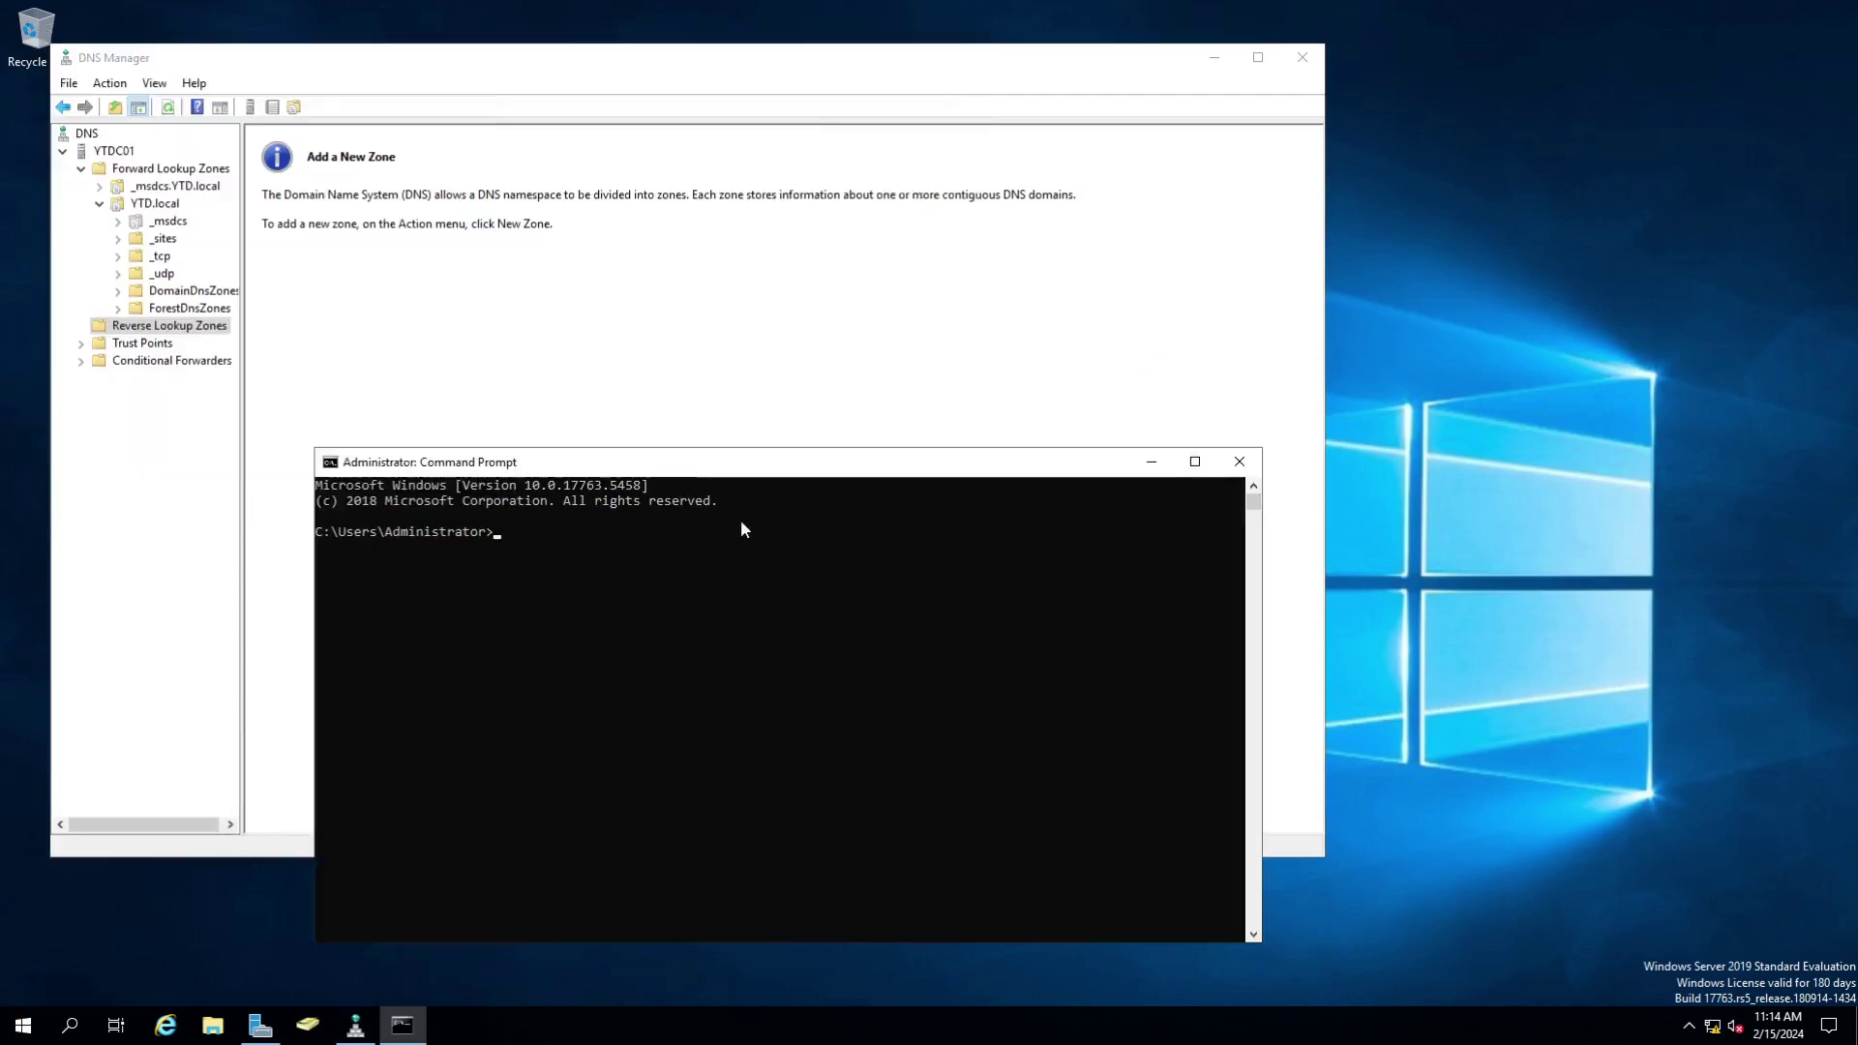
click(792, 658)
text(nslookup )
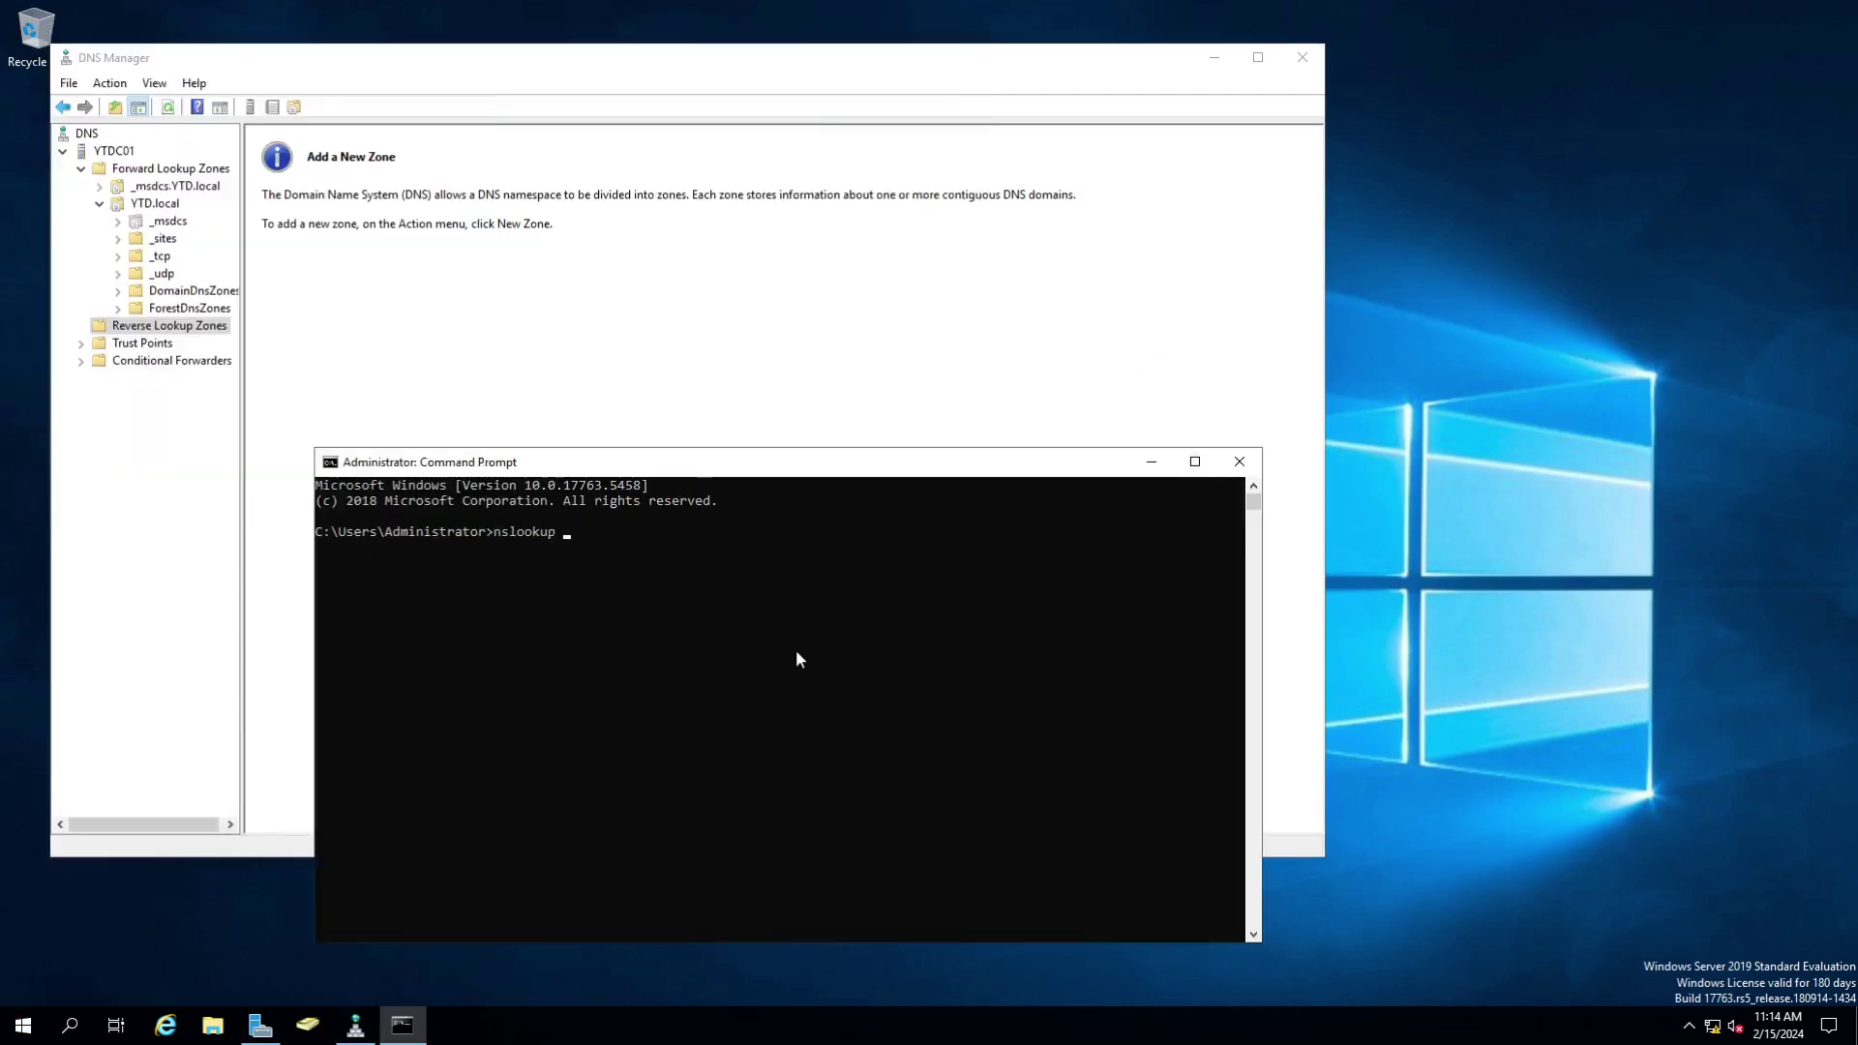
text(ytd.local)
key(Return)
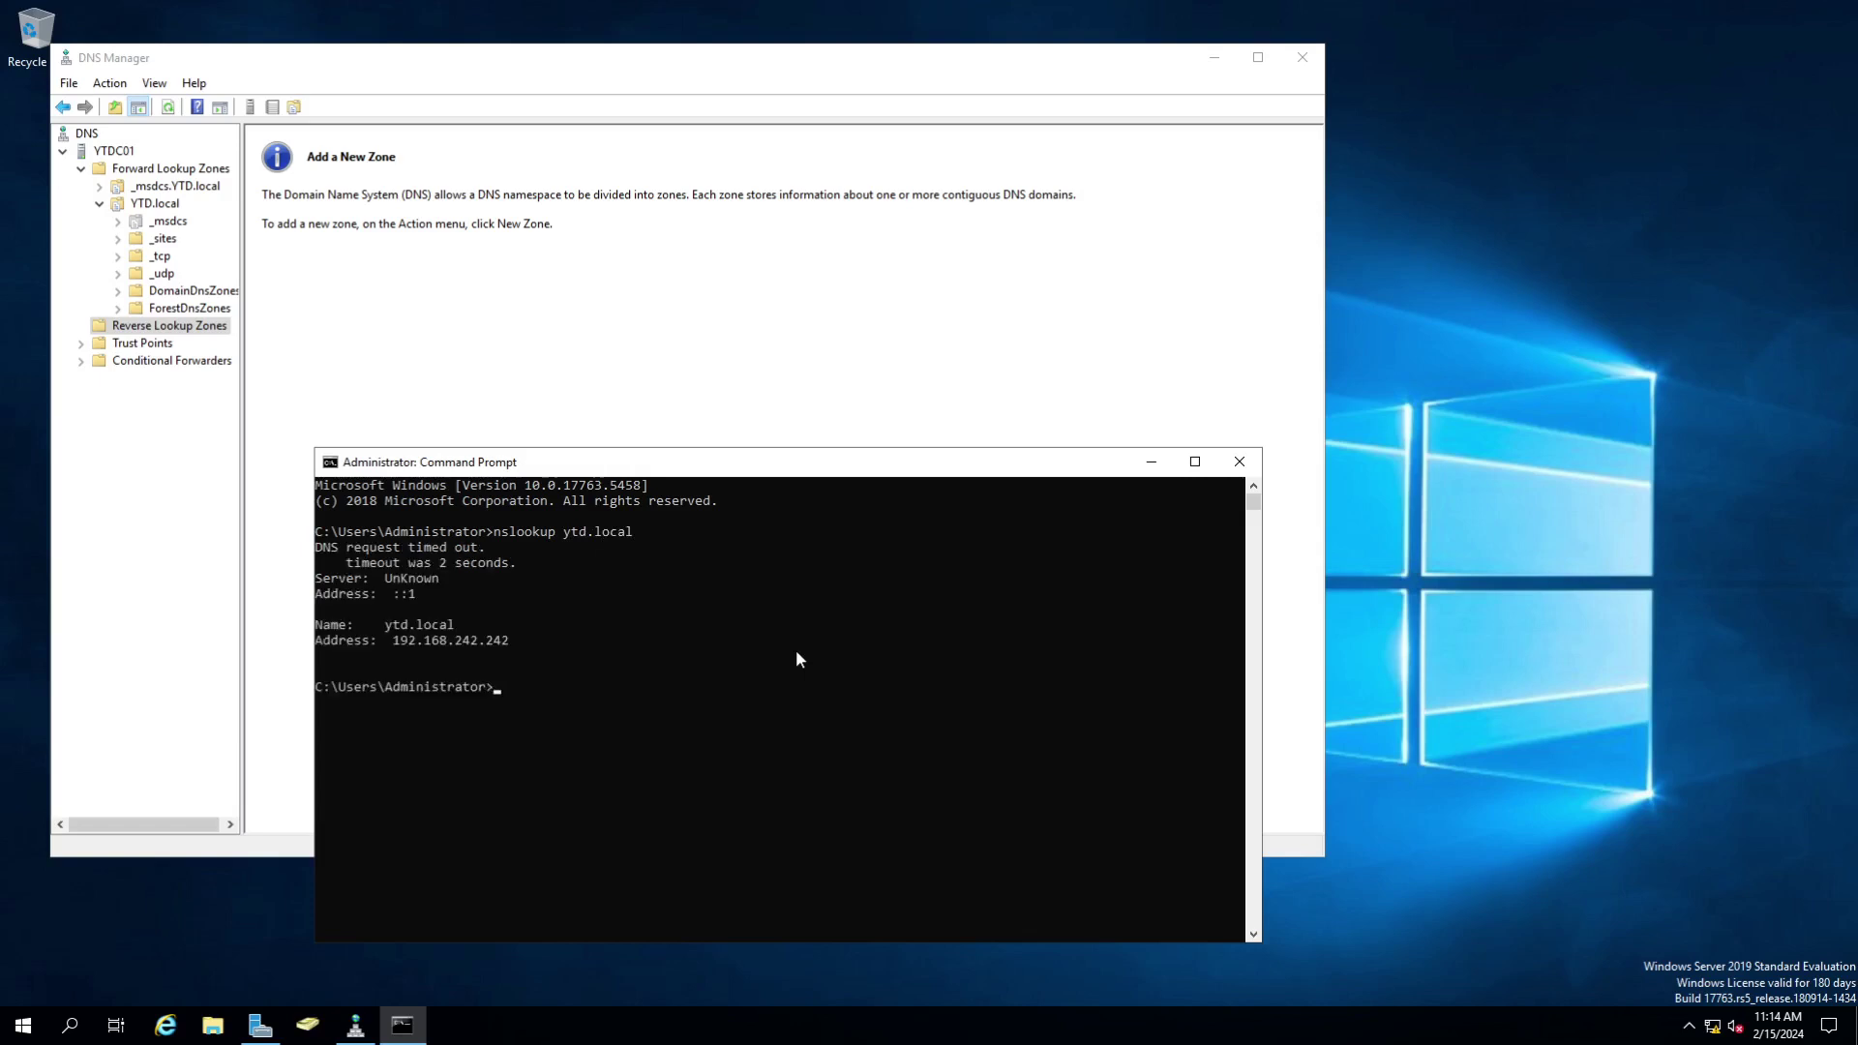
- Copy the resolved address of ytd.local, run nslookup 192.168.242.242, and highlight that command in the output
drag(386, 639, 522, 642)
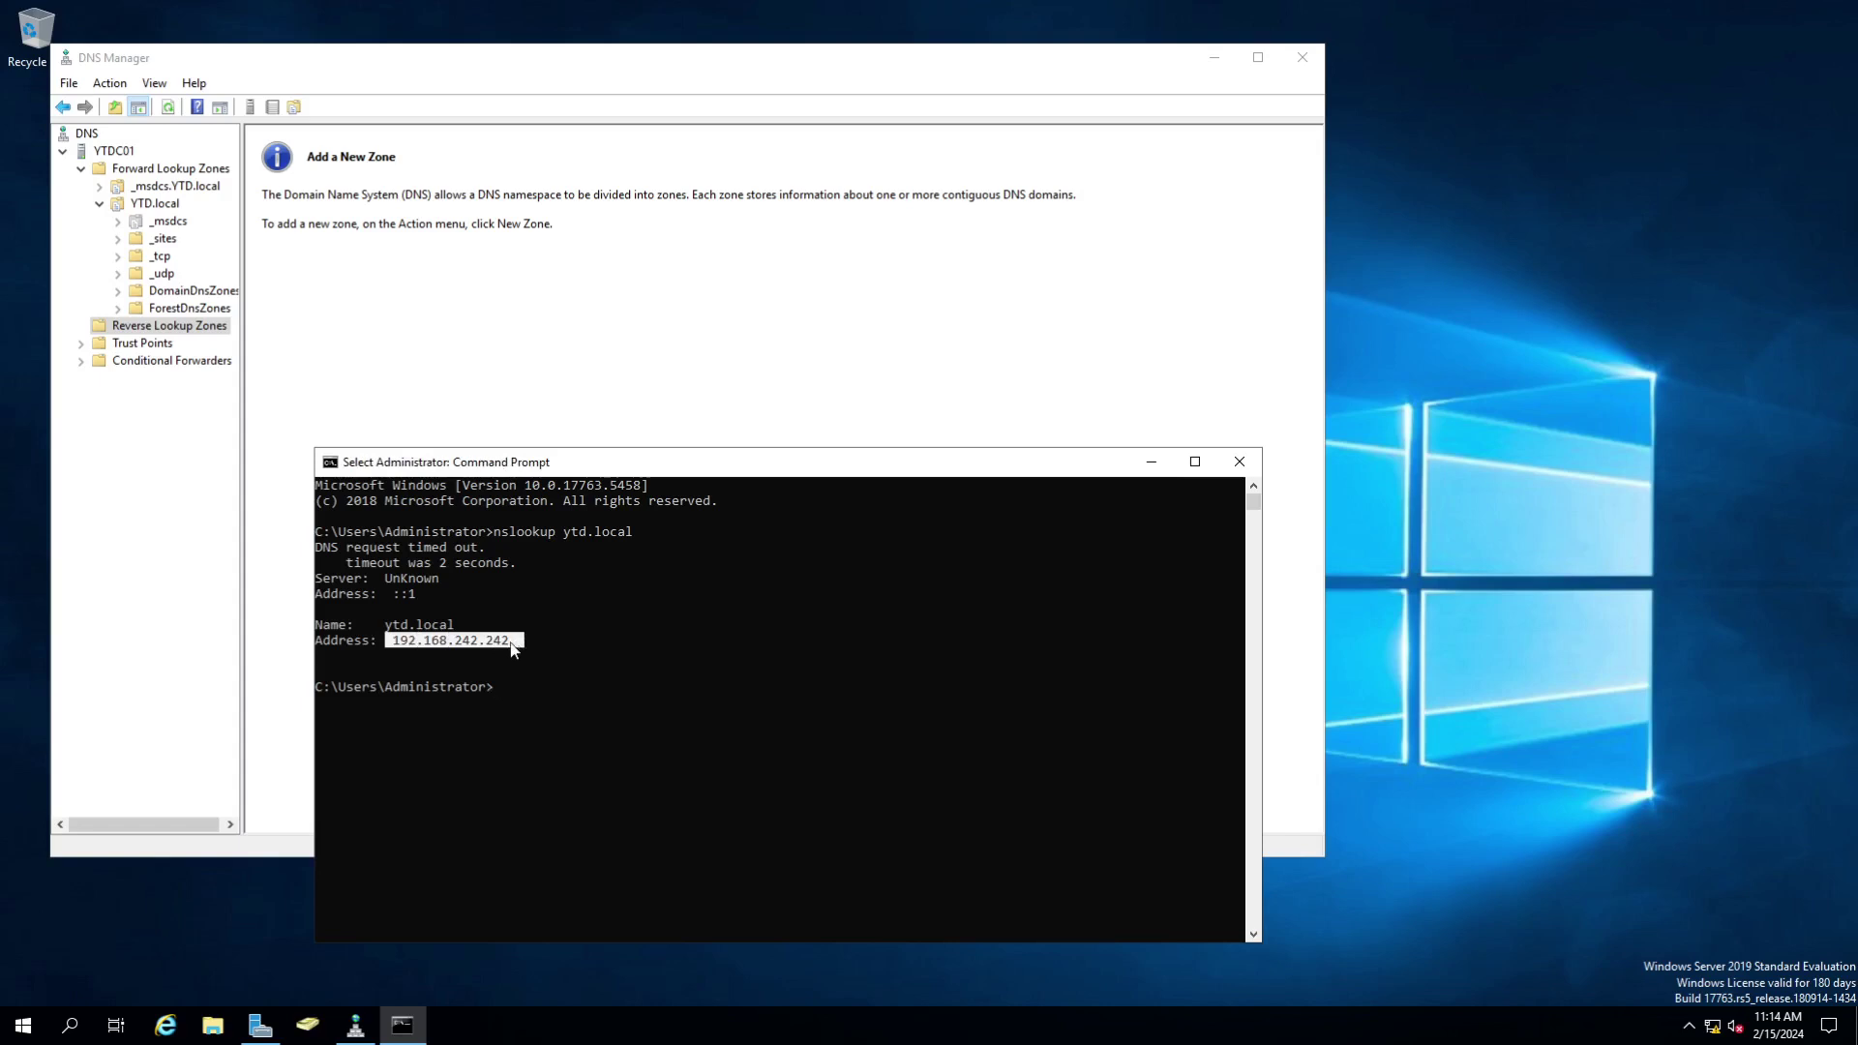
right_click(511, 643)
click(576, 682)
text(nslo)
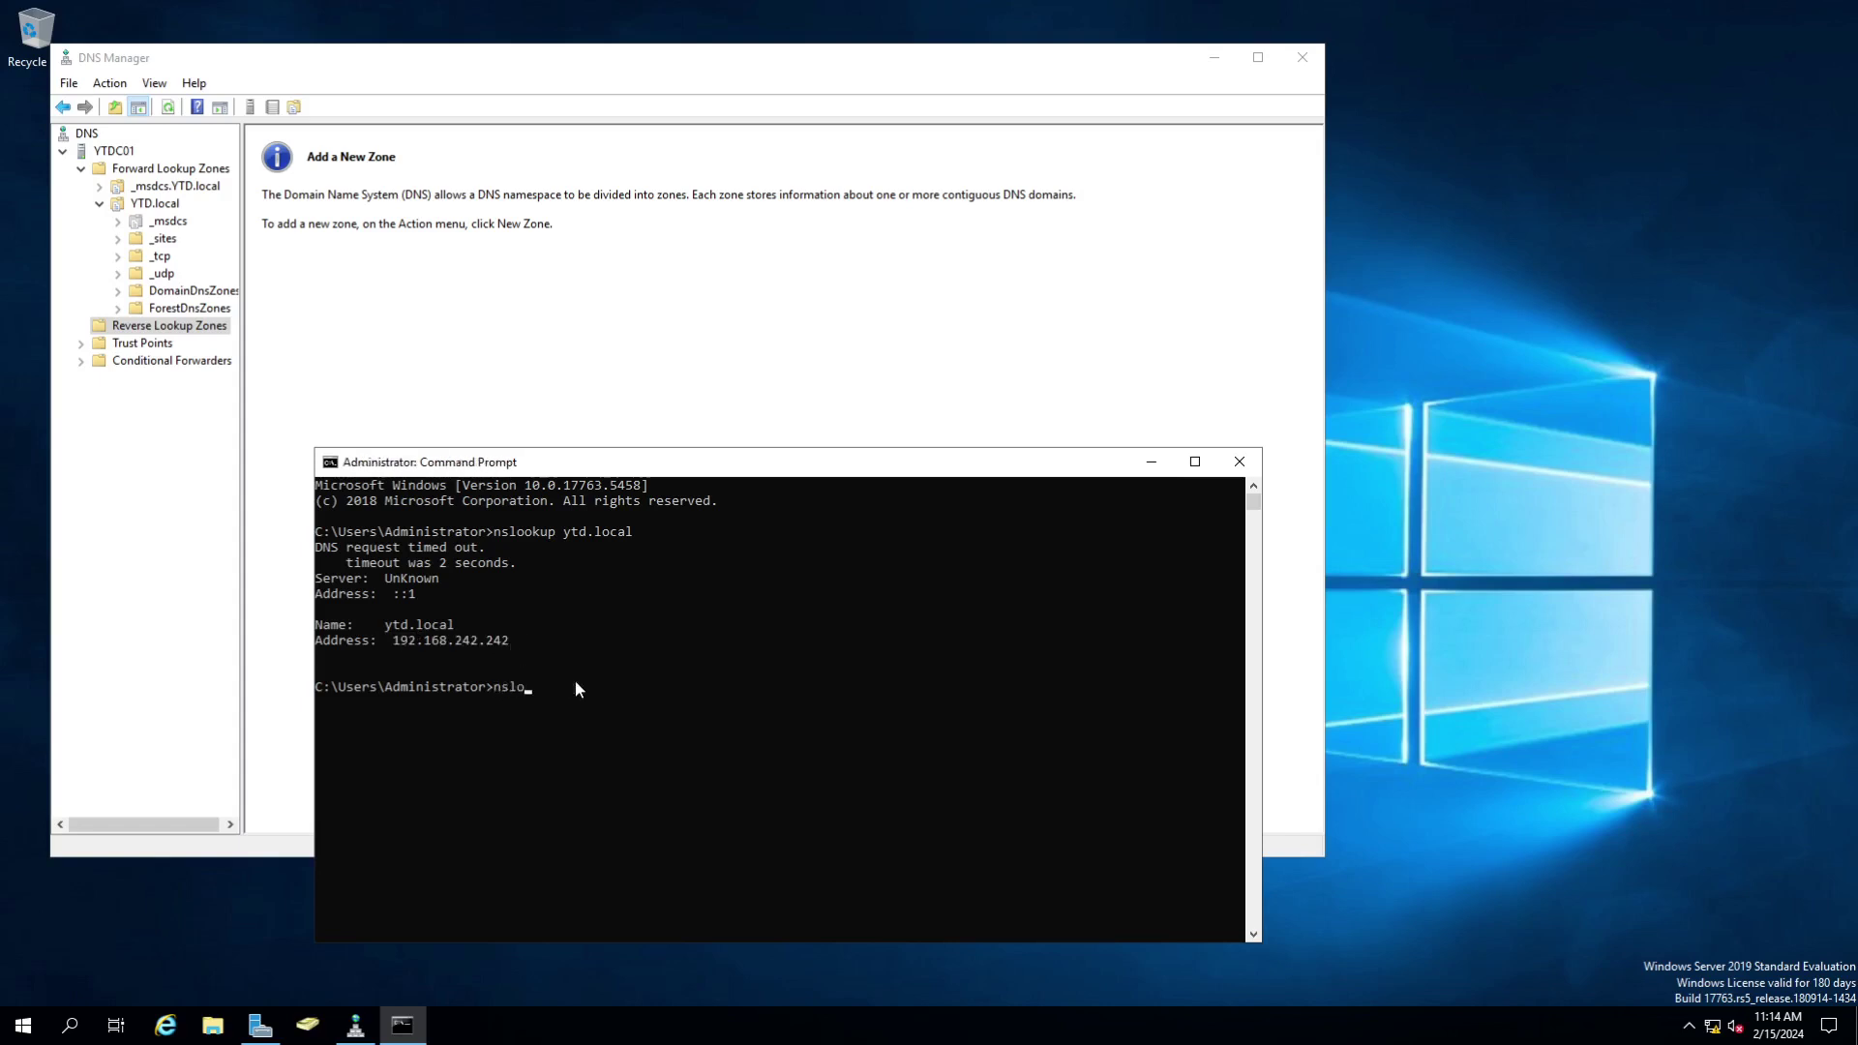
text(okup)
right_click(575, 686)
key(Return)
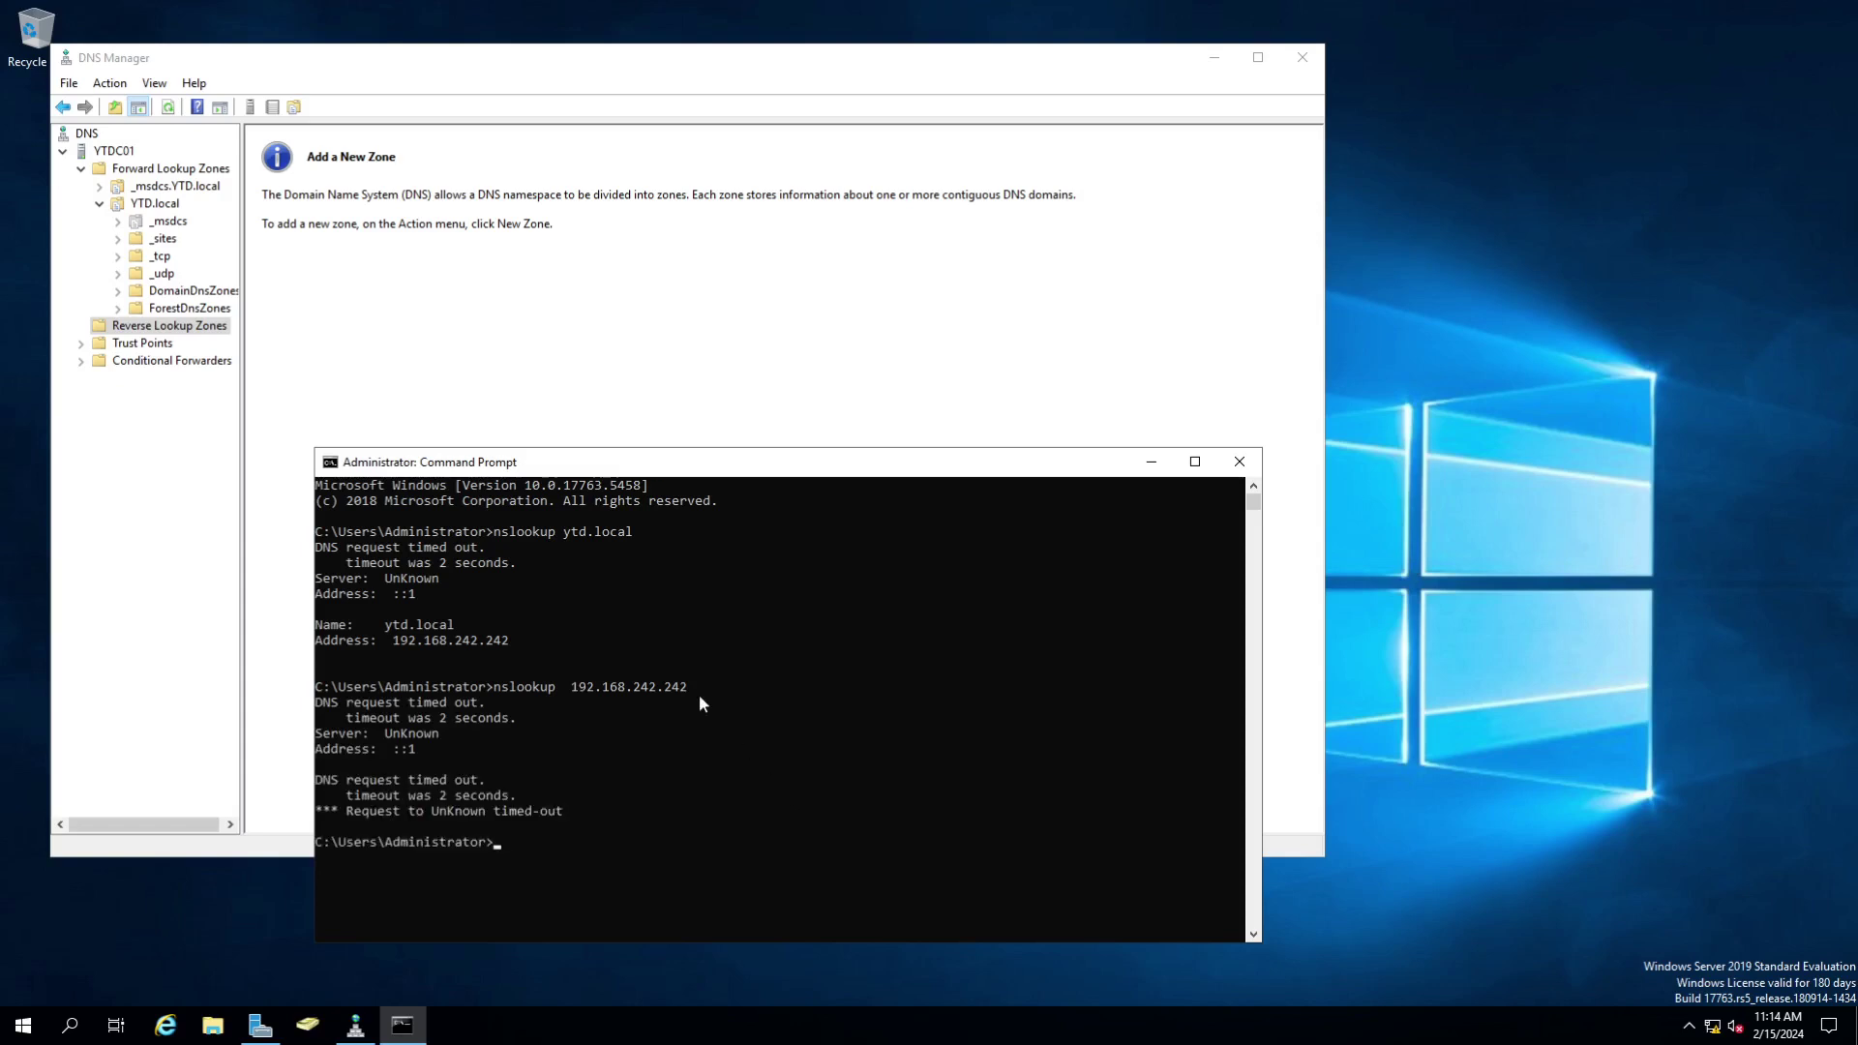
drag(688, 688, 495, 689)
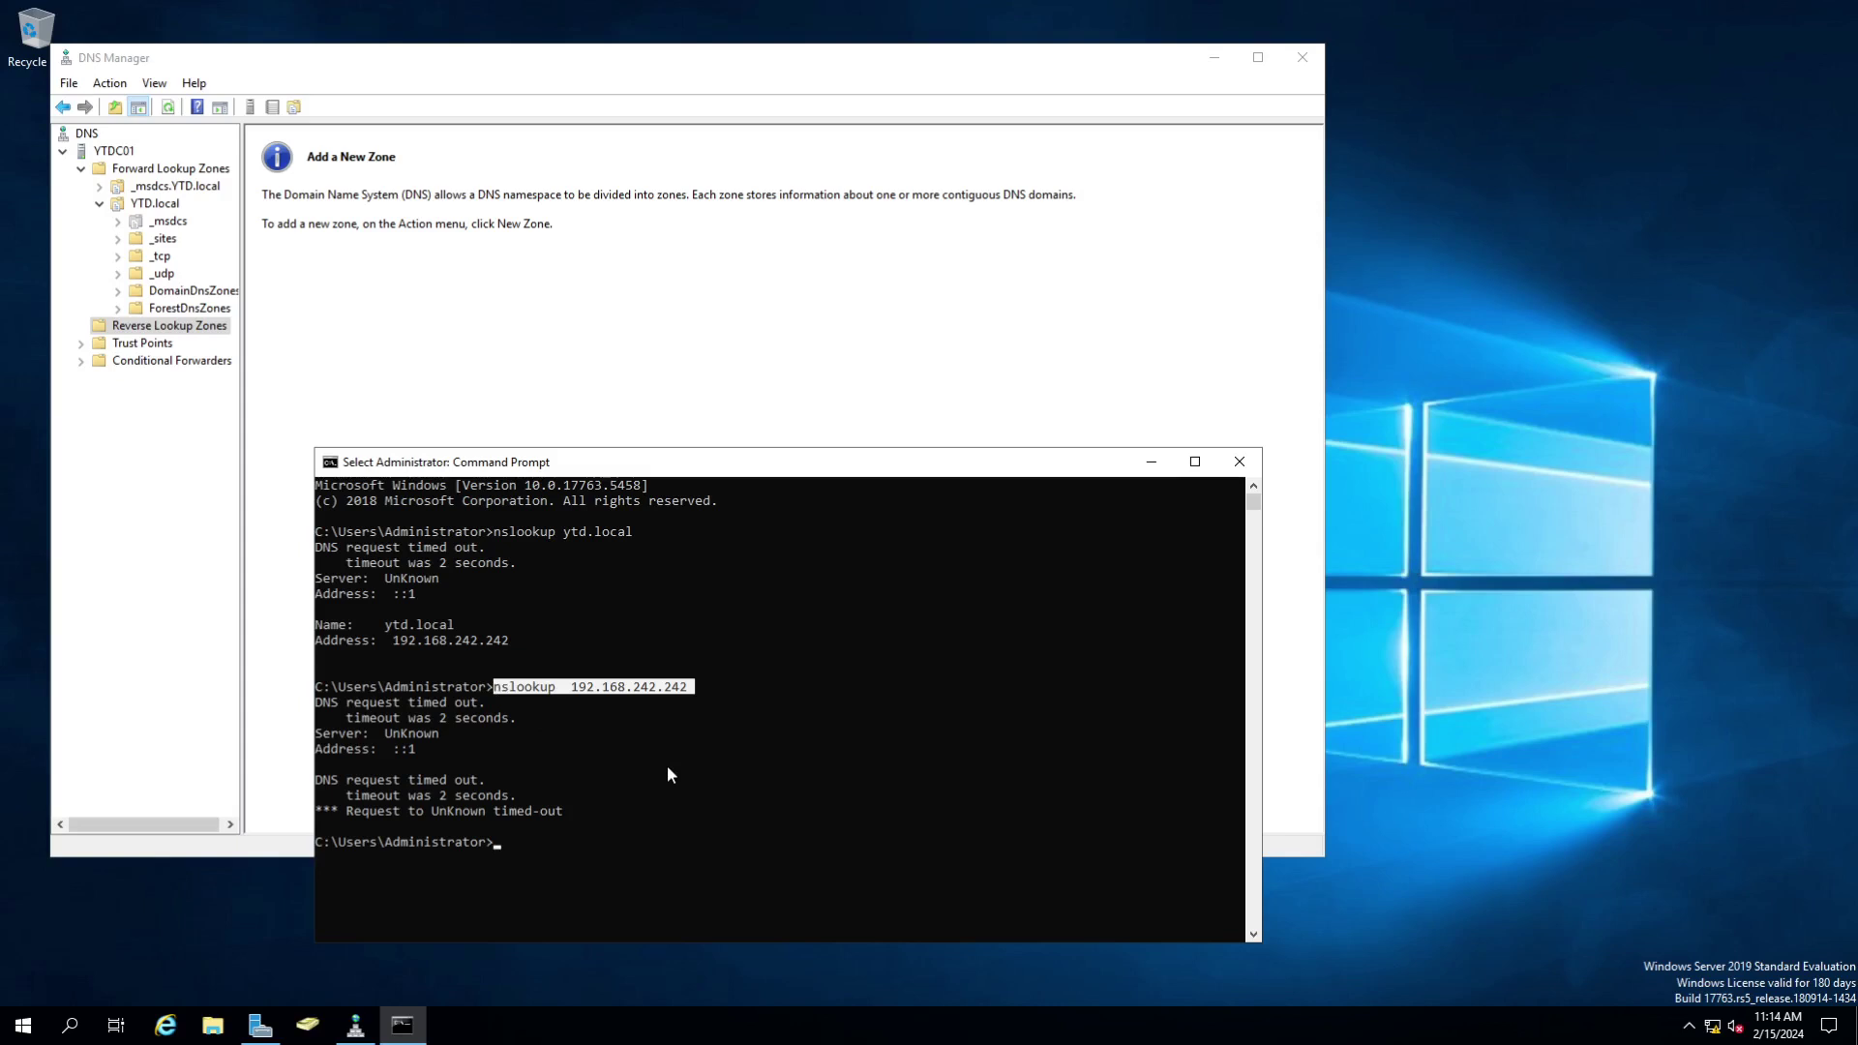
- Start a new Active Directory-integrated primary zone for IPv4 reverse lookup, replicated to all DNS servers on domain controllers in the YTD.local domain
right_click(177, 335)
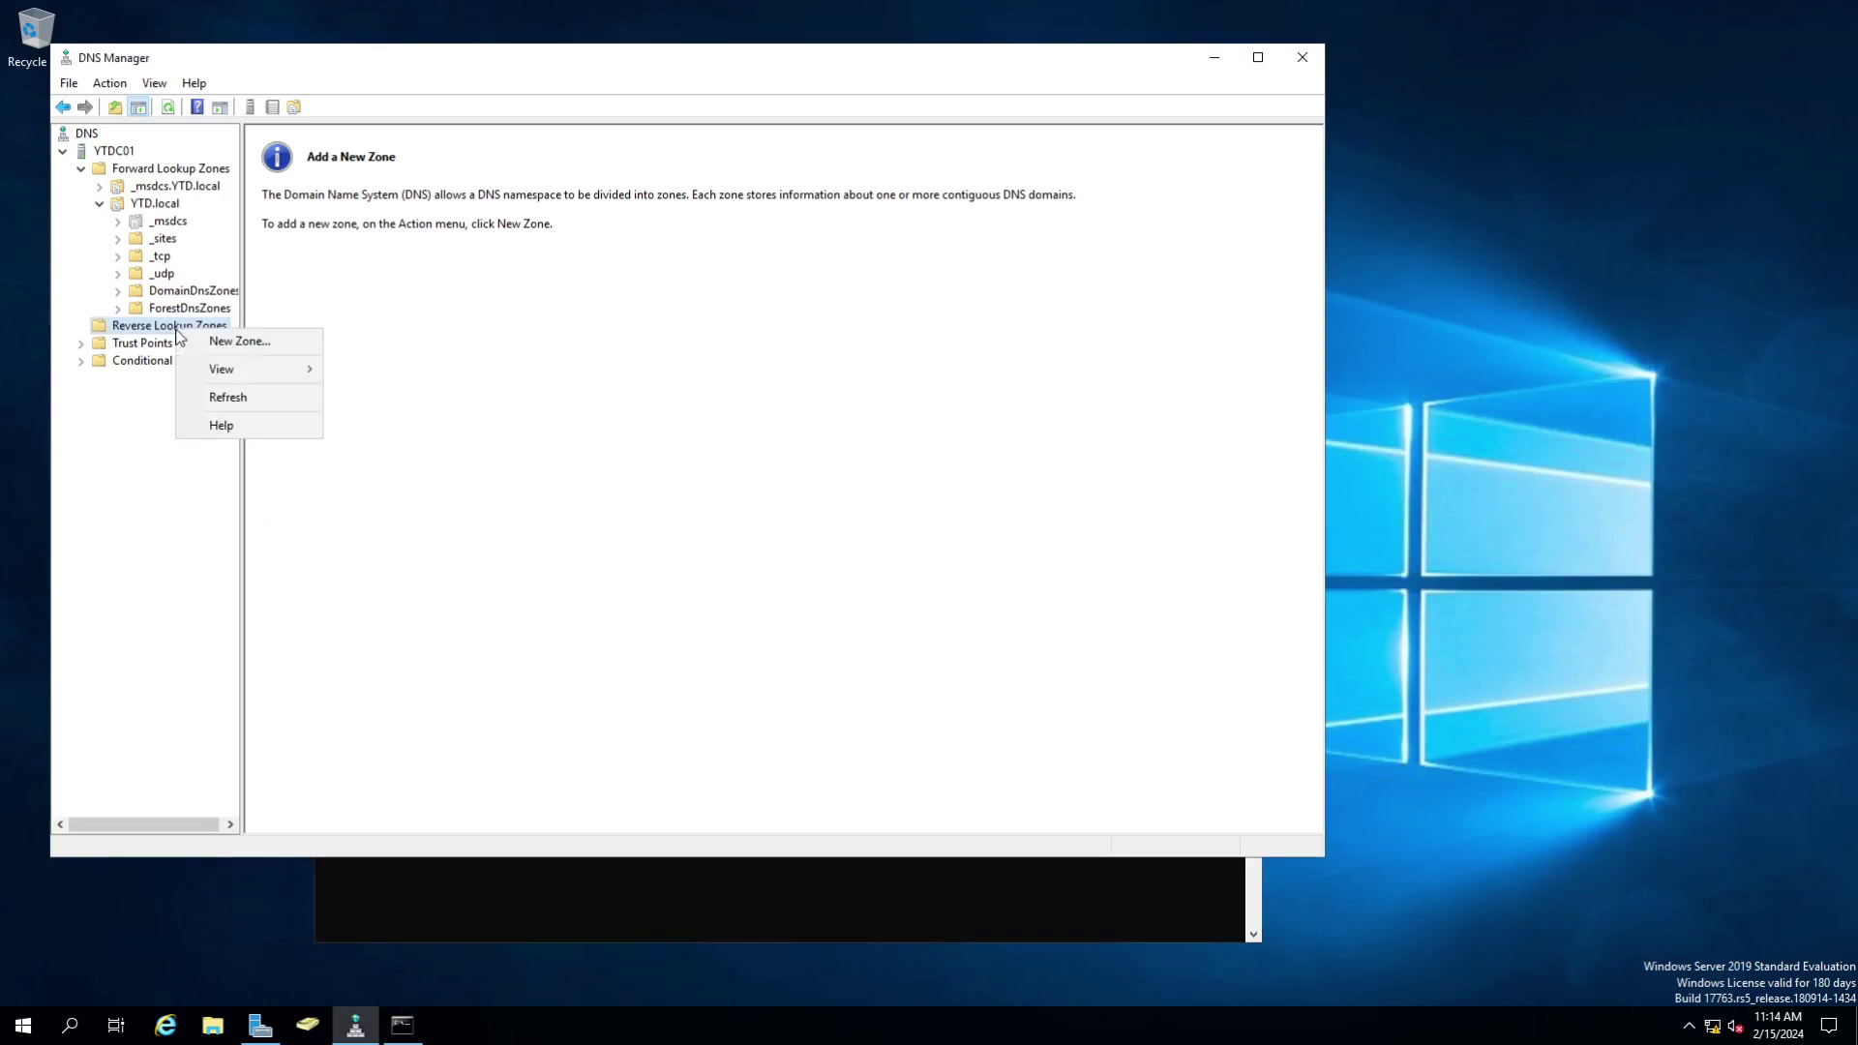
click(223, 343)
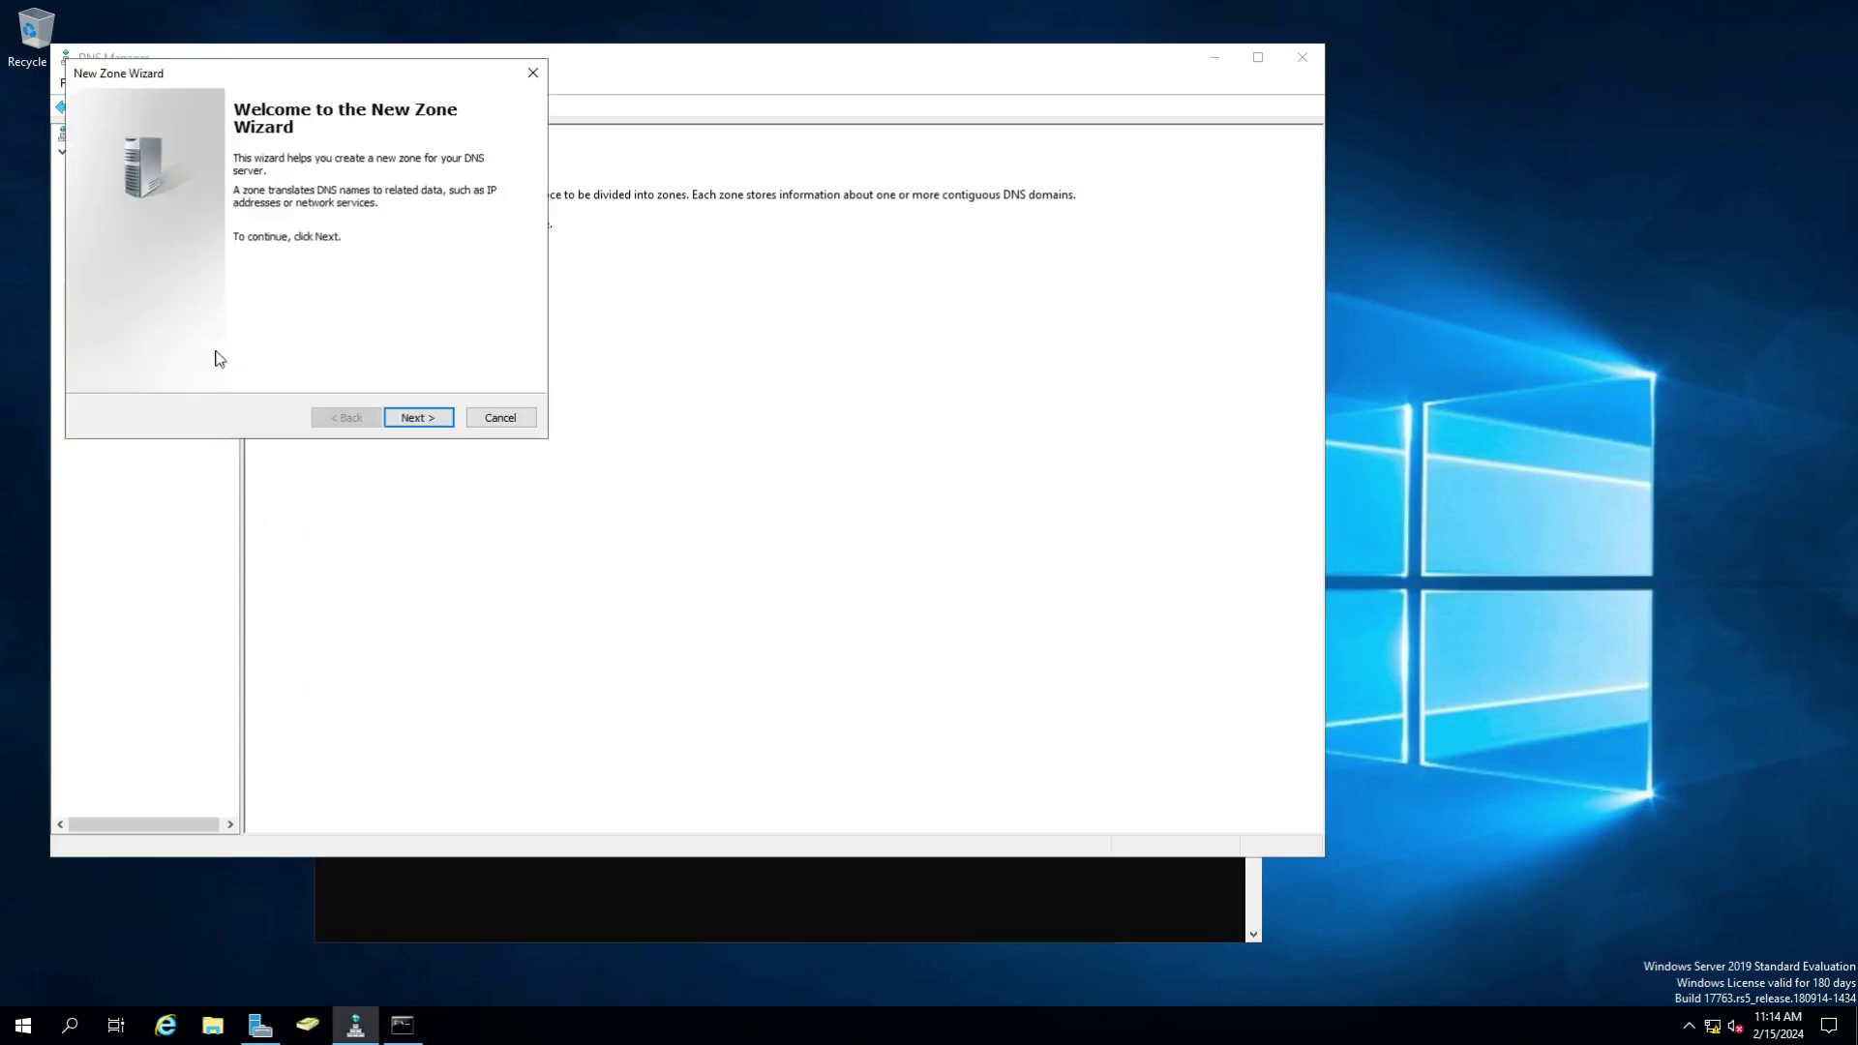
click(433, 417)
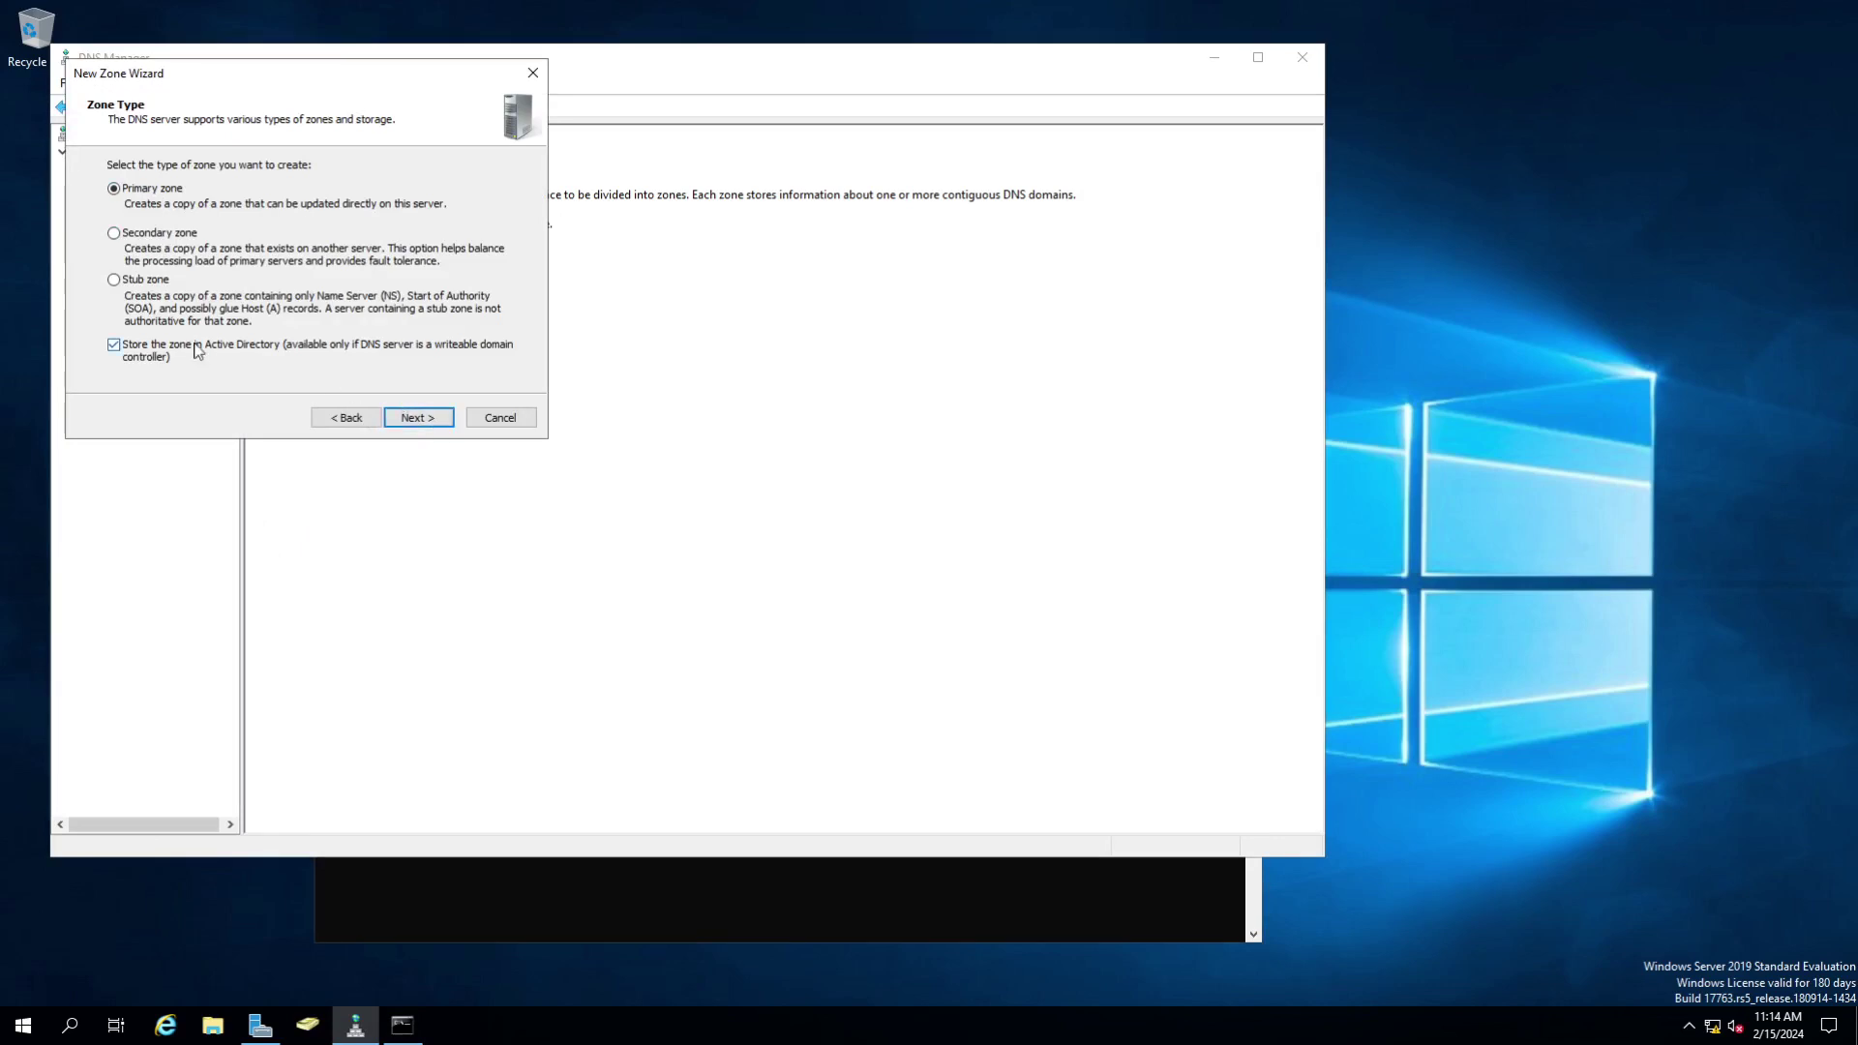
click(440, 418)
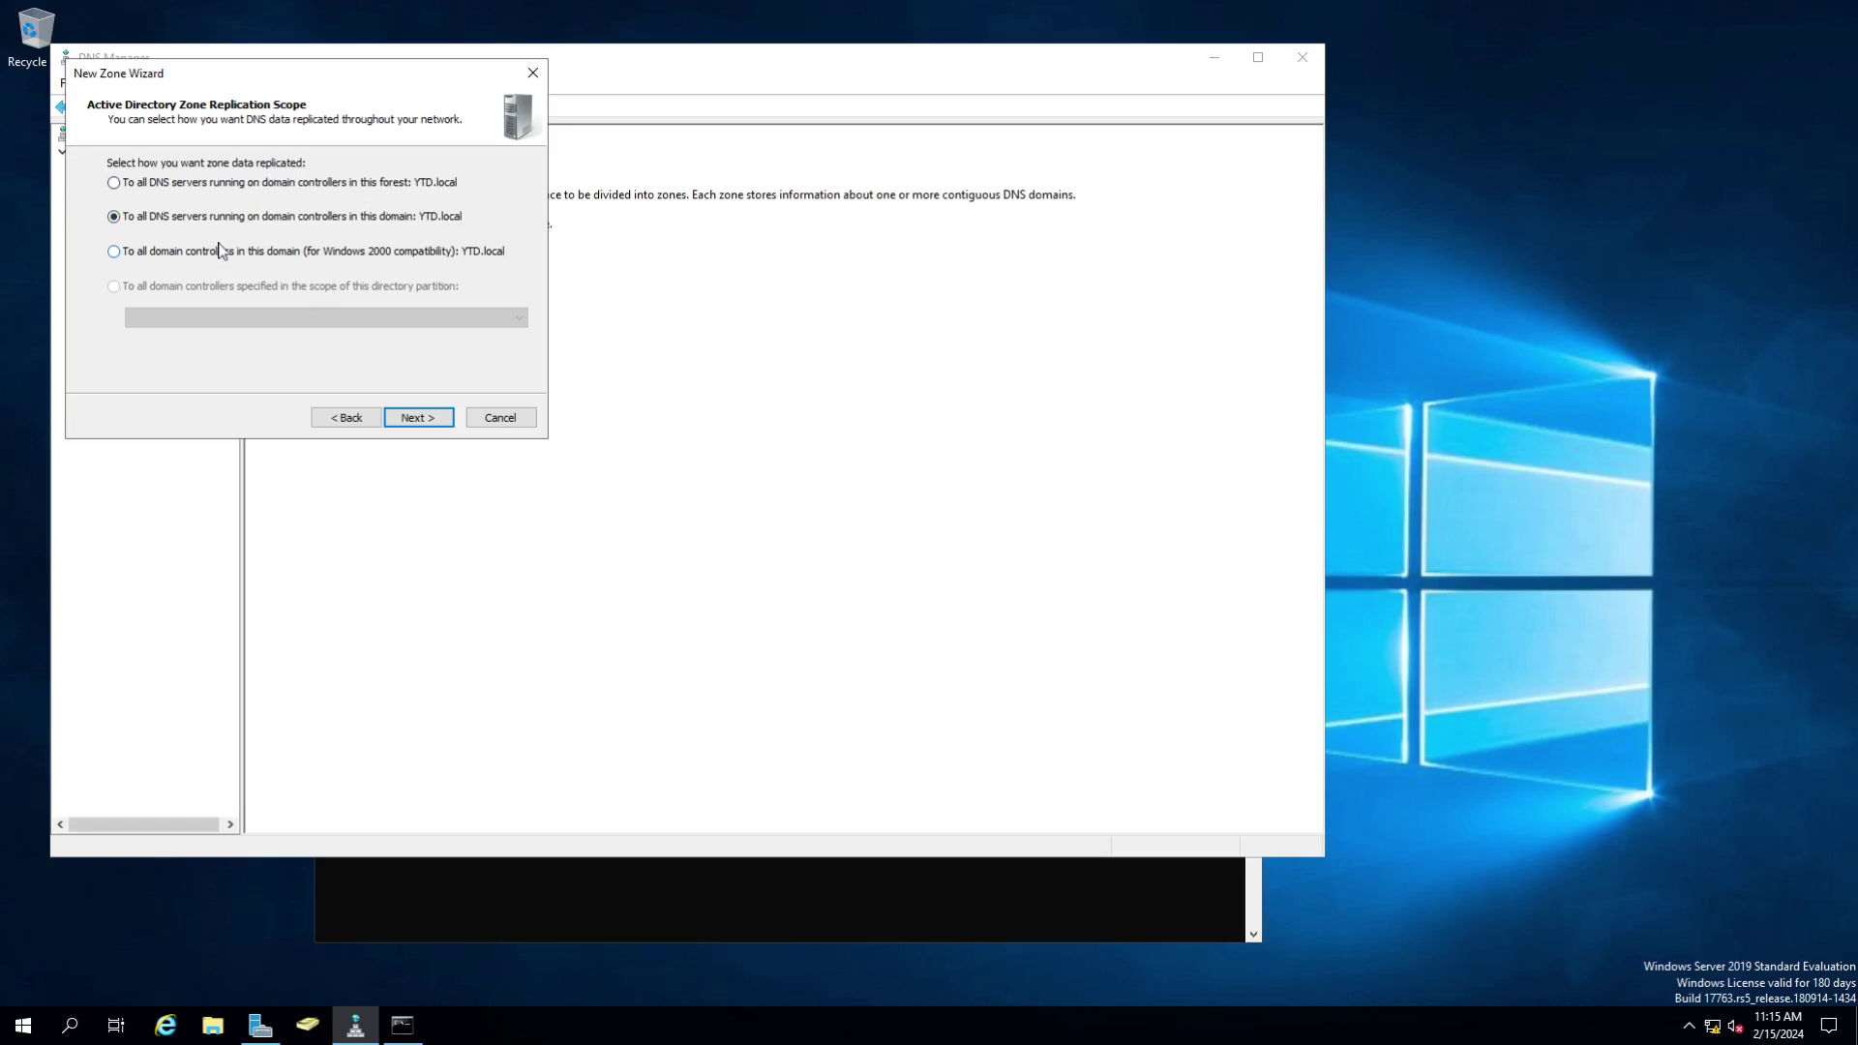
click(419, 418)
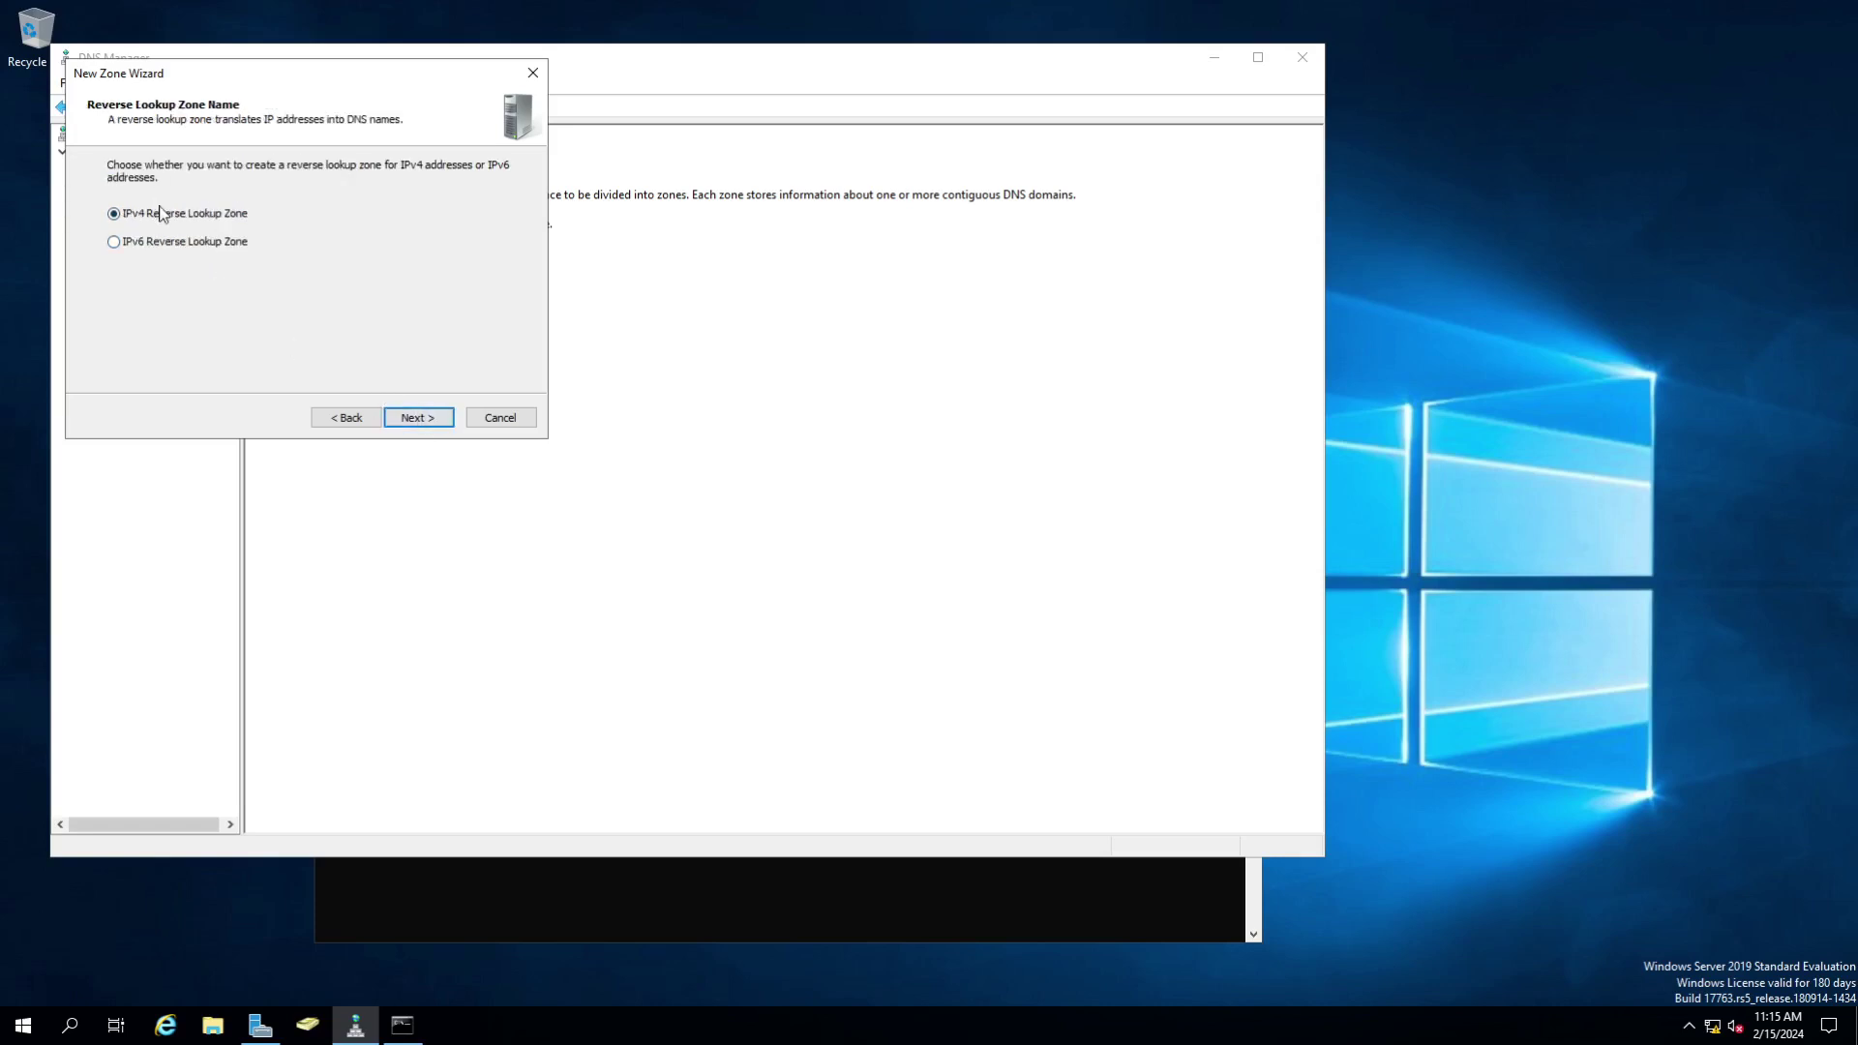
click(437, 412)
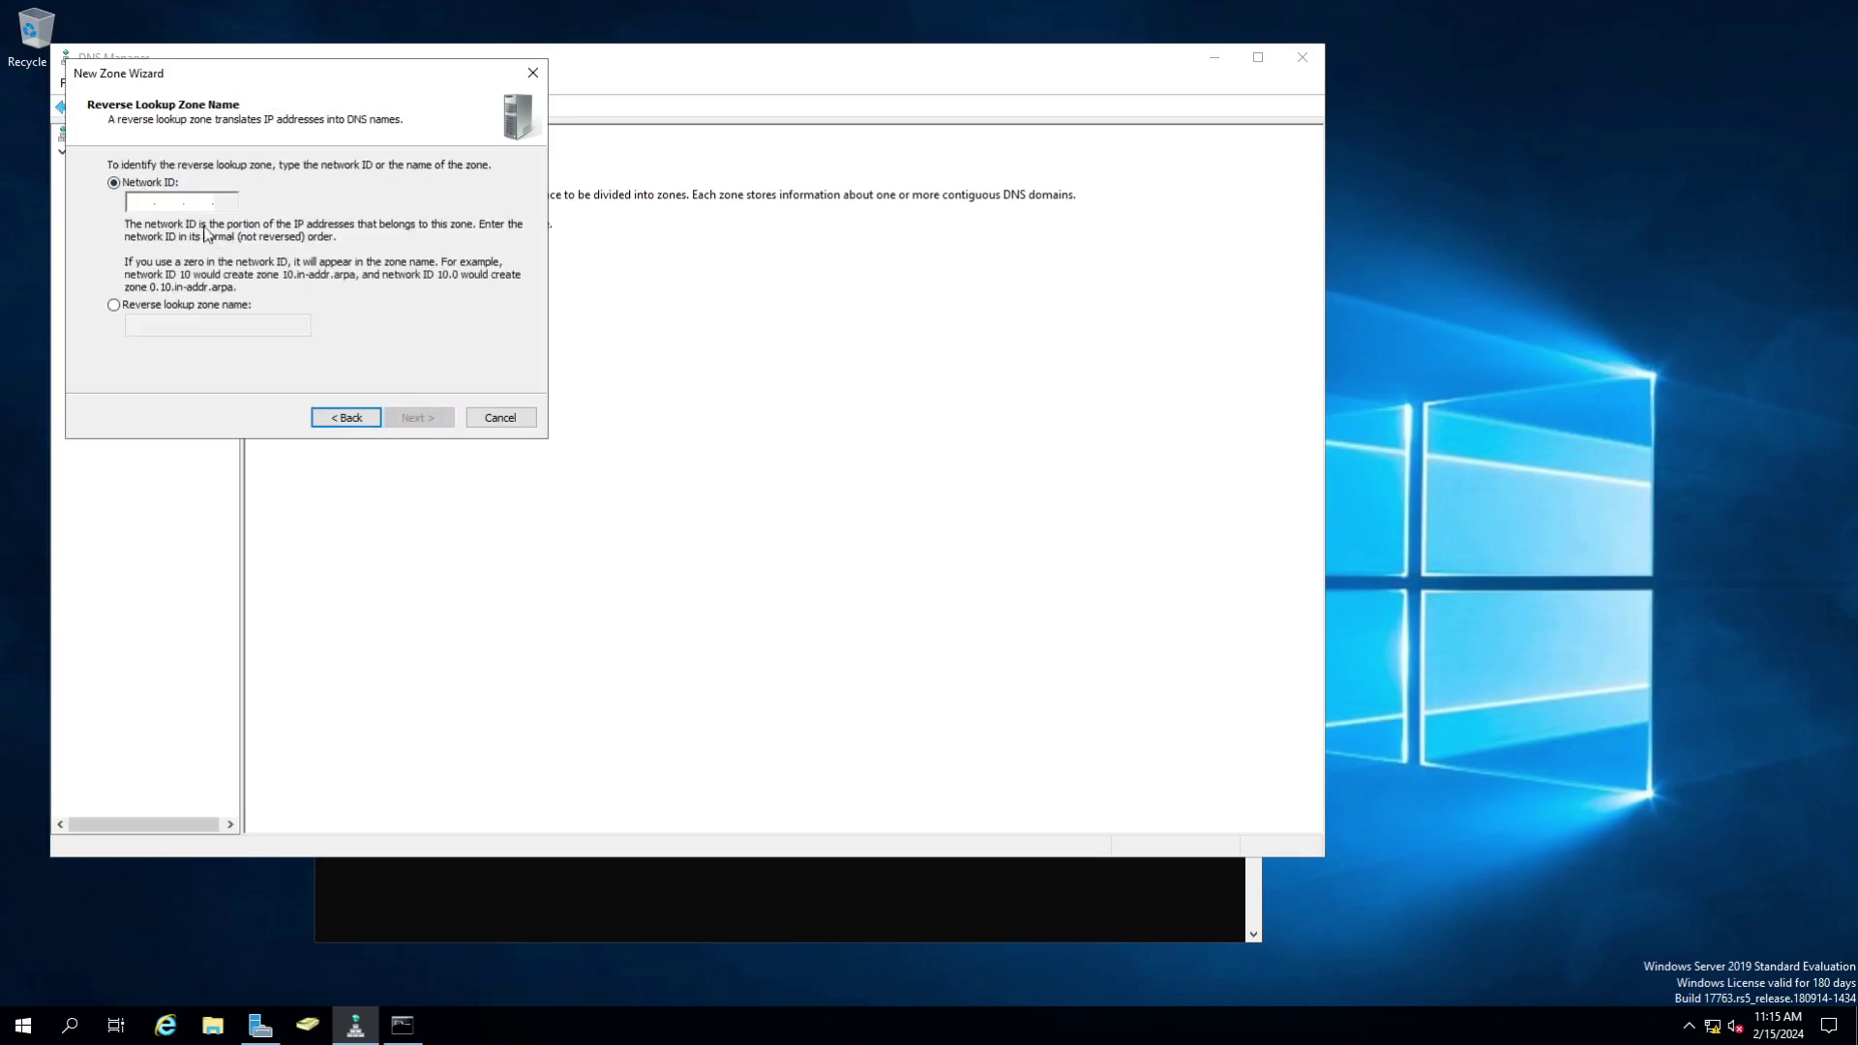
- Set the network ID to 192.168.242, allow only secure dynamic updates, and create the reverse lookup zone, opening it to view its records
click(133, 203)
text(192 )
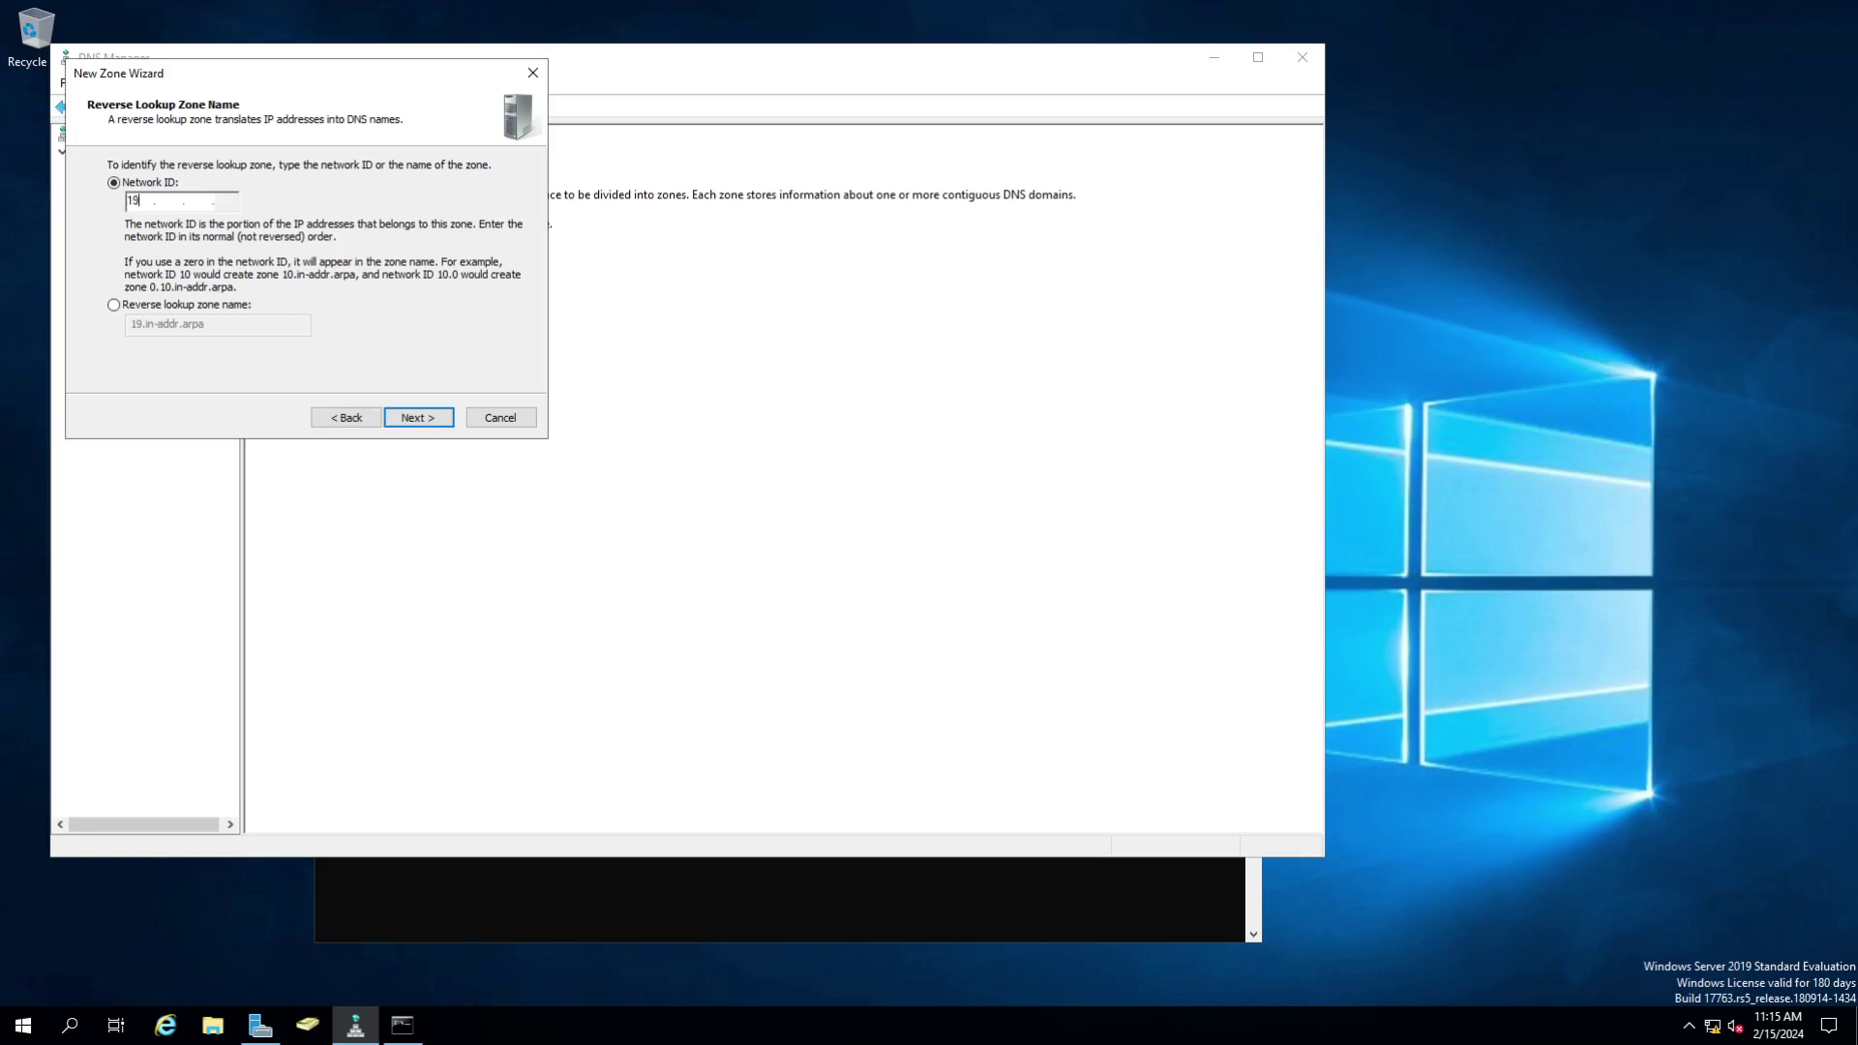
text(.168 .242)
click(414, 420)
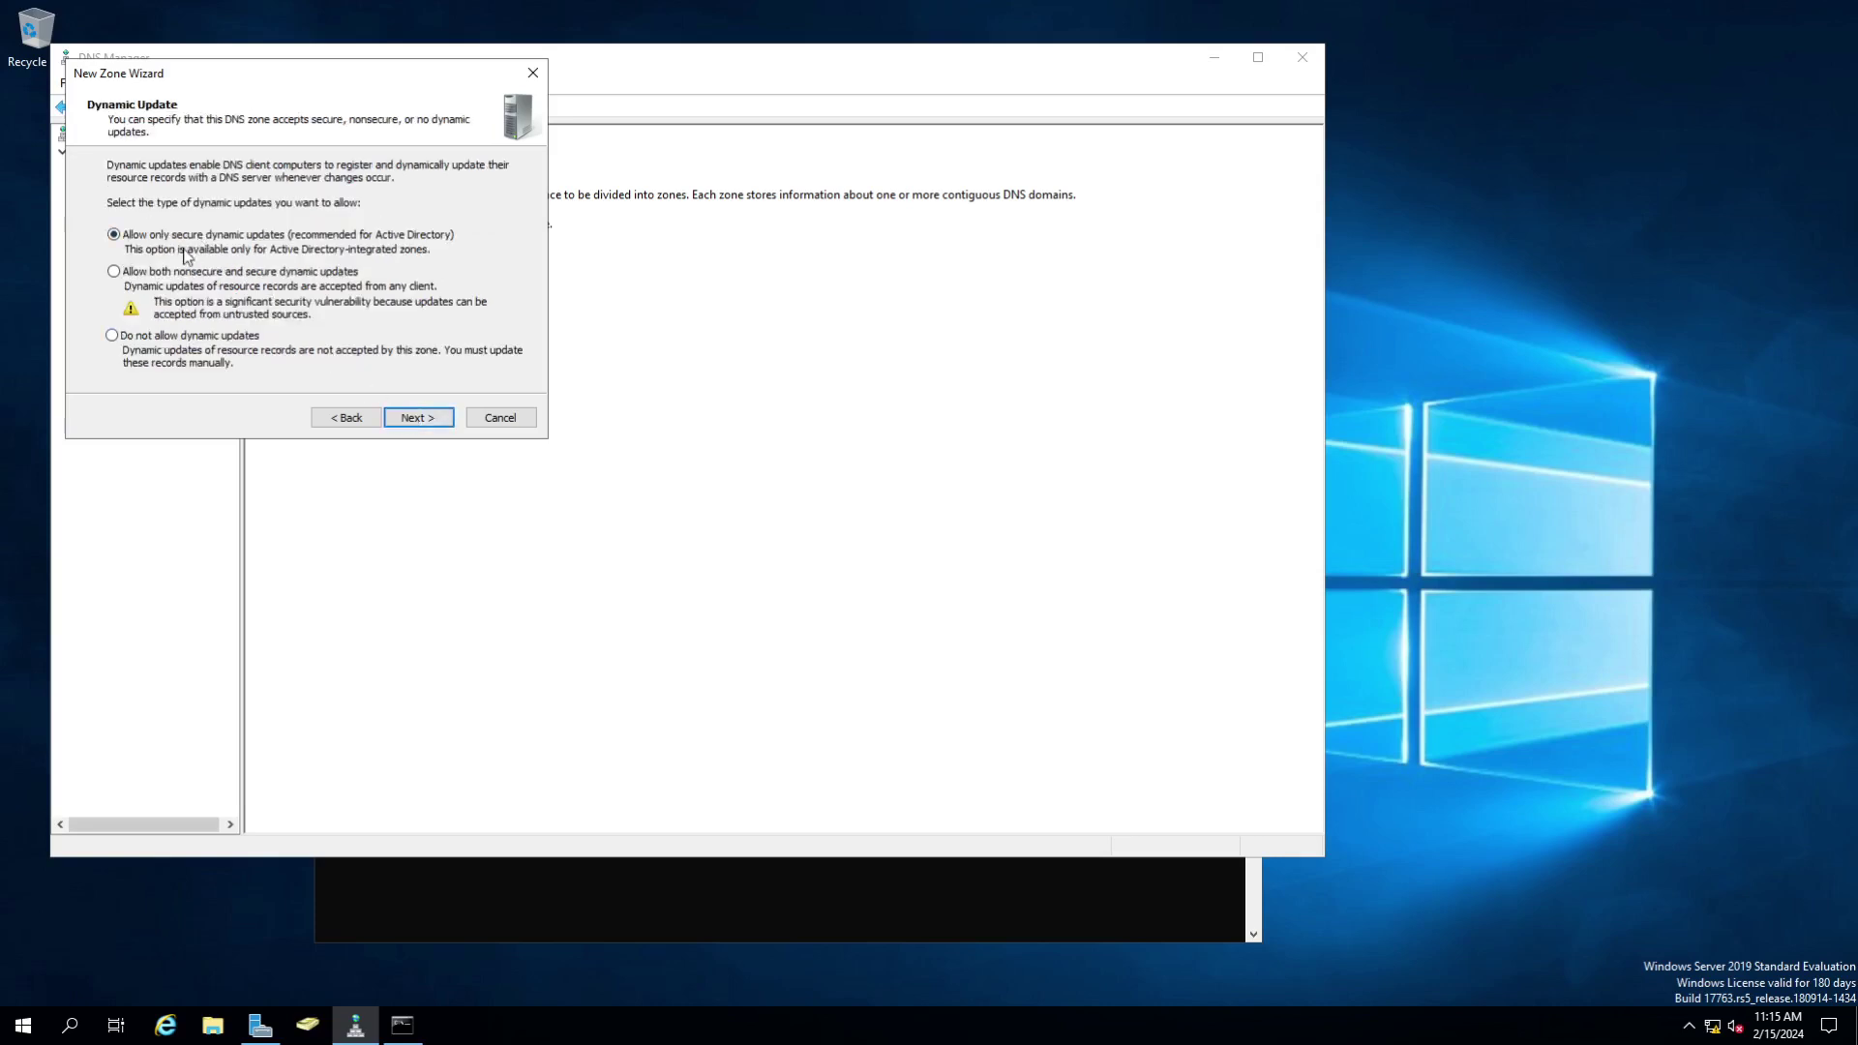
click(287, 275)
click(155, 236)
click(420, 418)
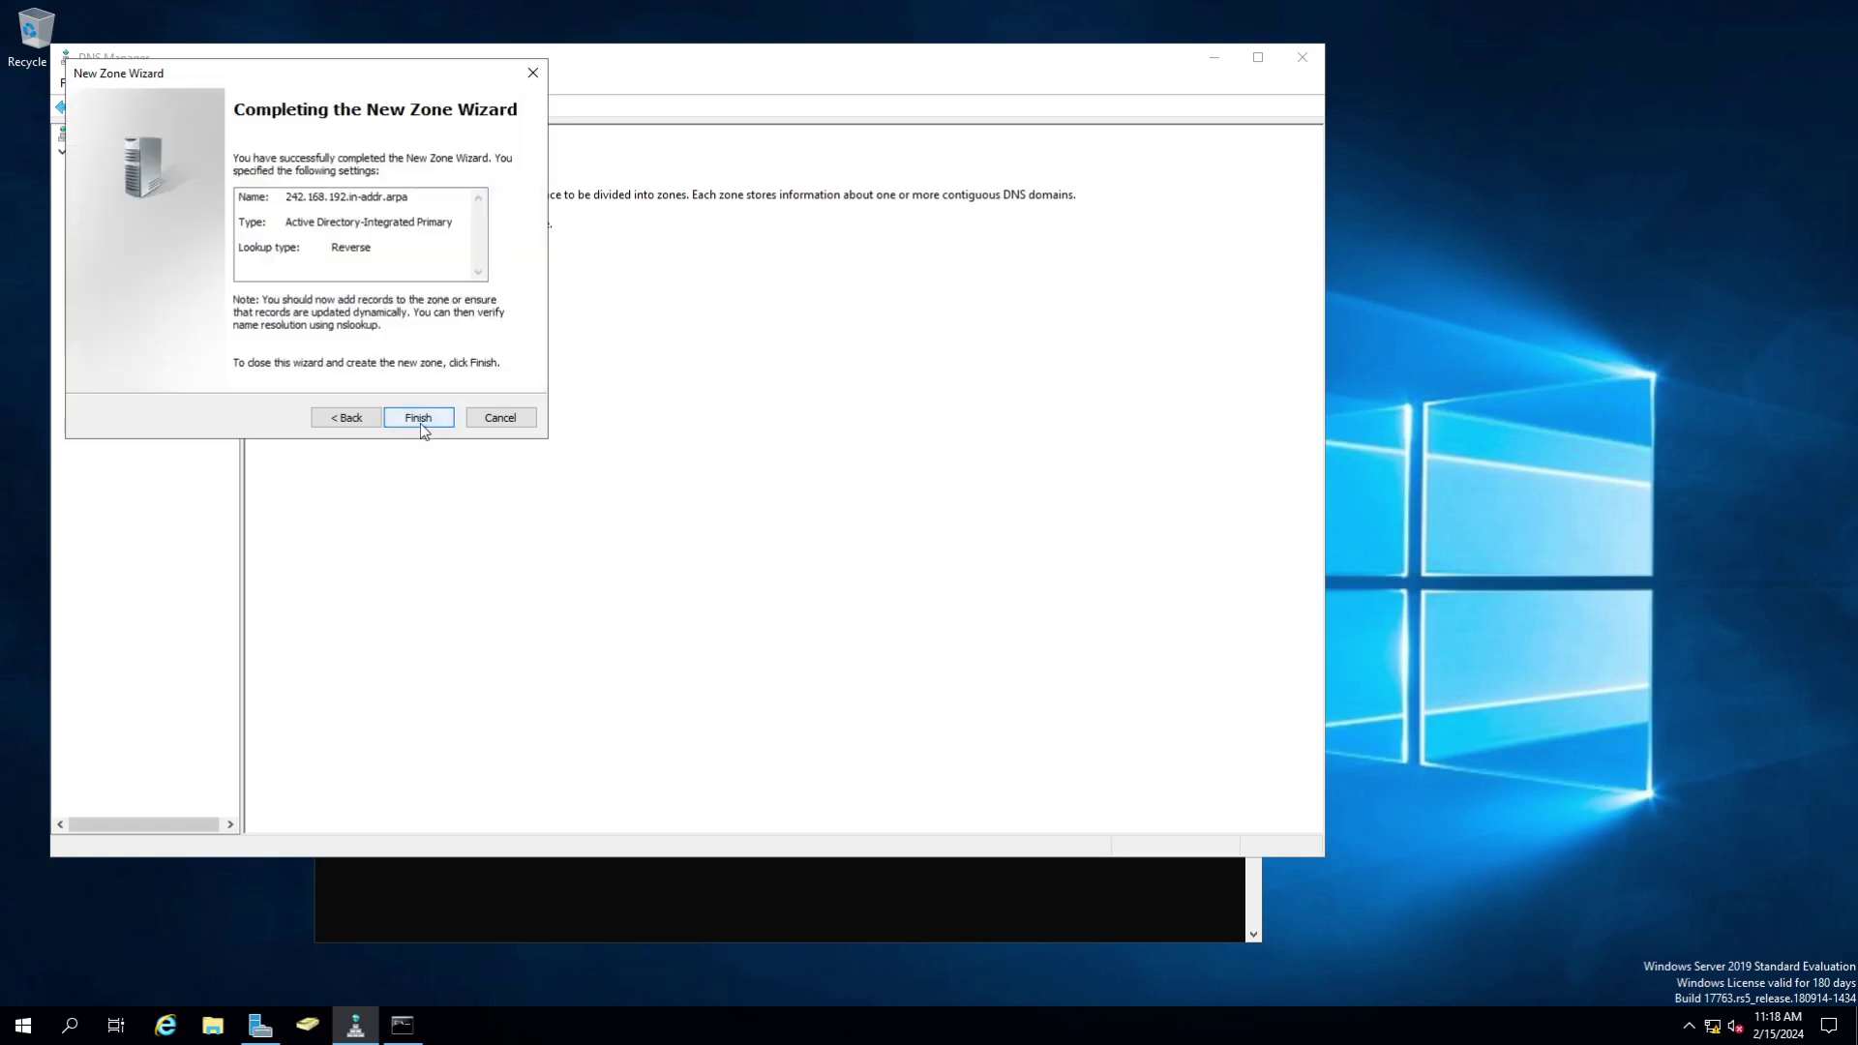
click(418, 418)
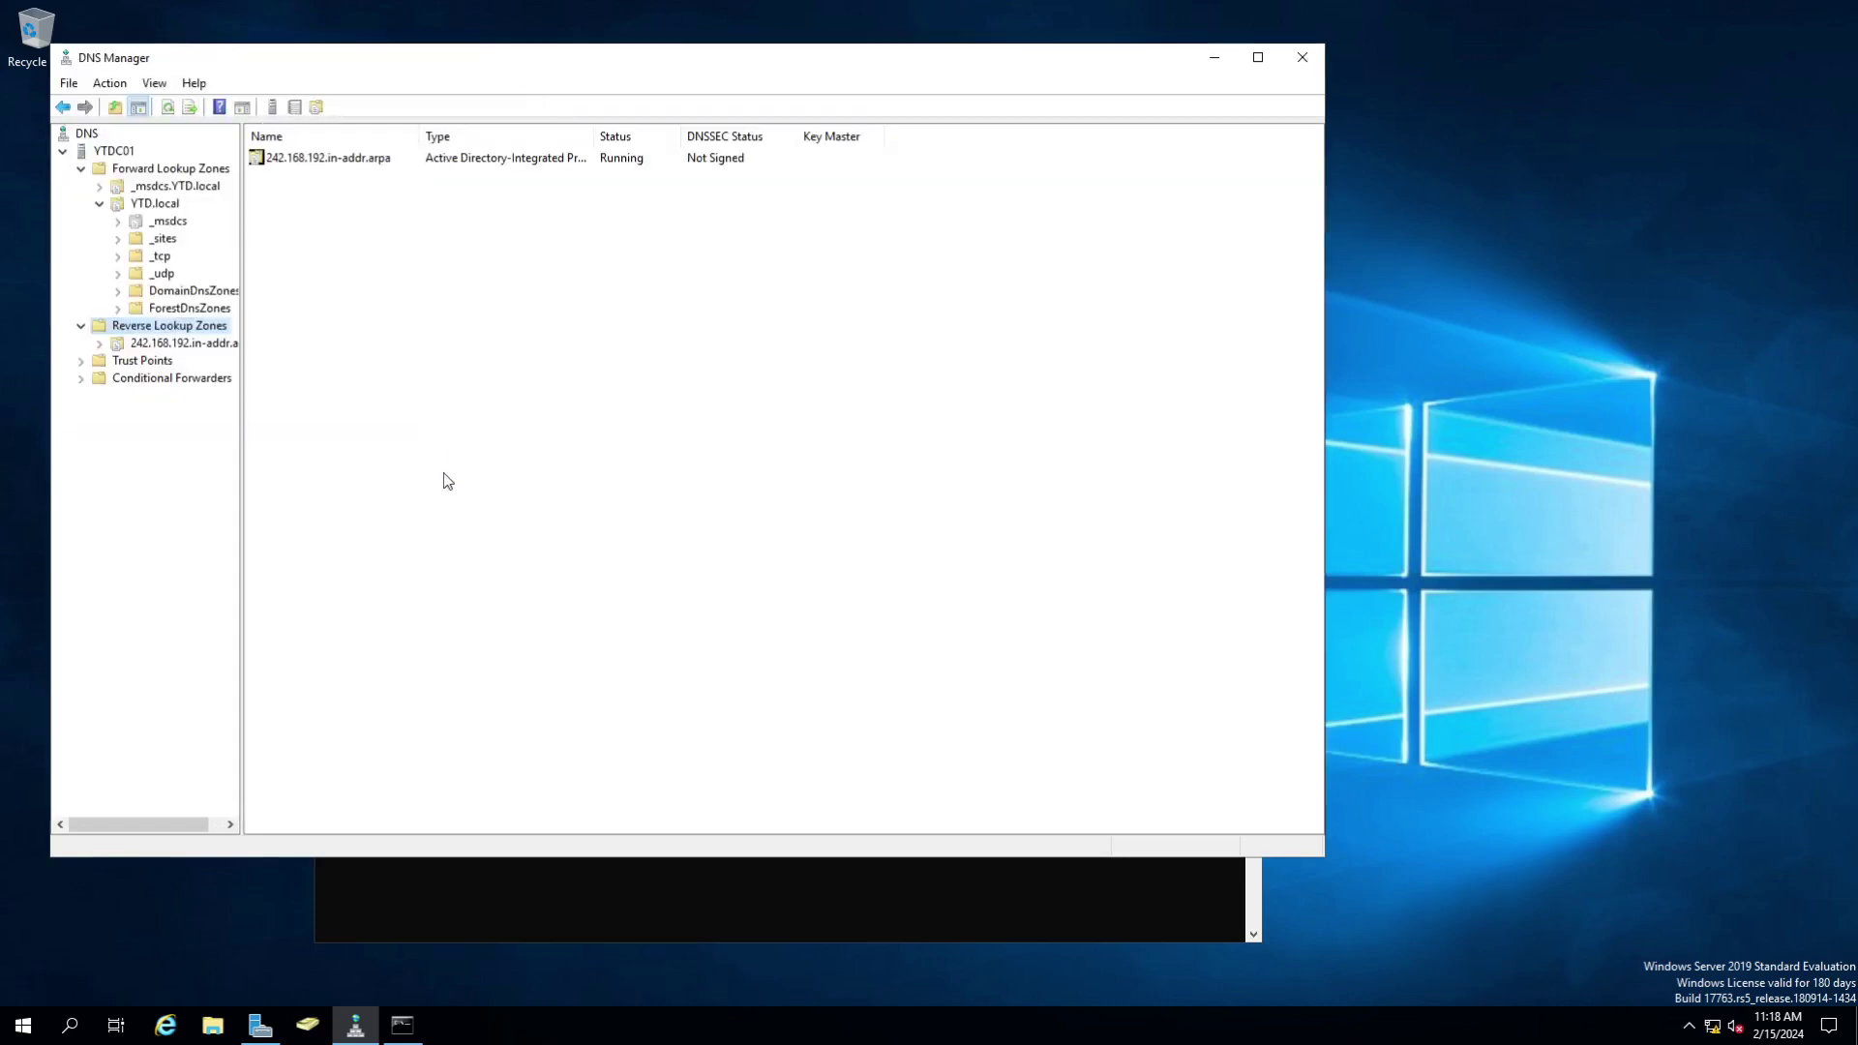
click(174, 345)
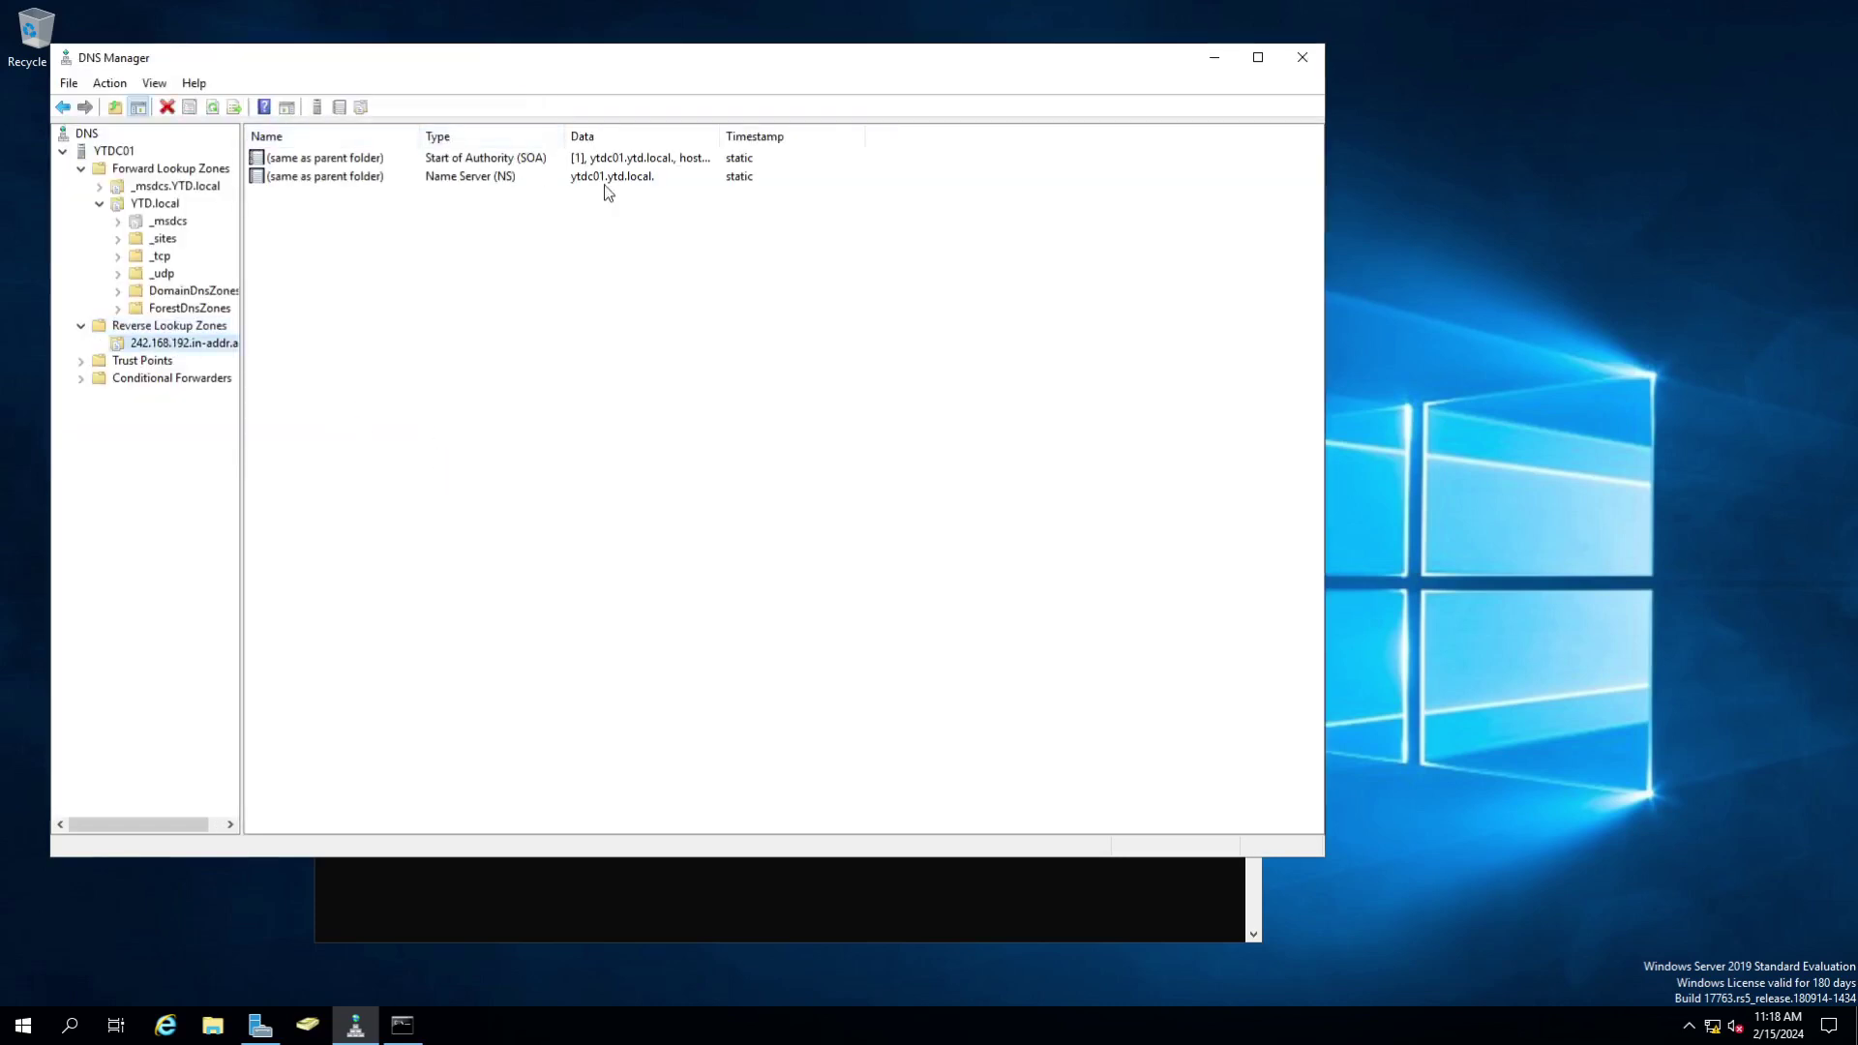
click(617, 497)
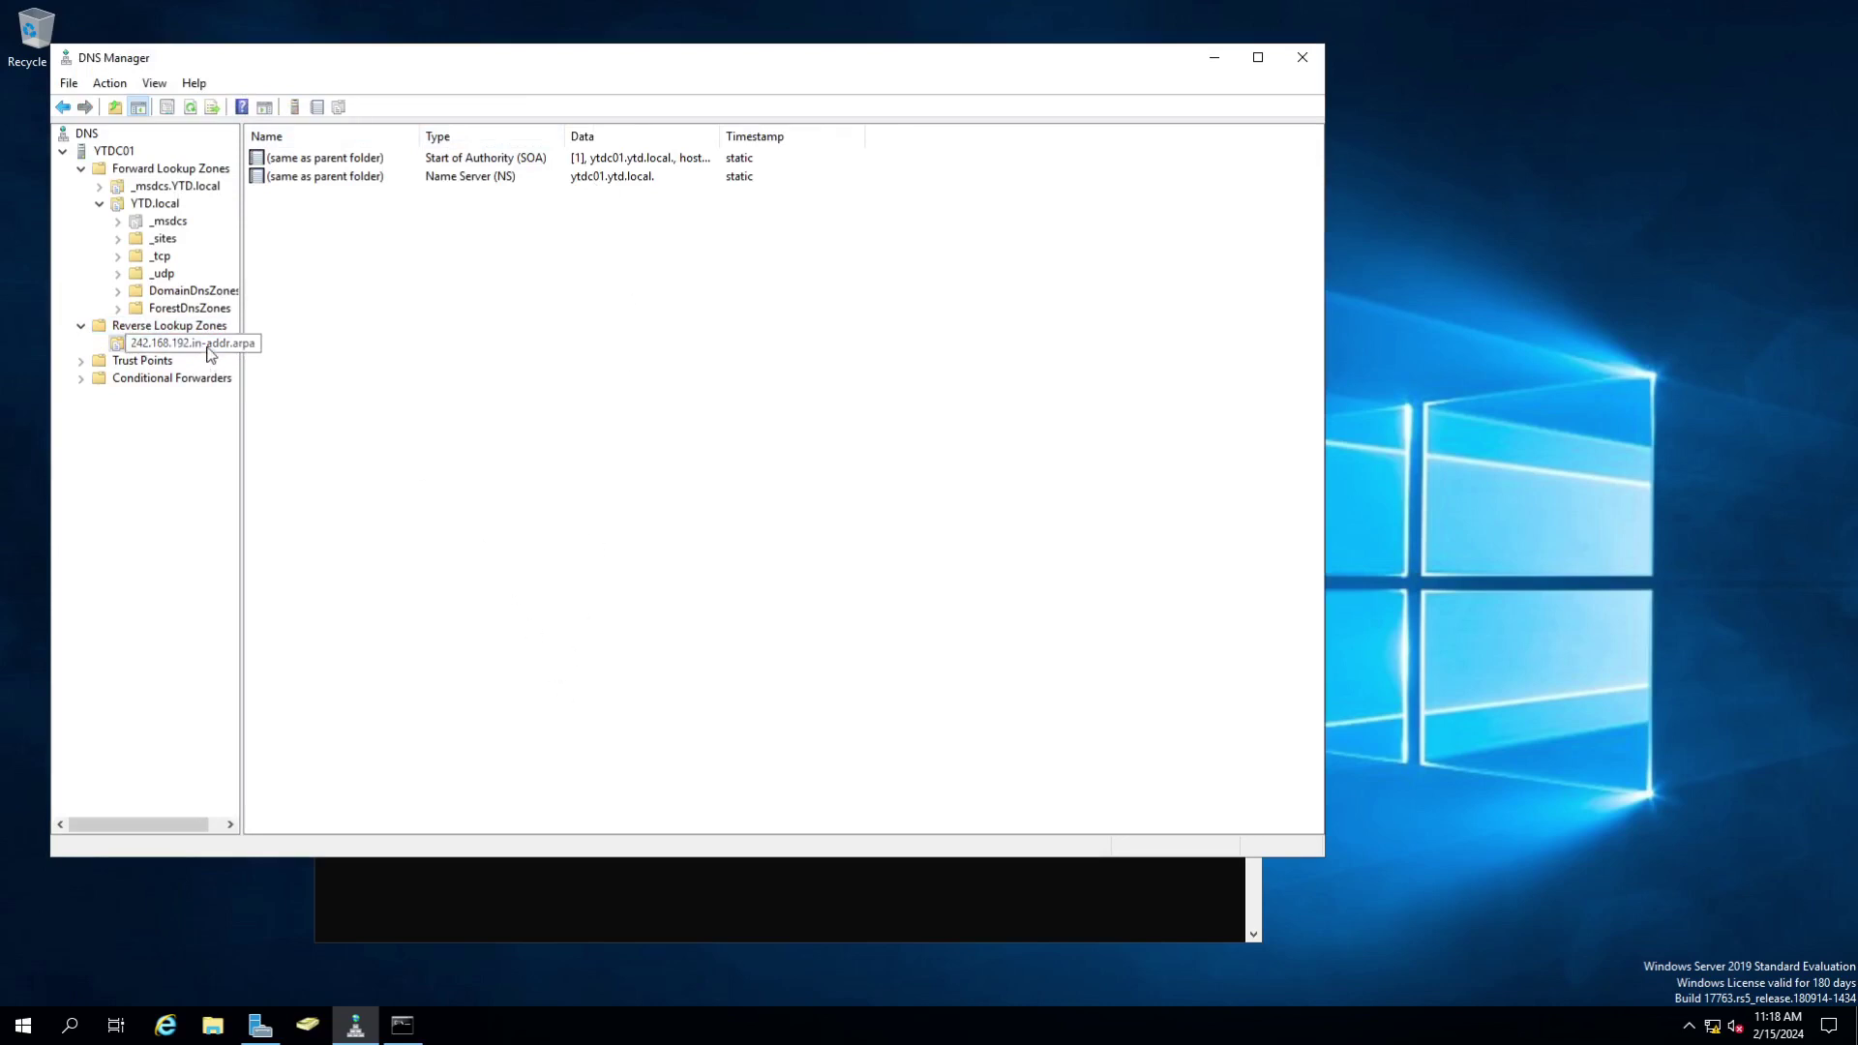
- Flush the DNS resolver cache with ipconfig /flushdns and repeat the nslookup of 192.168.242.242
click(723, 879)
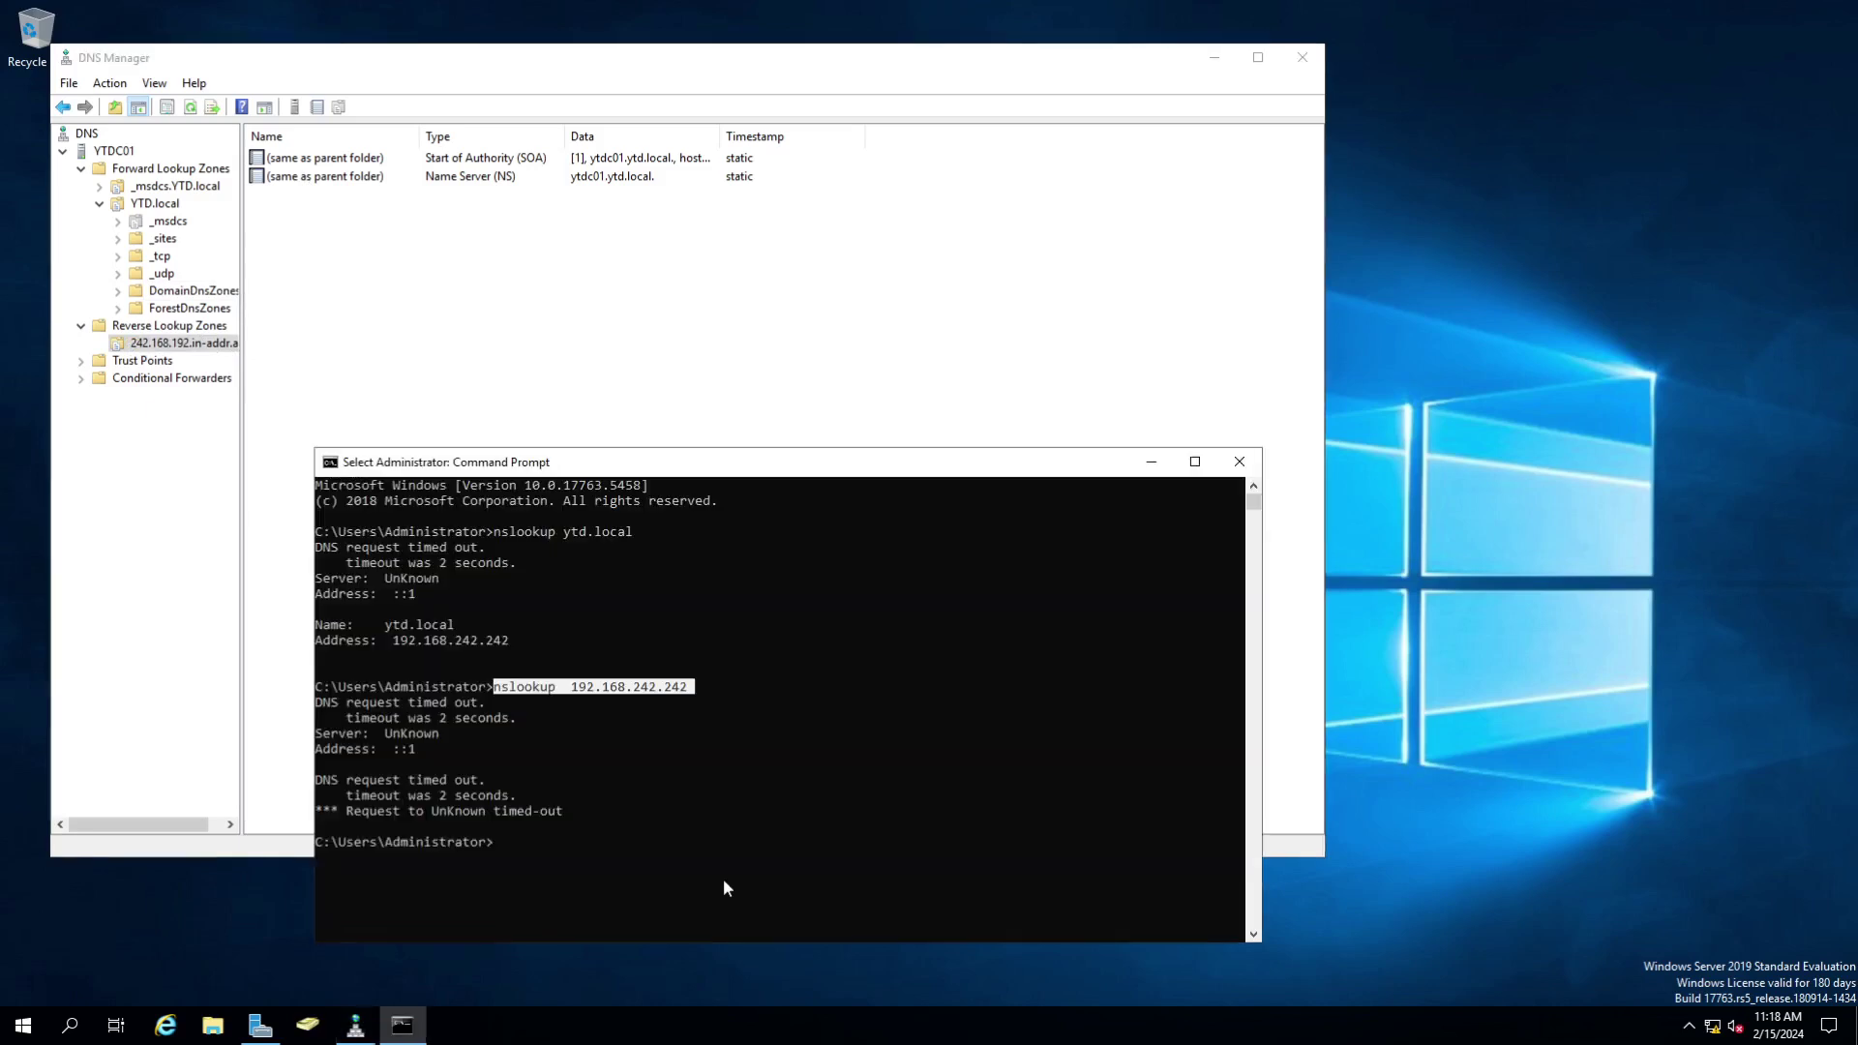
text(ipconfi)
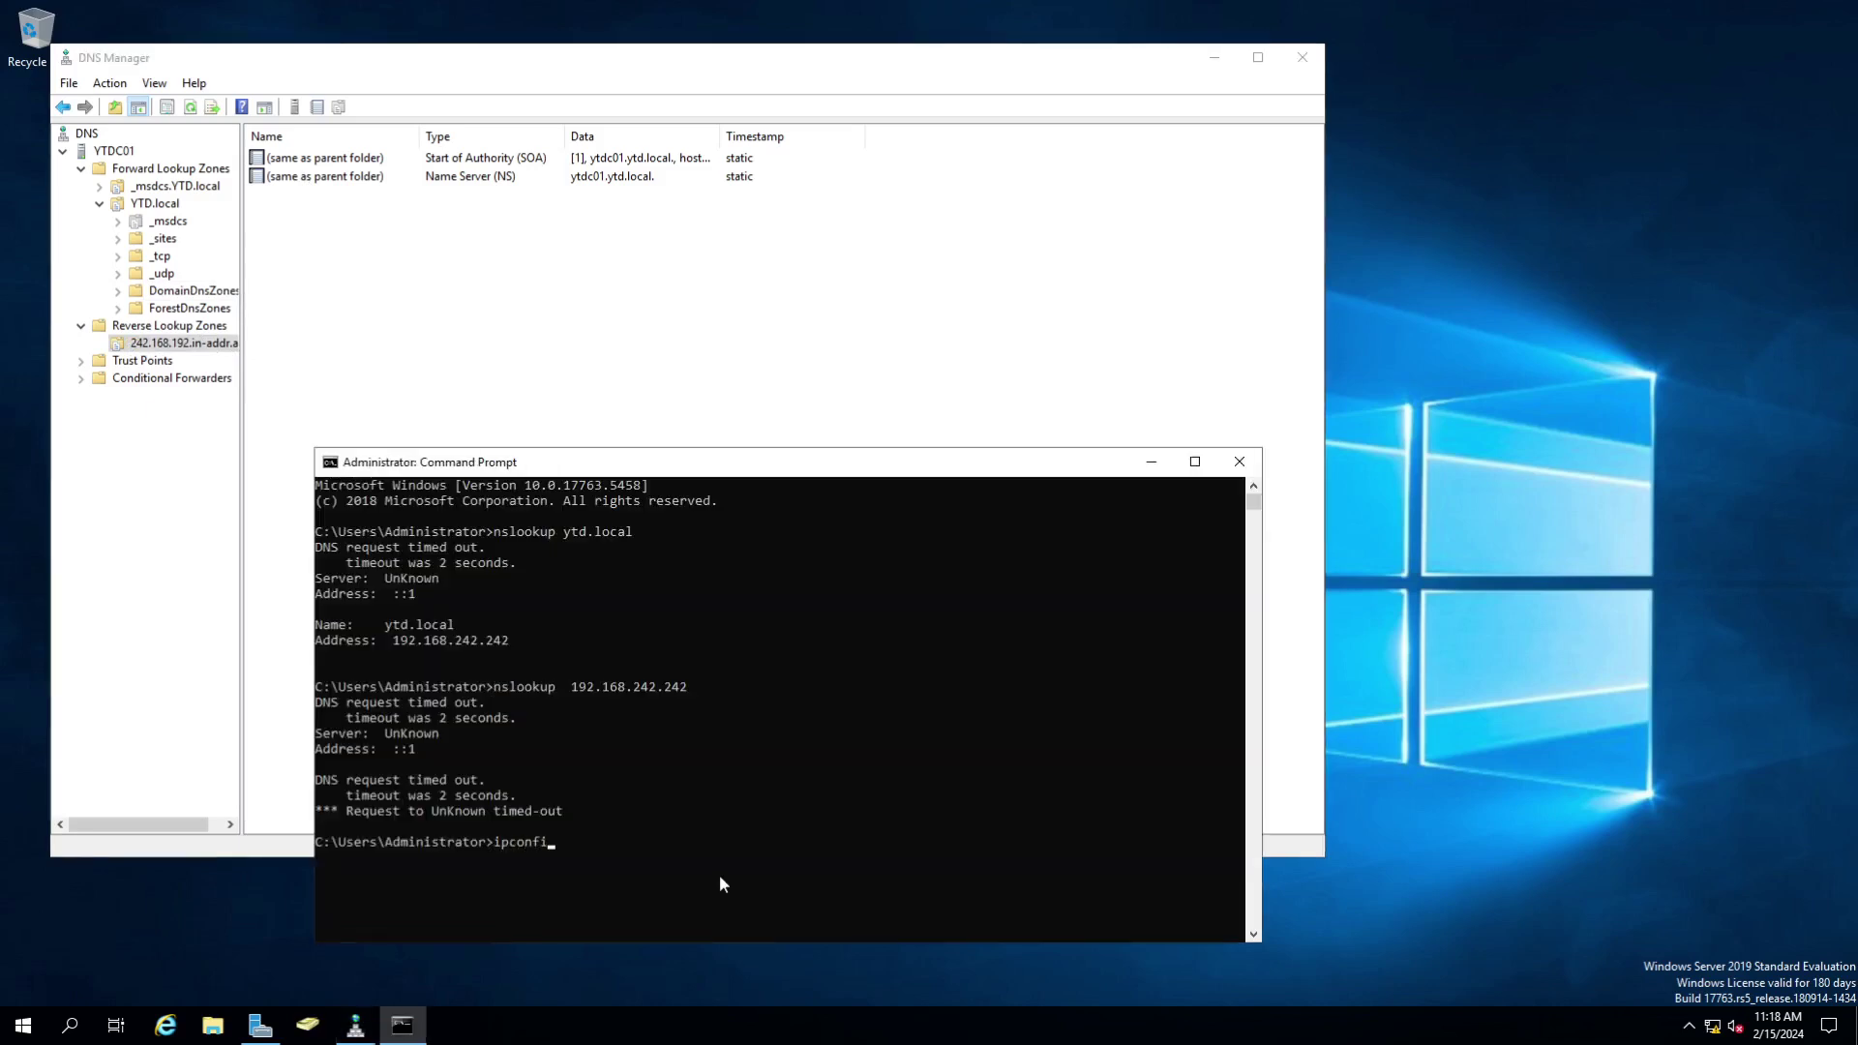
text(g /flushdns)
key(Return)
key(Up)
key(Up)
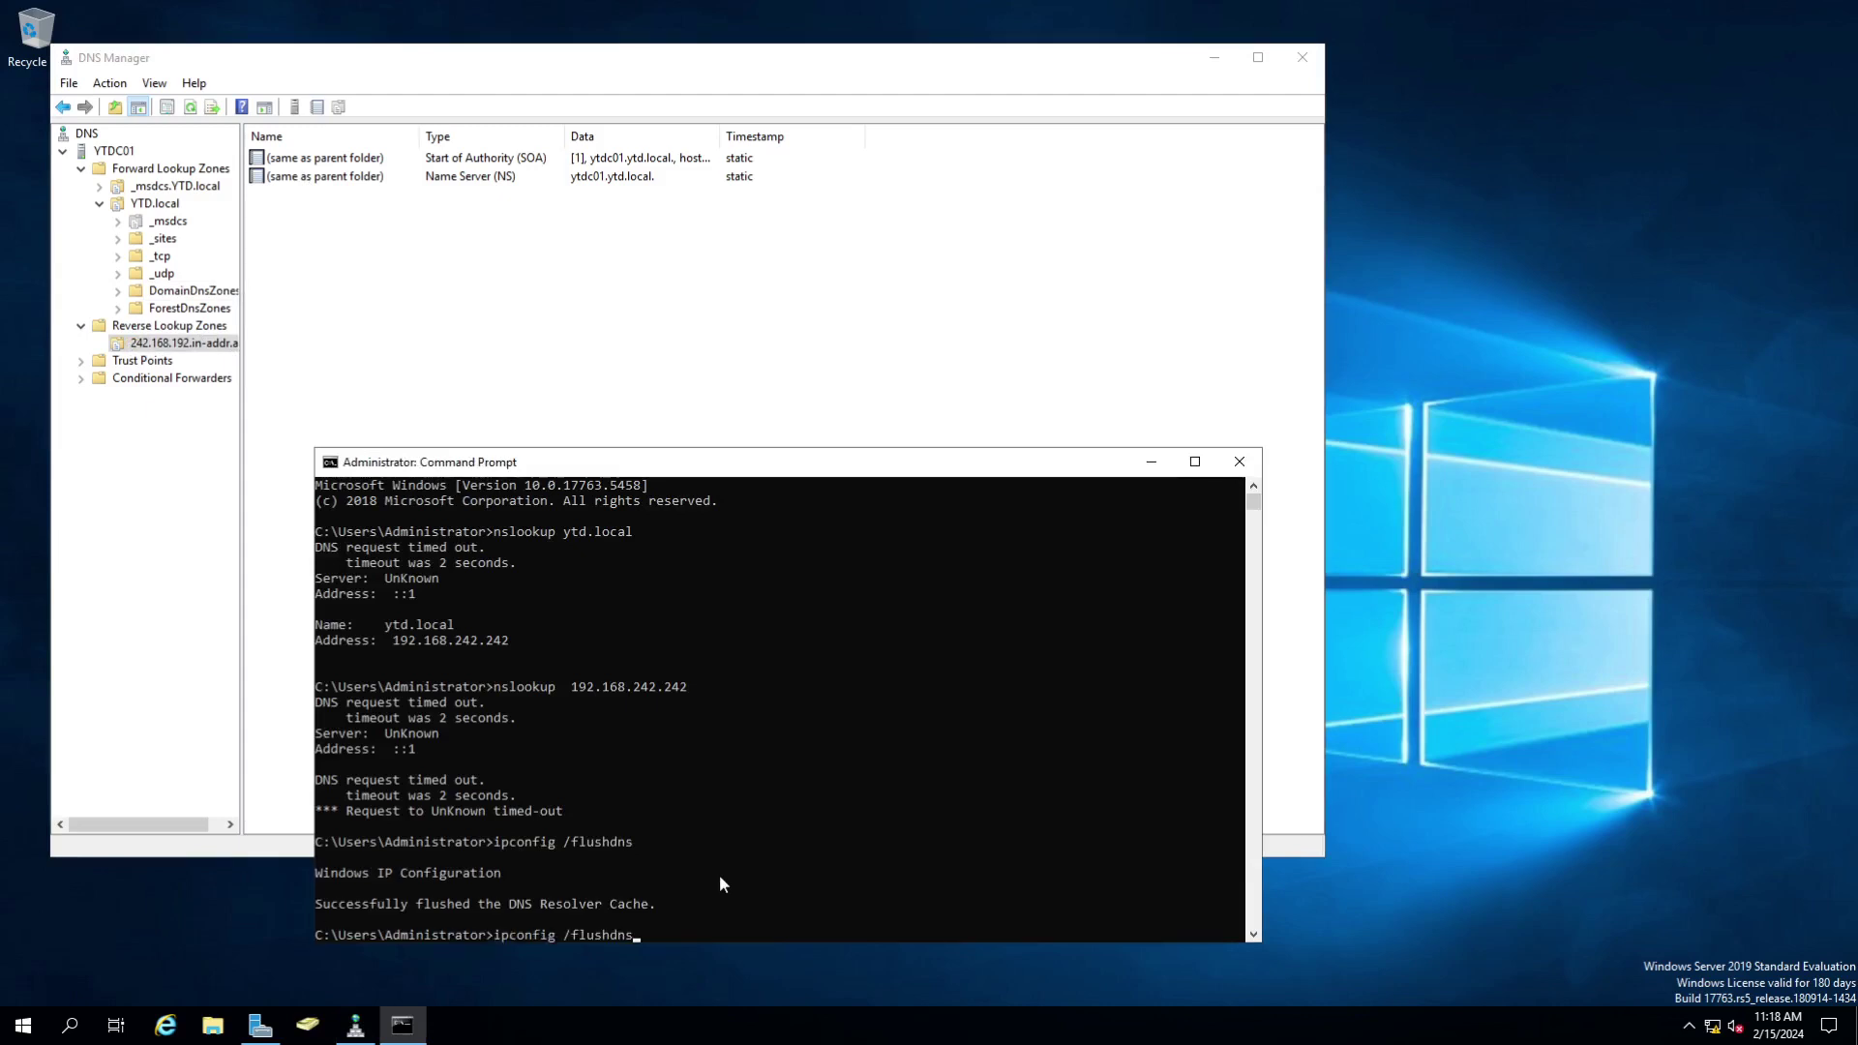
key(Return)
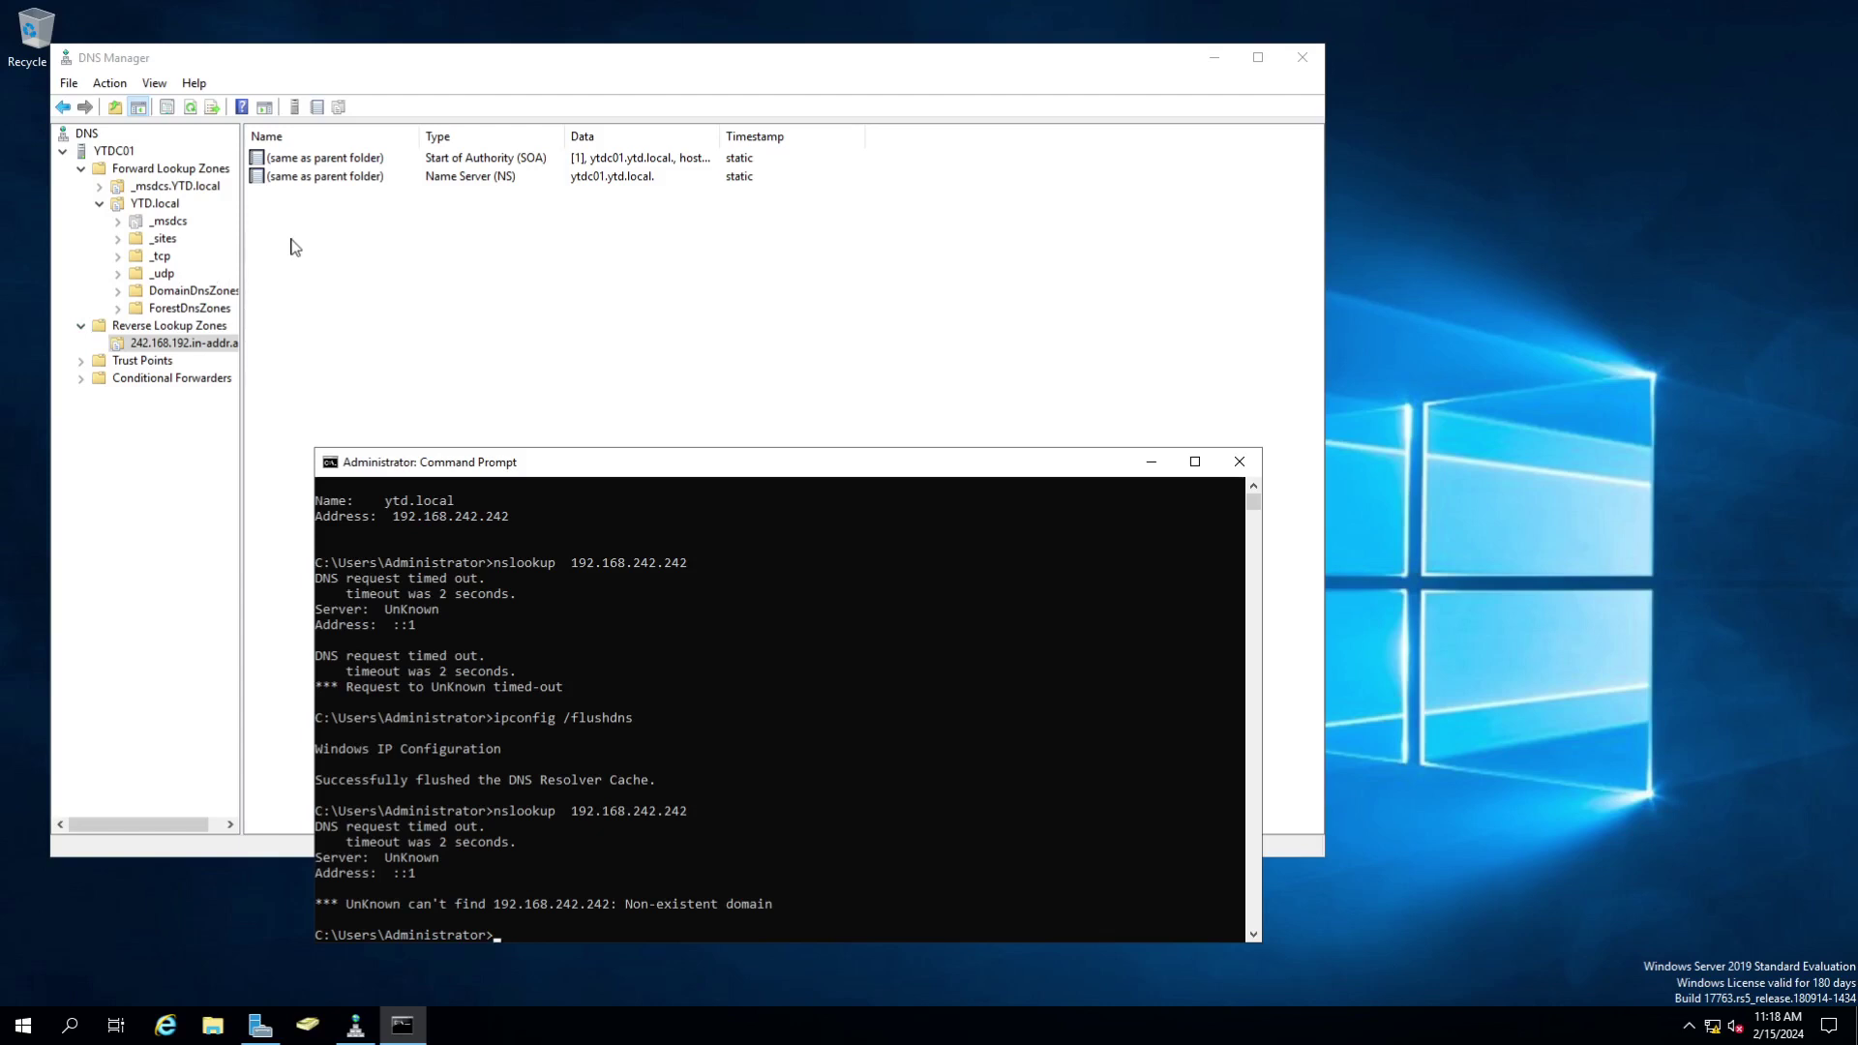
- Enable updating the associated pointer (PTR) record for the ytdc01 host record in the YTD.local forward zone
click(152, 205)
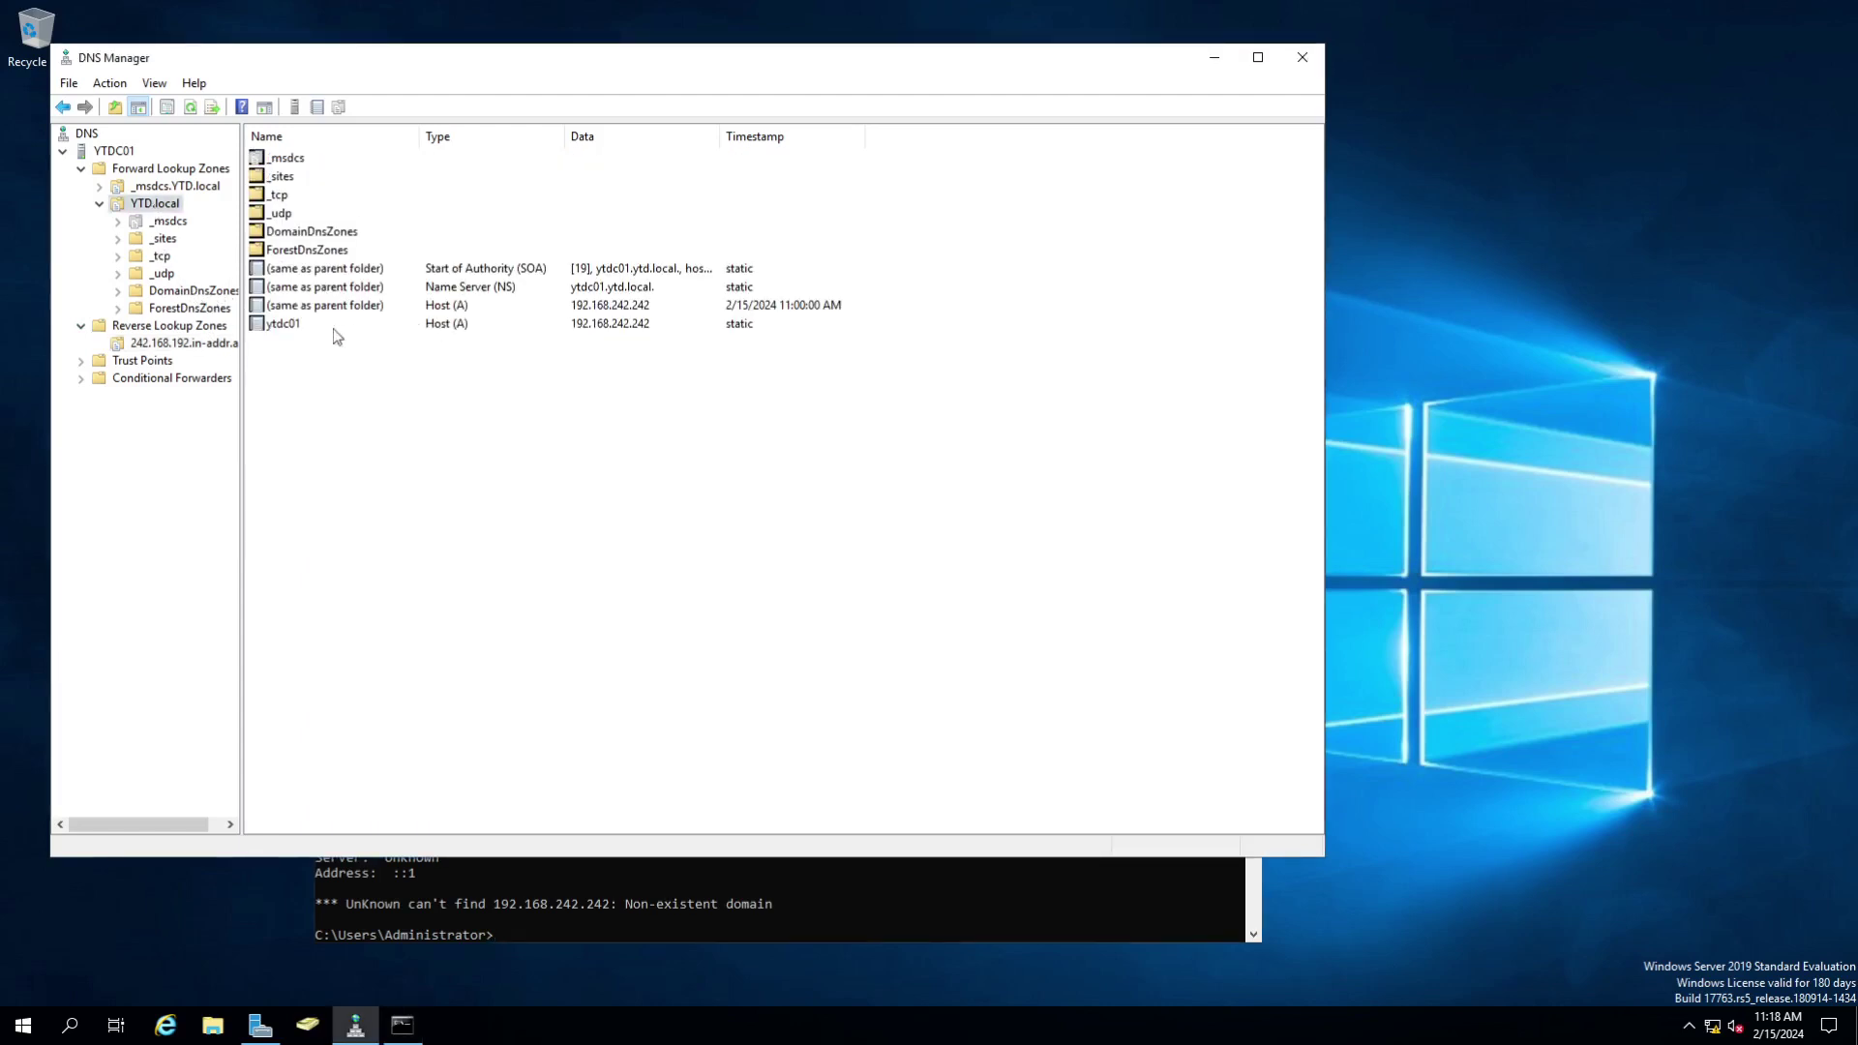
click(300, 326)
right_click(301, 328)
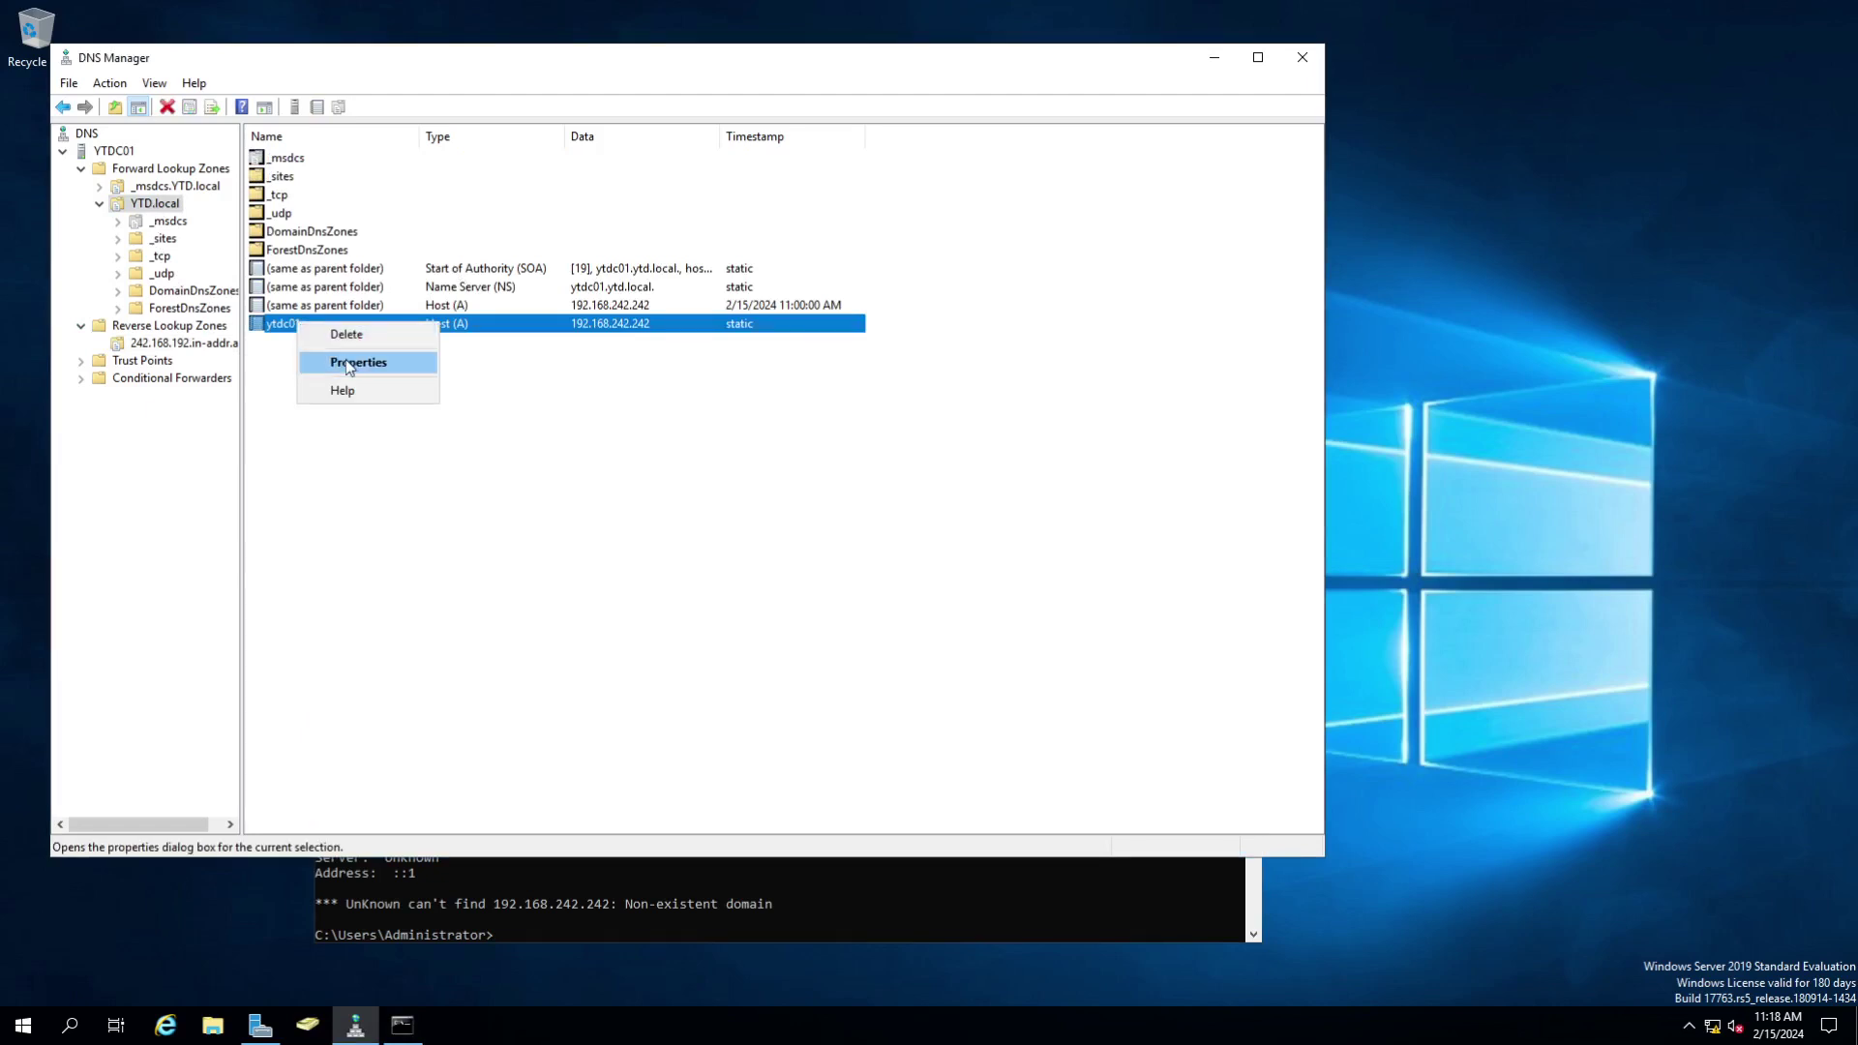
click(350, 362)
click(549, 461)
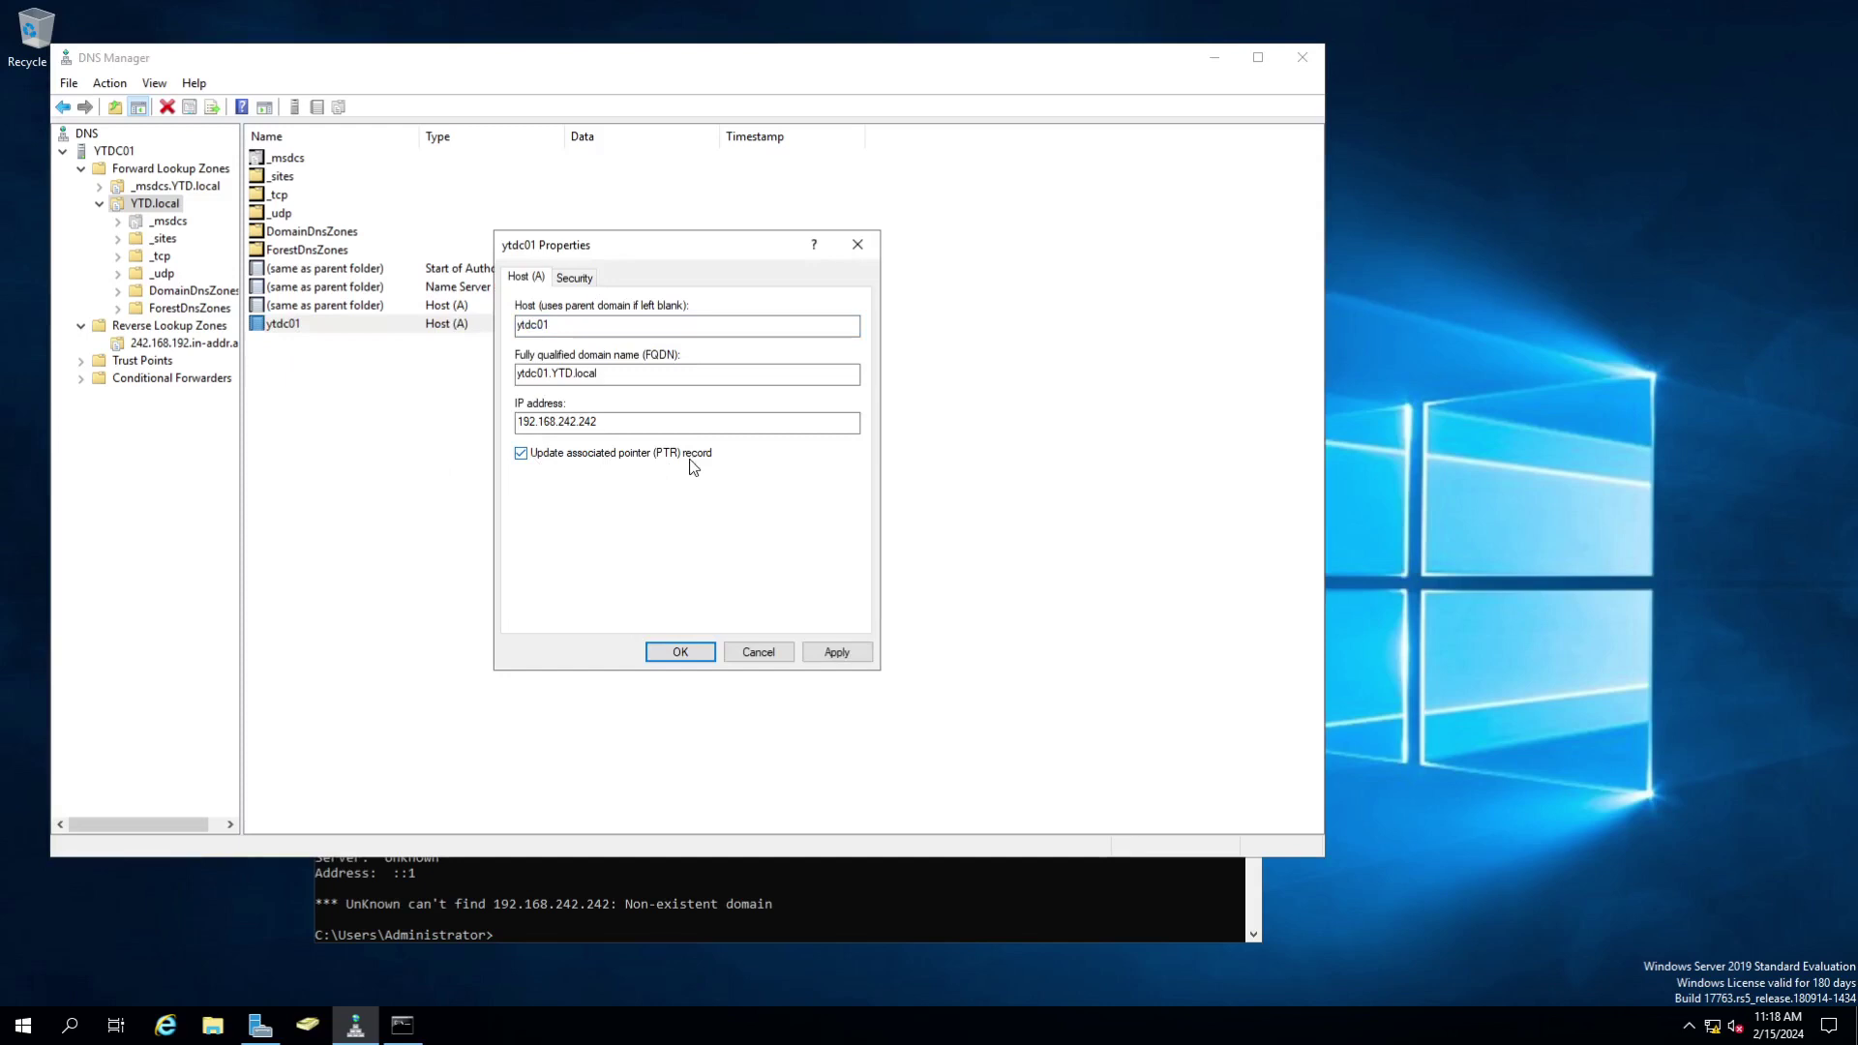
click(707, 653)
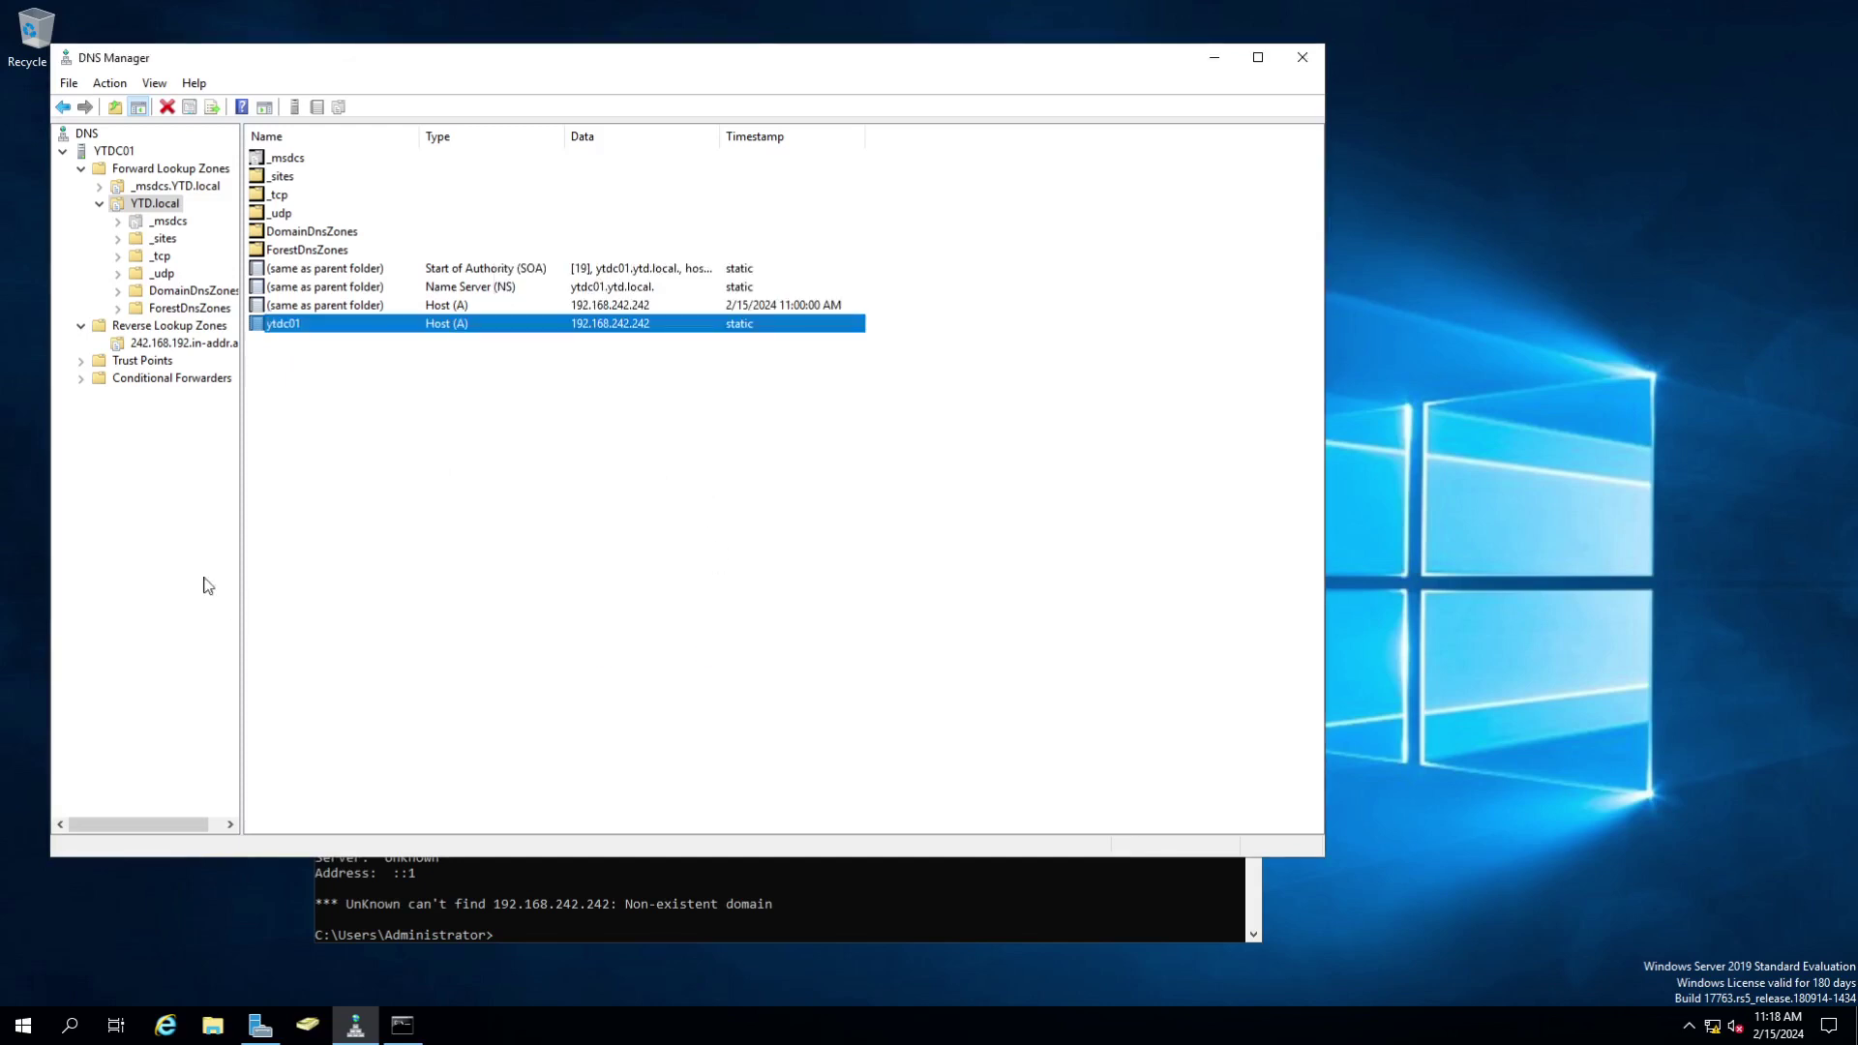
- Refresh the reverse lookup zones and select the PTR record for 192.168.242.242 in the 242.168.192.in-addr.arpa zone
click(147, 347)
right_click(416, 282)
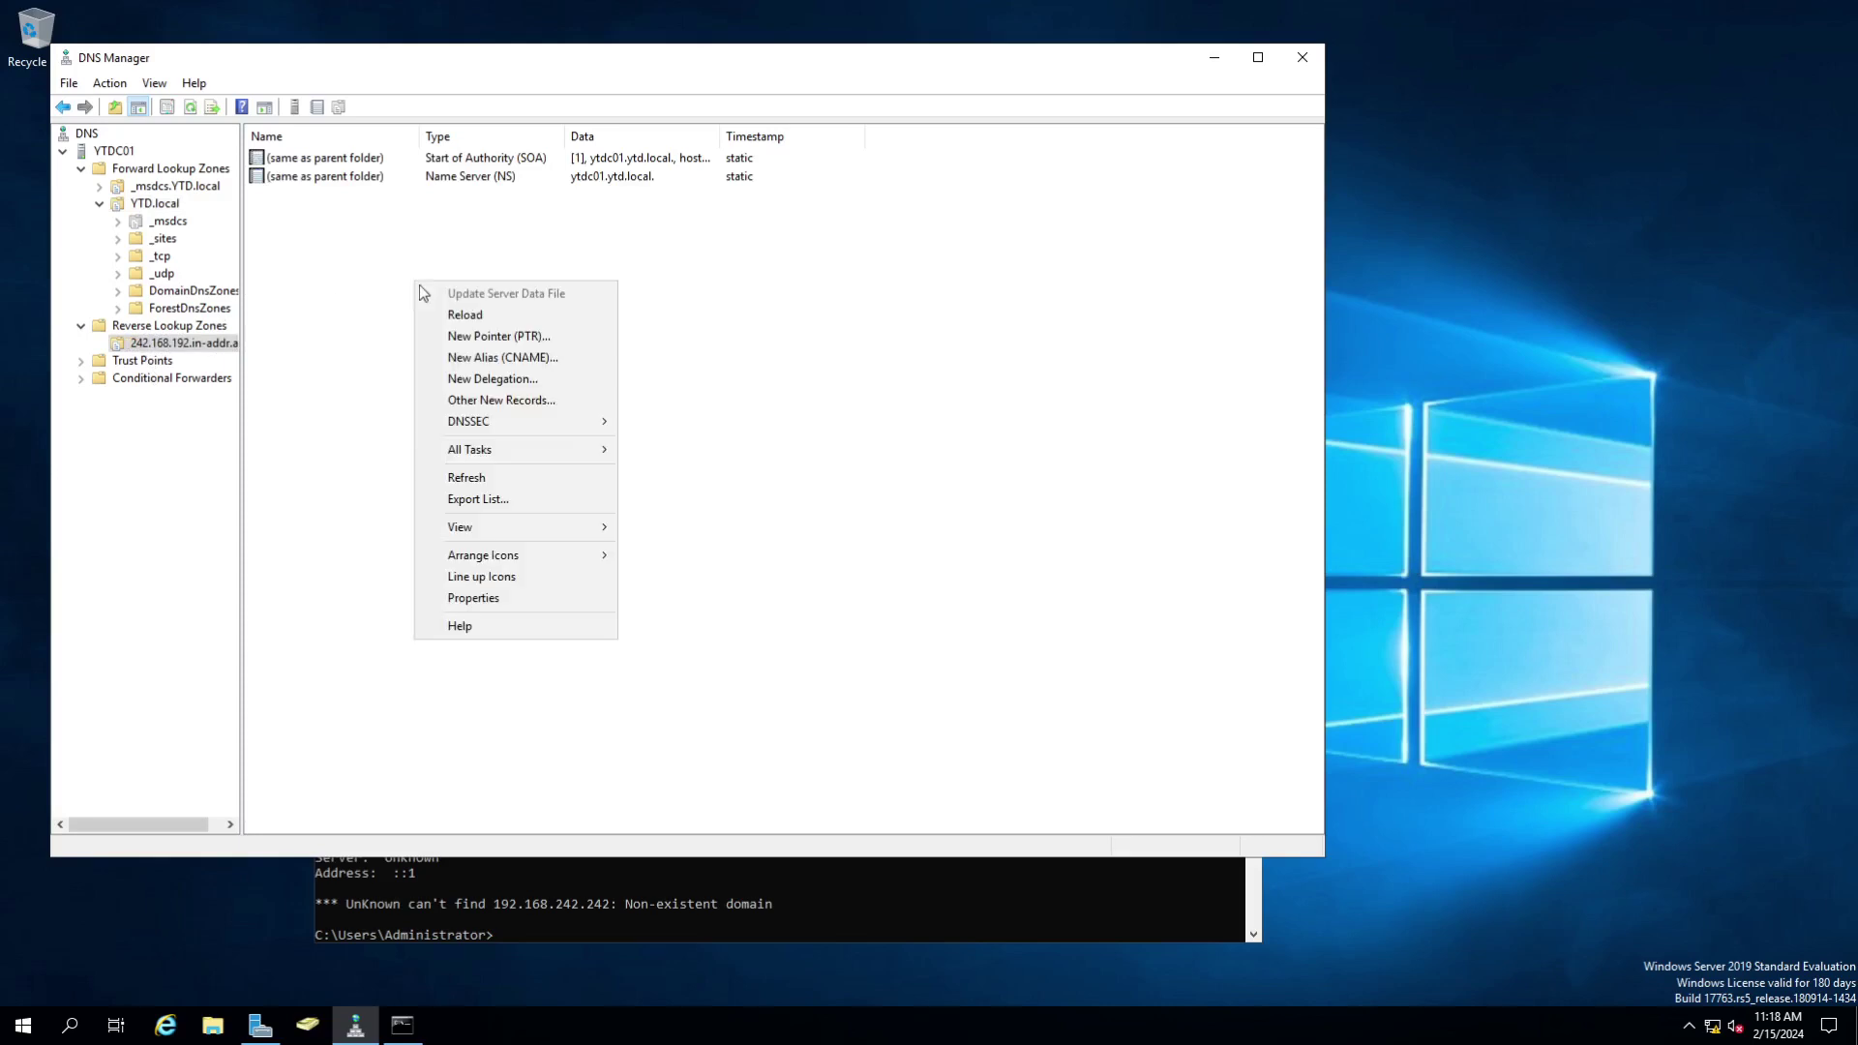
click(354, 653)
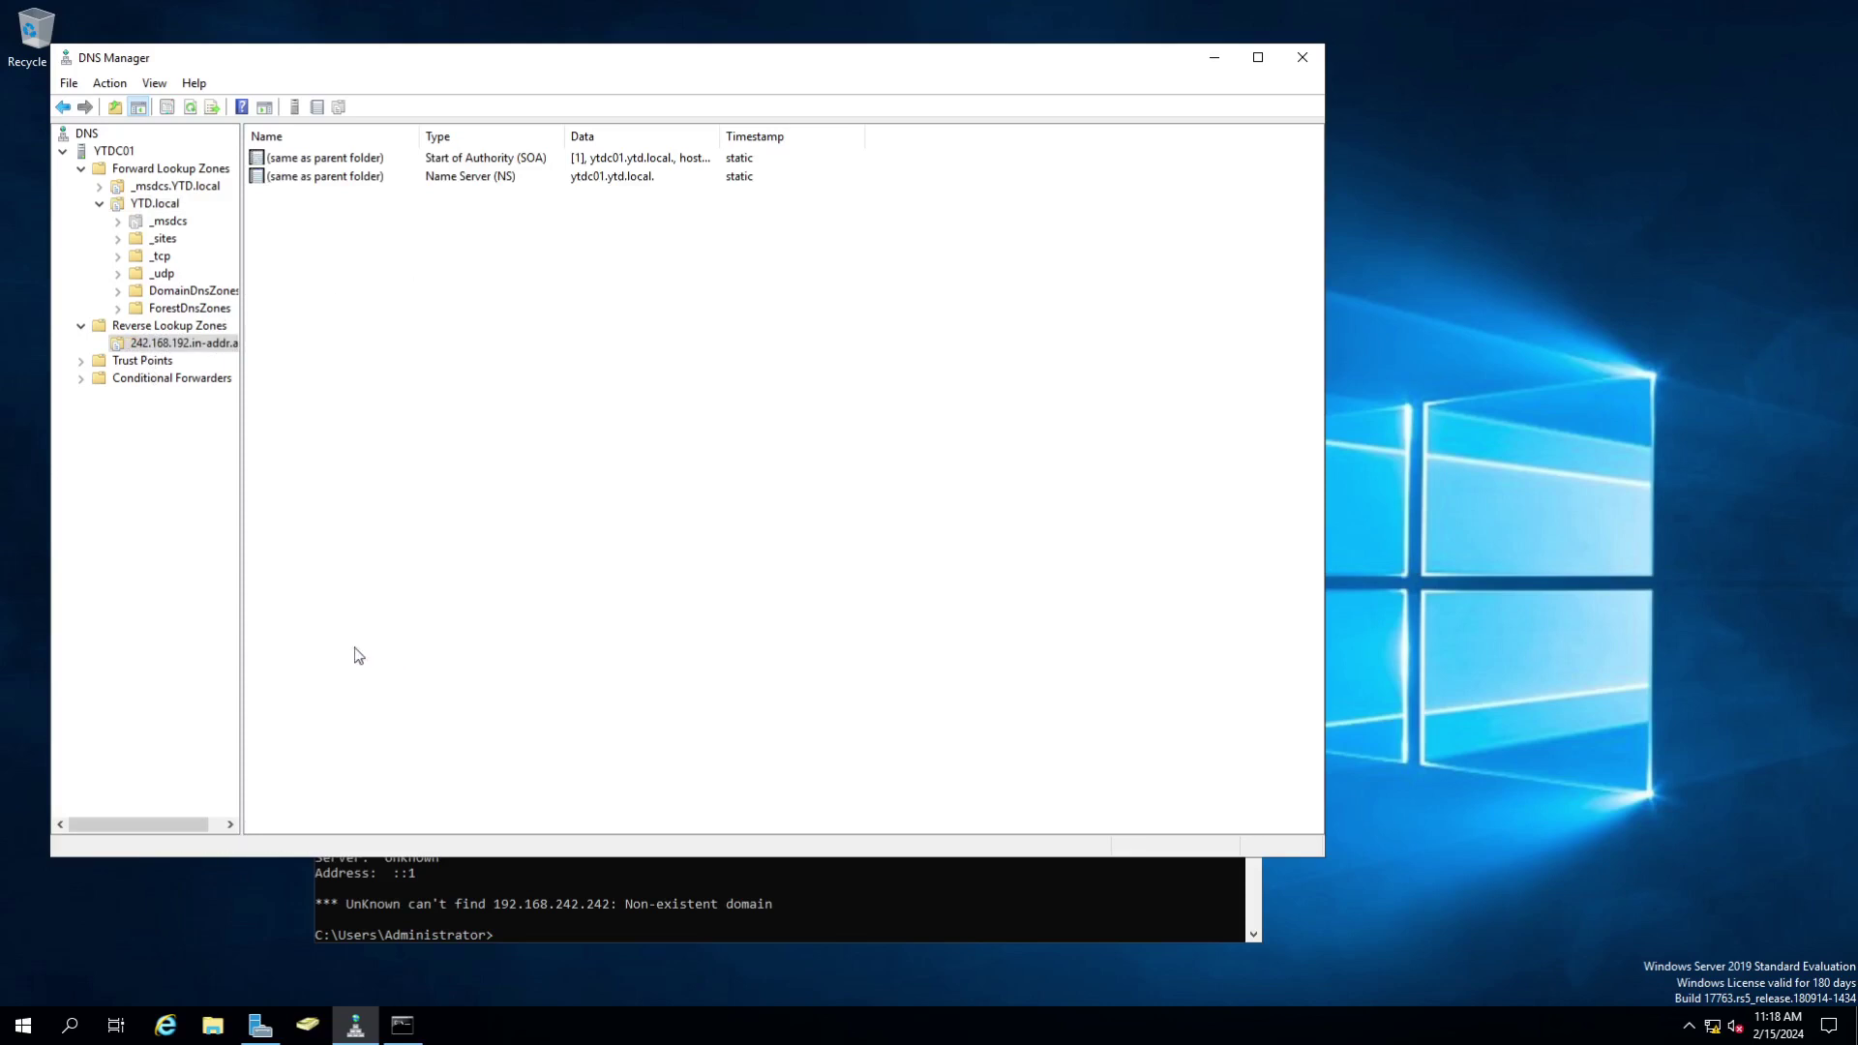
right_click(139, 333)
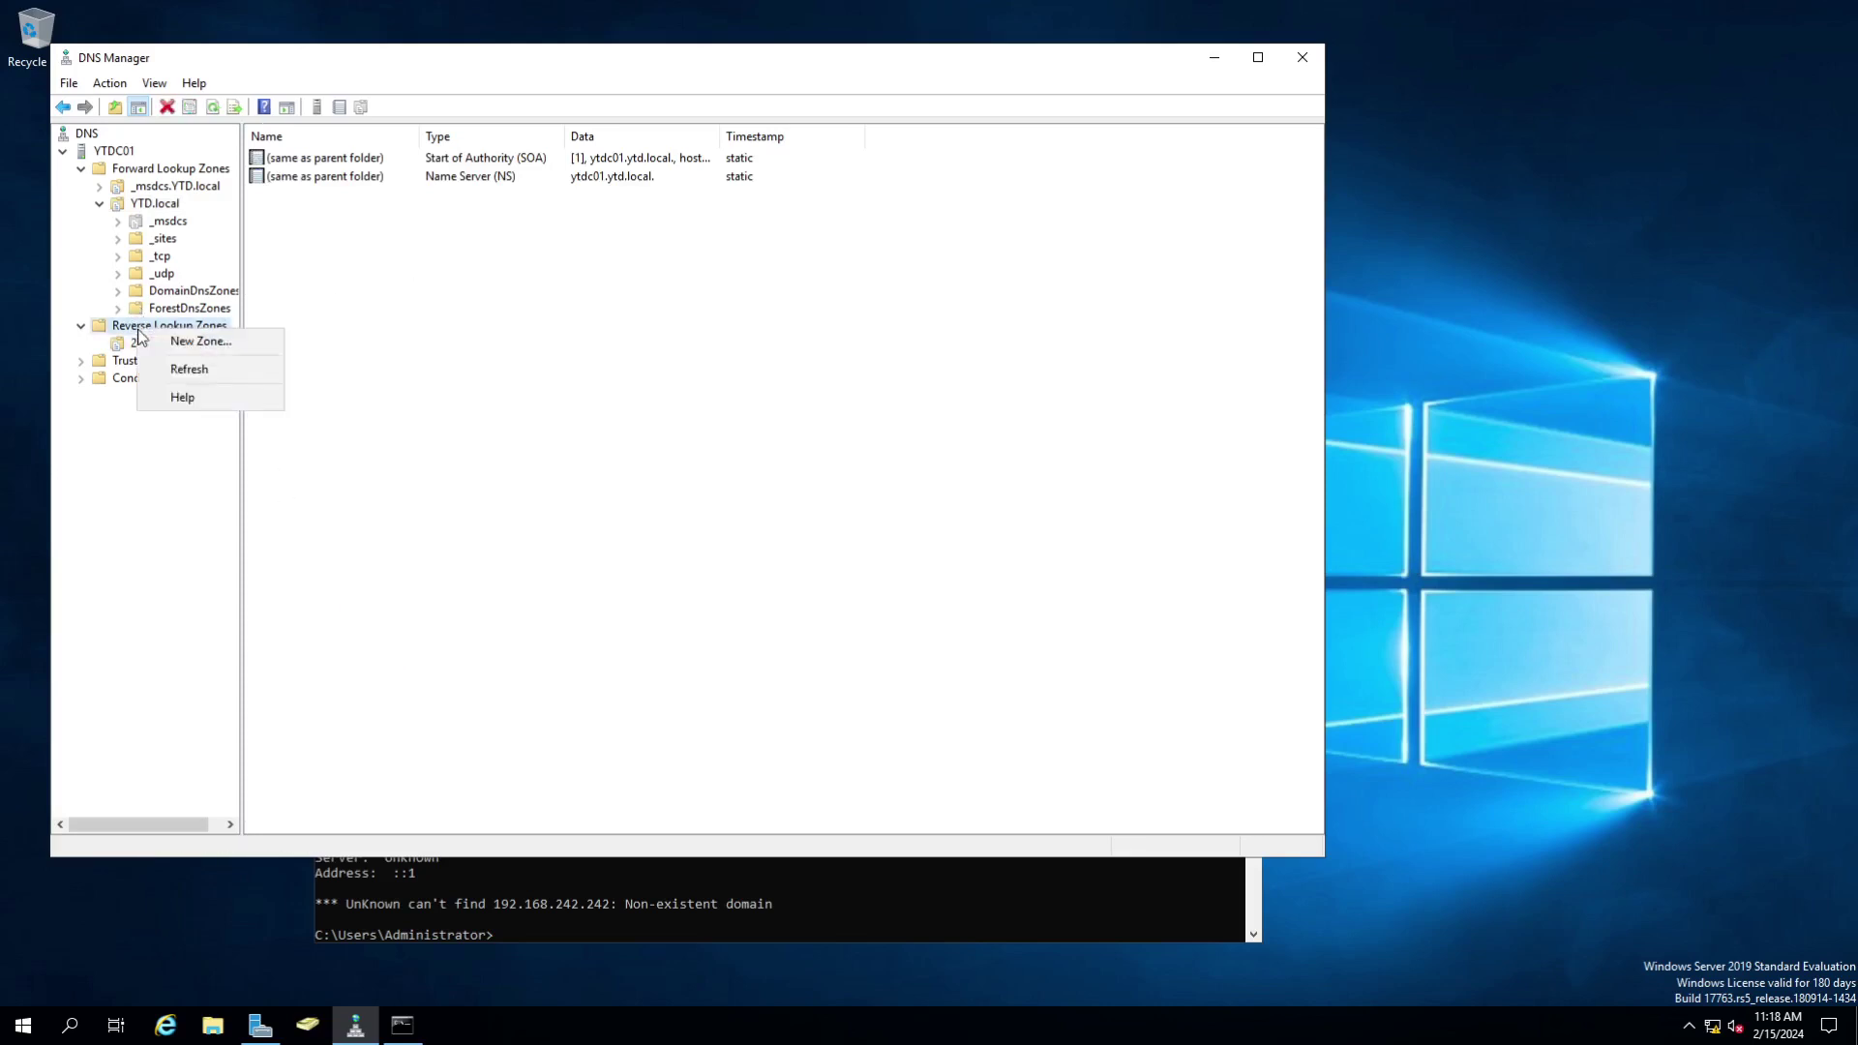
click(189, 368)
click(184, 344)
click(354, 197)
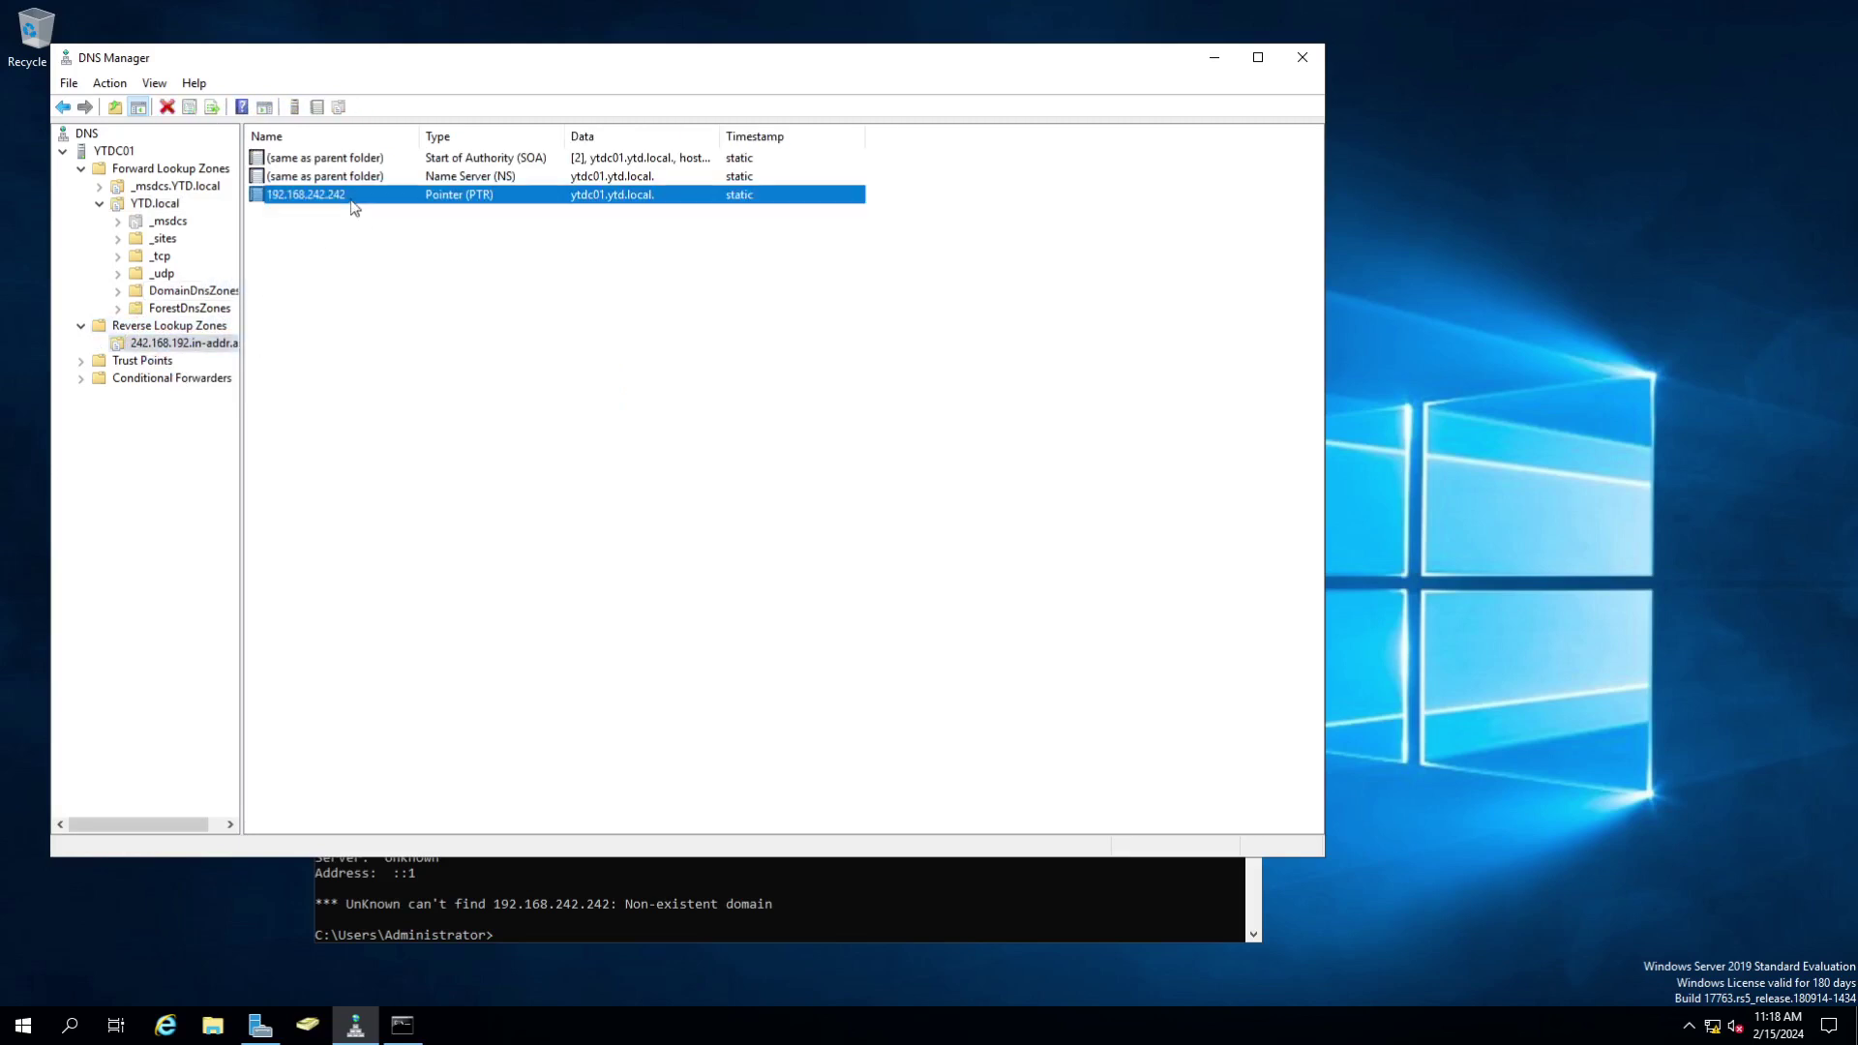
- Run ipconfig /flushdns again in Command Prompt, retest nslookup of 192.168.242.242, and close the Command Prompt
click(649, 883)
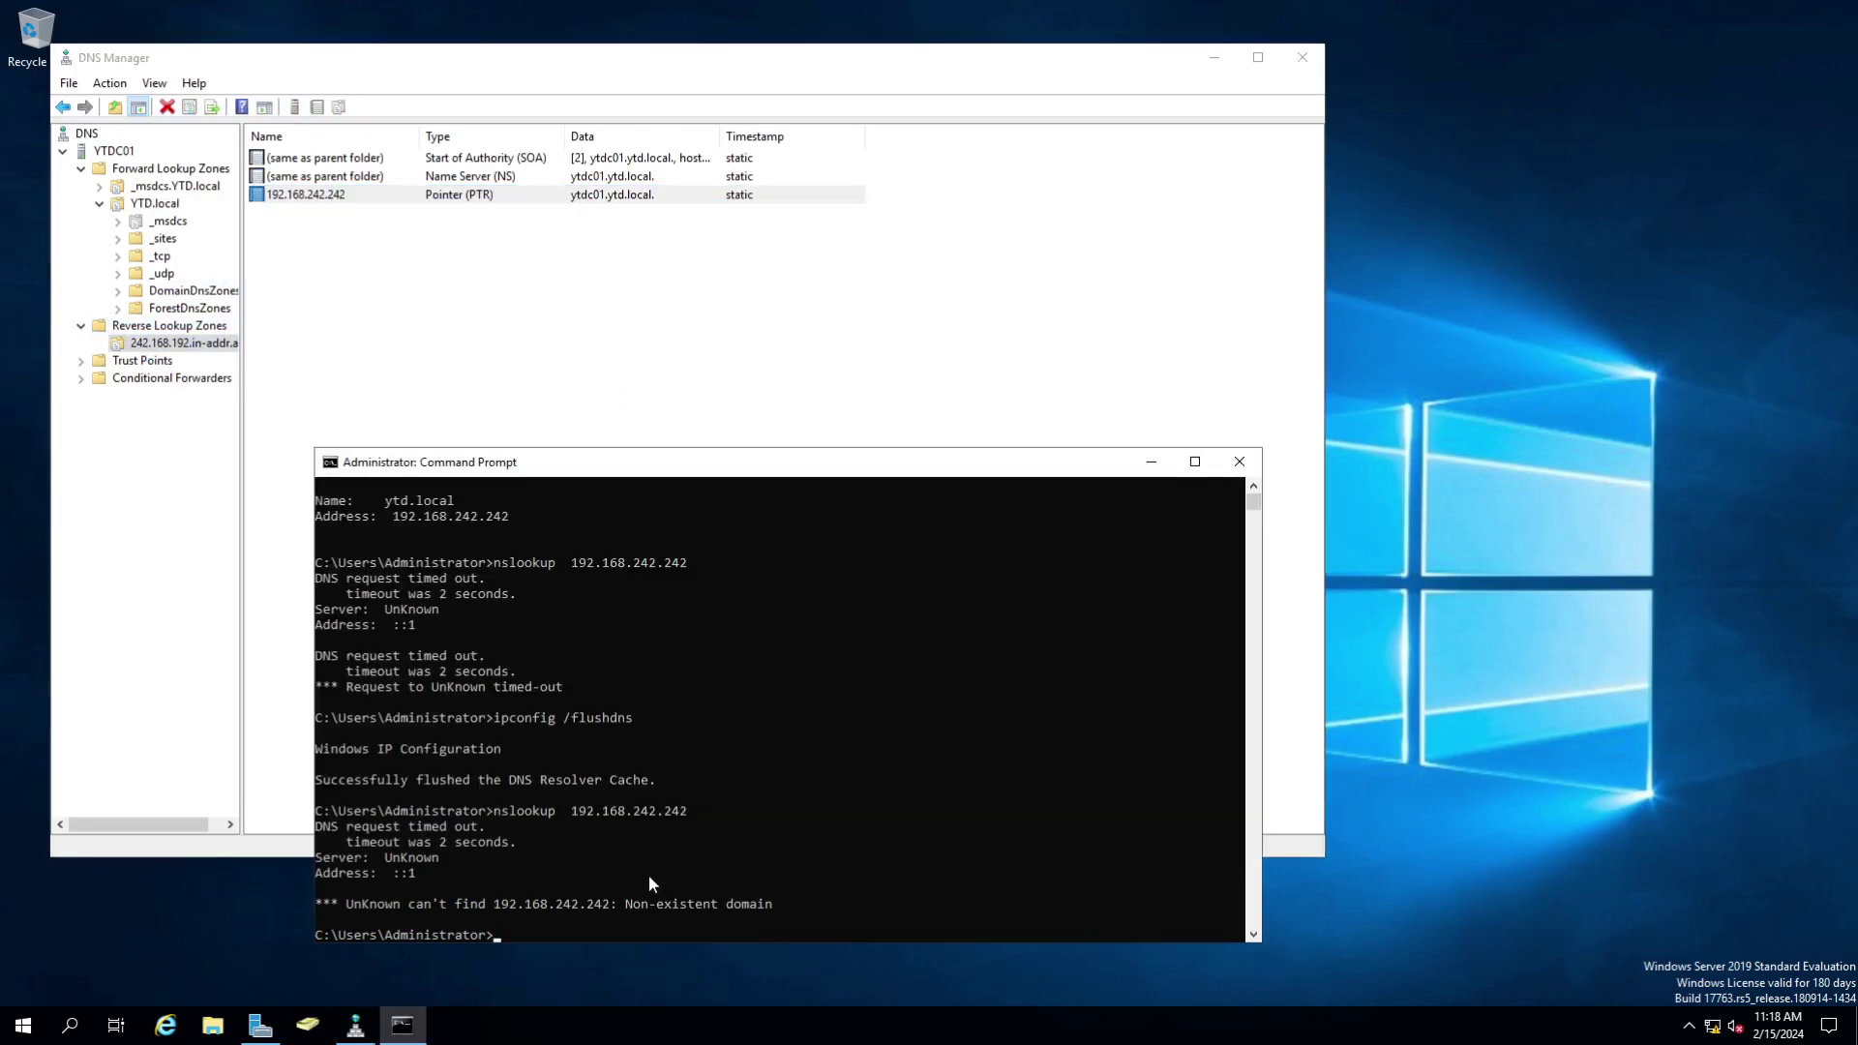
key(Up)
key(BackSpace)
key(BackSpace)
key(BackSpace)
key(BackSpace)
key(BackSpace)
key(BackSpace)
key(BackSpace)
key(BackSpace)
key(BackSpace)
key(BackSpace)
key(BackSpace)
key(BackSpace)
key(BackSpace)
key(BackSpace)
key(BackSpace)
key(BackSpace)
text(ytd.local)
key(Up)
key(Return)
key(Up)
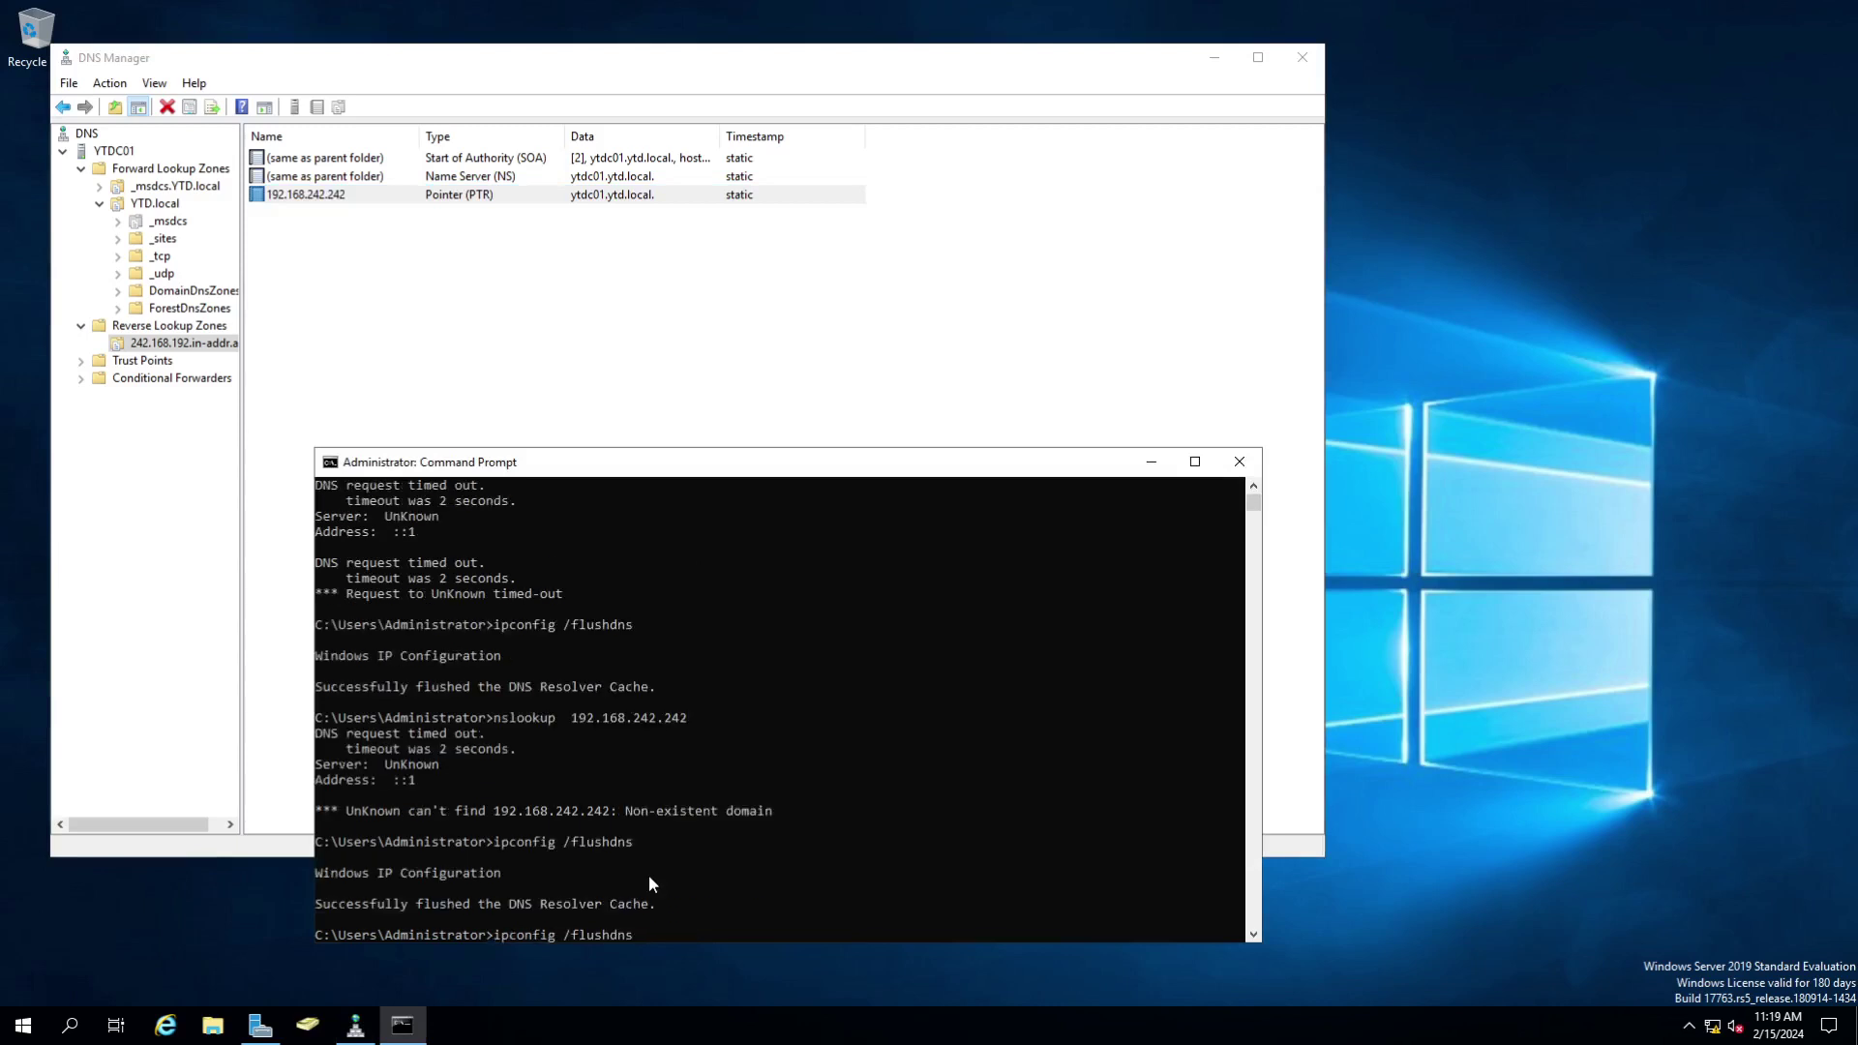
key(Up)
key(Return)
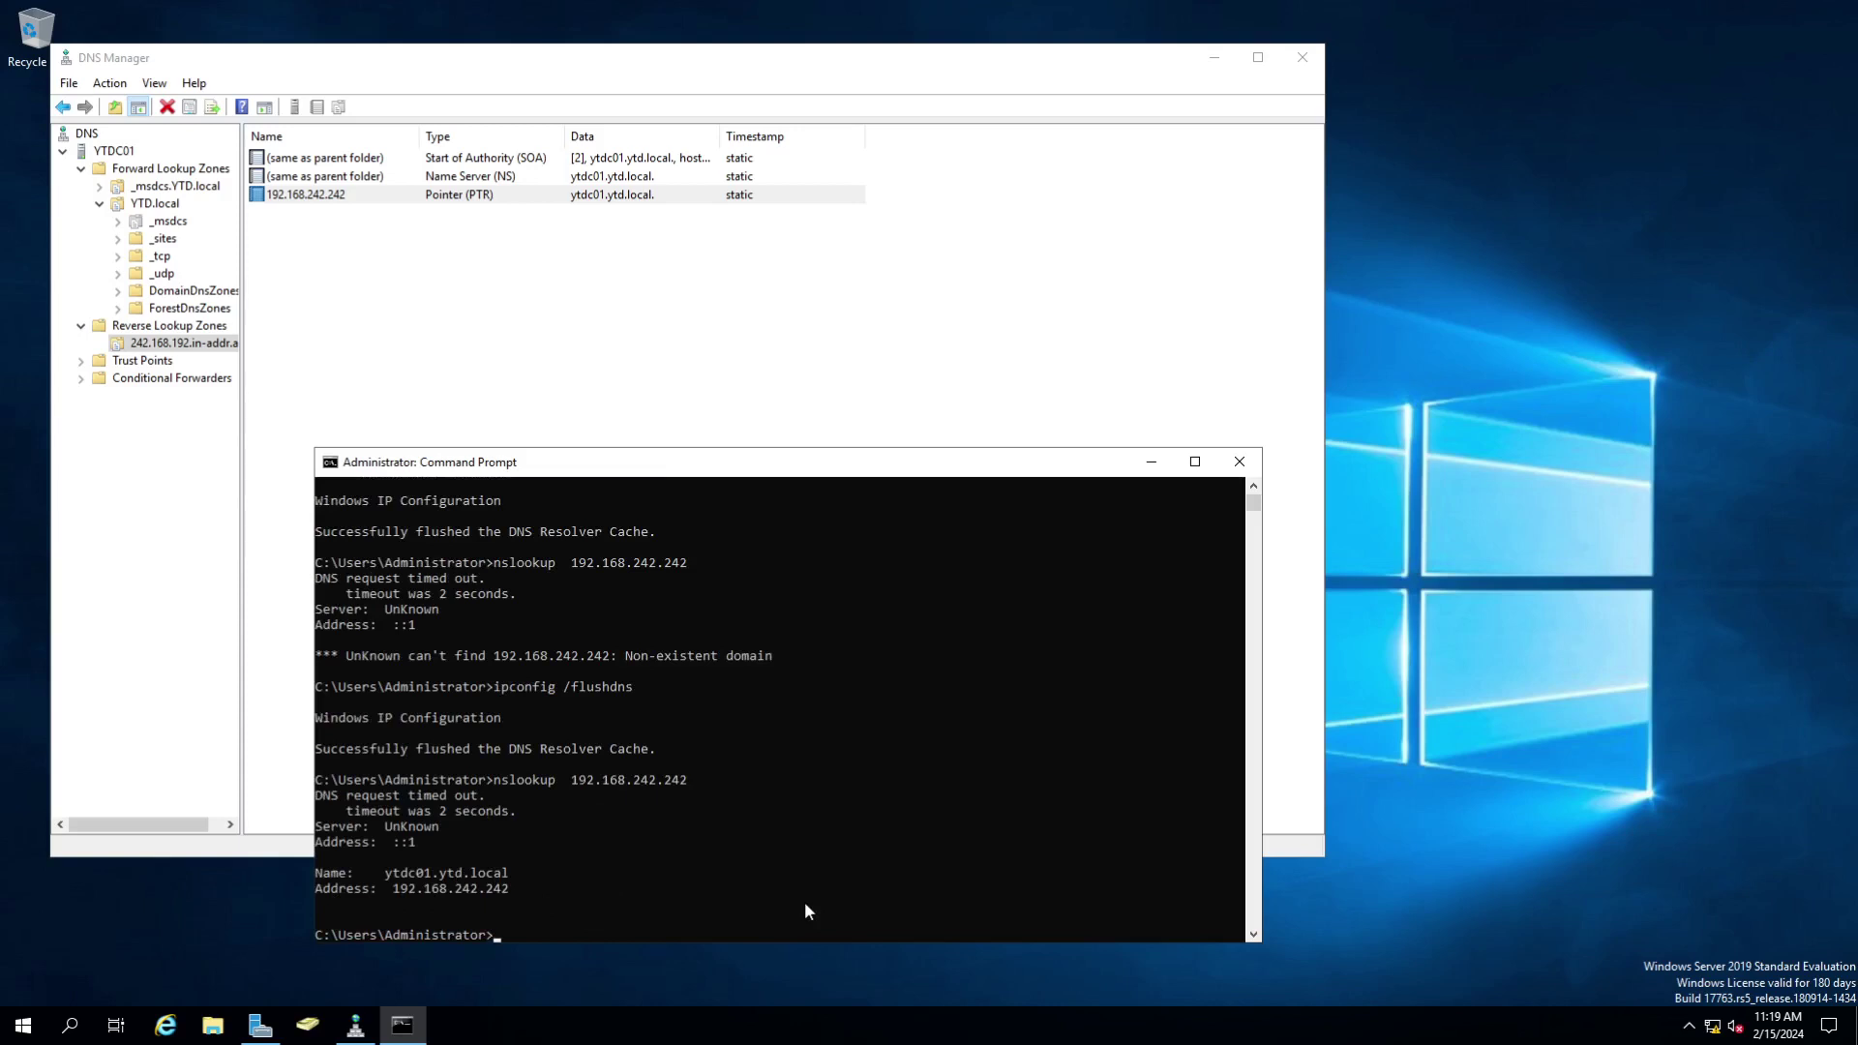
click(1240, 463)
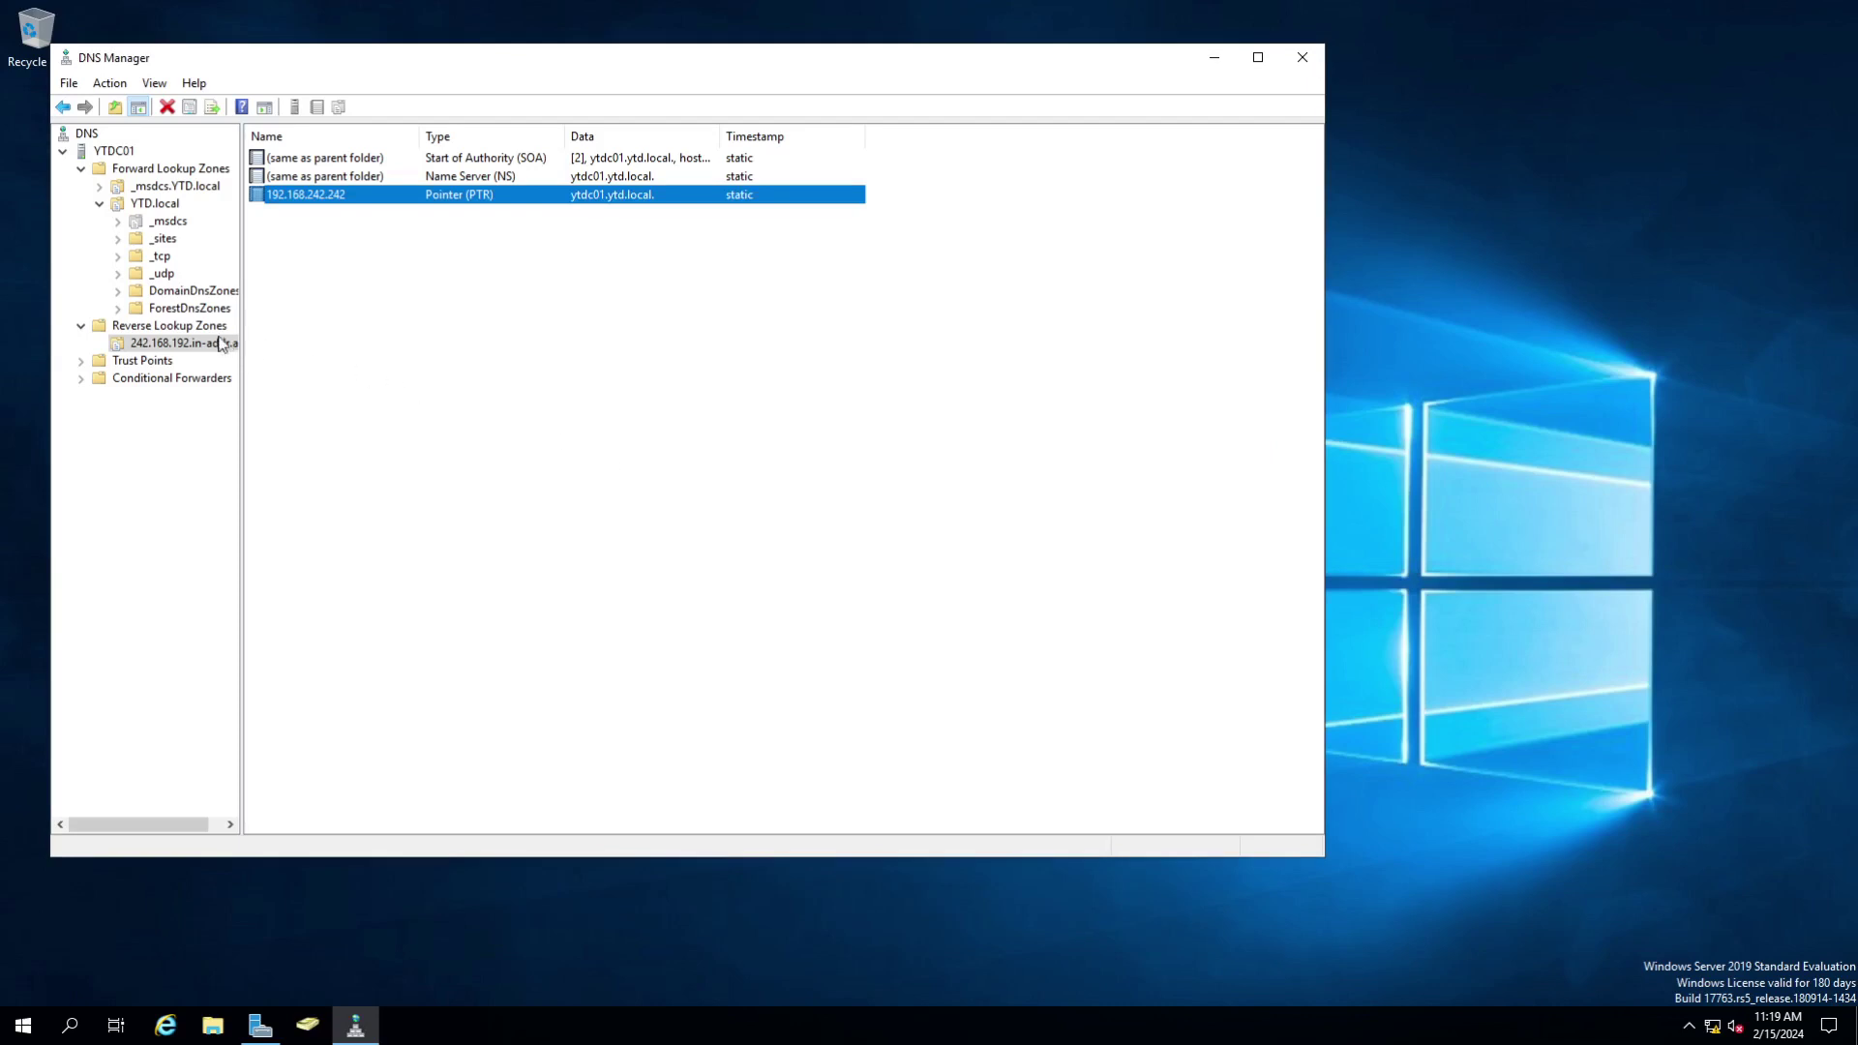
- Review the YTD.local forward zone's properties, including its general, name server, WINS and zone transfer settings
click(81, 326)
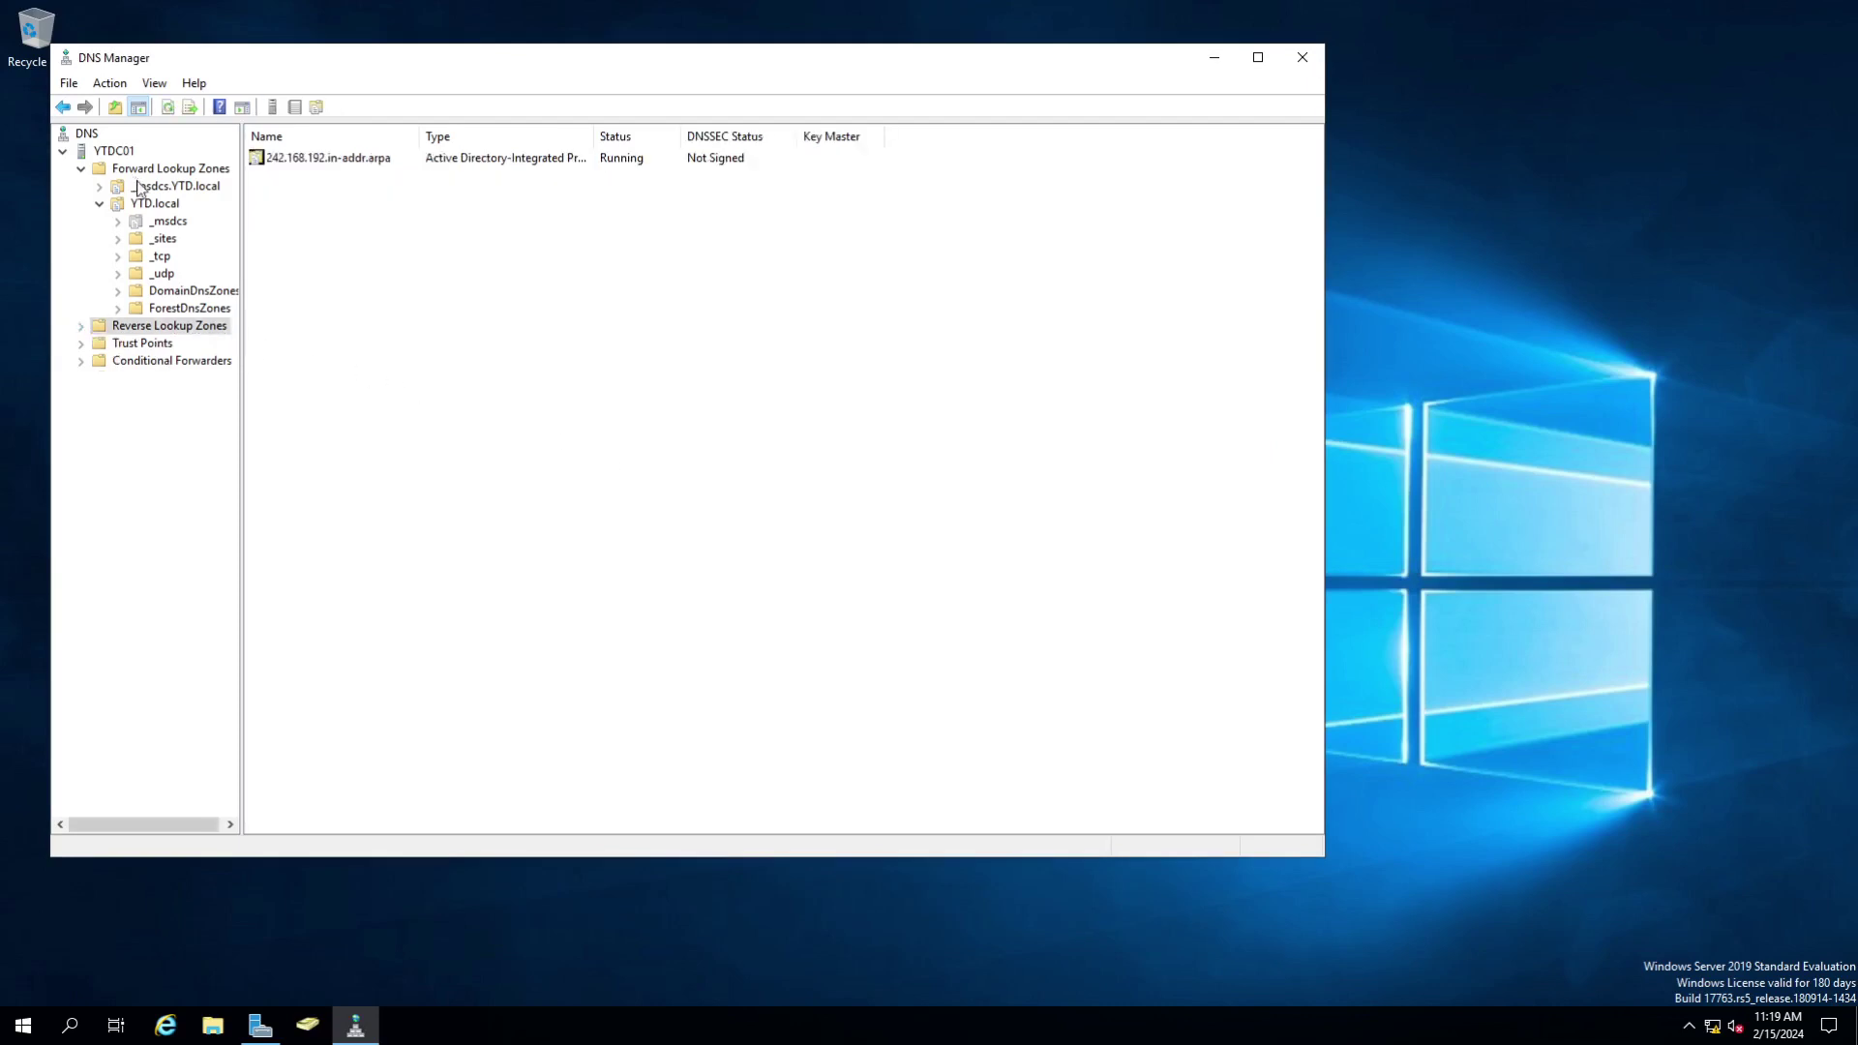
click(168, 205)
click(99, 206)
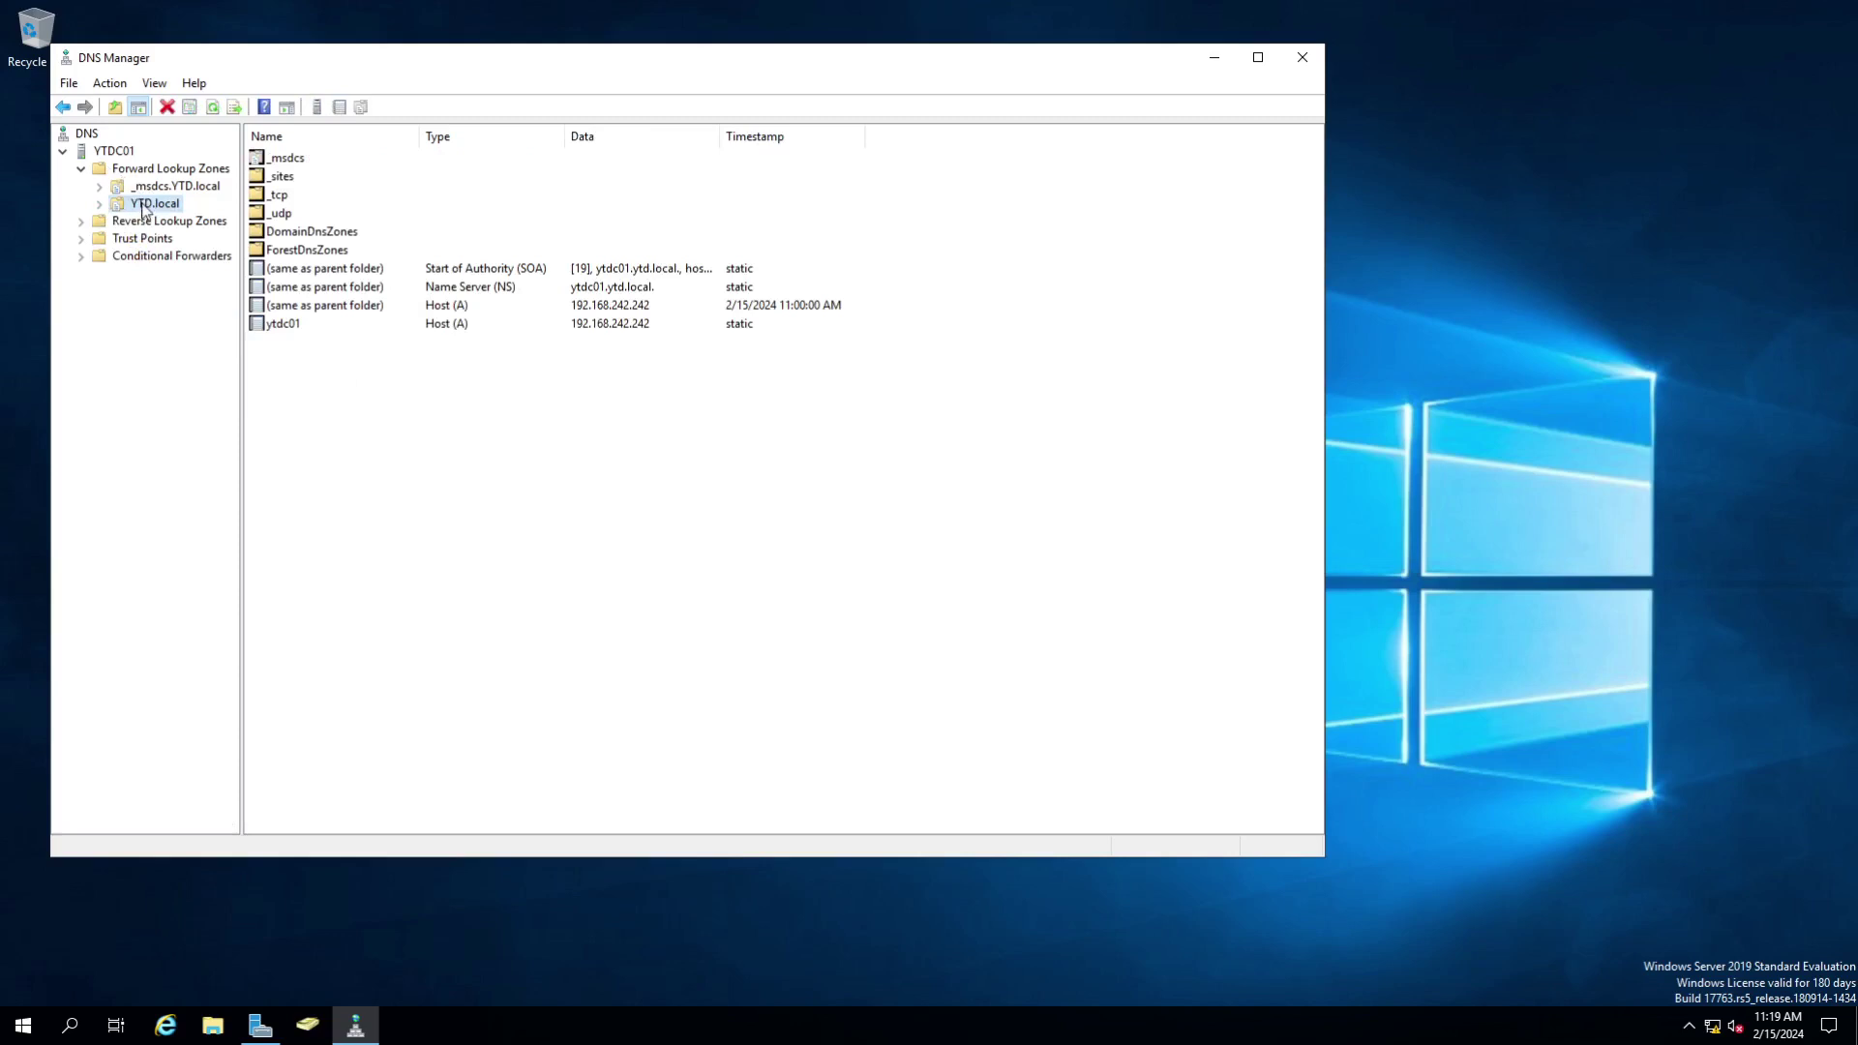
double_click(141, 204)
right_click(139, 202)
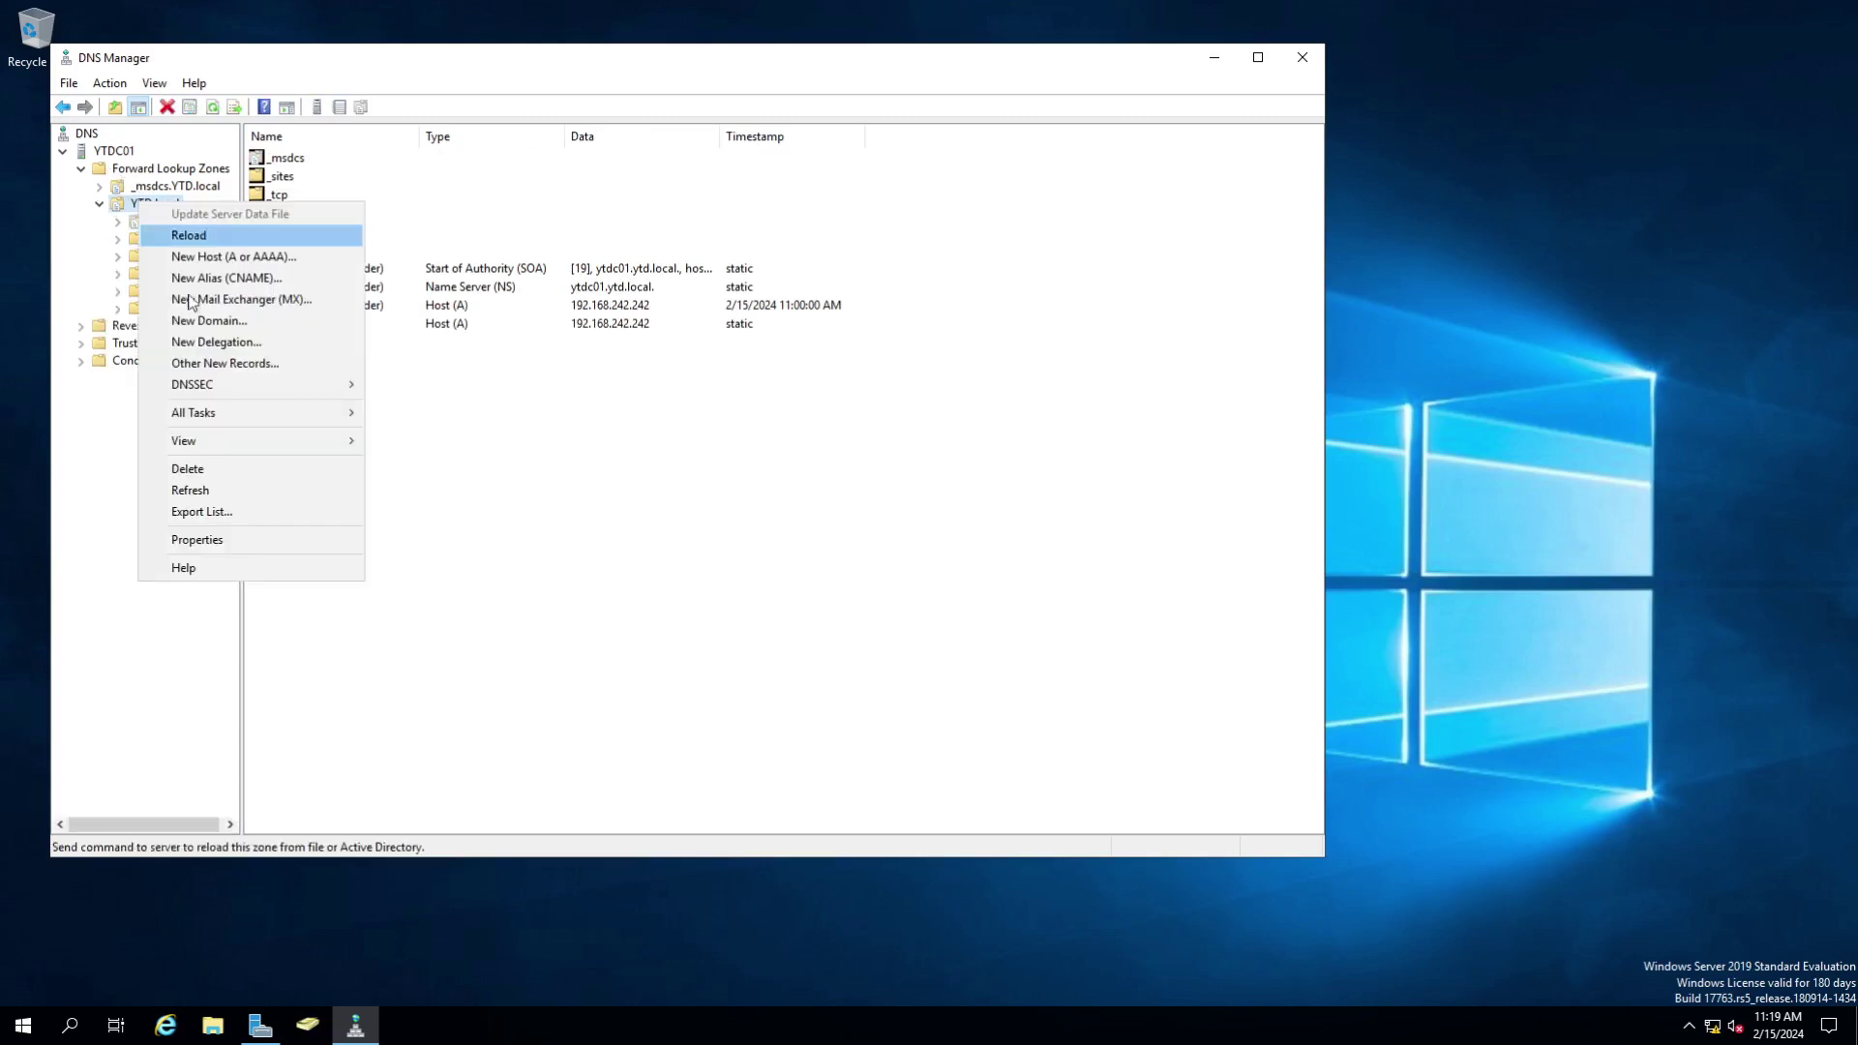
click(274, 539)
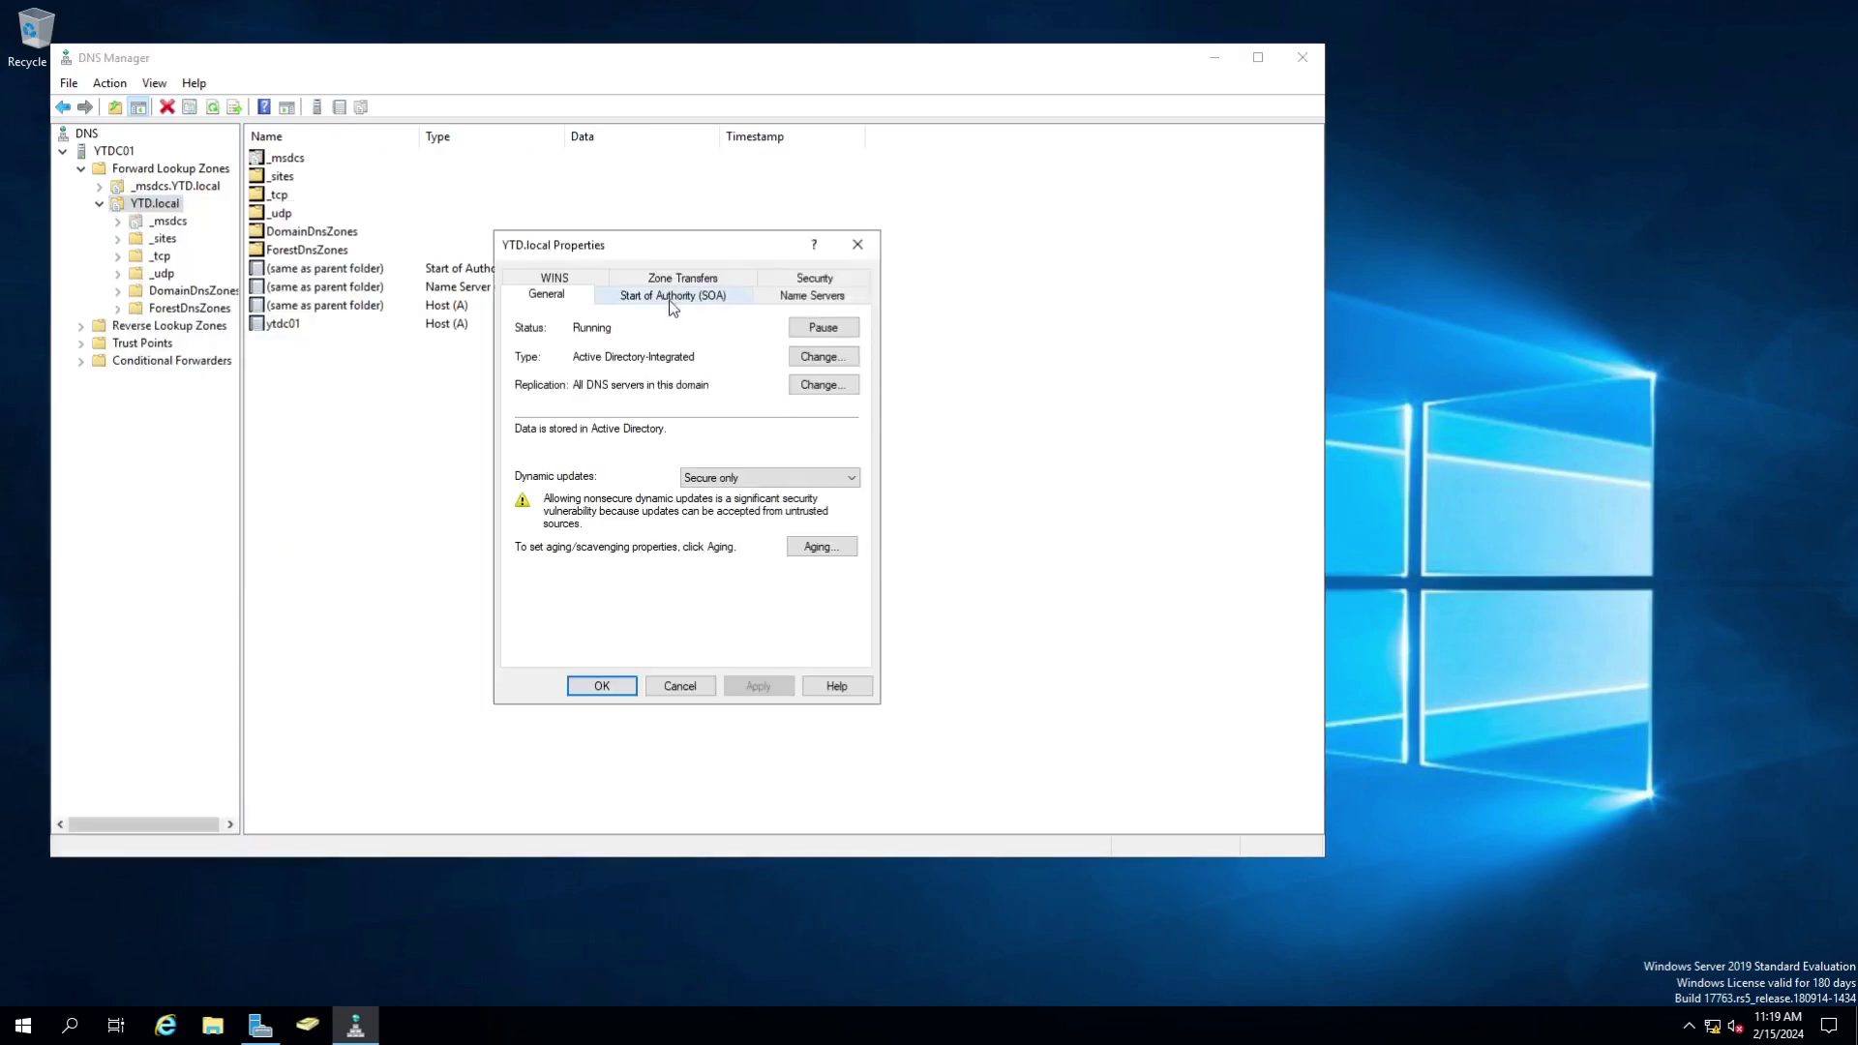
click(777, 296)
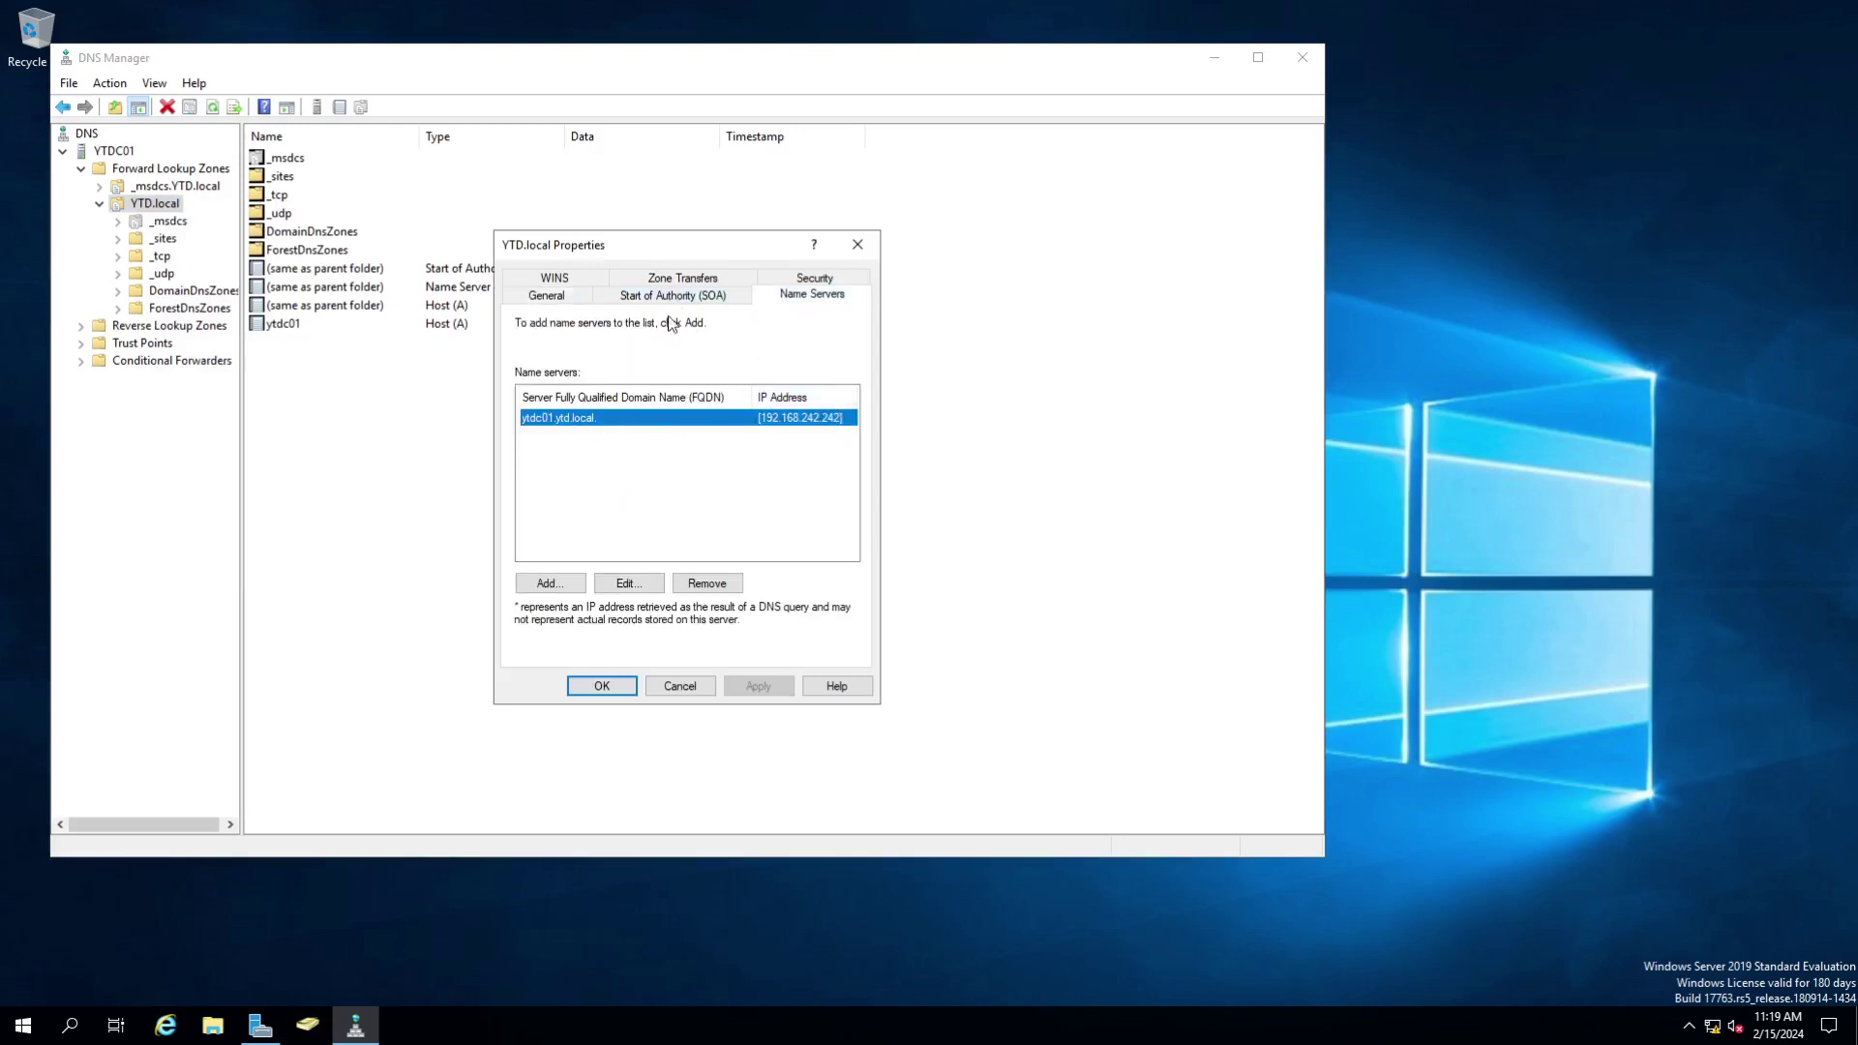
click(581, 280)
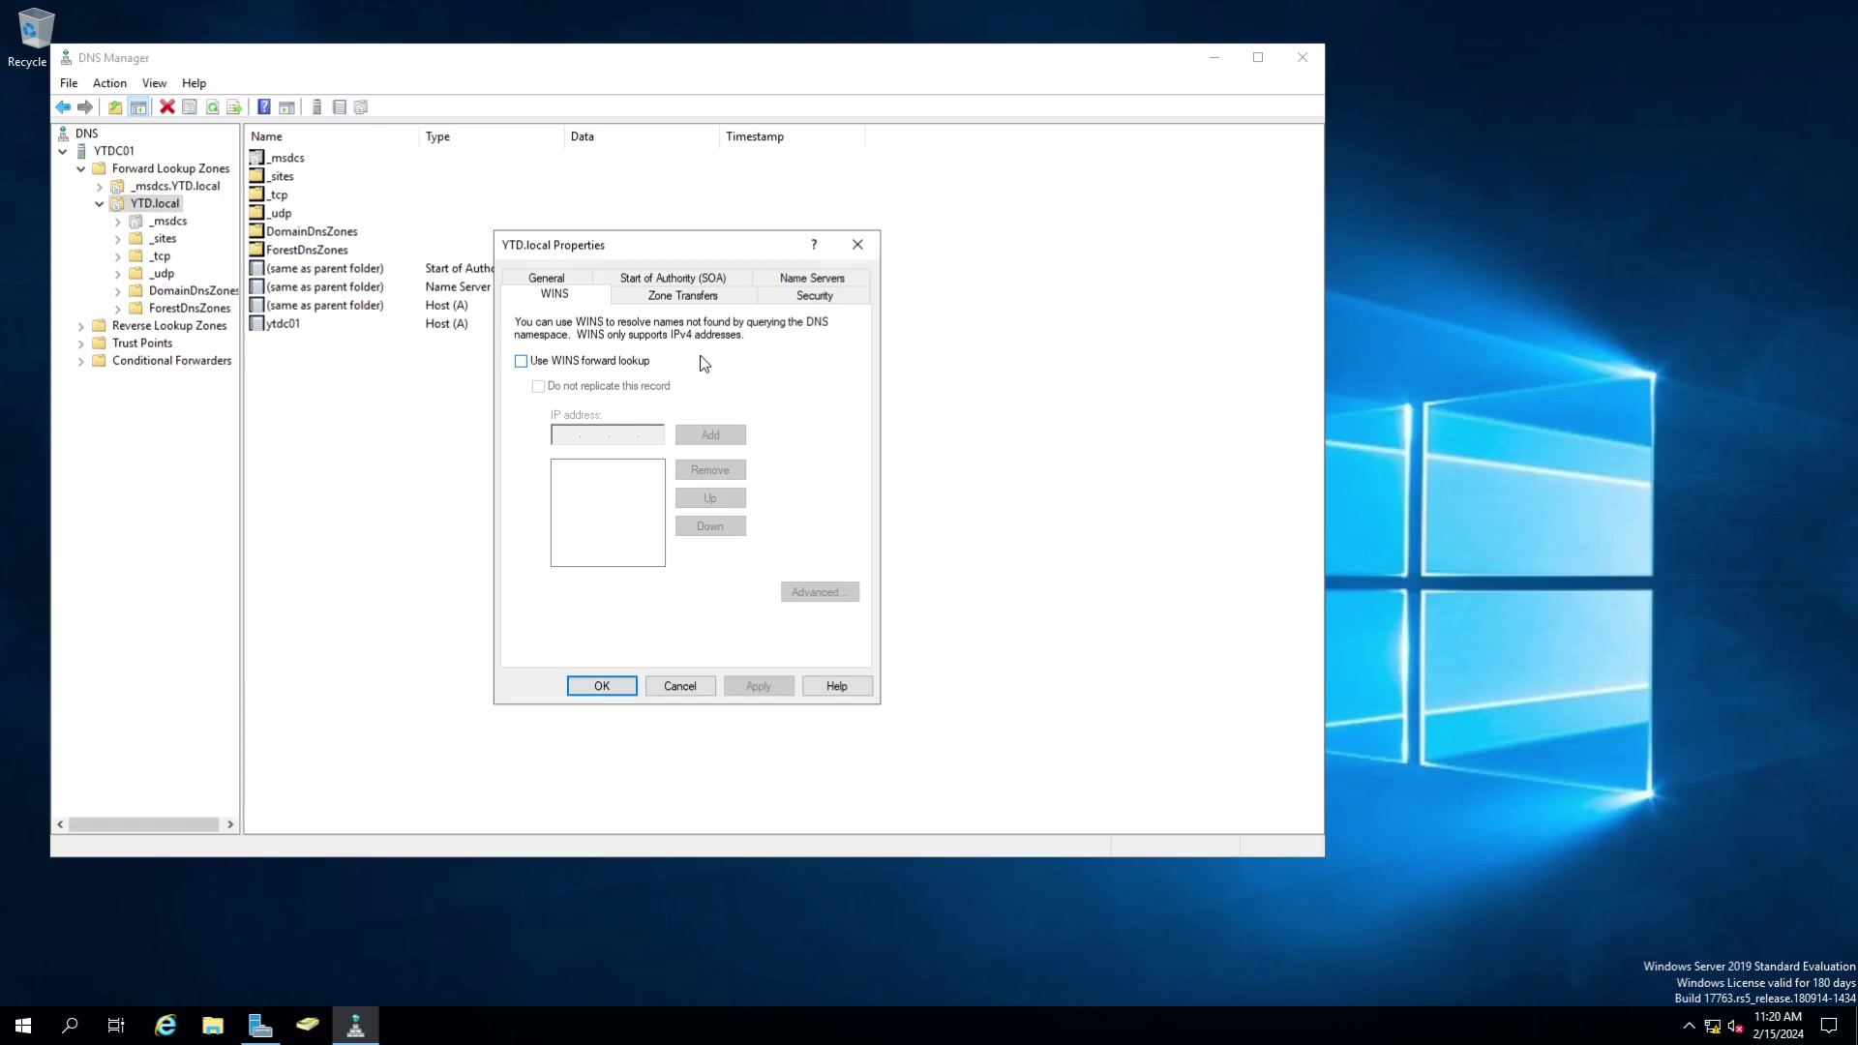
click(662, 296)
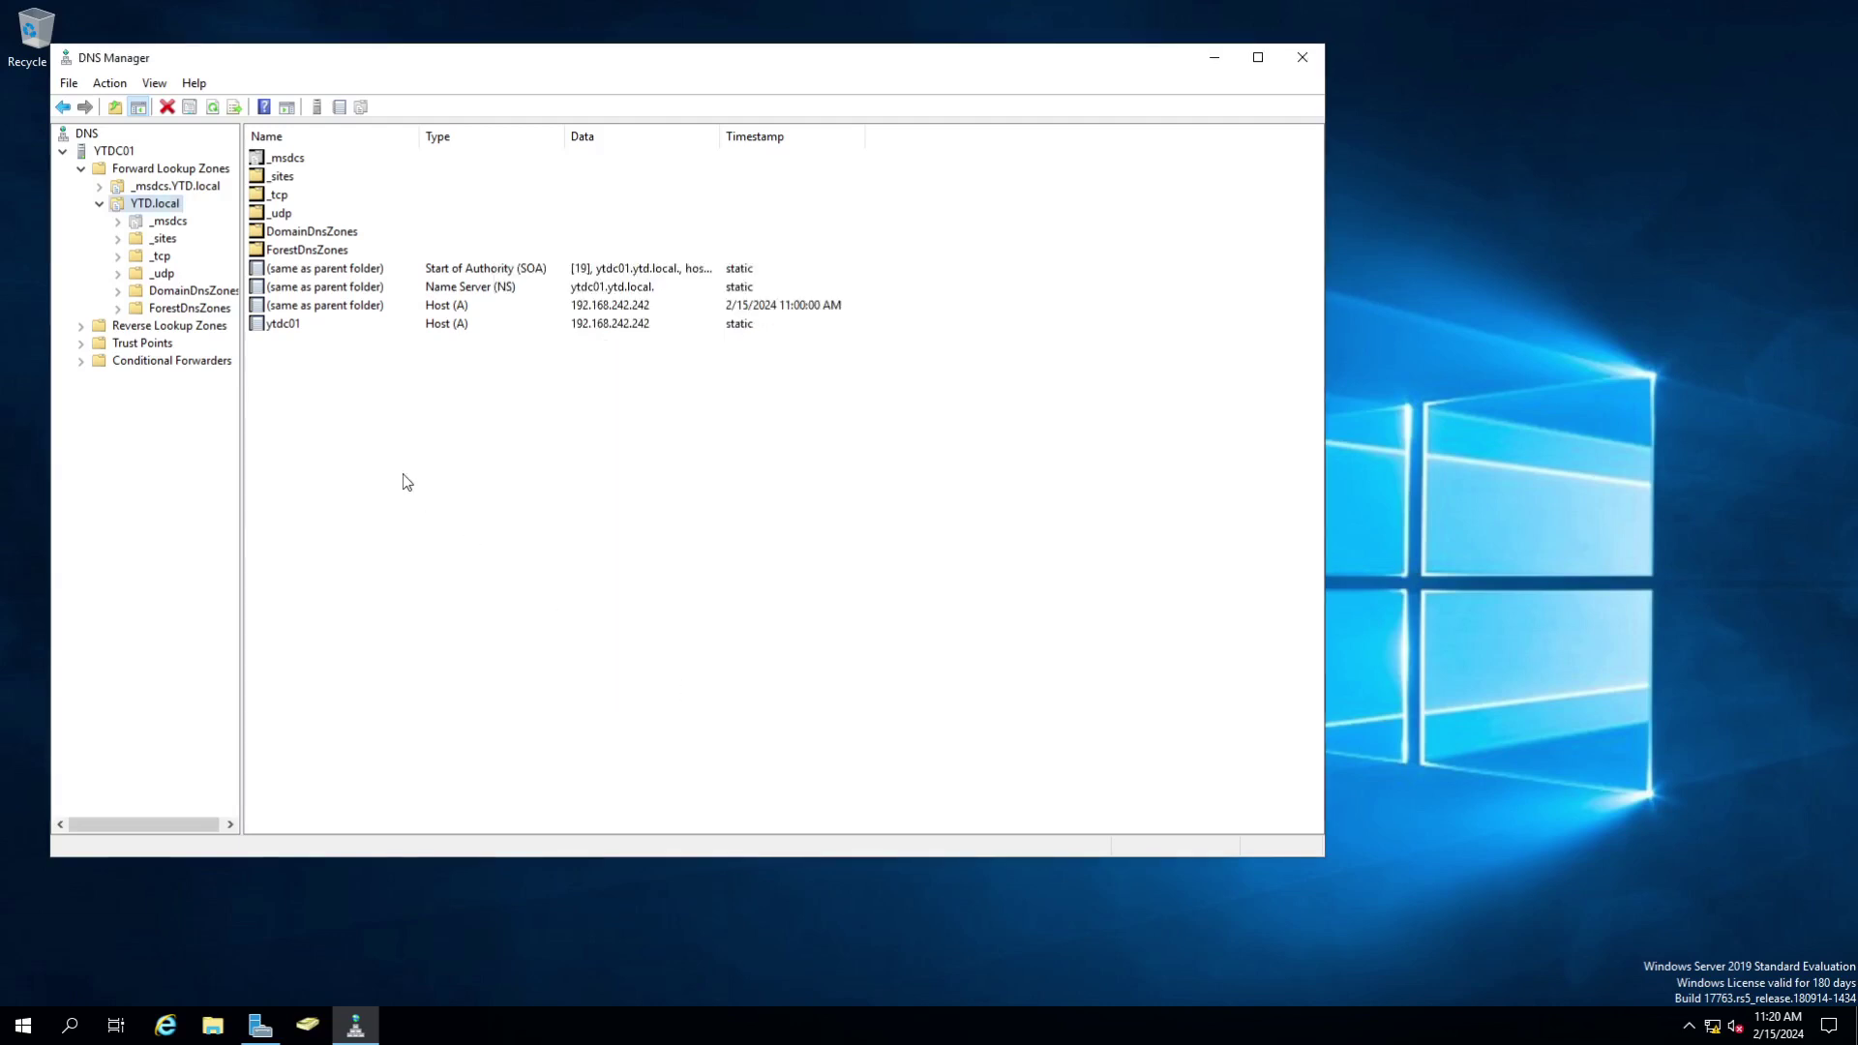
- Examine the YTDC01 DNS server's properties, covering its listening interfaces, forwarders and the full list of root hints
click(114, 153)
right_click(111, 154)
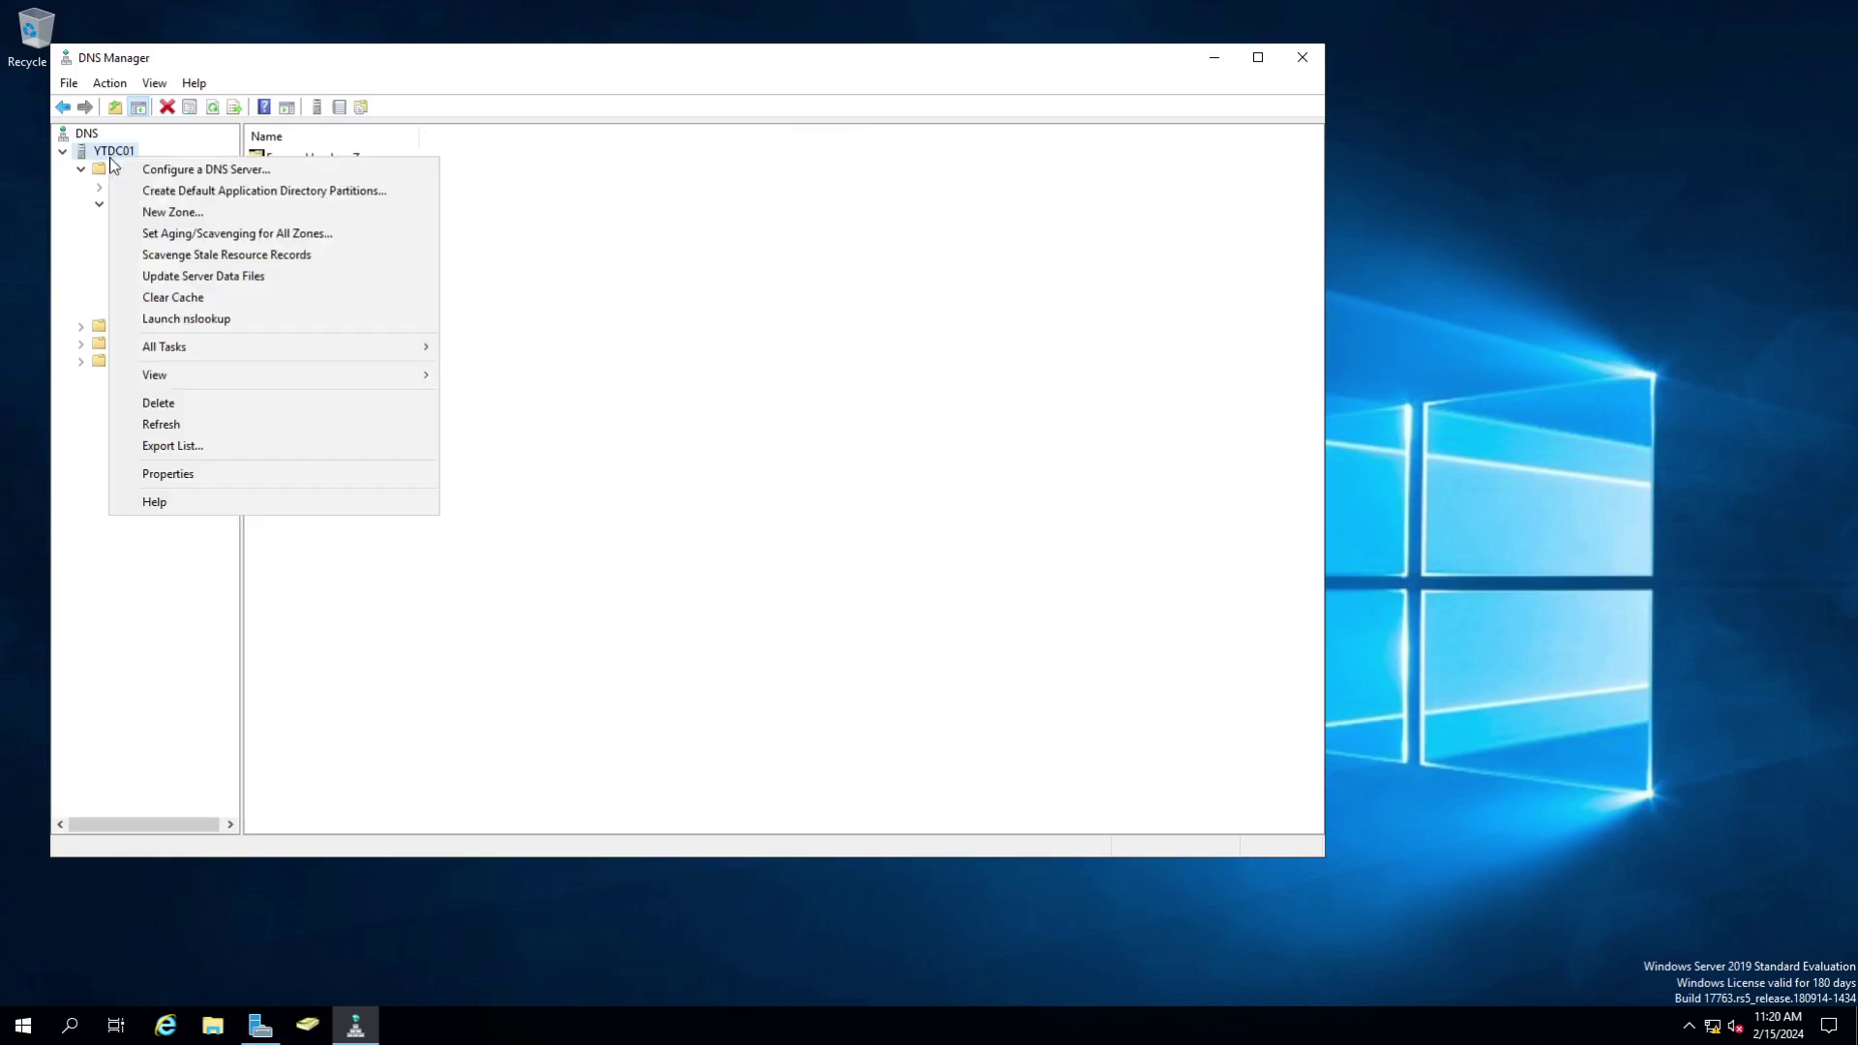
click(241, 475)
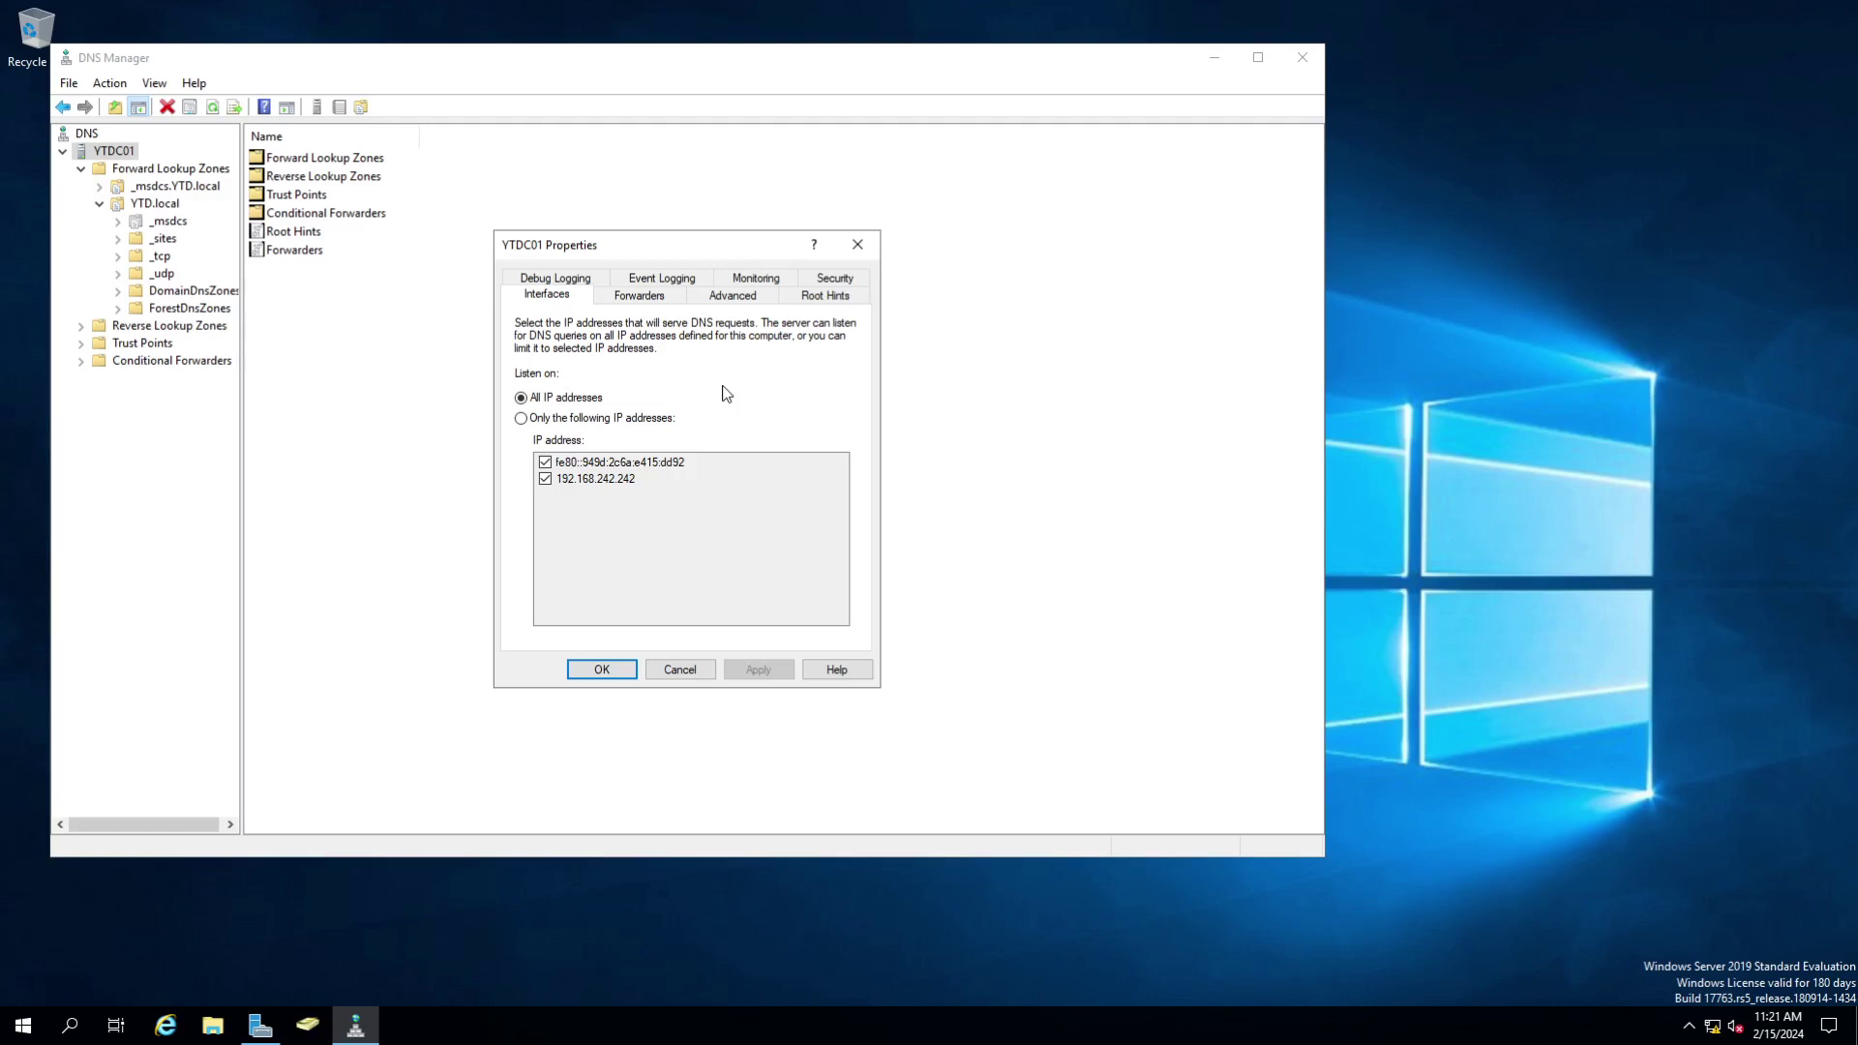
click(621, 298)
click(819, 301)
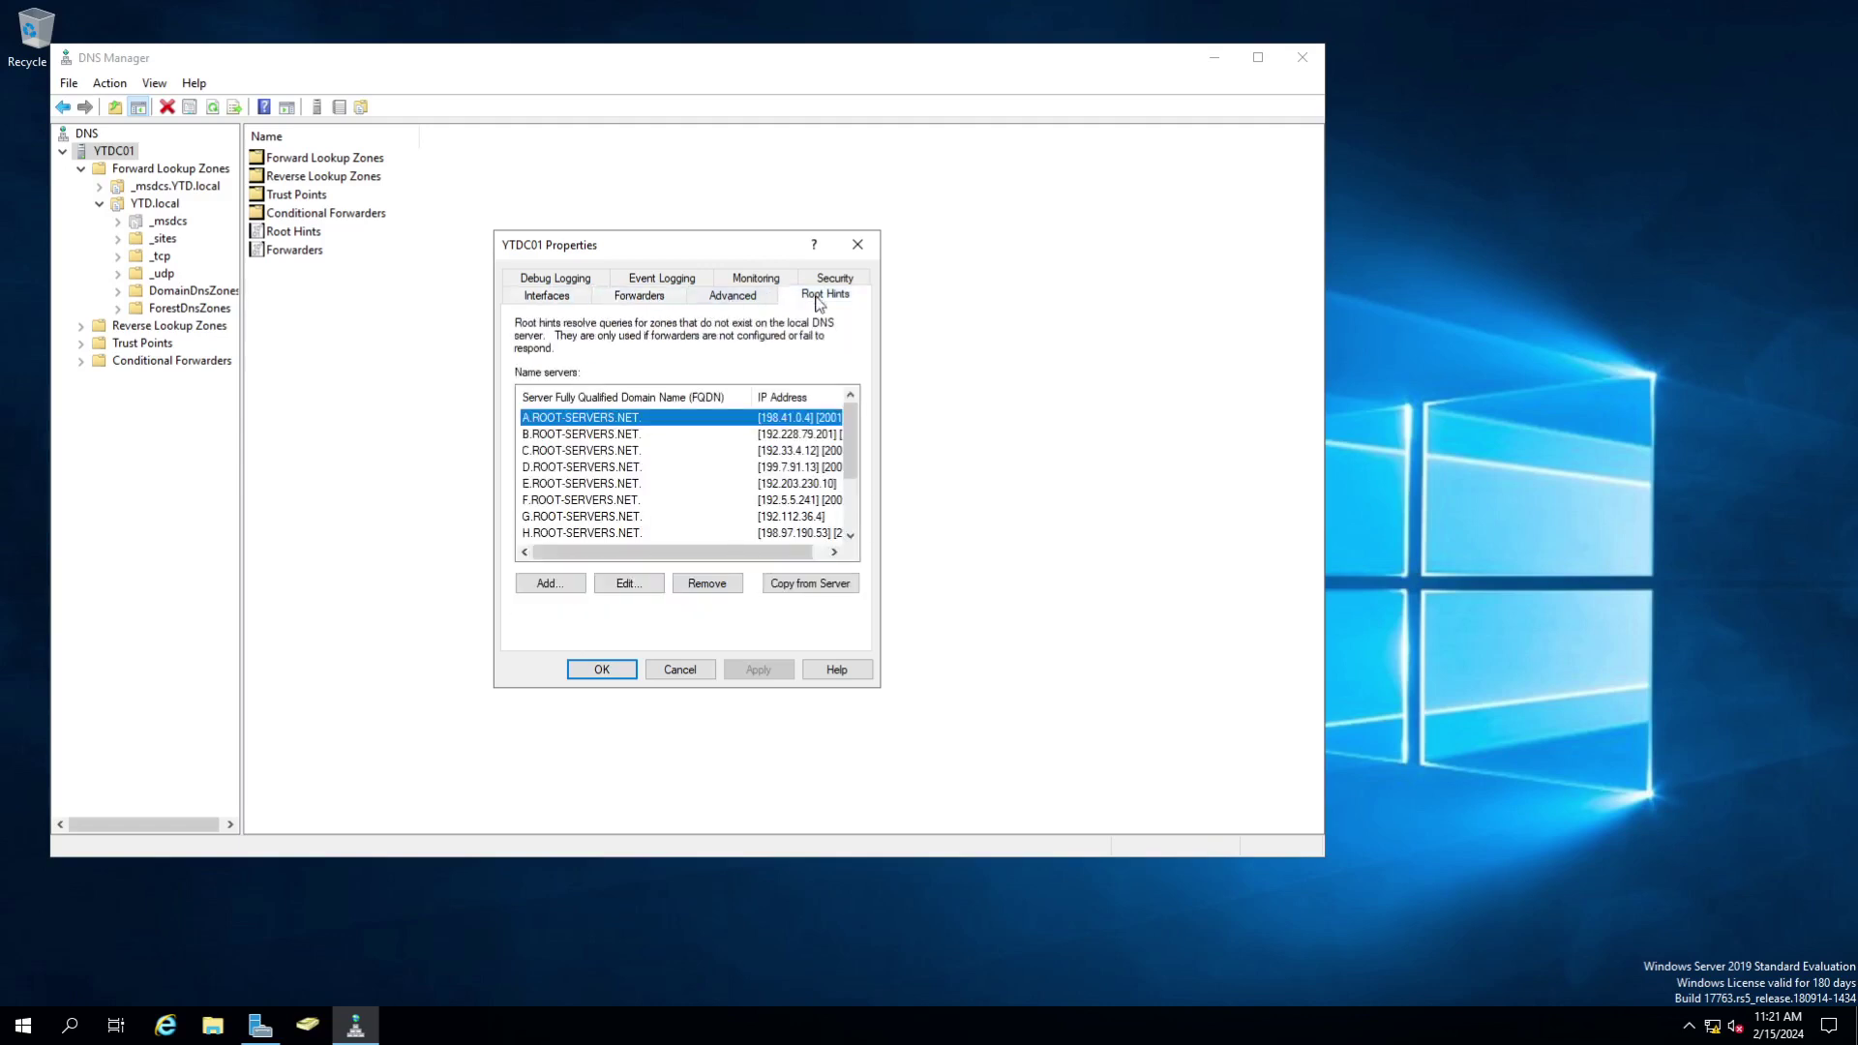
scroll(733, 472, down, 2)
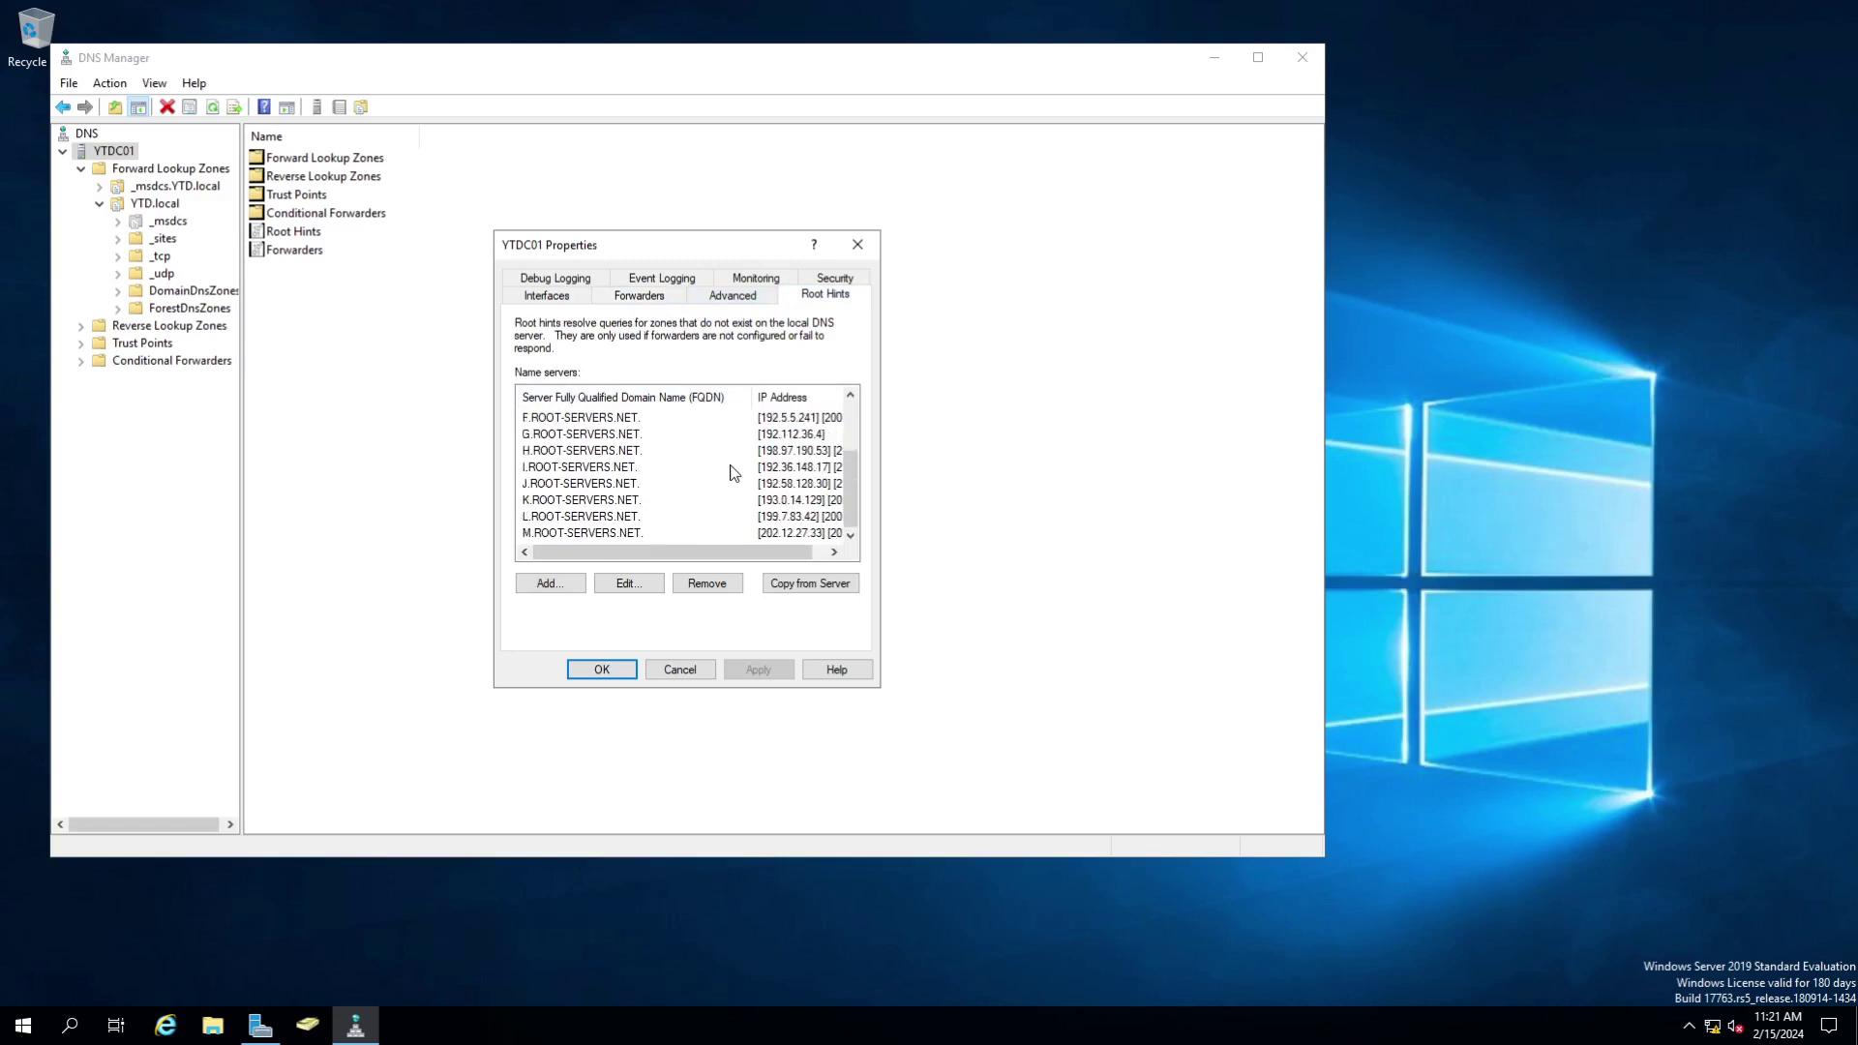
scroll(733, 472, up, 2)
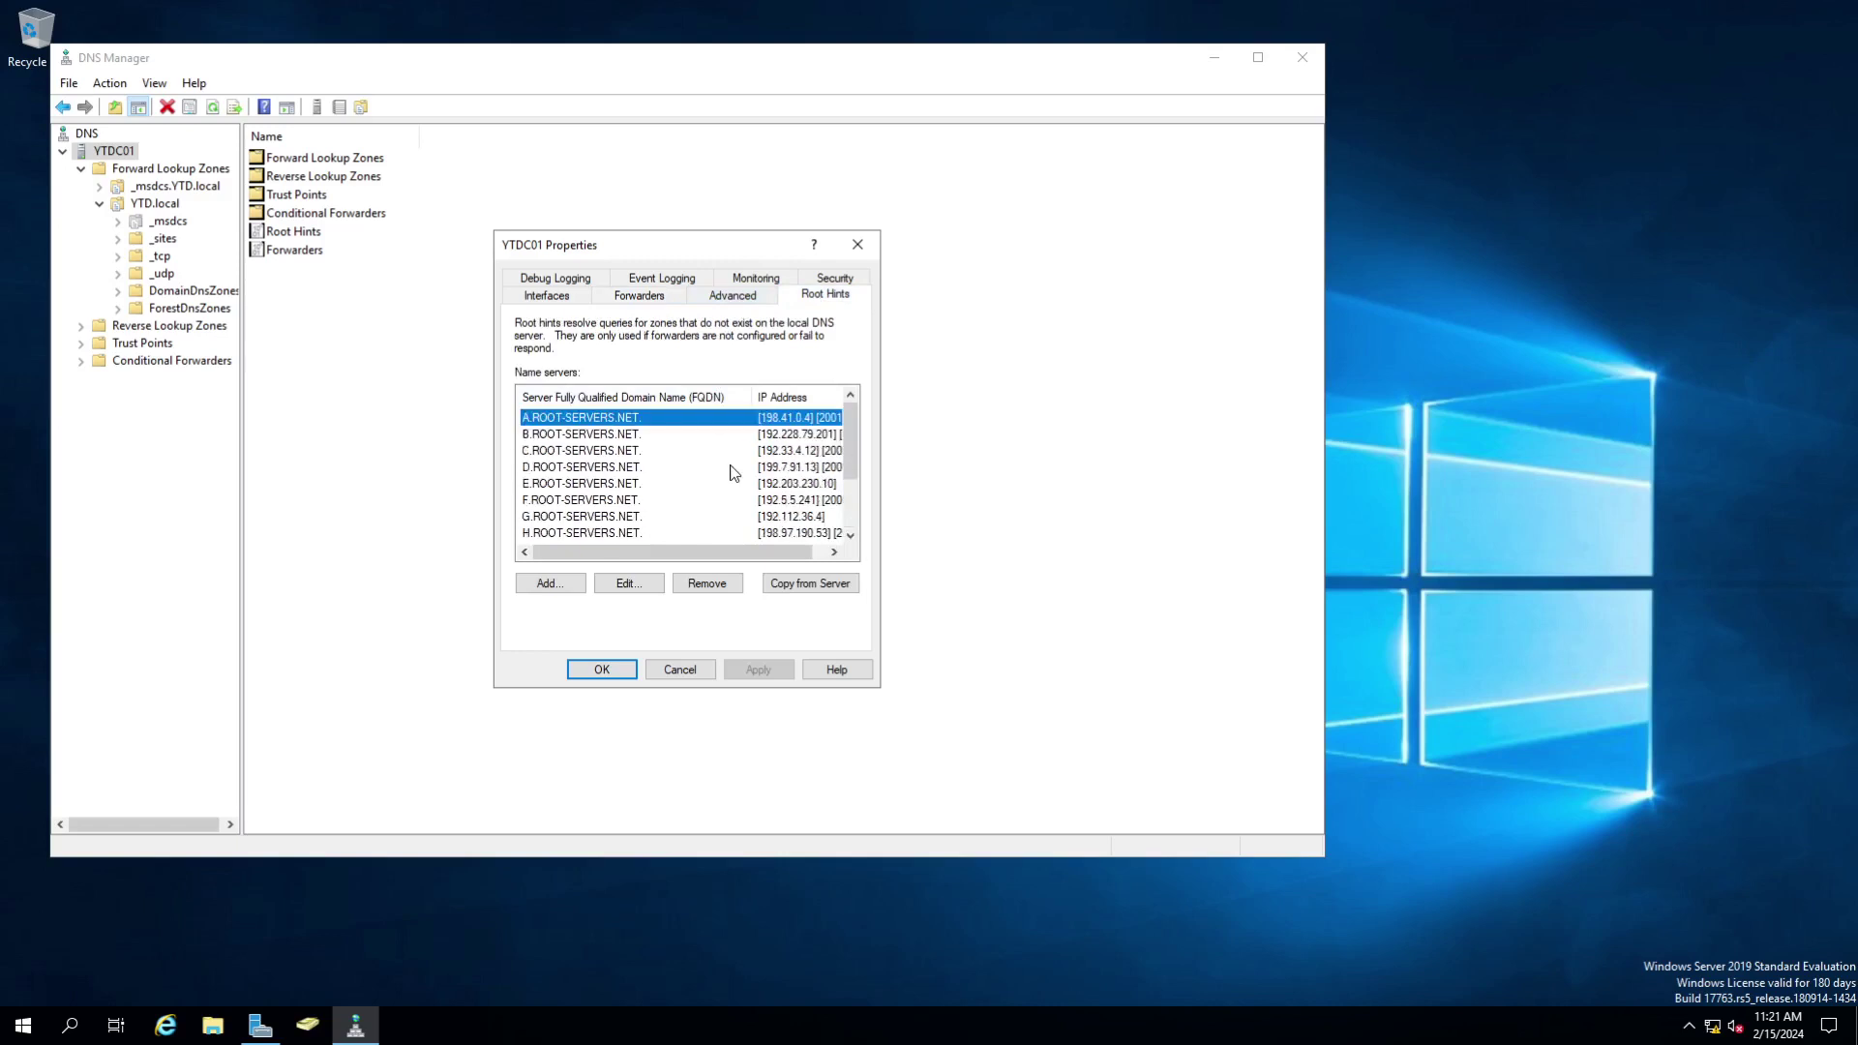
scroll(734, 472, down, 2)
scroll(734, 472, up, 2)
- Add 8.8.8.8 as a forwarder for the YTDC01 DNS server and apply the server properties
click(661, 298)
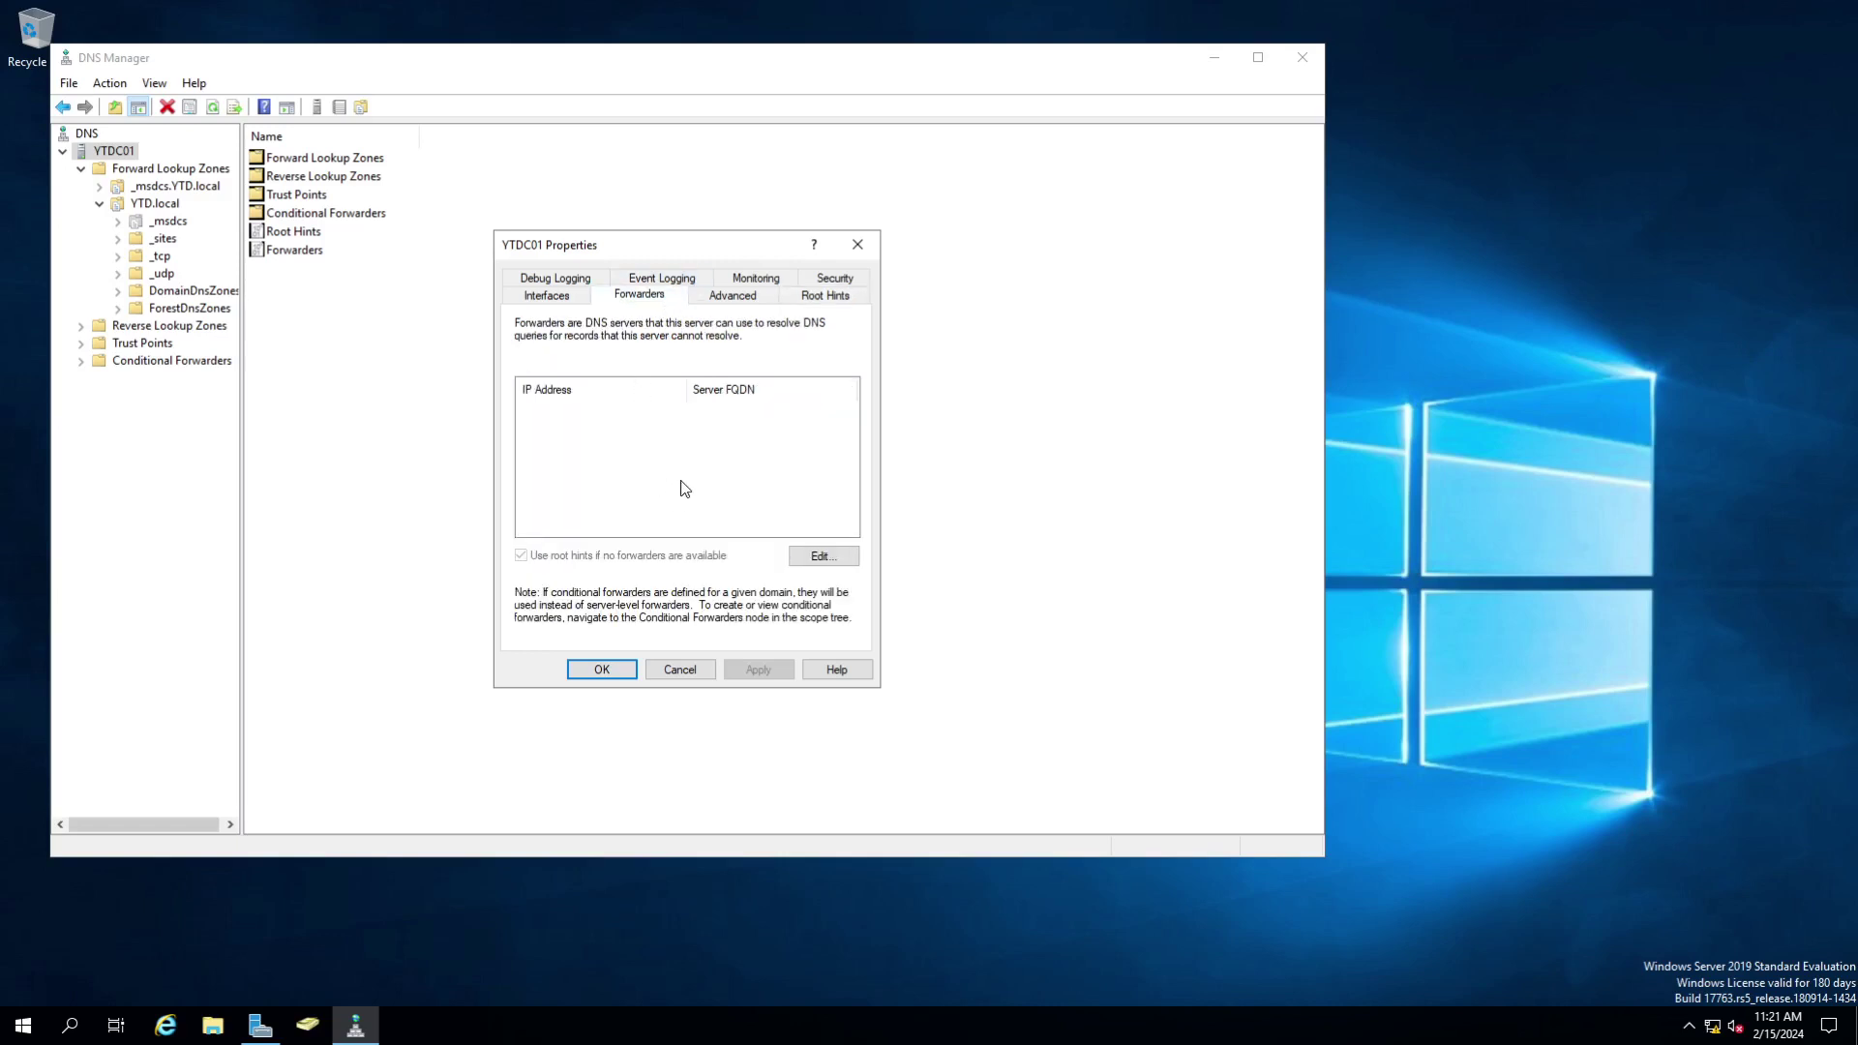
click(819, 558)
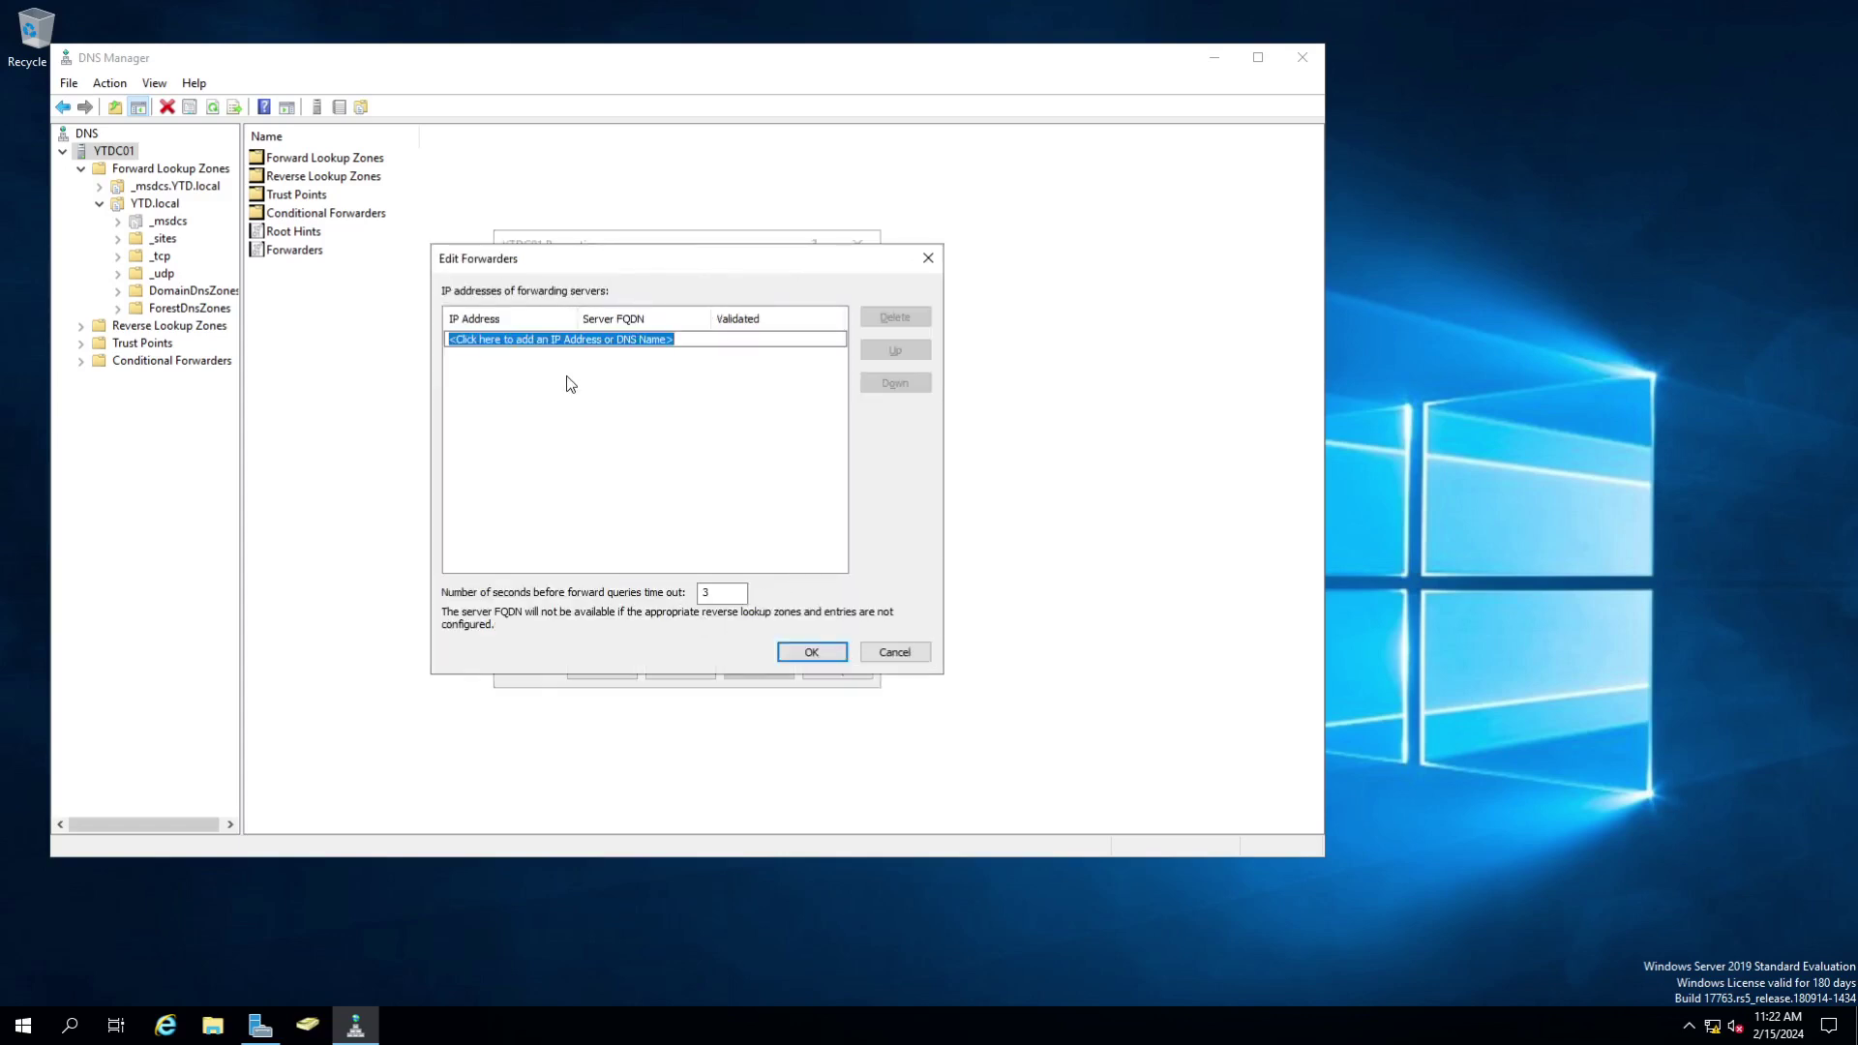
text(8.8.8.8)
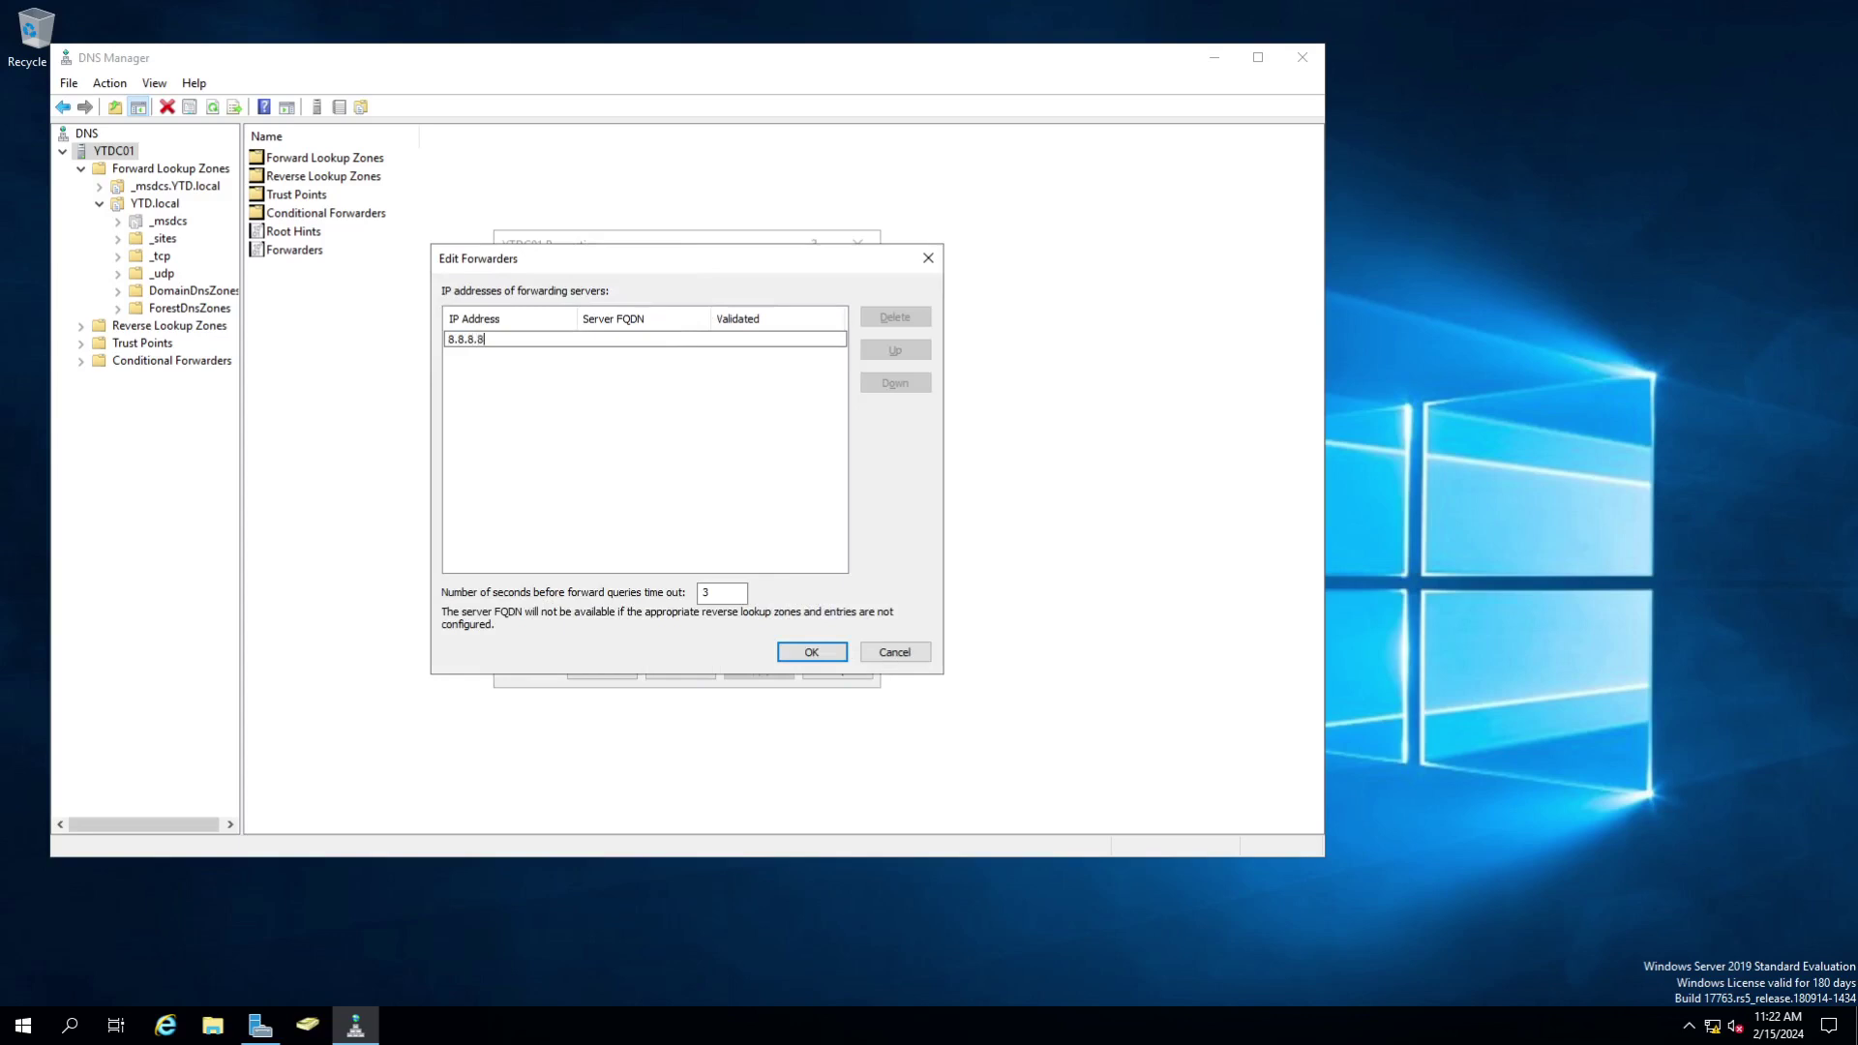
click(568, 441)
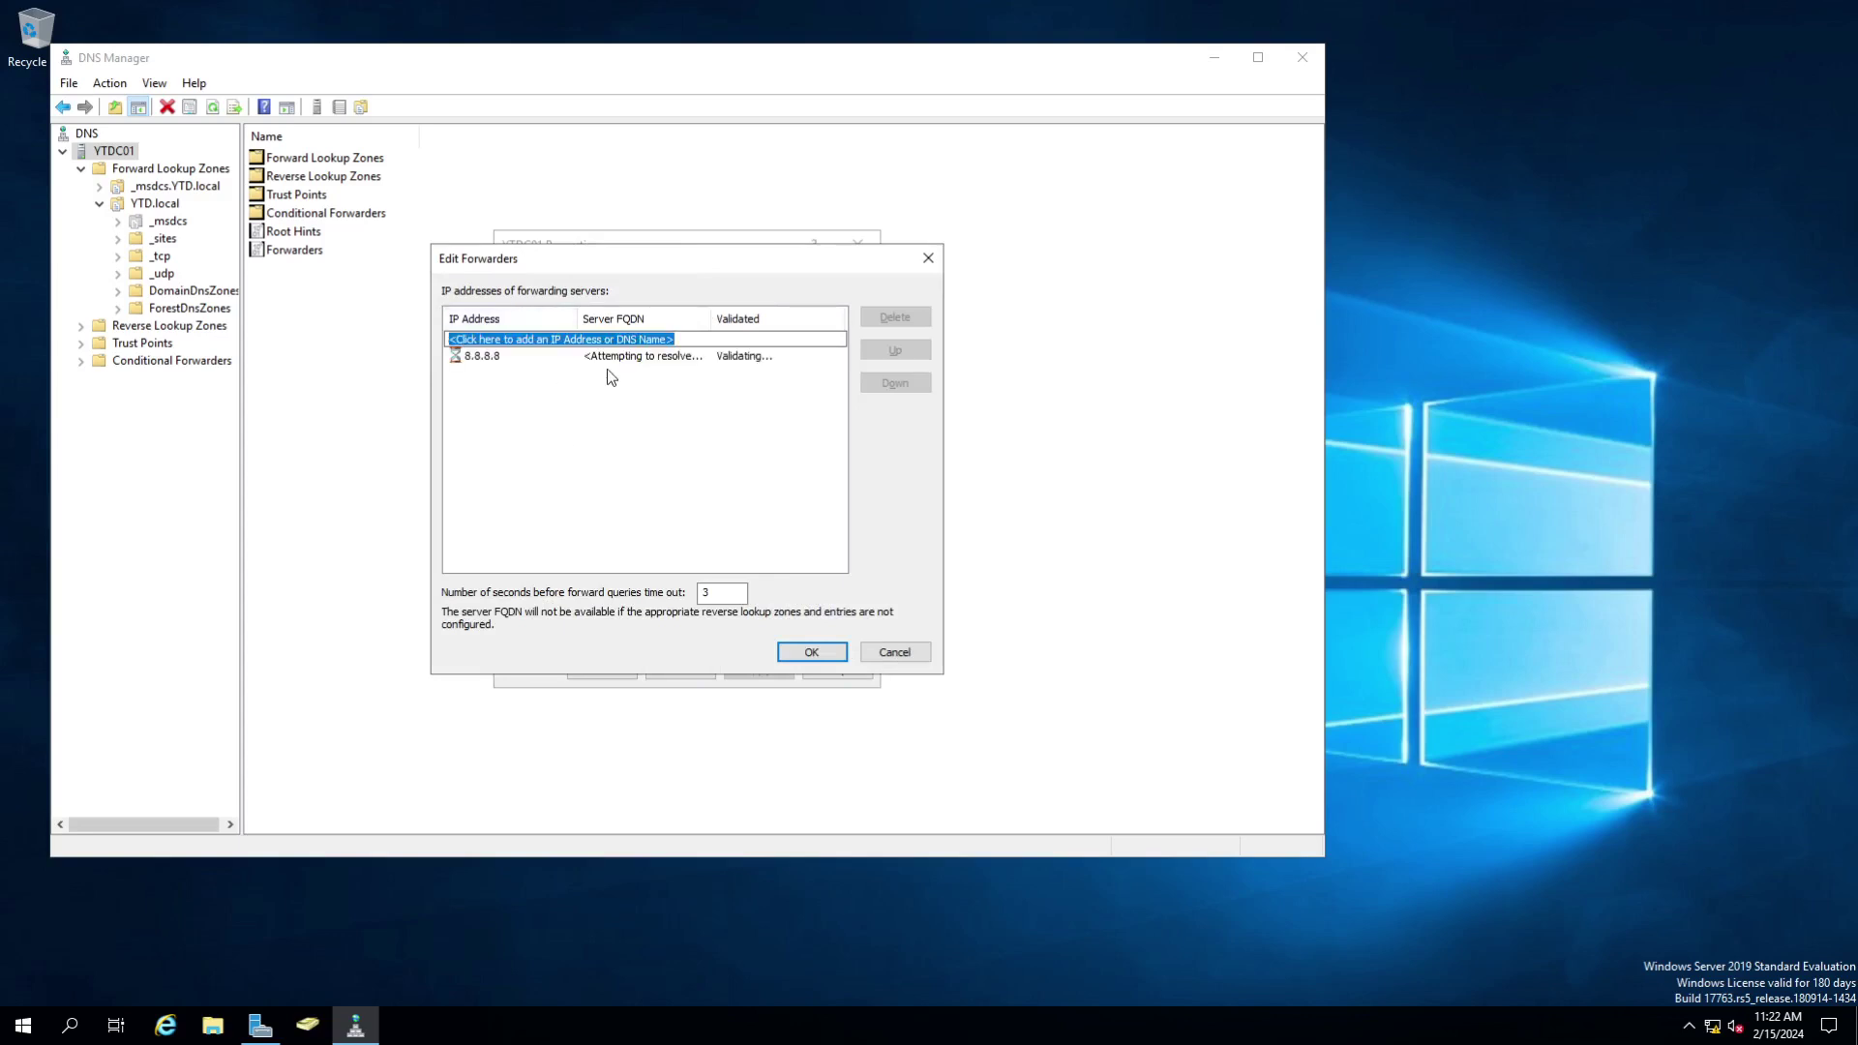
click(713, 594)
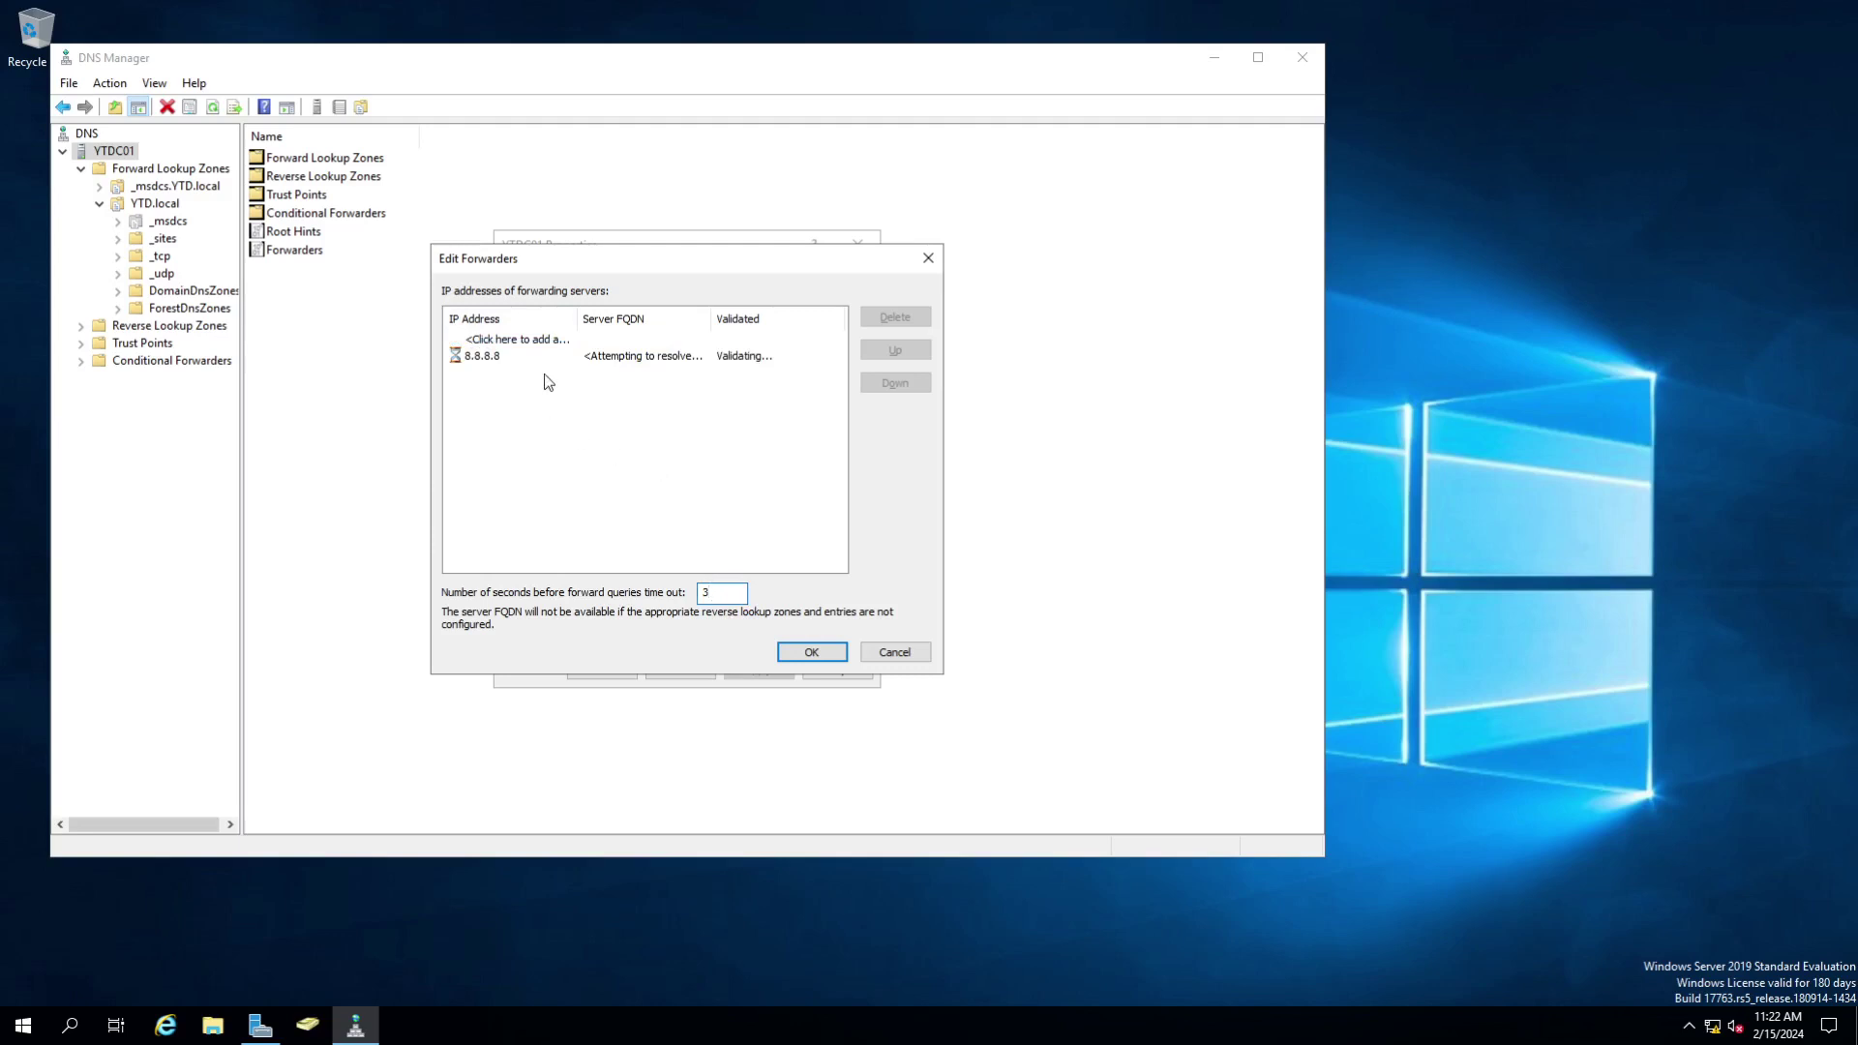
click(811, 652)
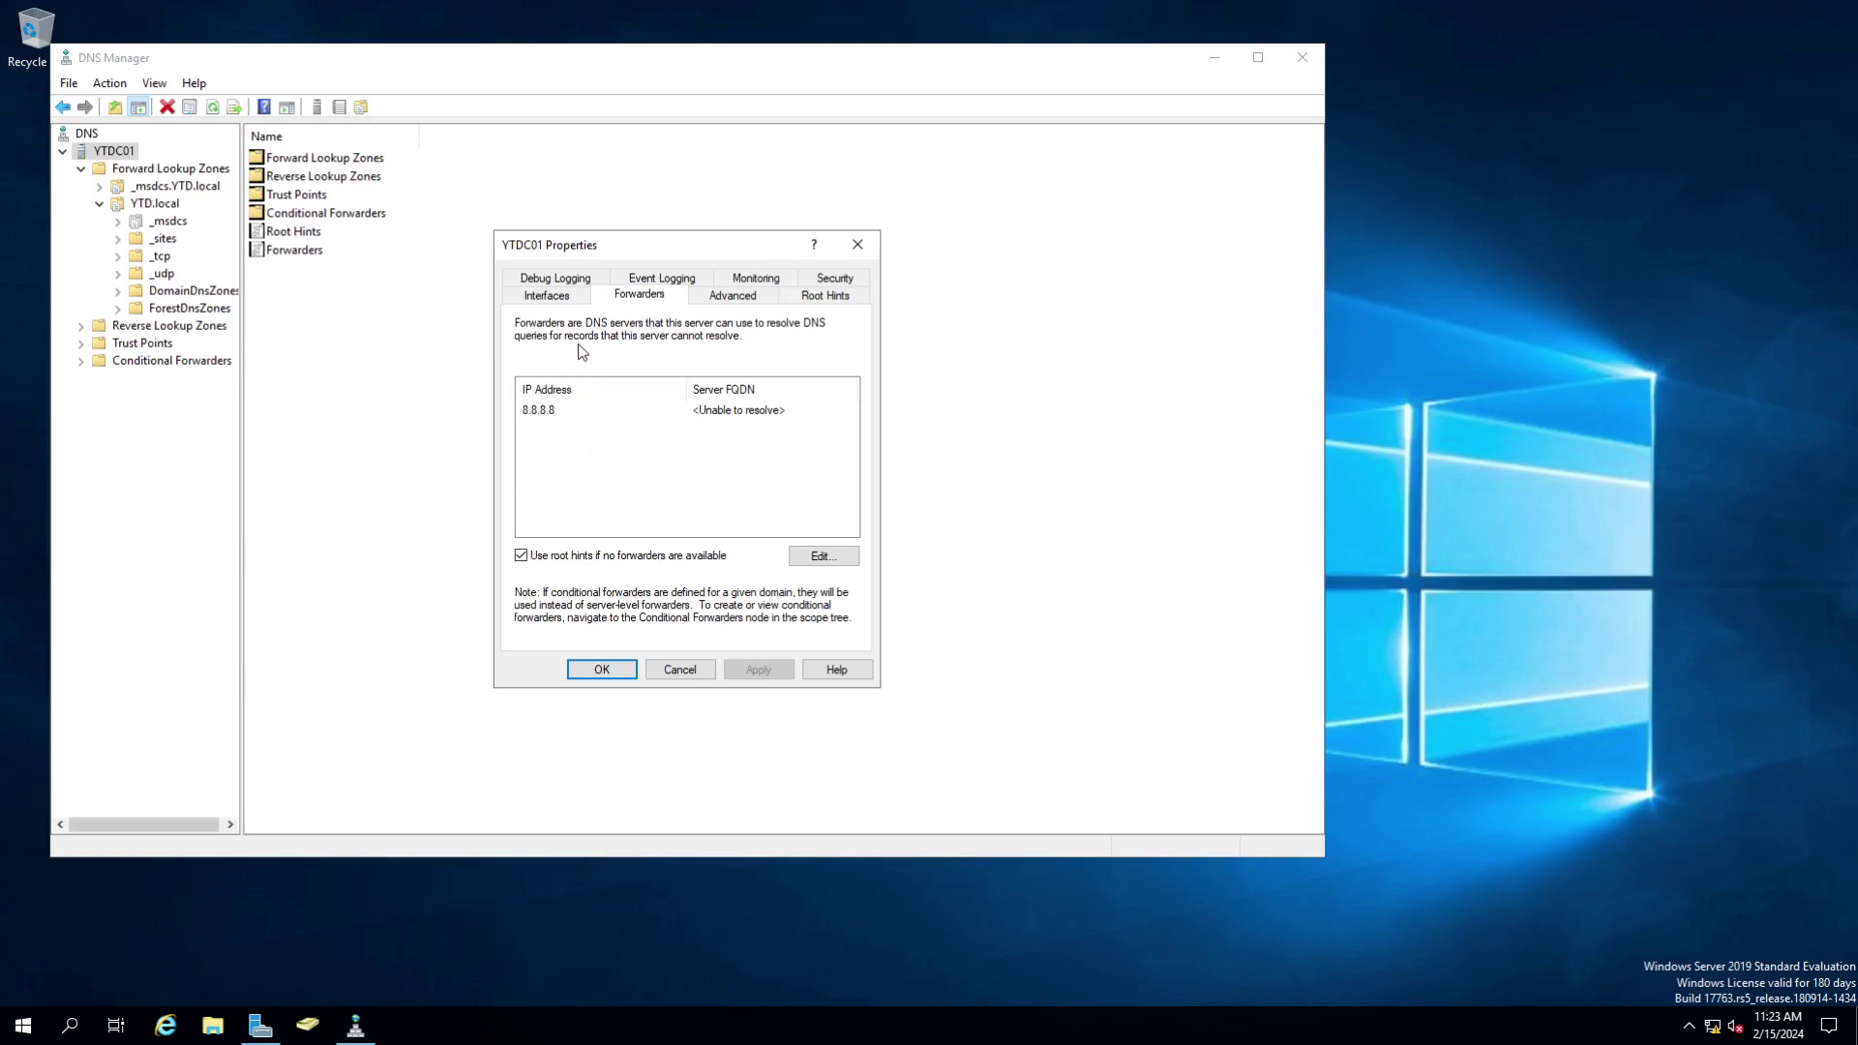
click(602, 669)
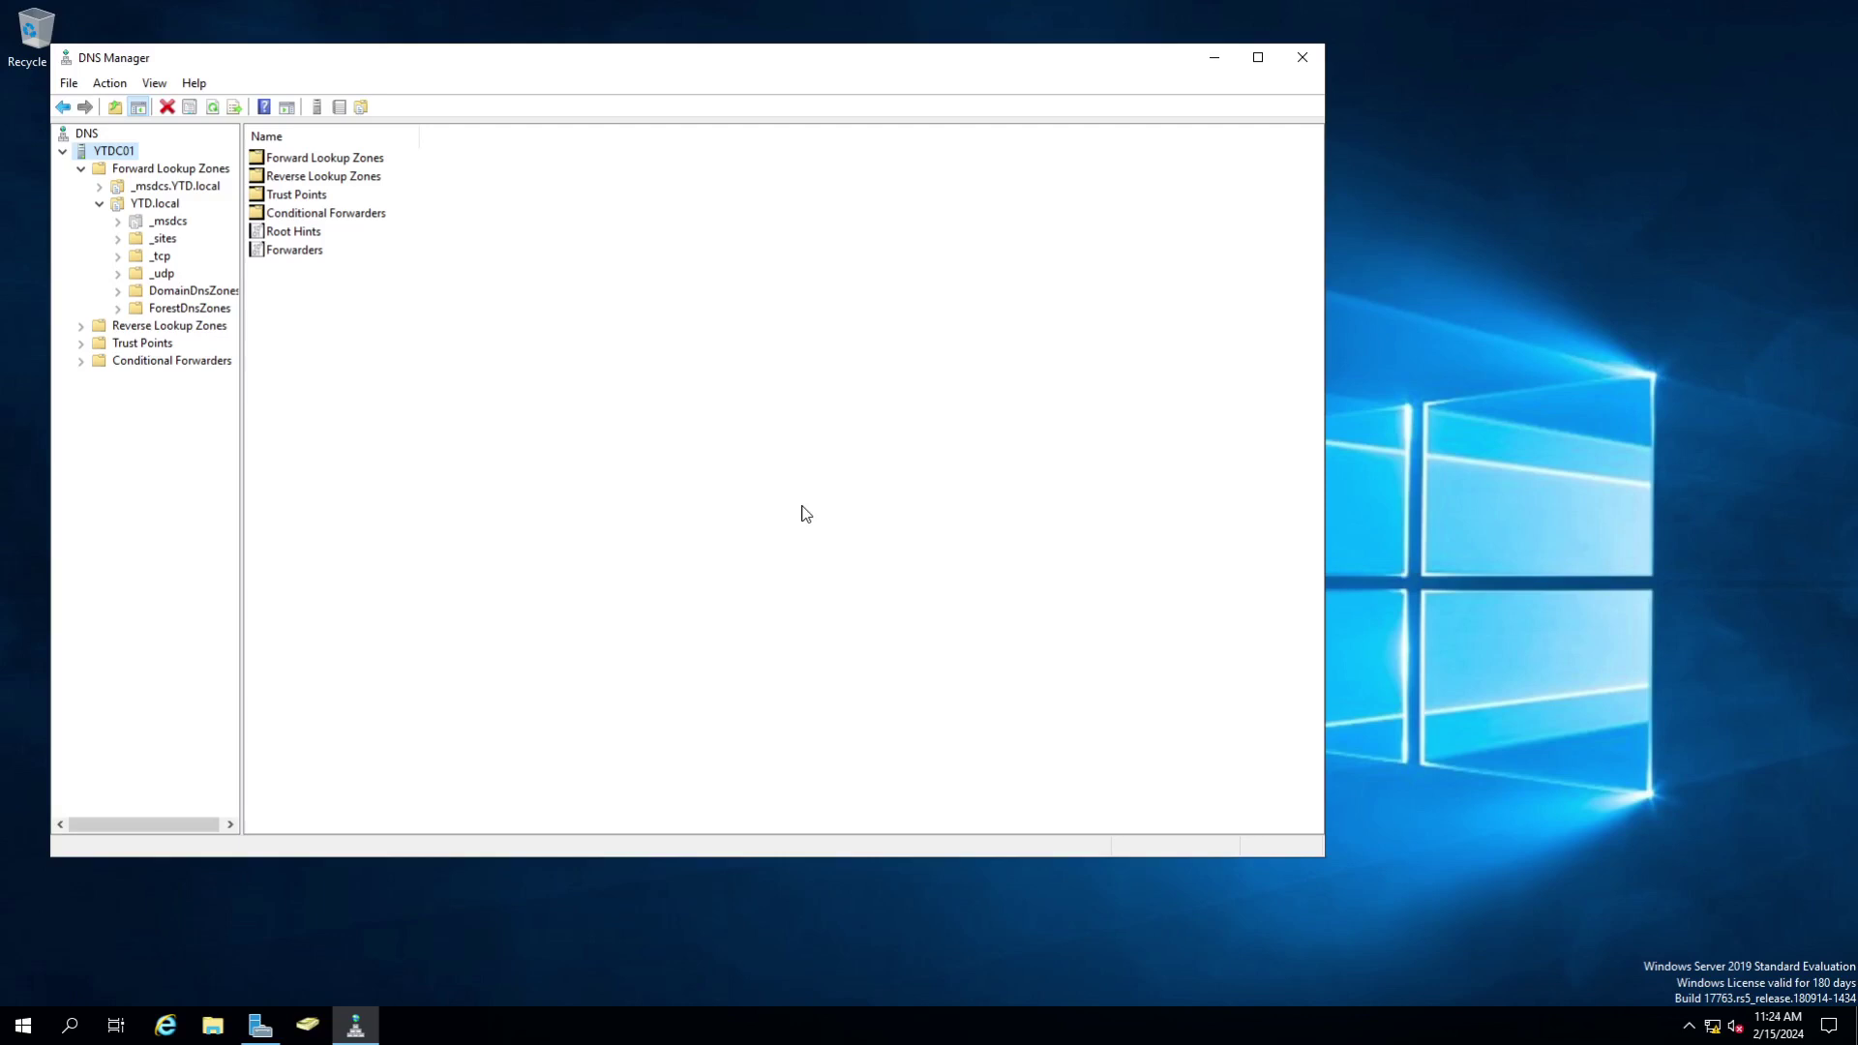
- Close DNS Manager, switch to Server Manager, and open the DHCP post-install configuration wizard for YTDC01
click(353, 1033)
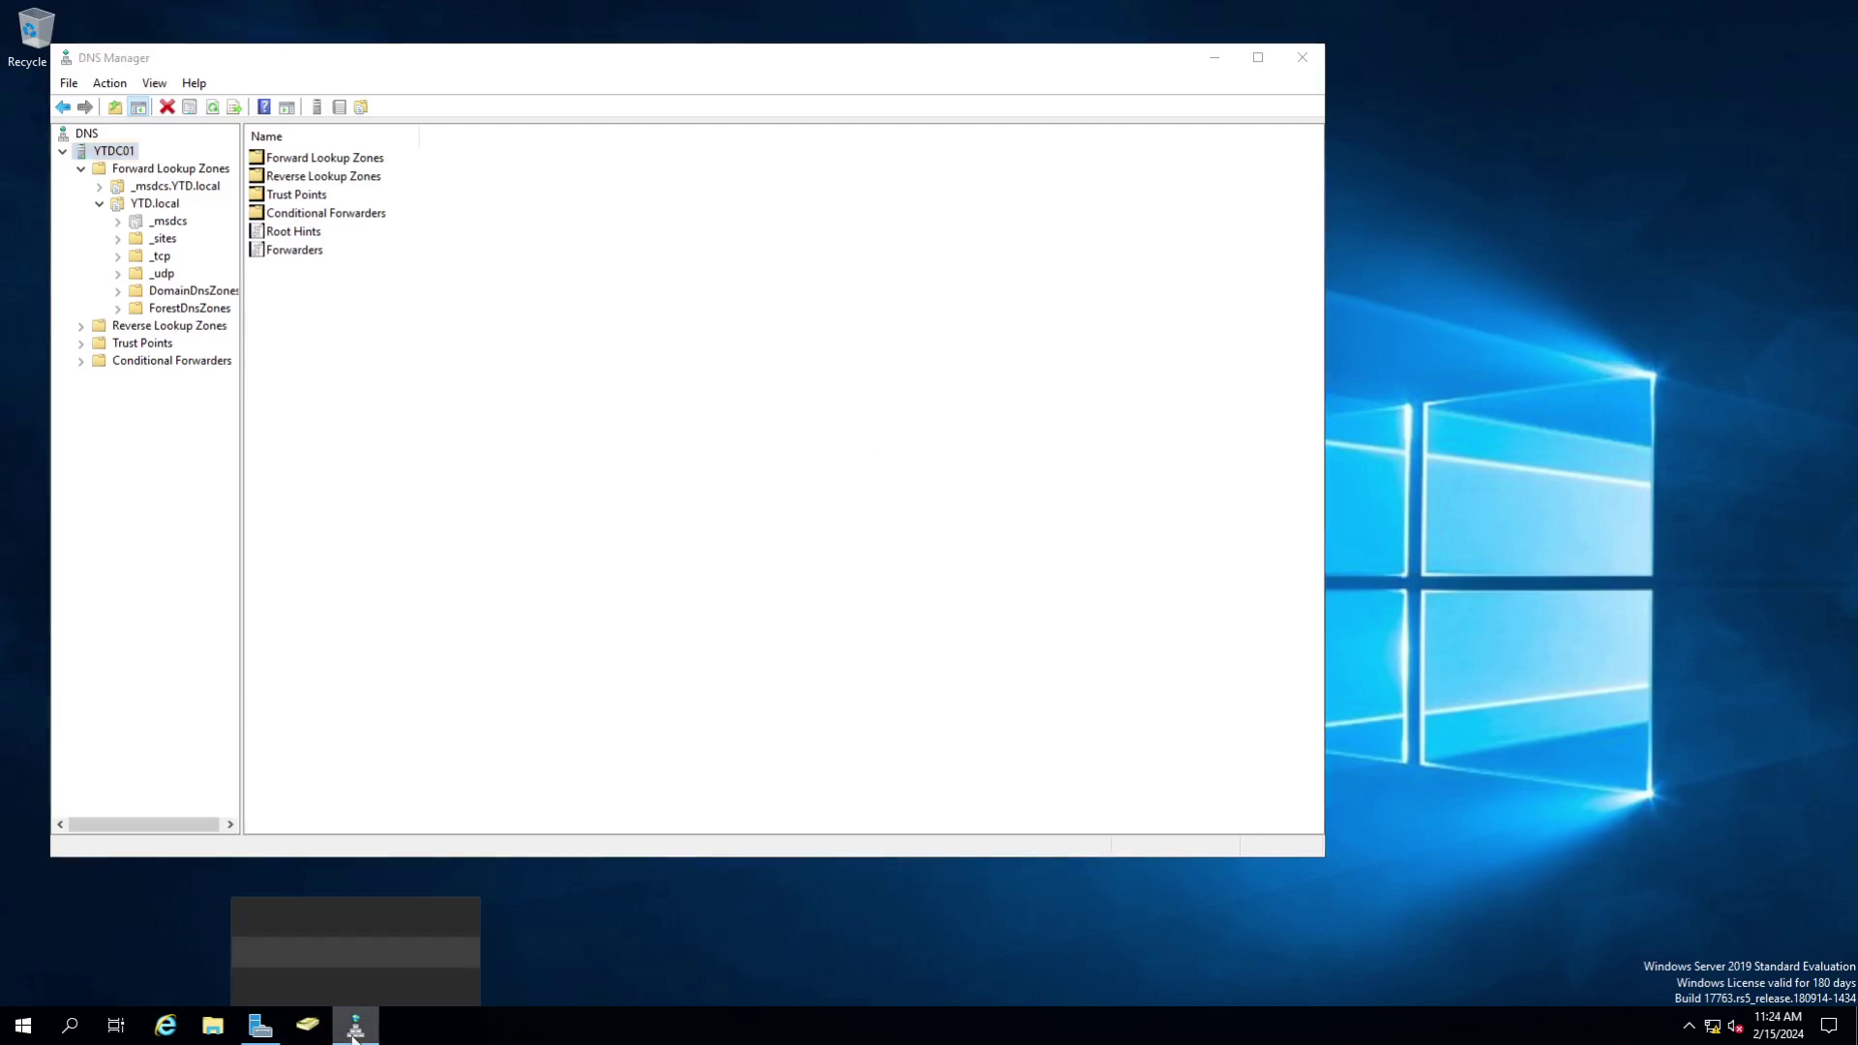
click(335, 958)
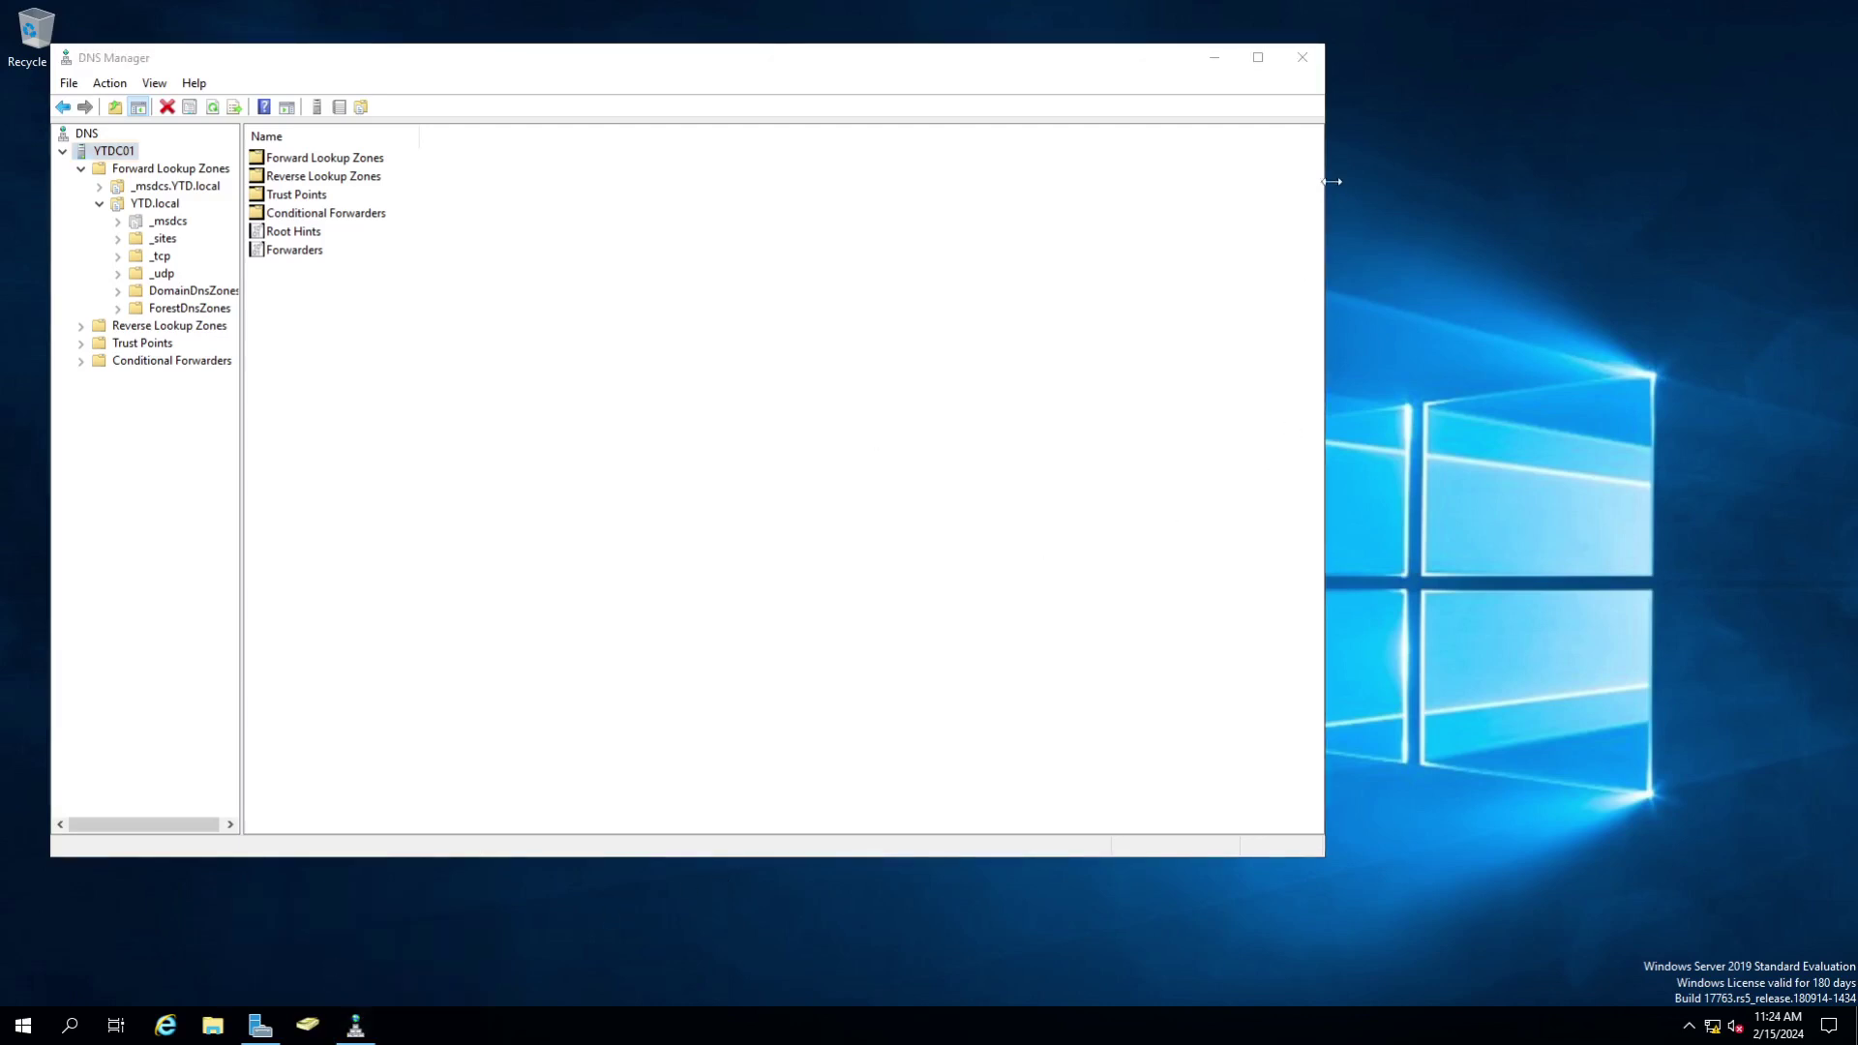
click(1320, 58)
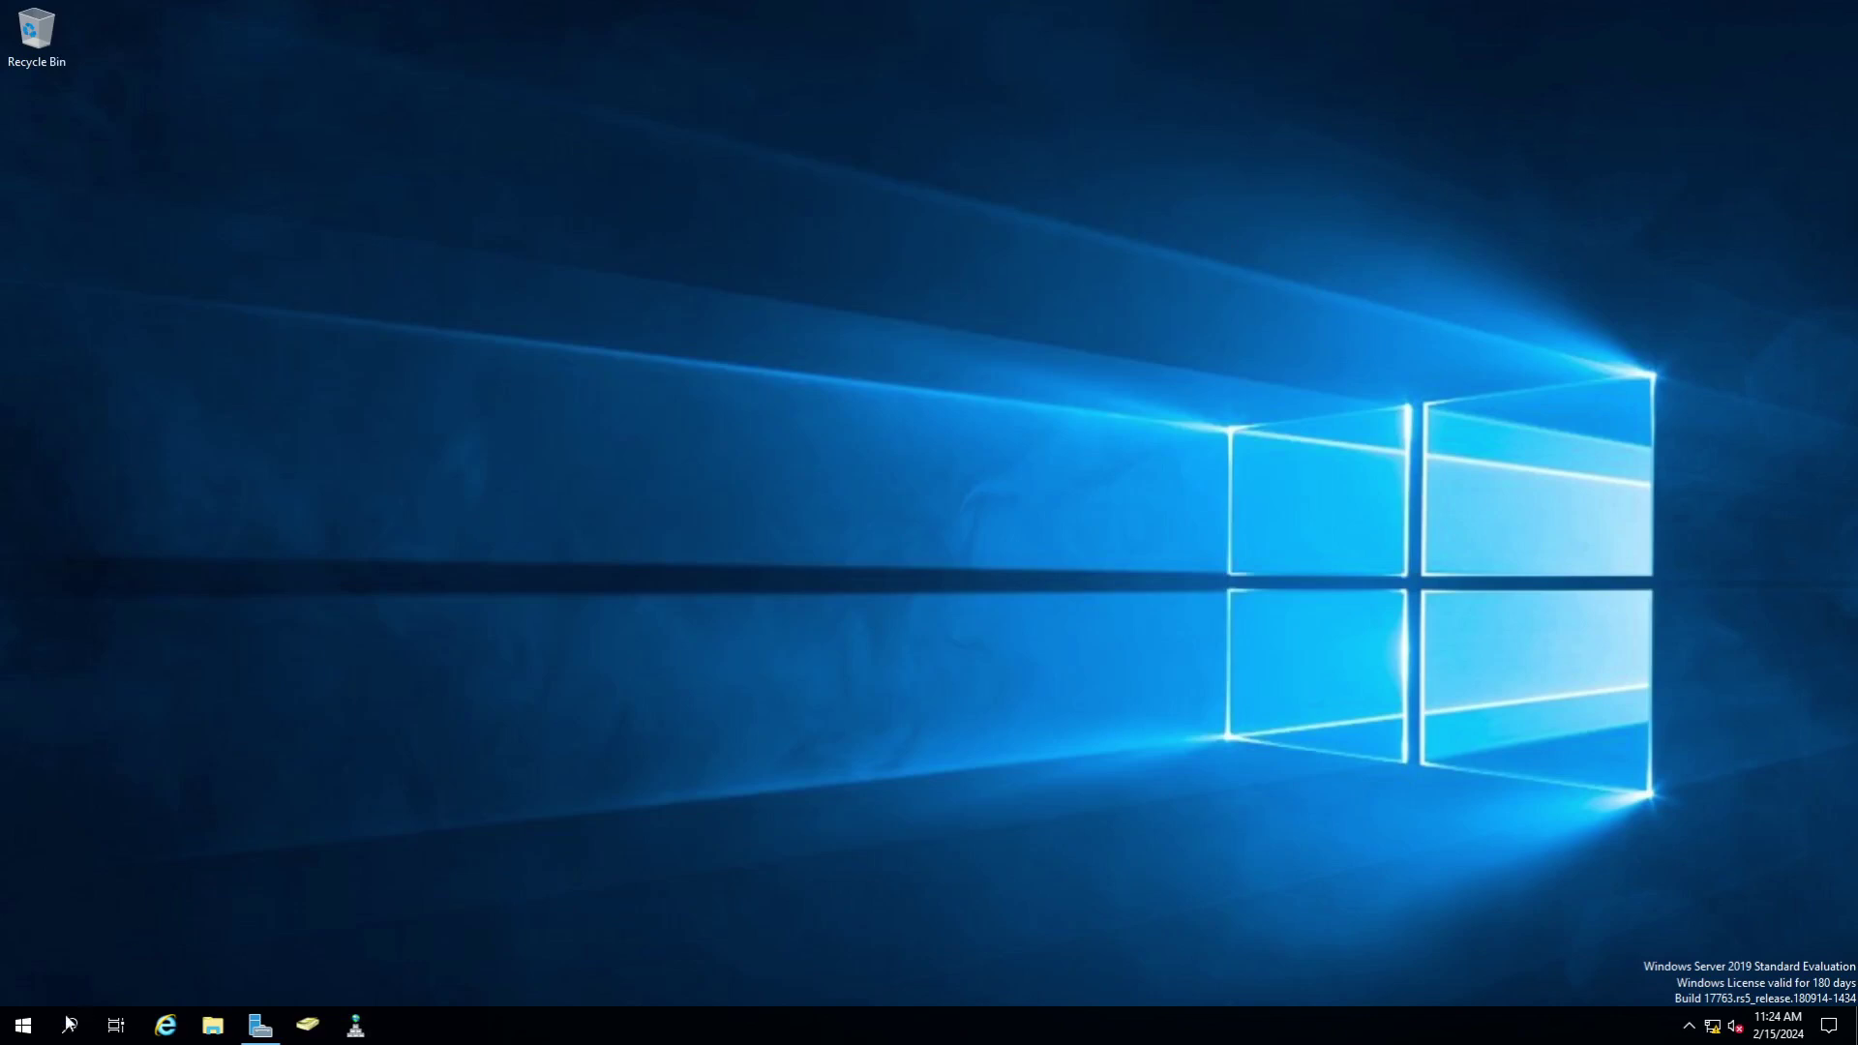
click(24, 1026)
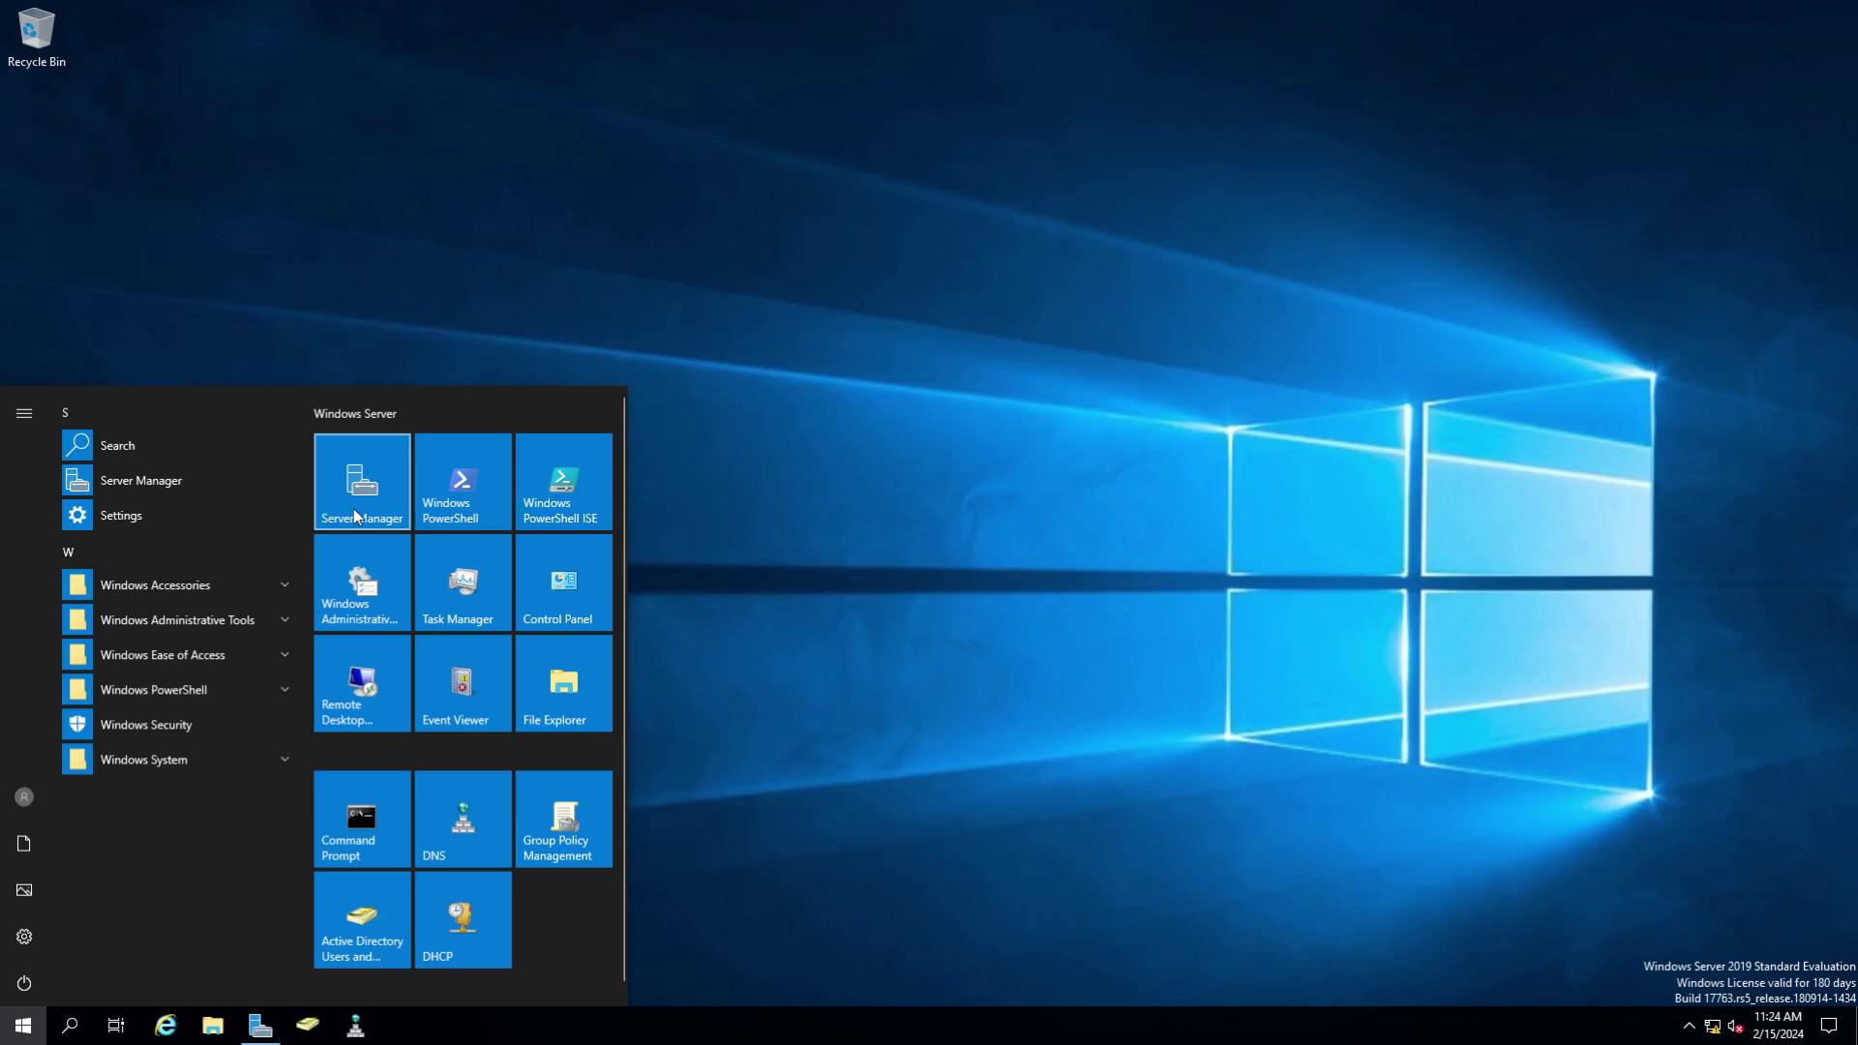
click(840, 616)
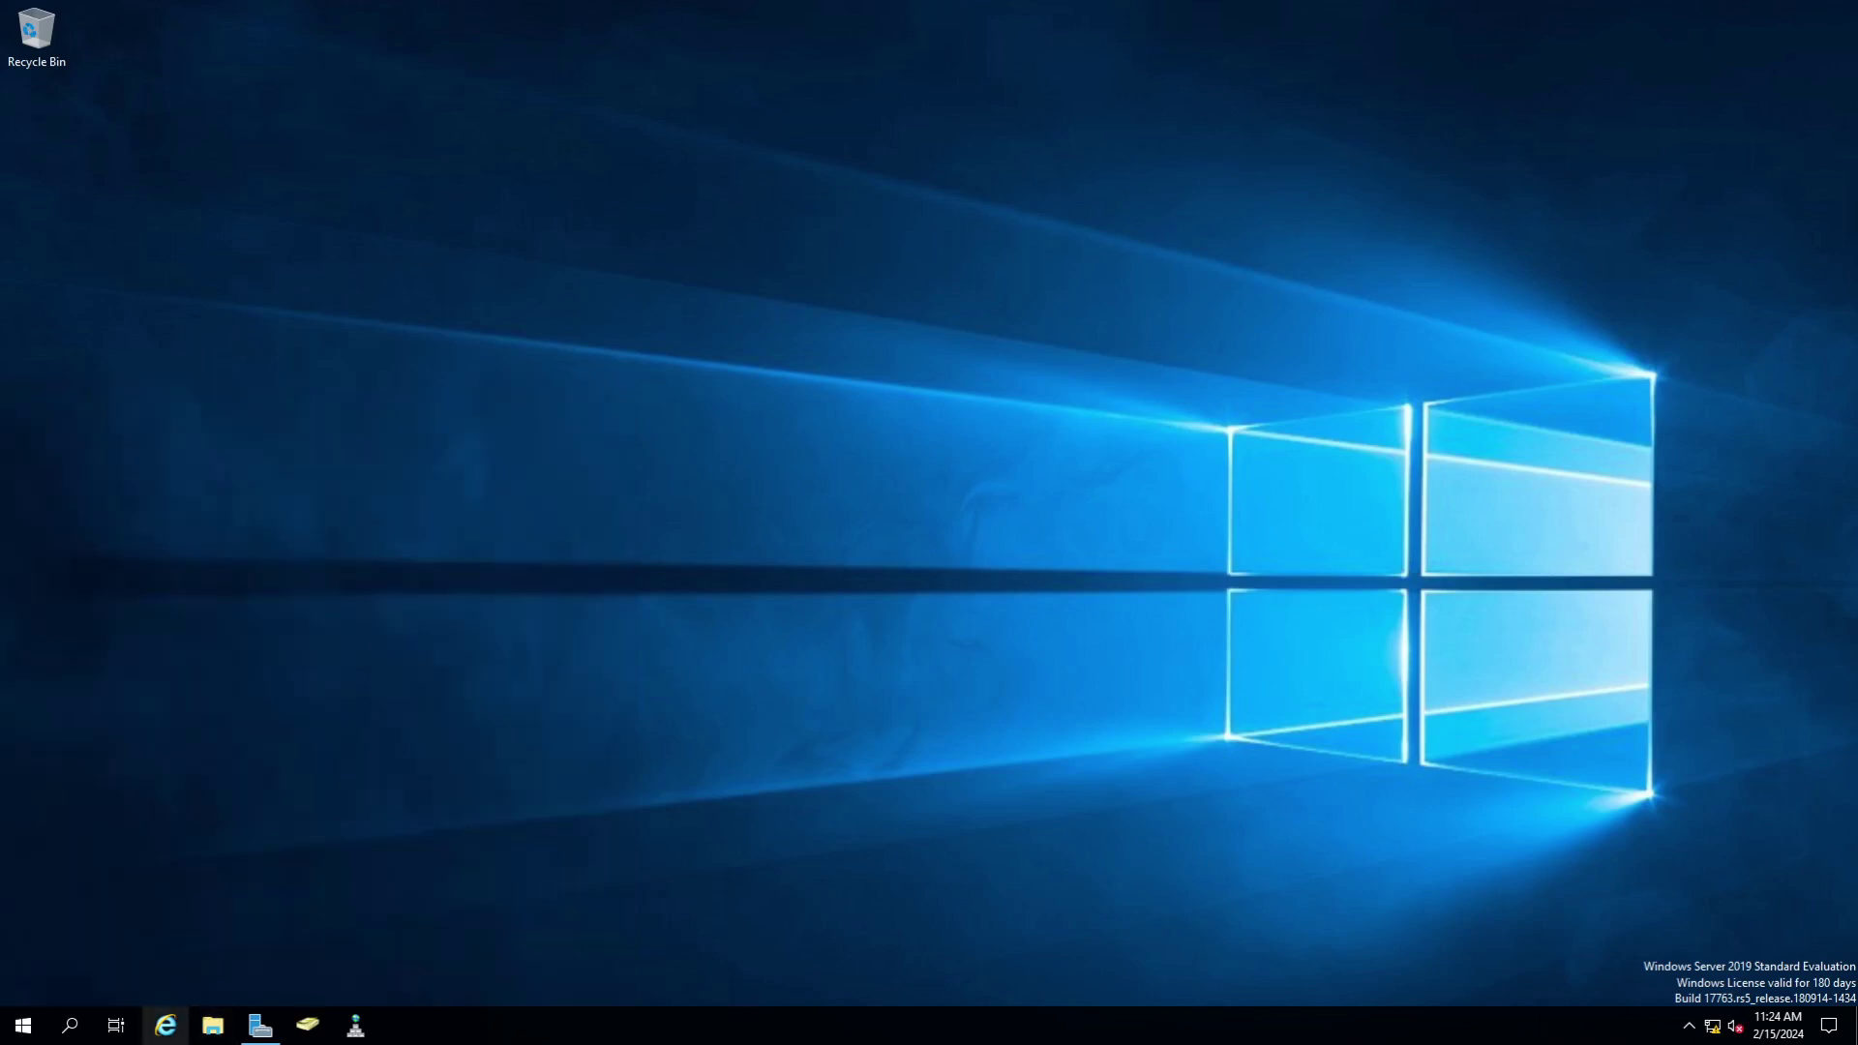
click(263, 1030)
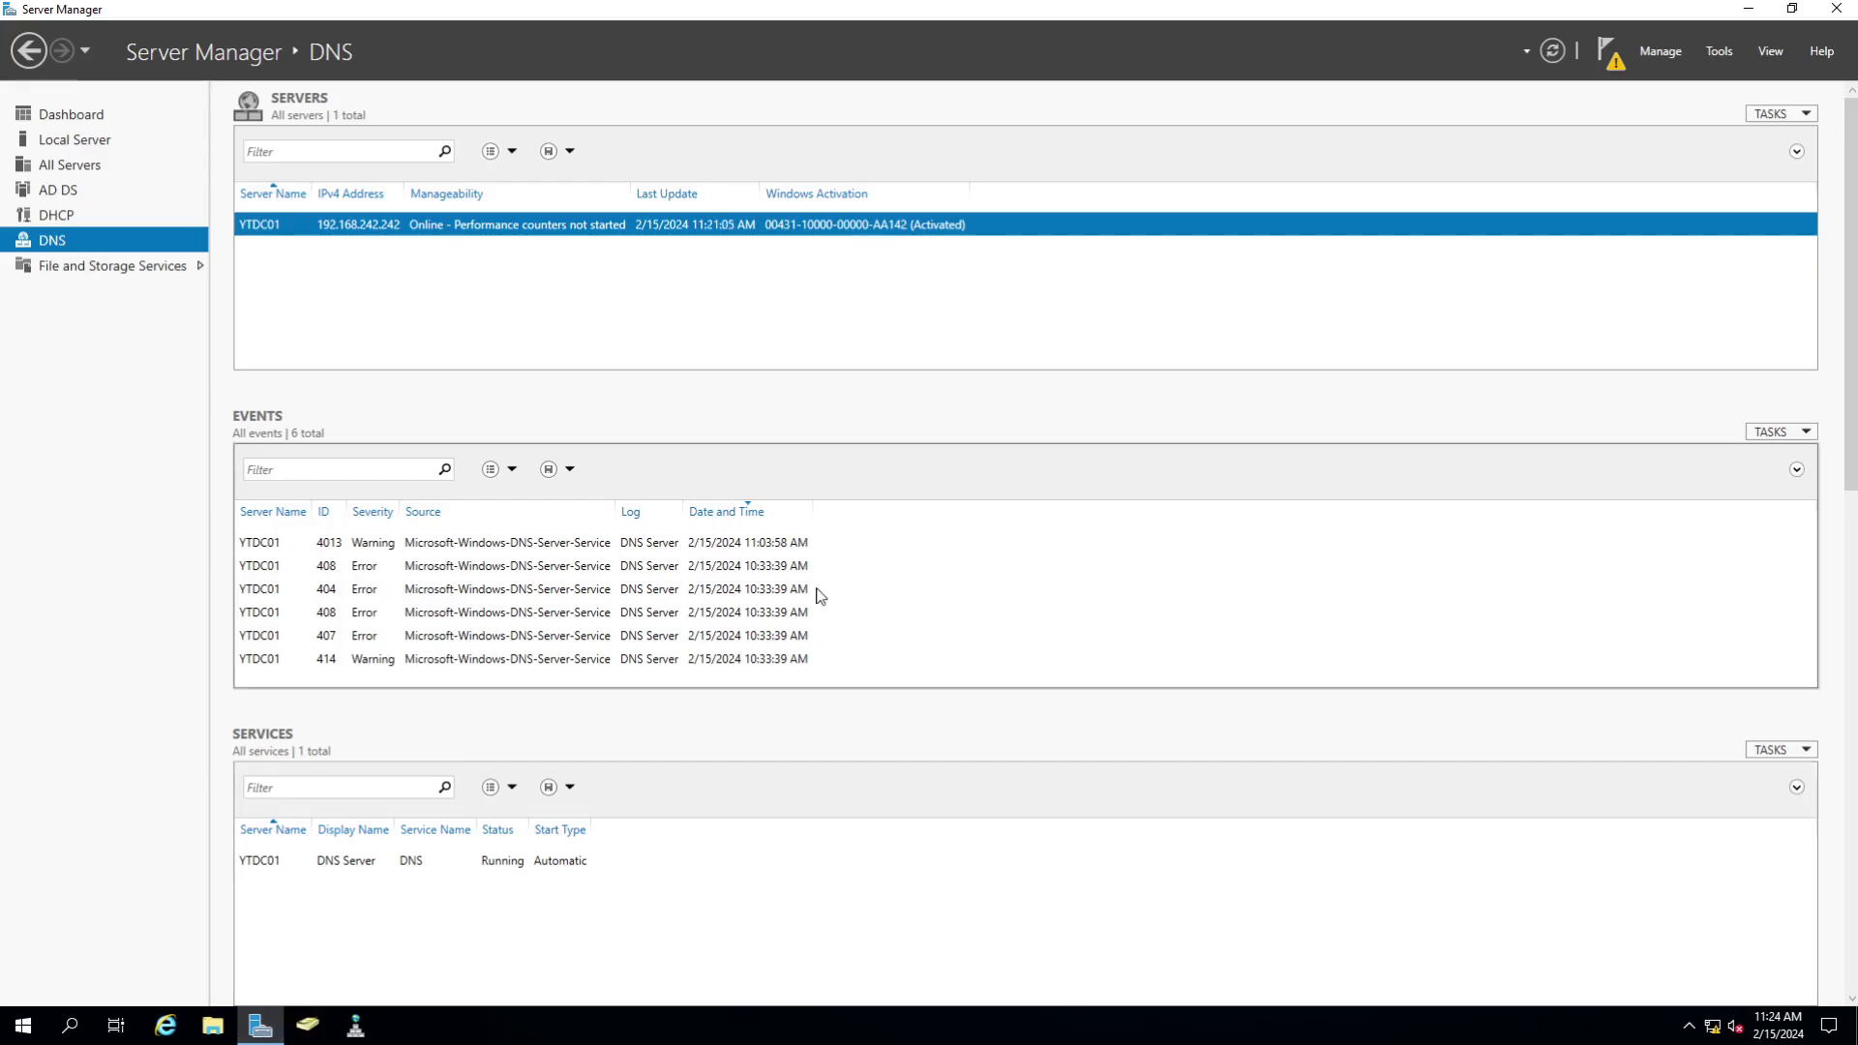
click(1616, 57)
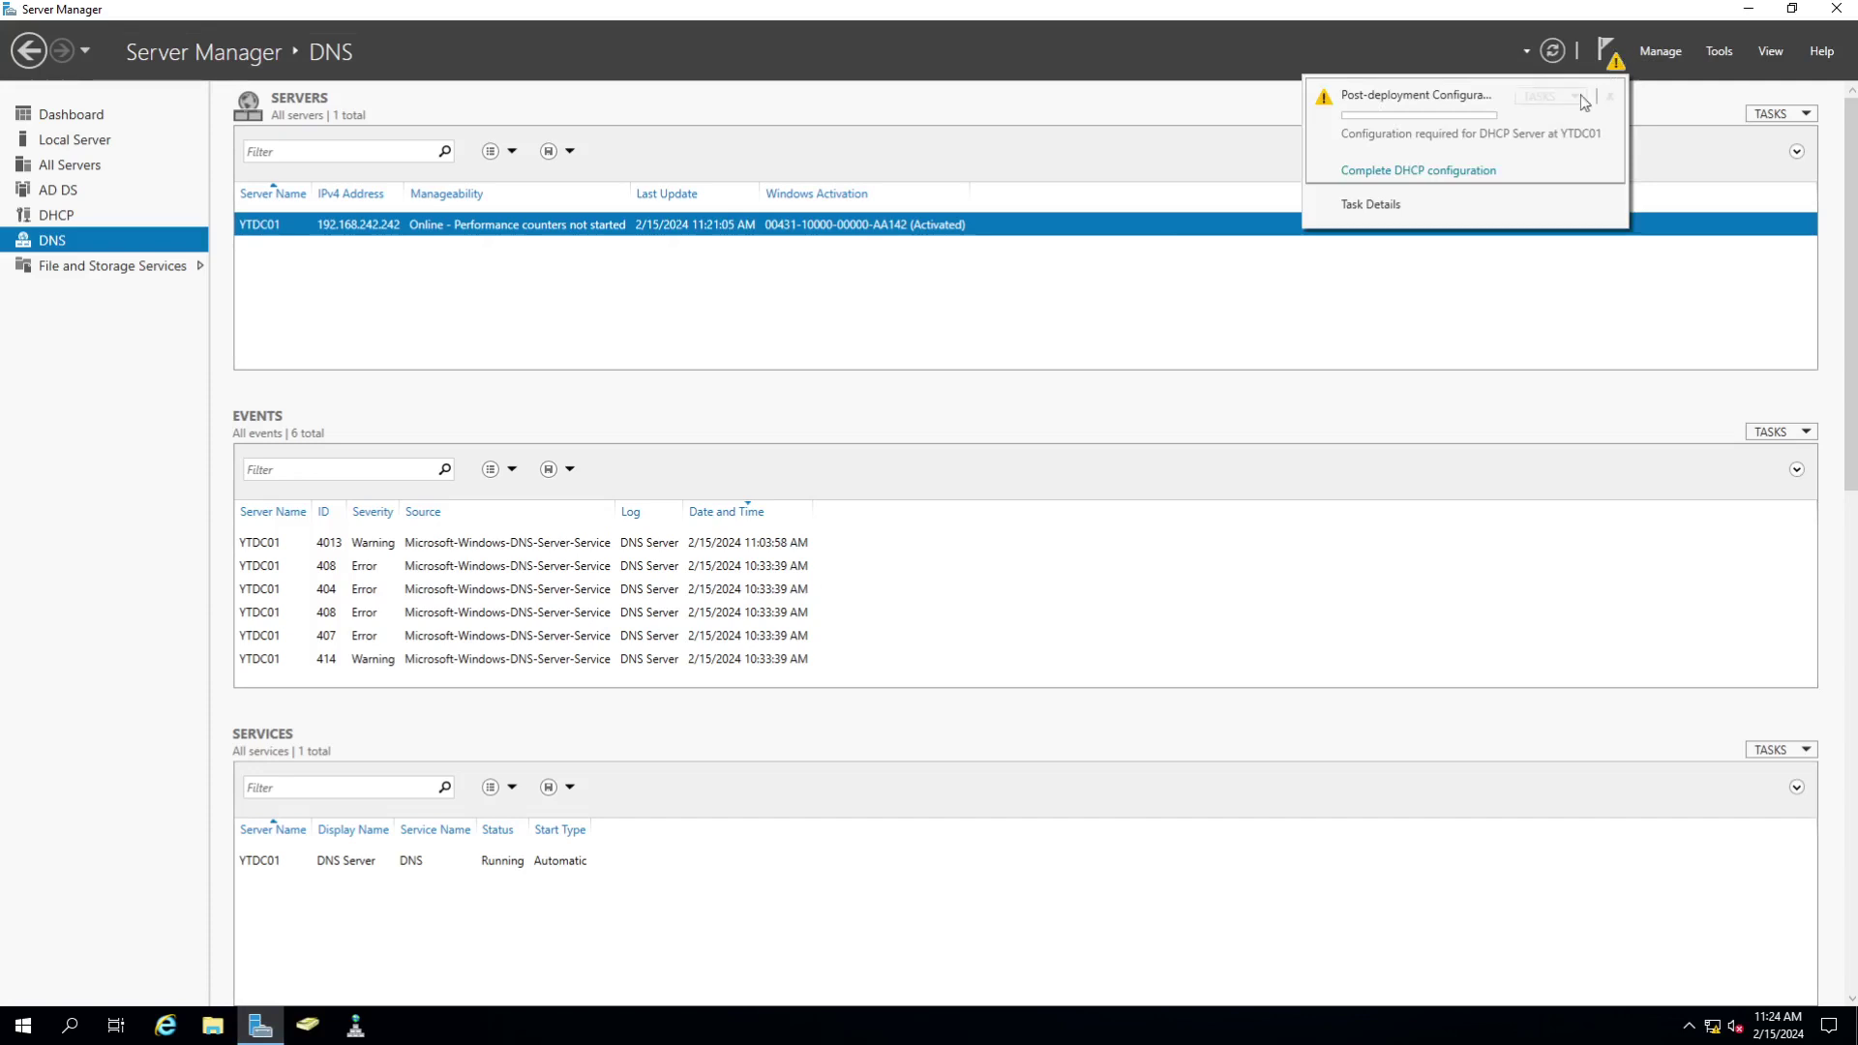
click(1448, 172)
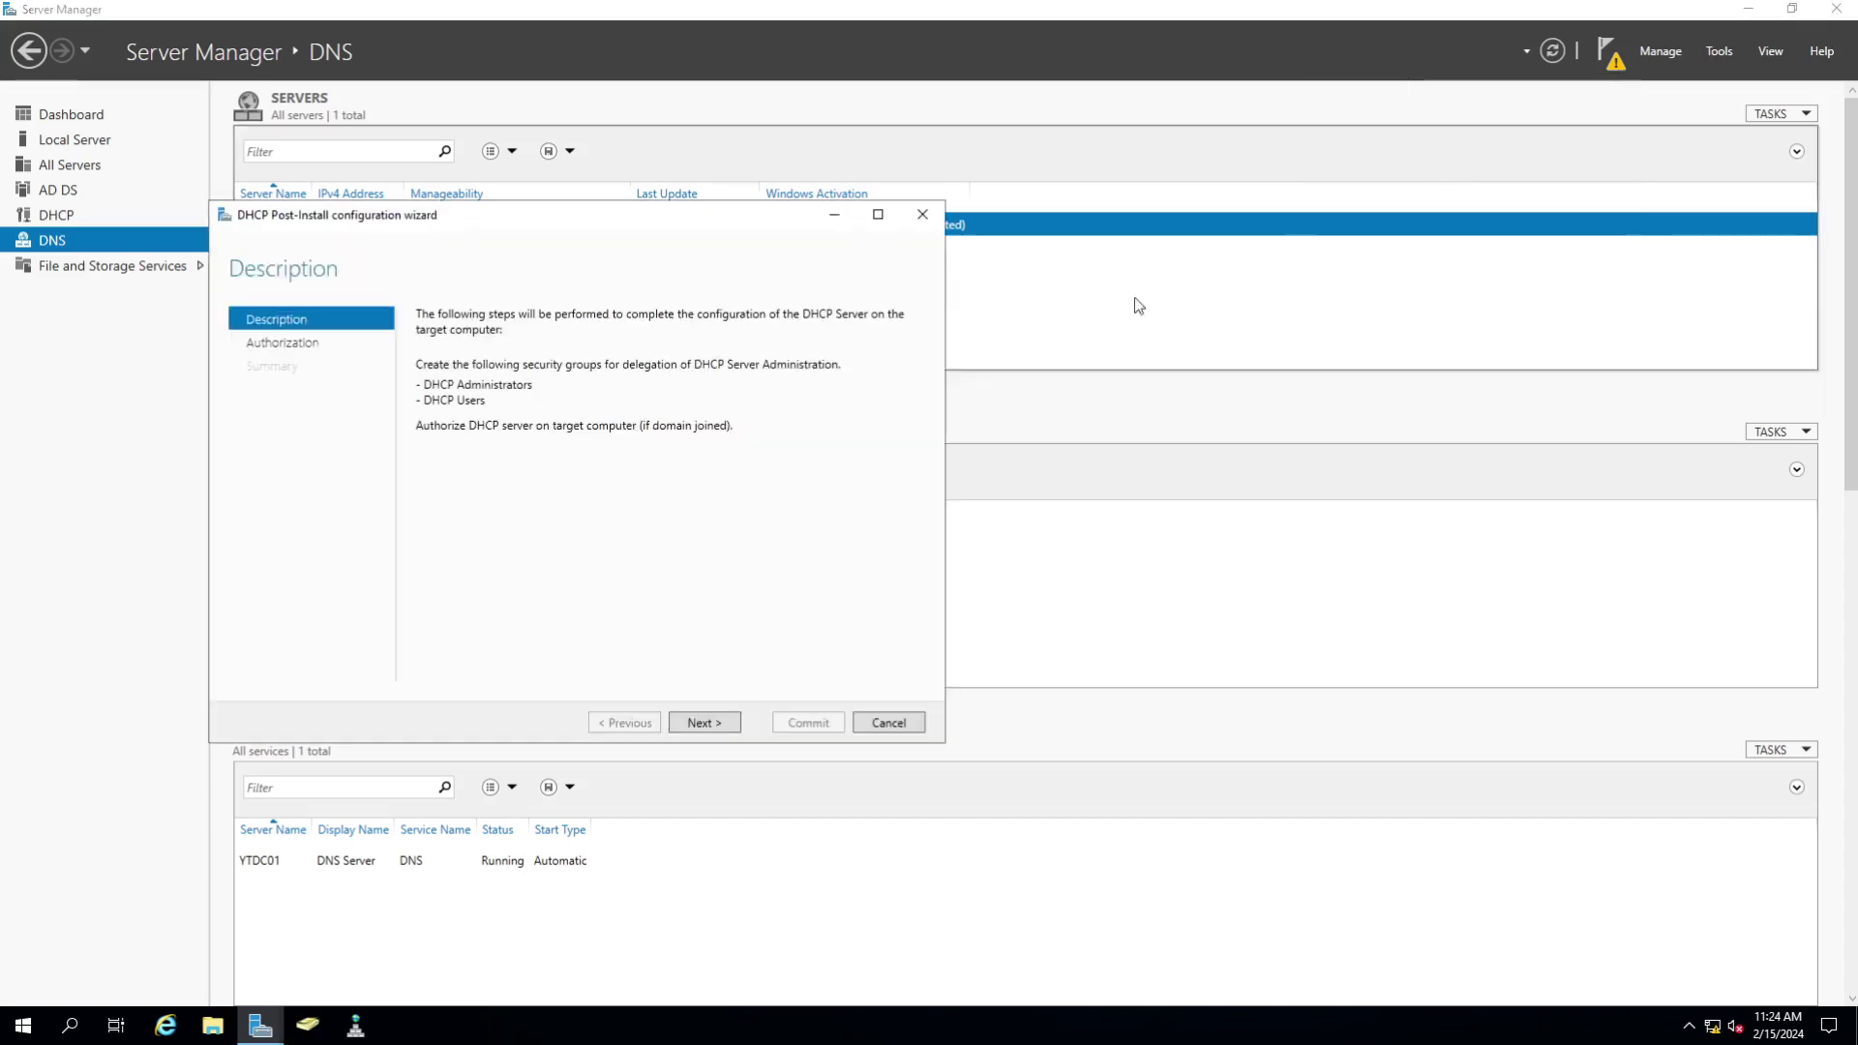
- Authorize the DHCP server using the YTD\Administrator credentials, finish the post-install configuration, and dismiss its completed task notification
click(705, 722)
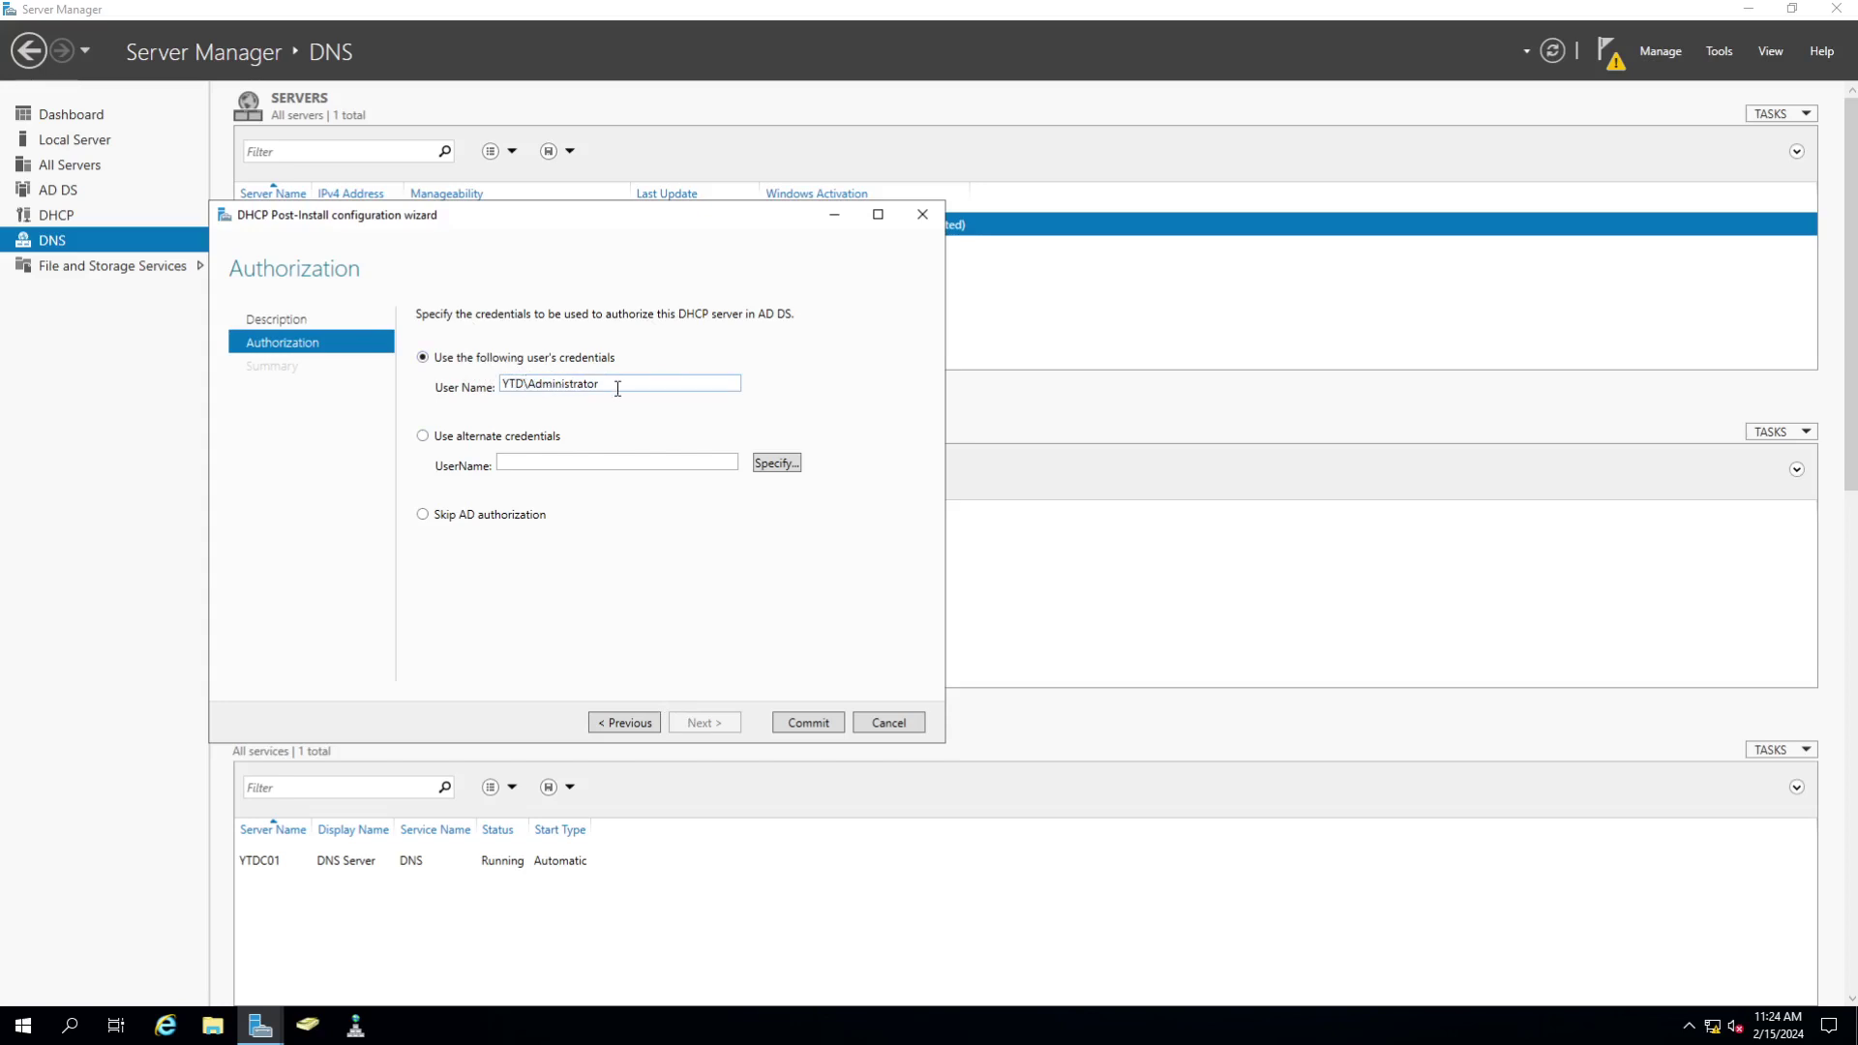
click(819, 726)
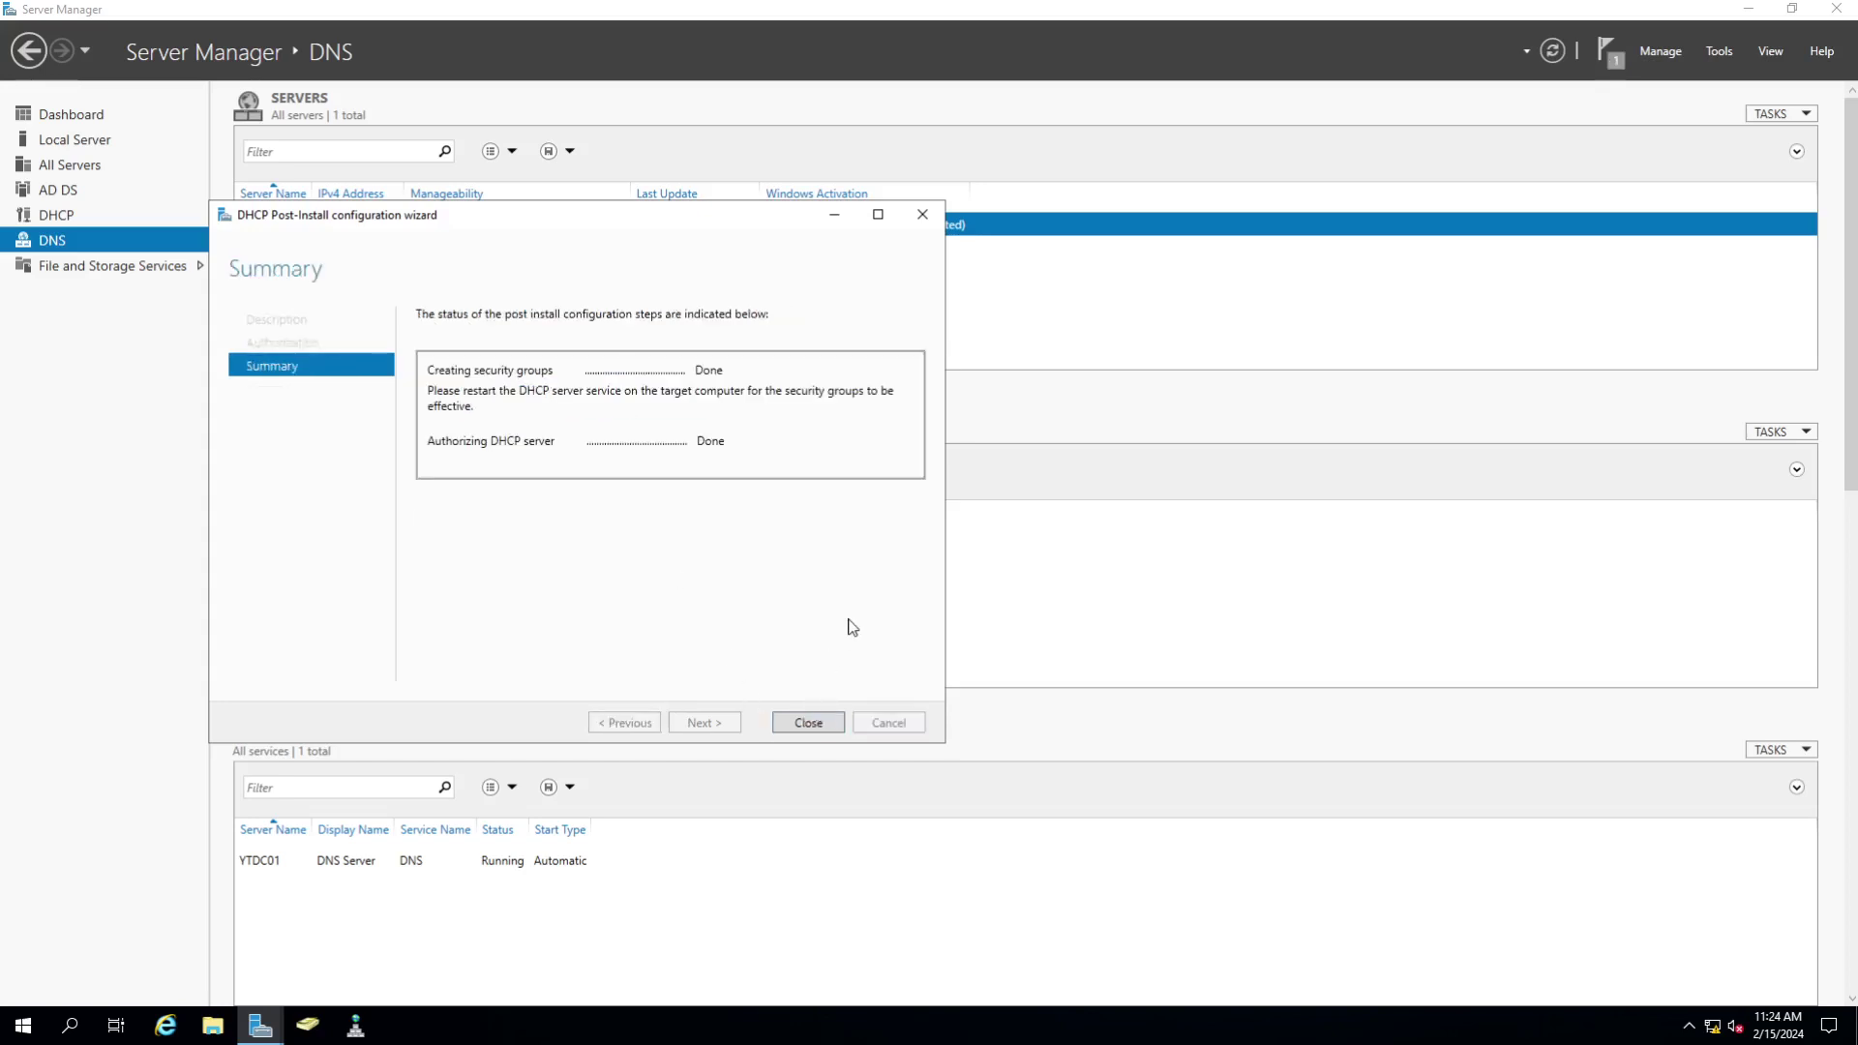
click(808, 723)
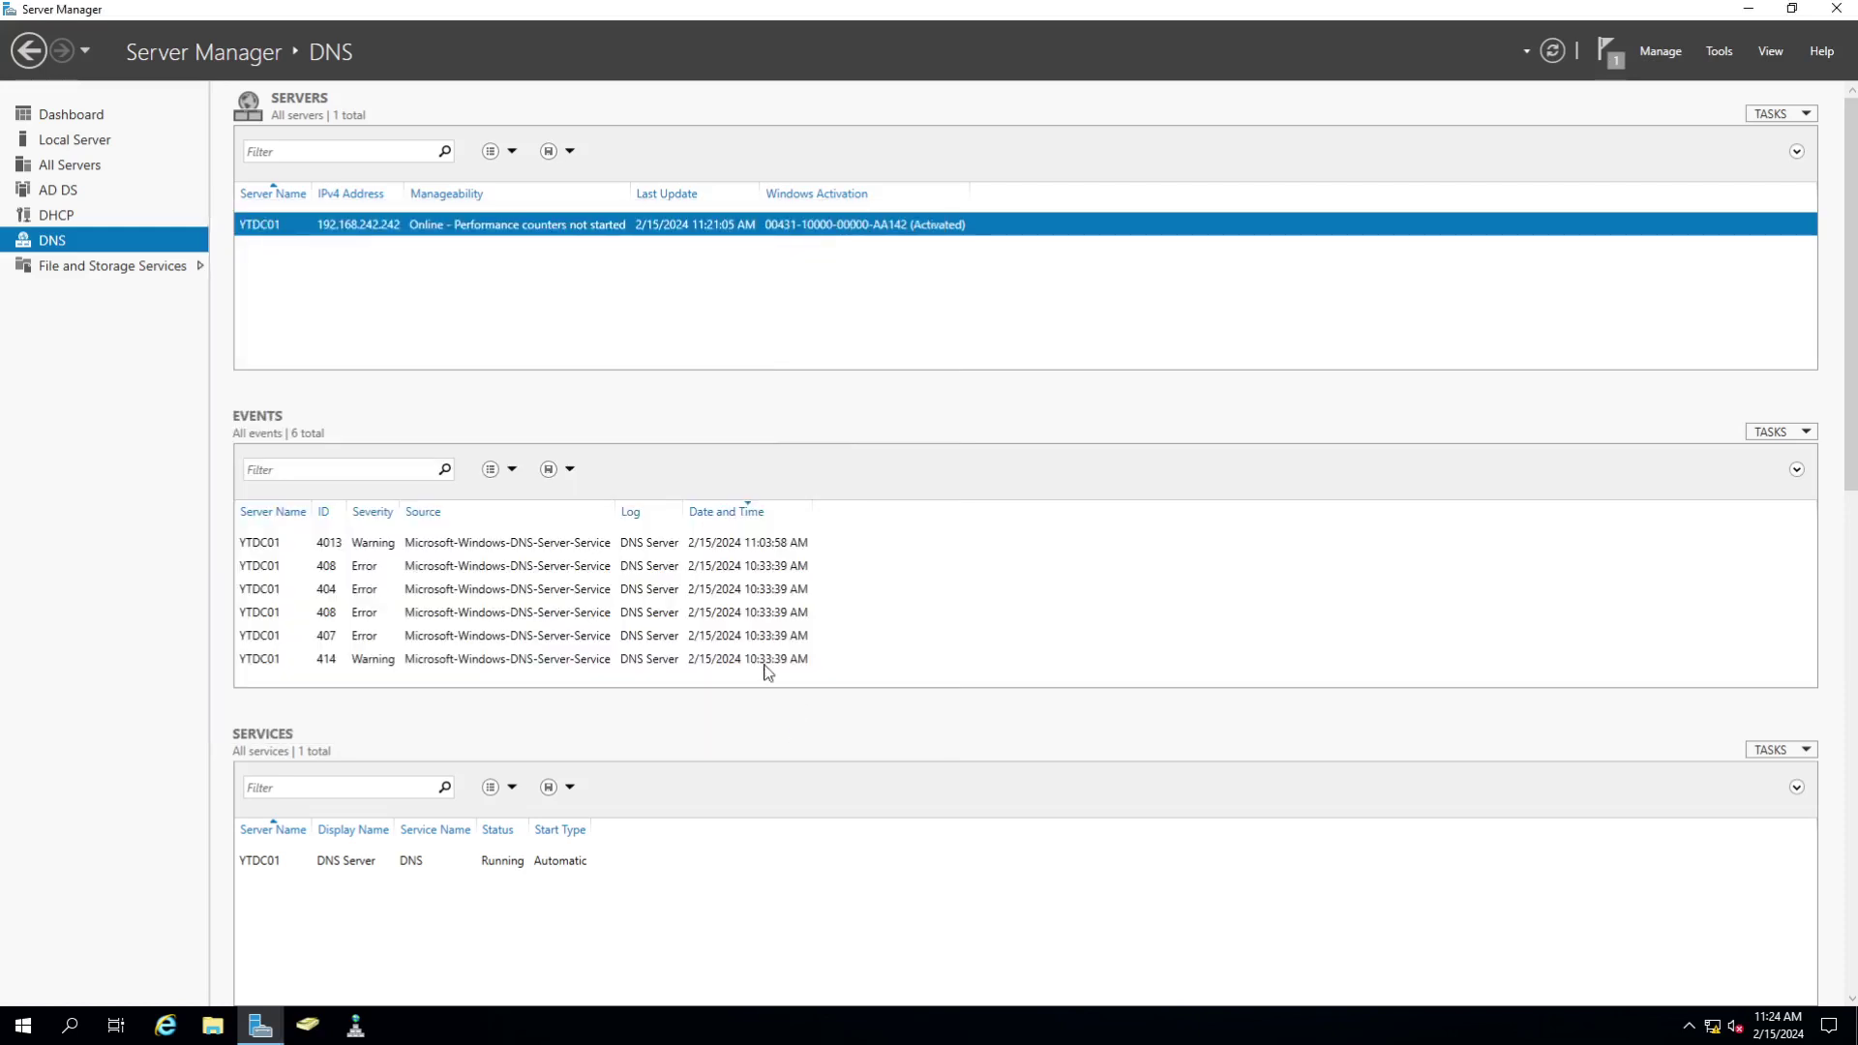
click(1606, 53)
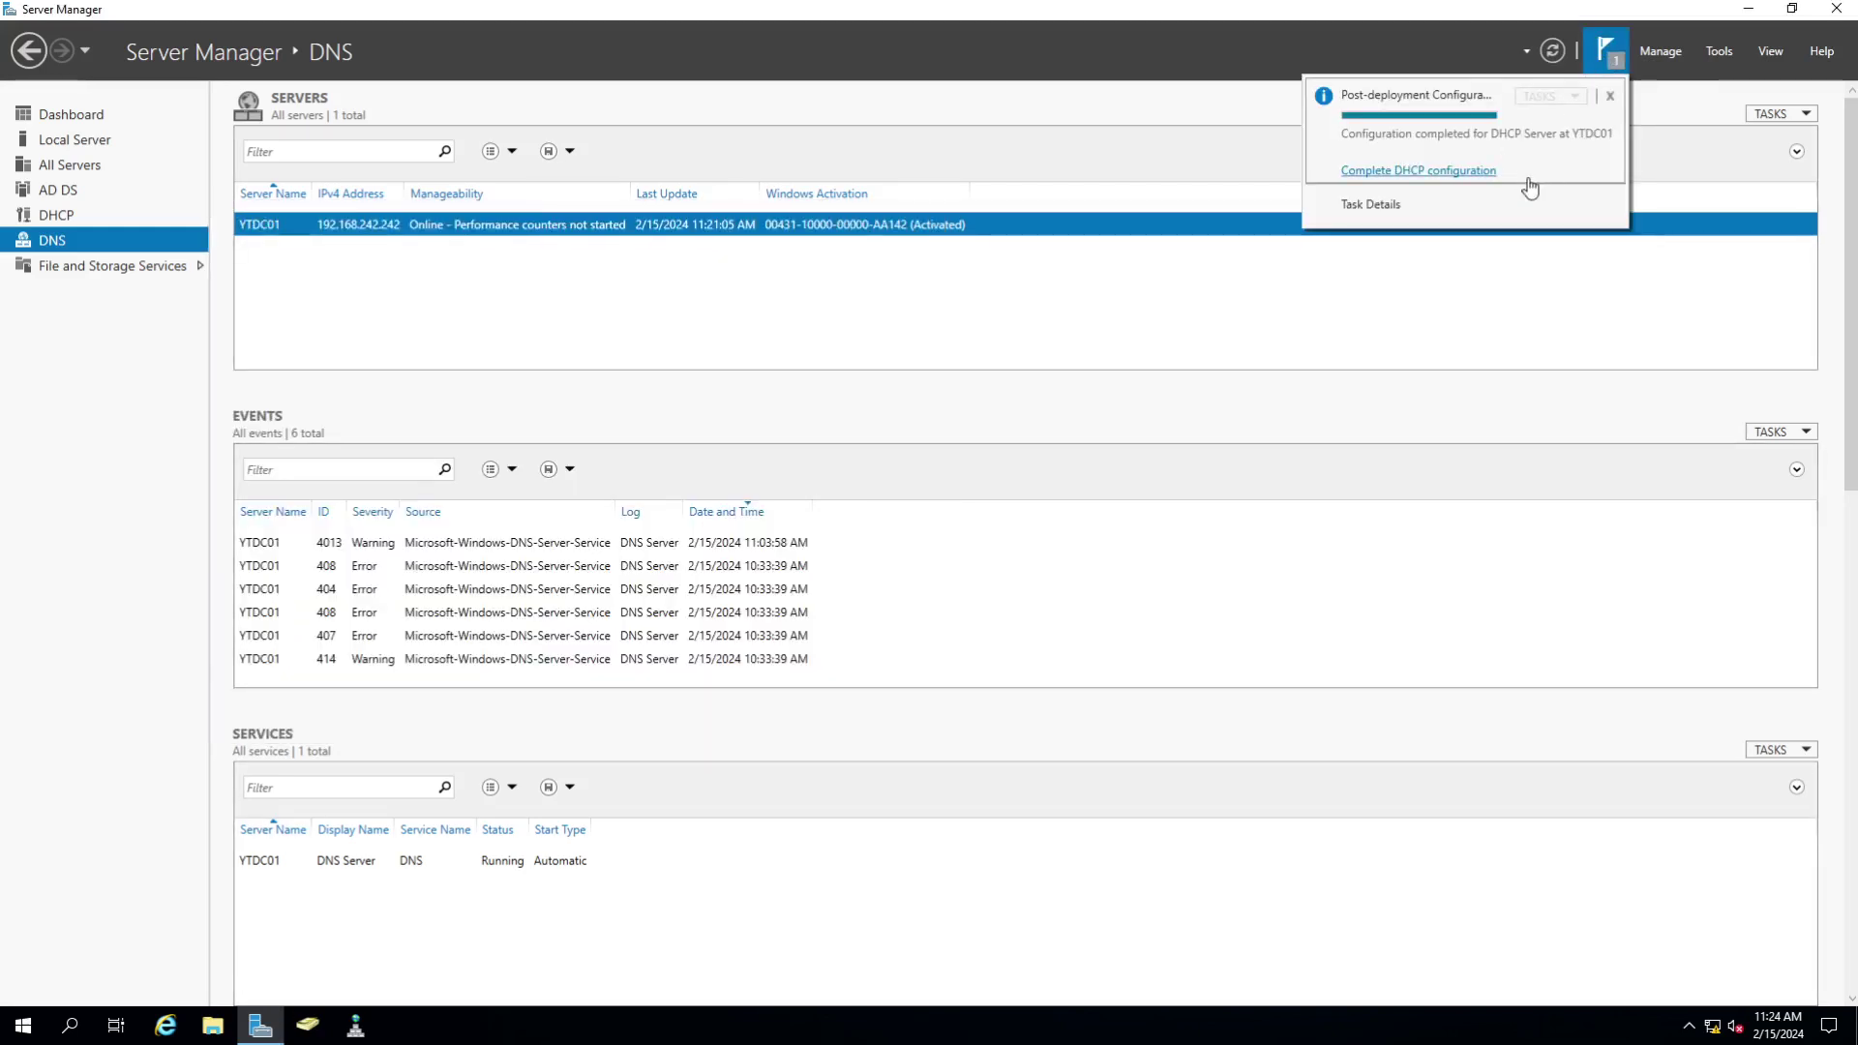
click(1610, 96)
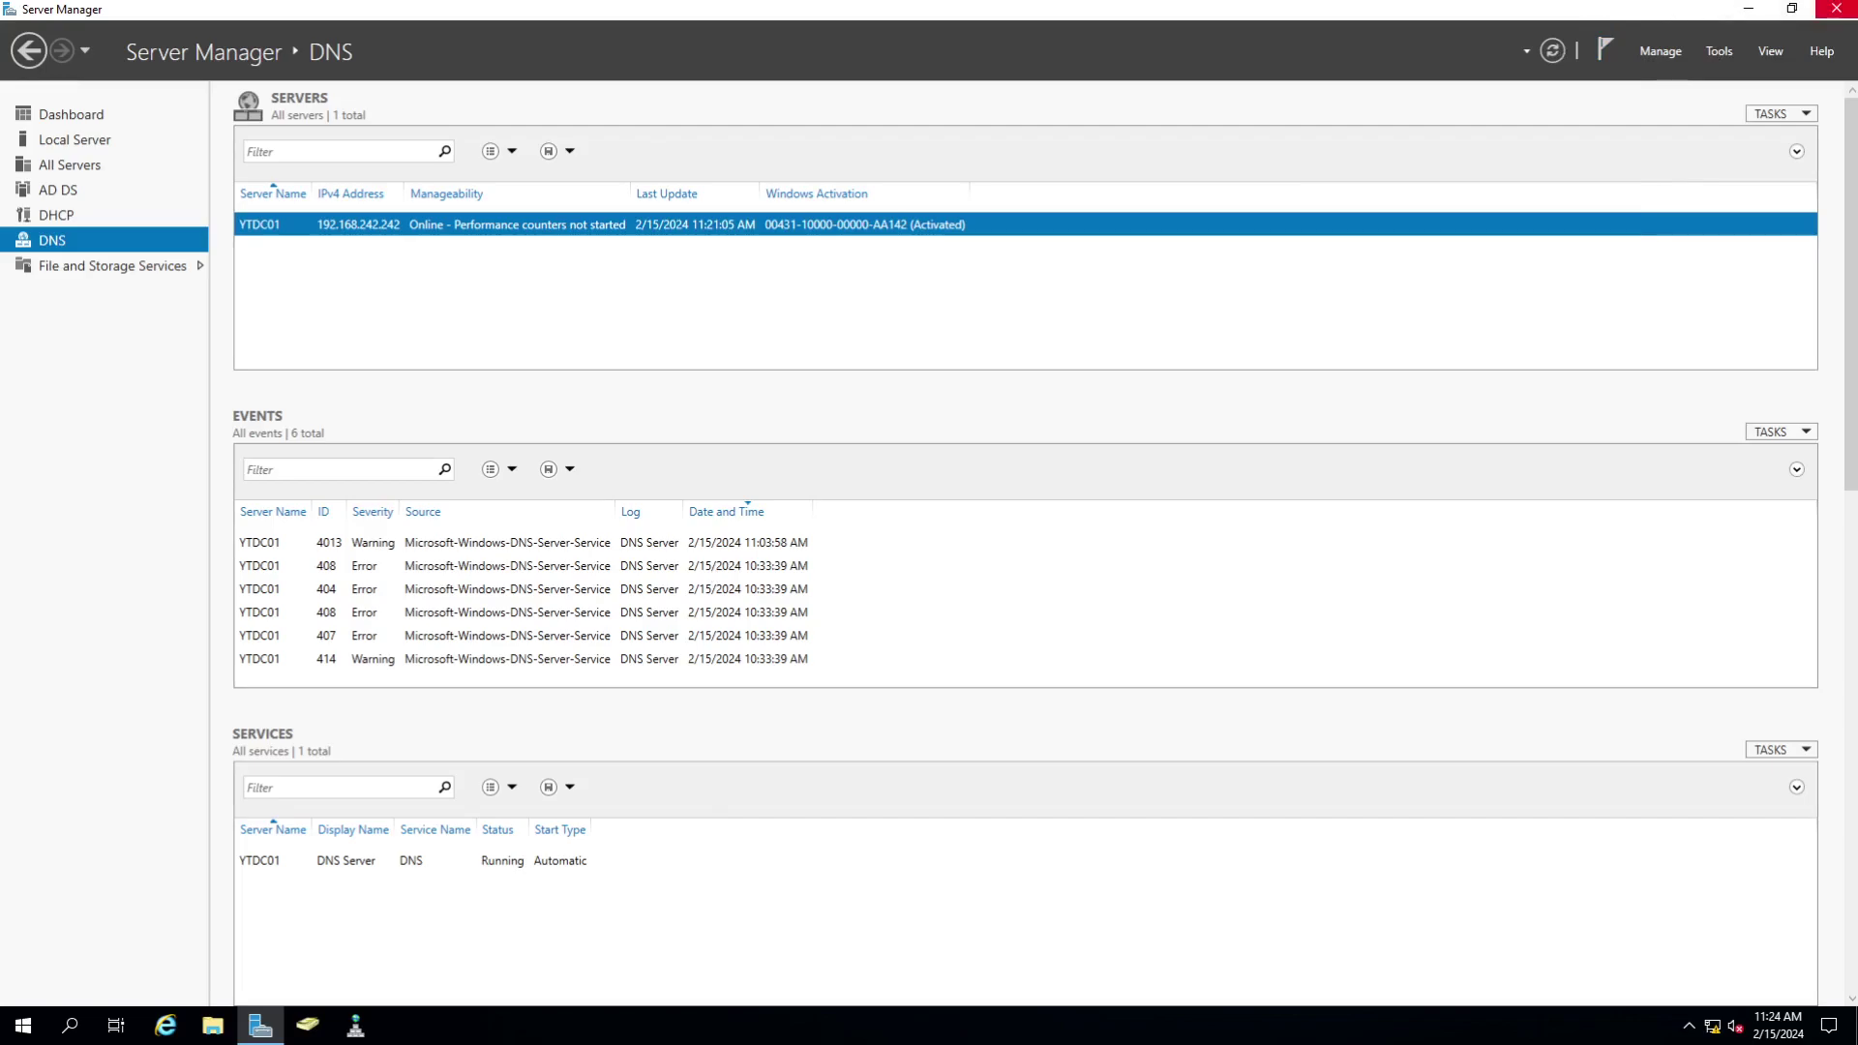
- Close Server Manager, open the DHCP console in an enlarged window, and expand the IPv4 and IPv6 nodes of ytdc01.ytd.local
click(1836, 9)
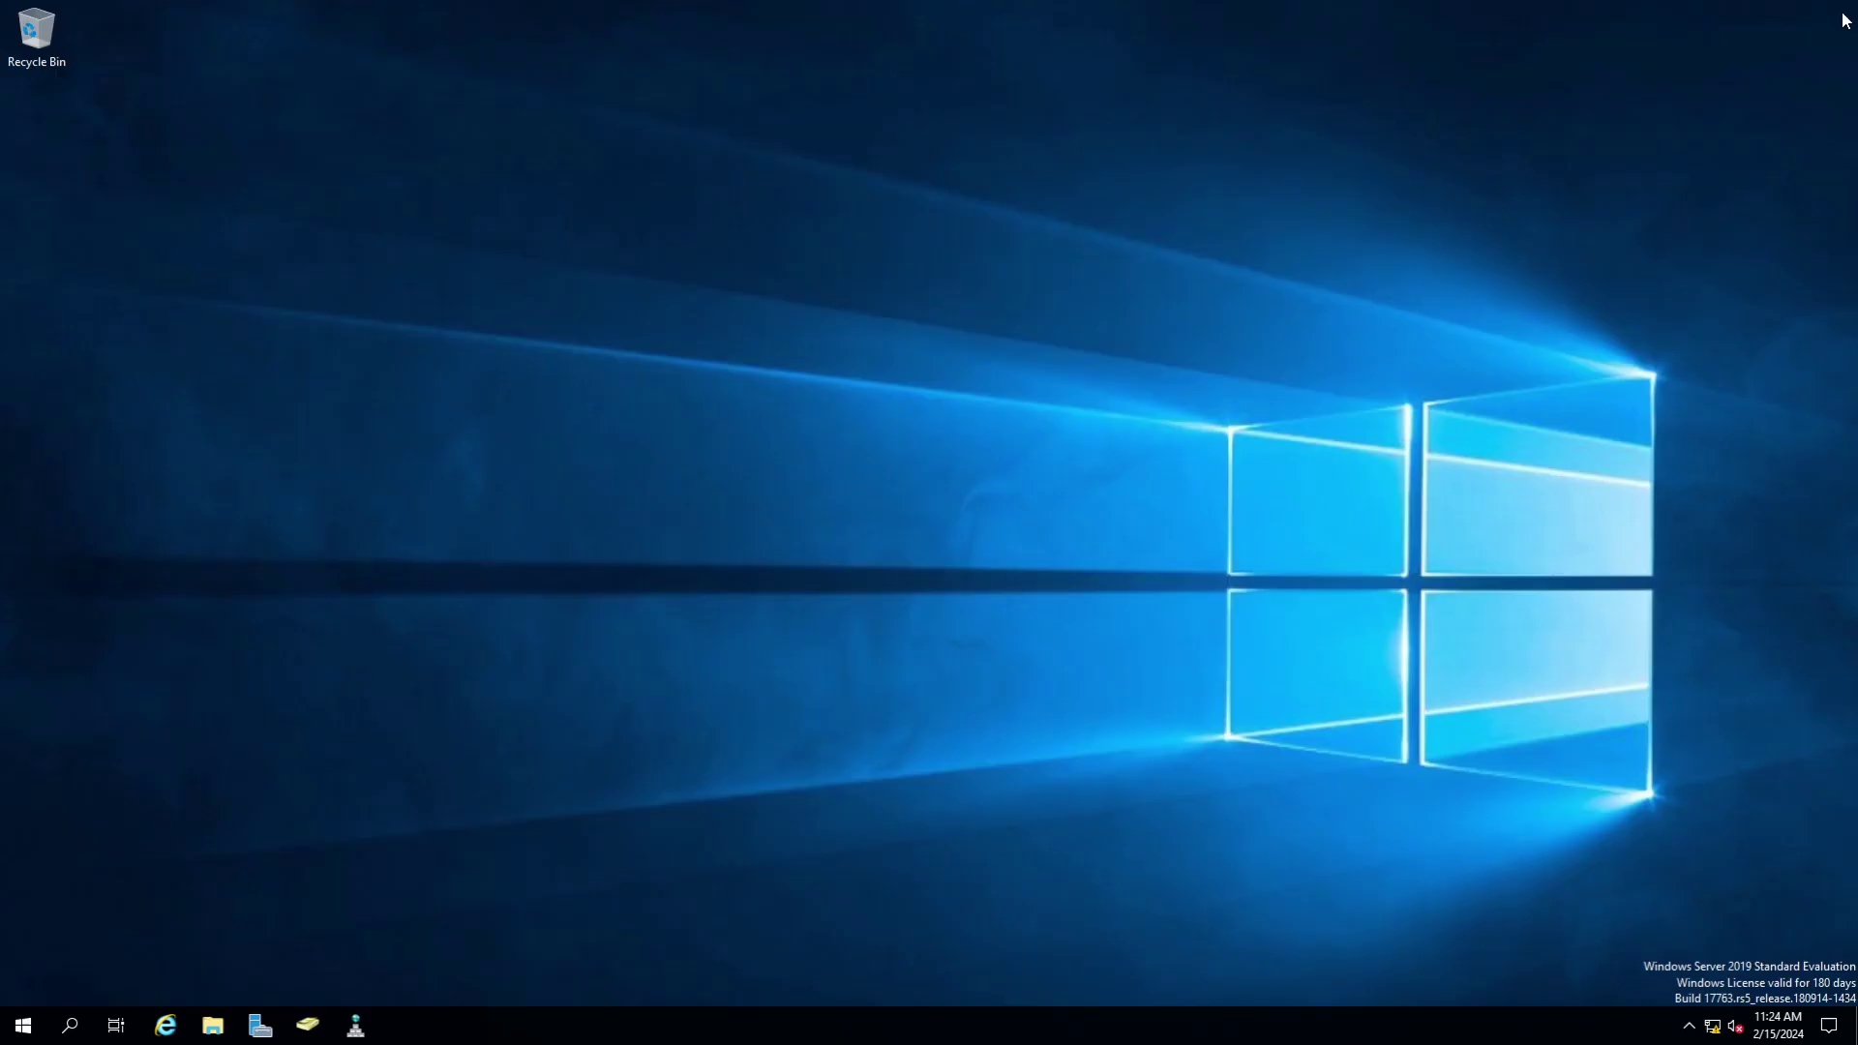
click(23, 1025)
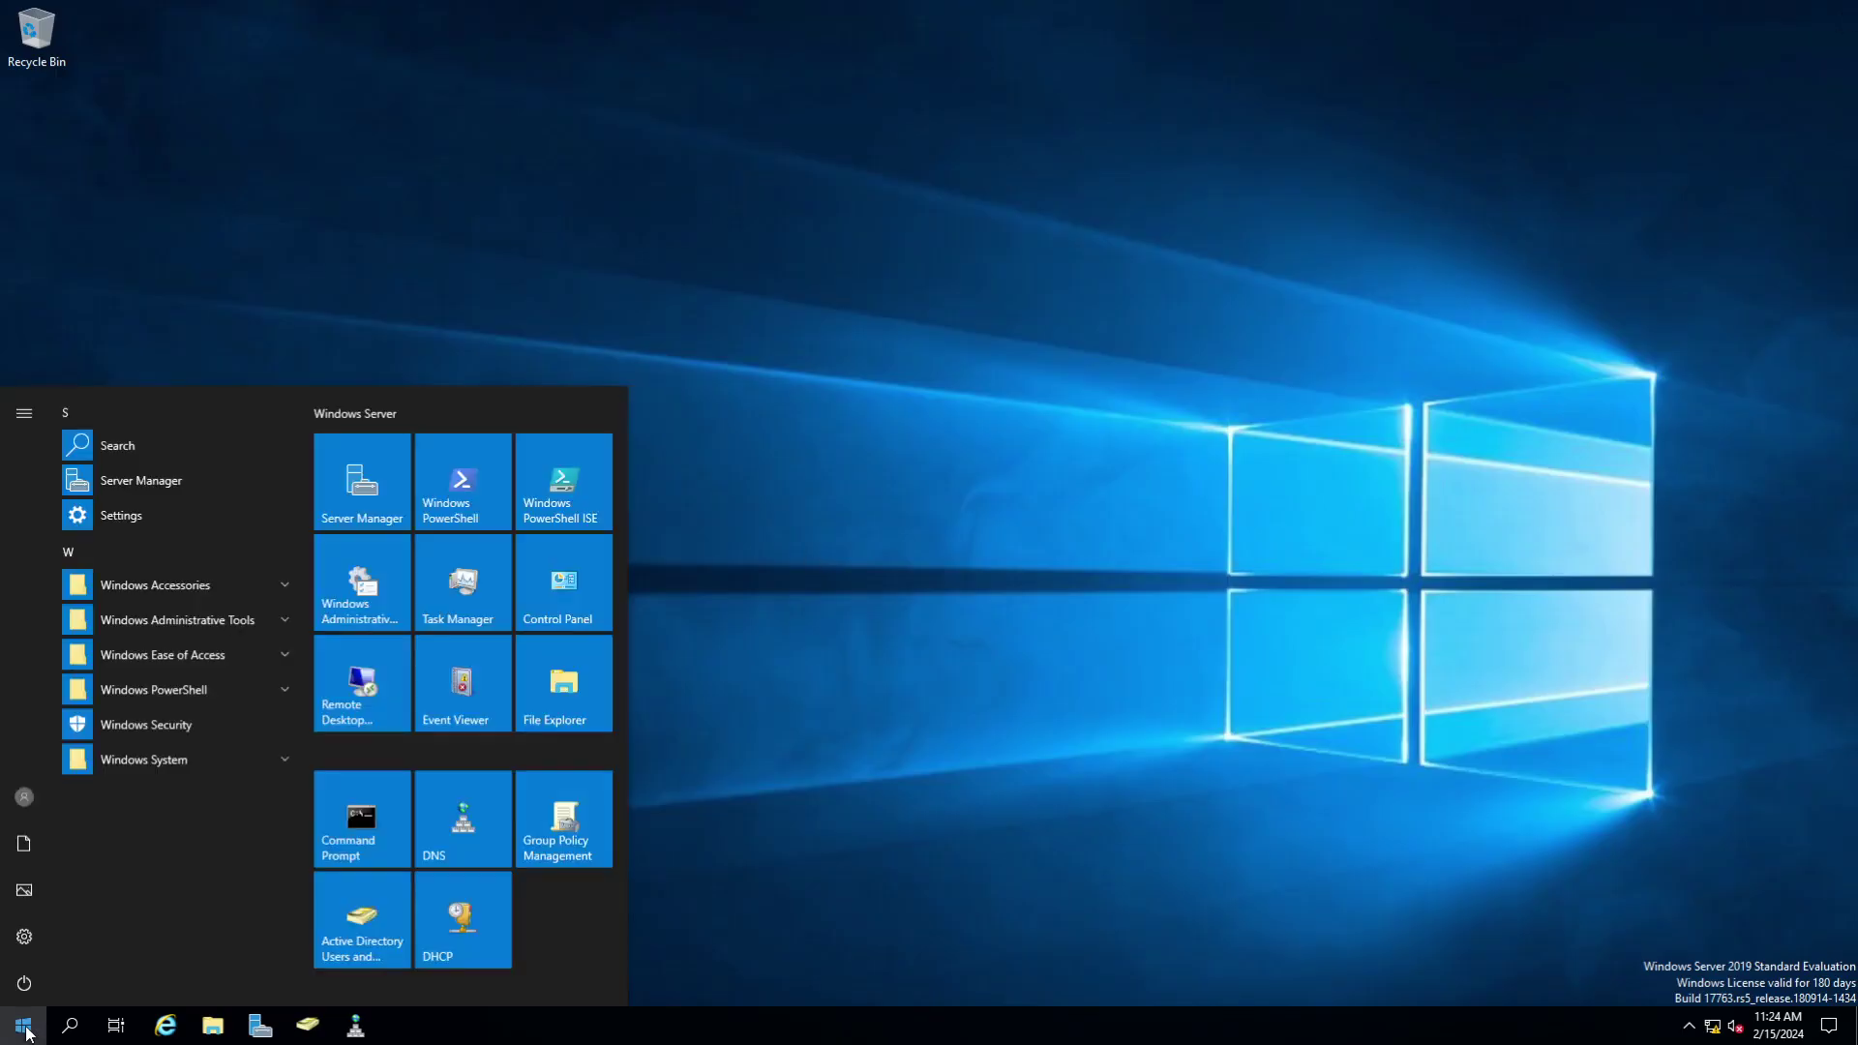
click(445, 910)
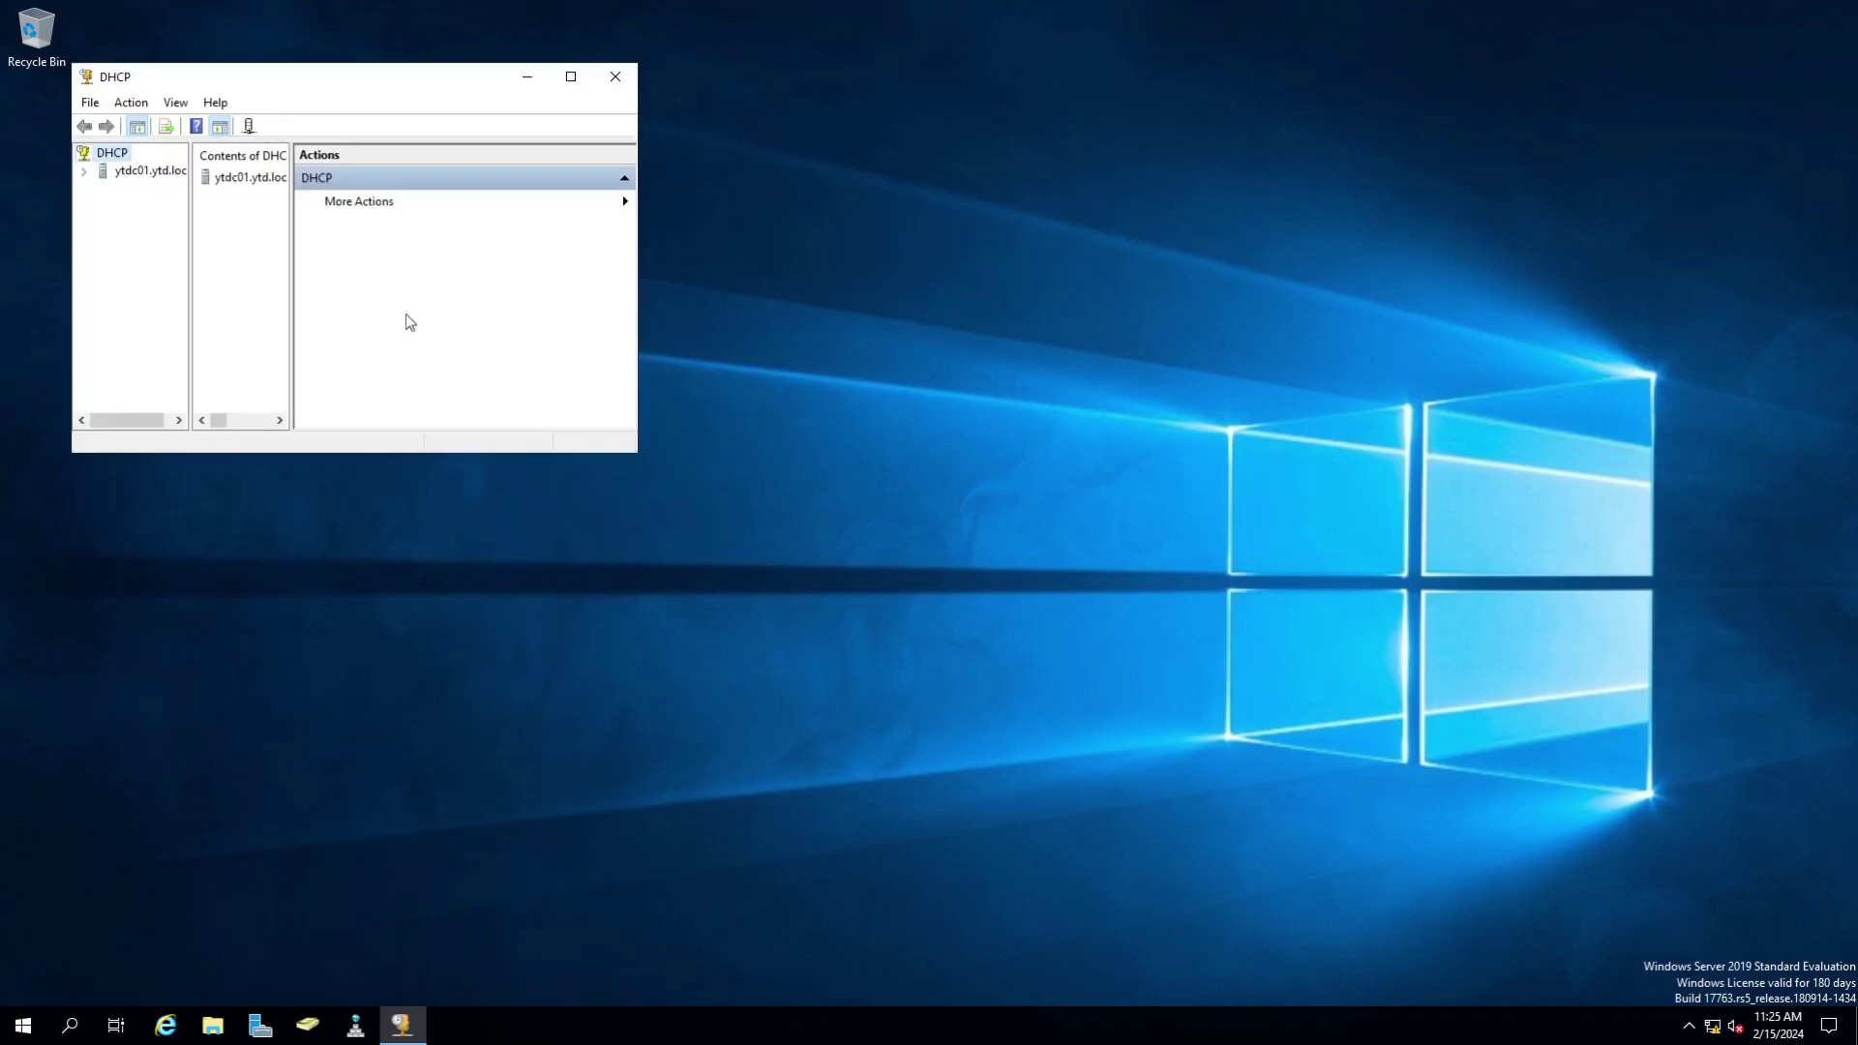
drag(636, 452, 1668, 906)
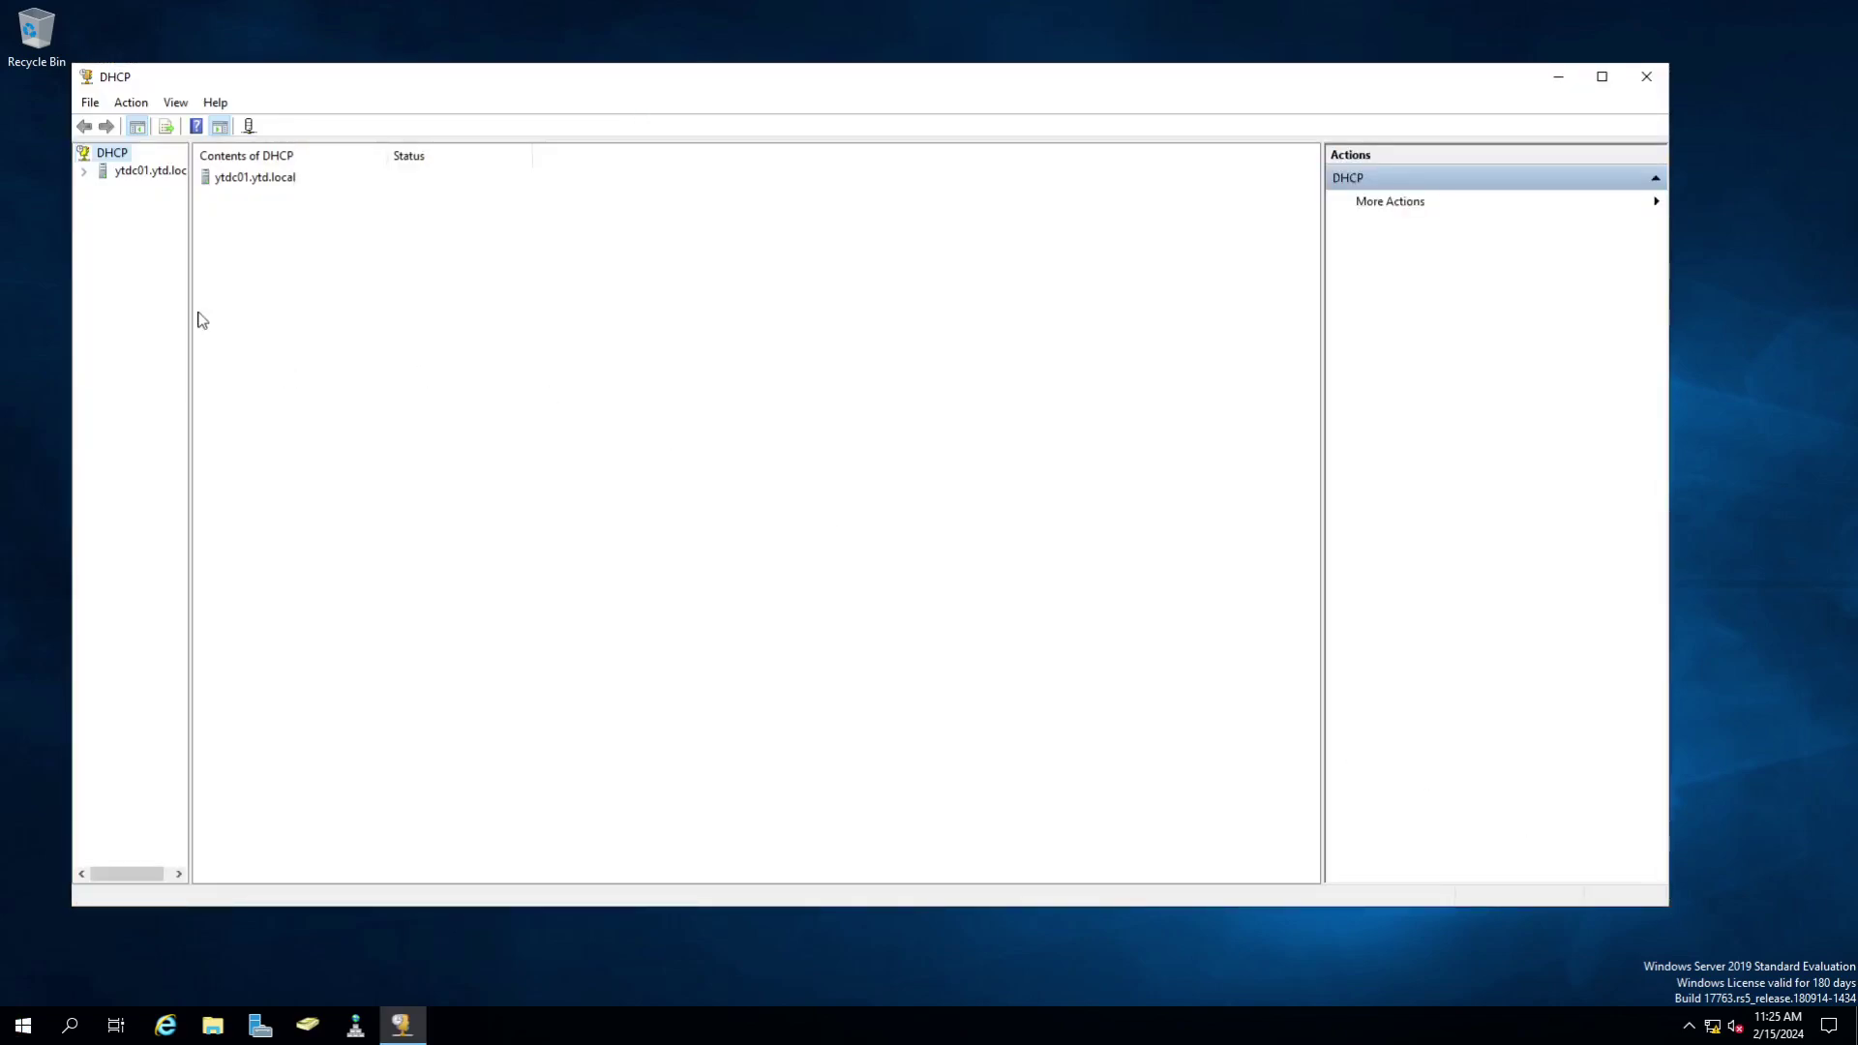
drag(190, 309, 283, 320)
click(87, 171)
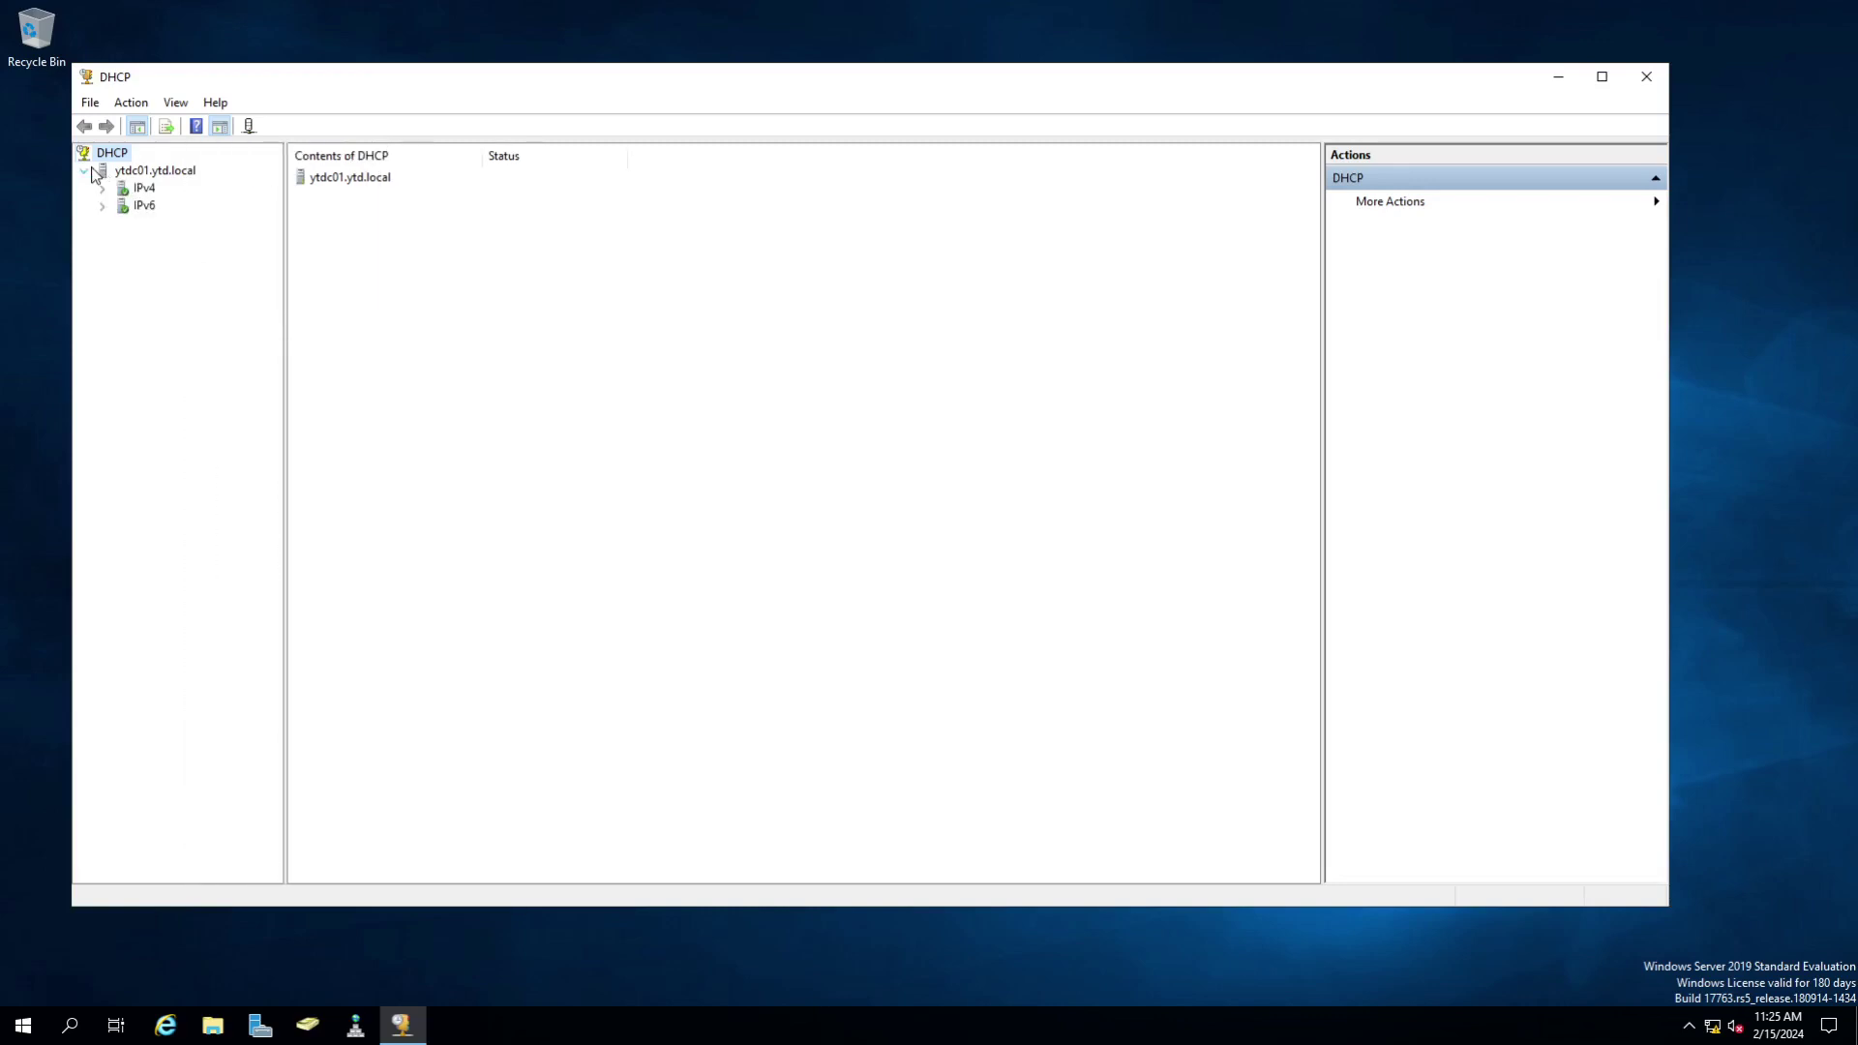
click(101, 188)
click(141, 190)
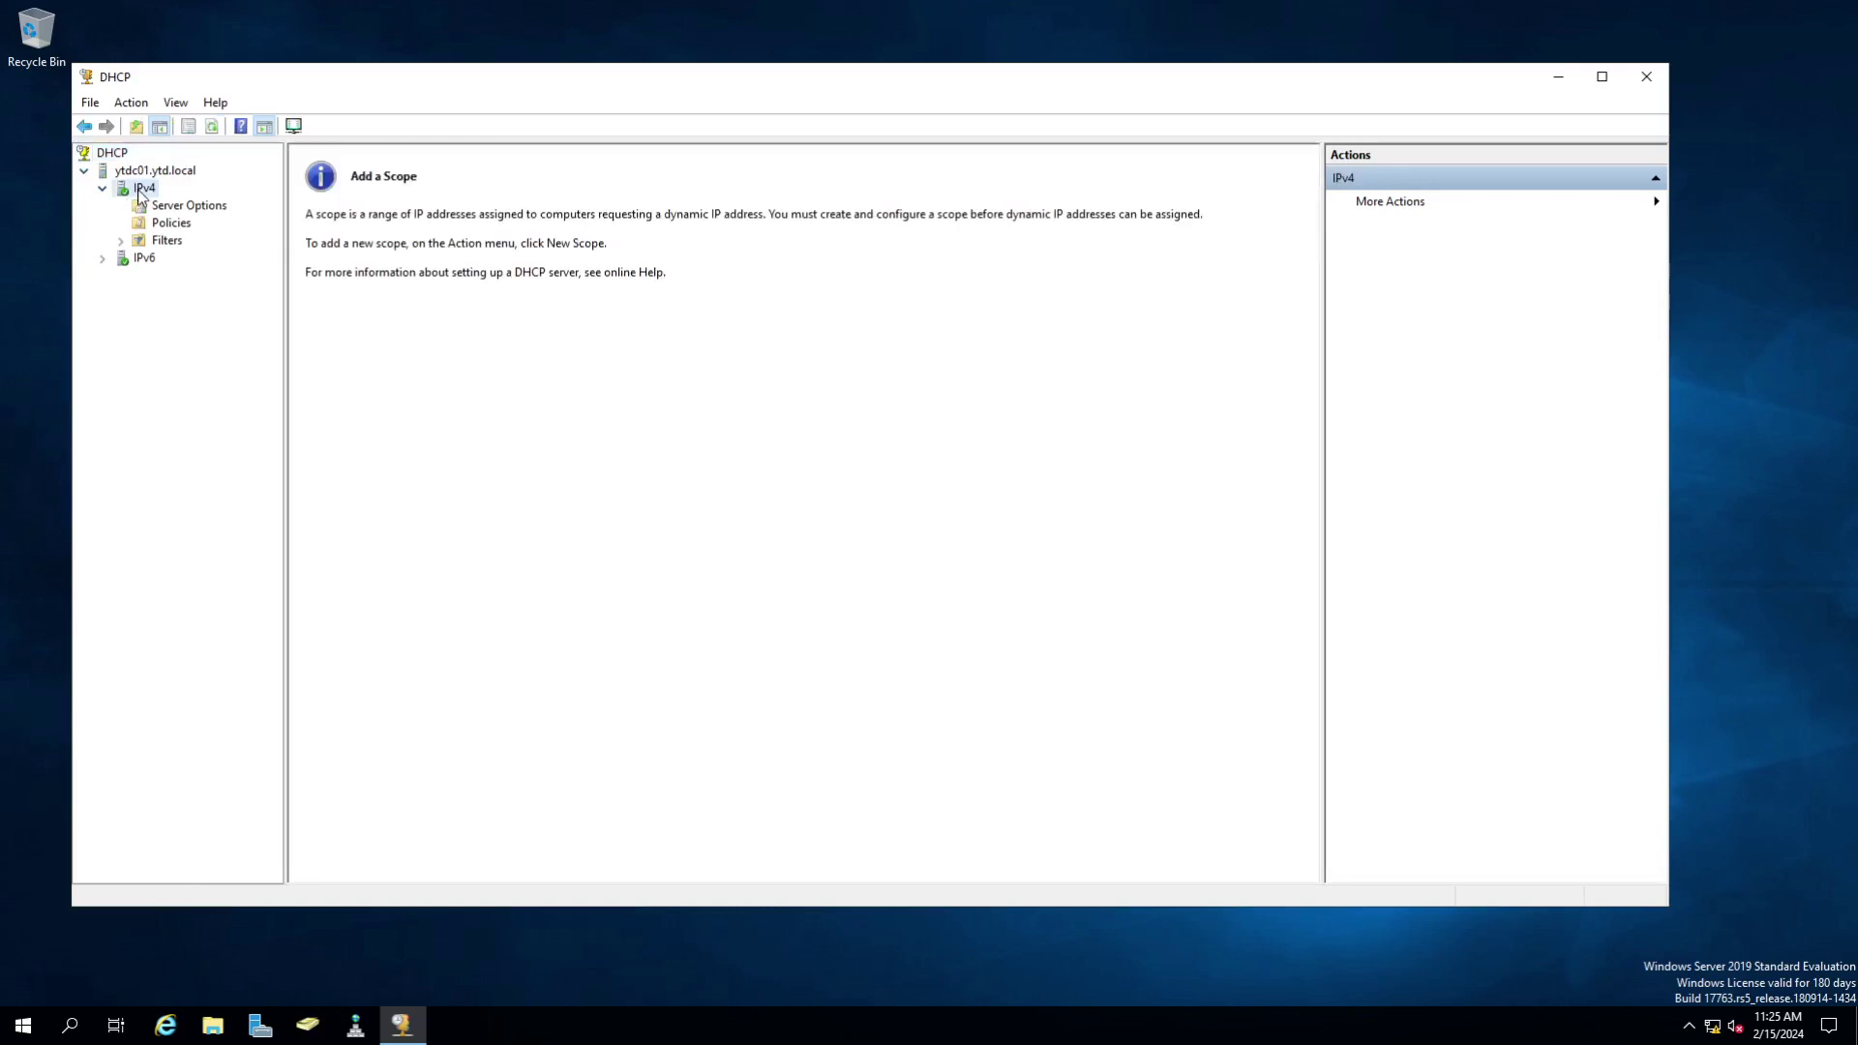
double_click(141, 259)
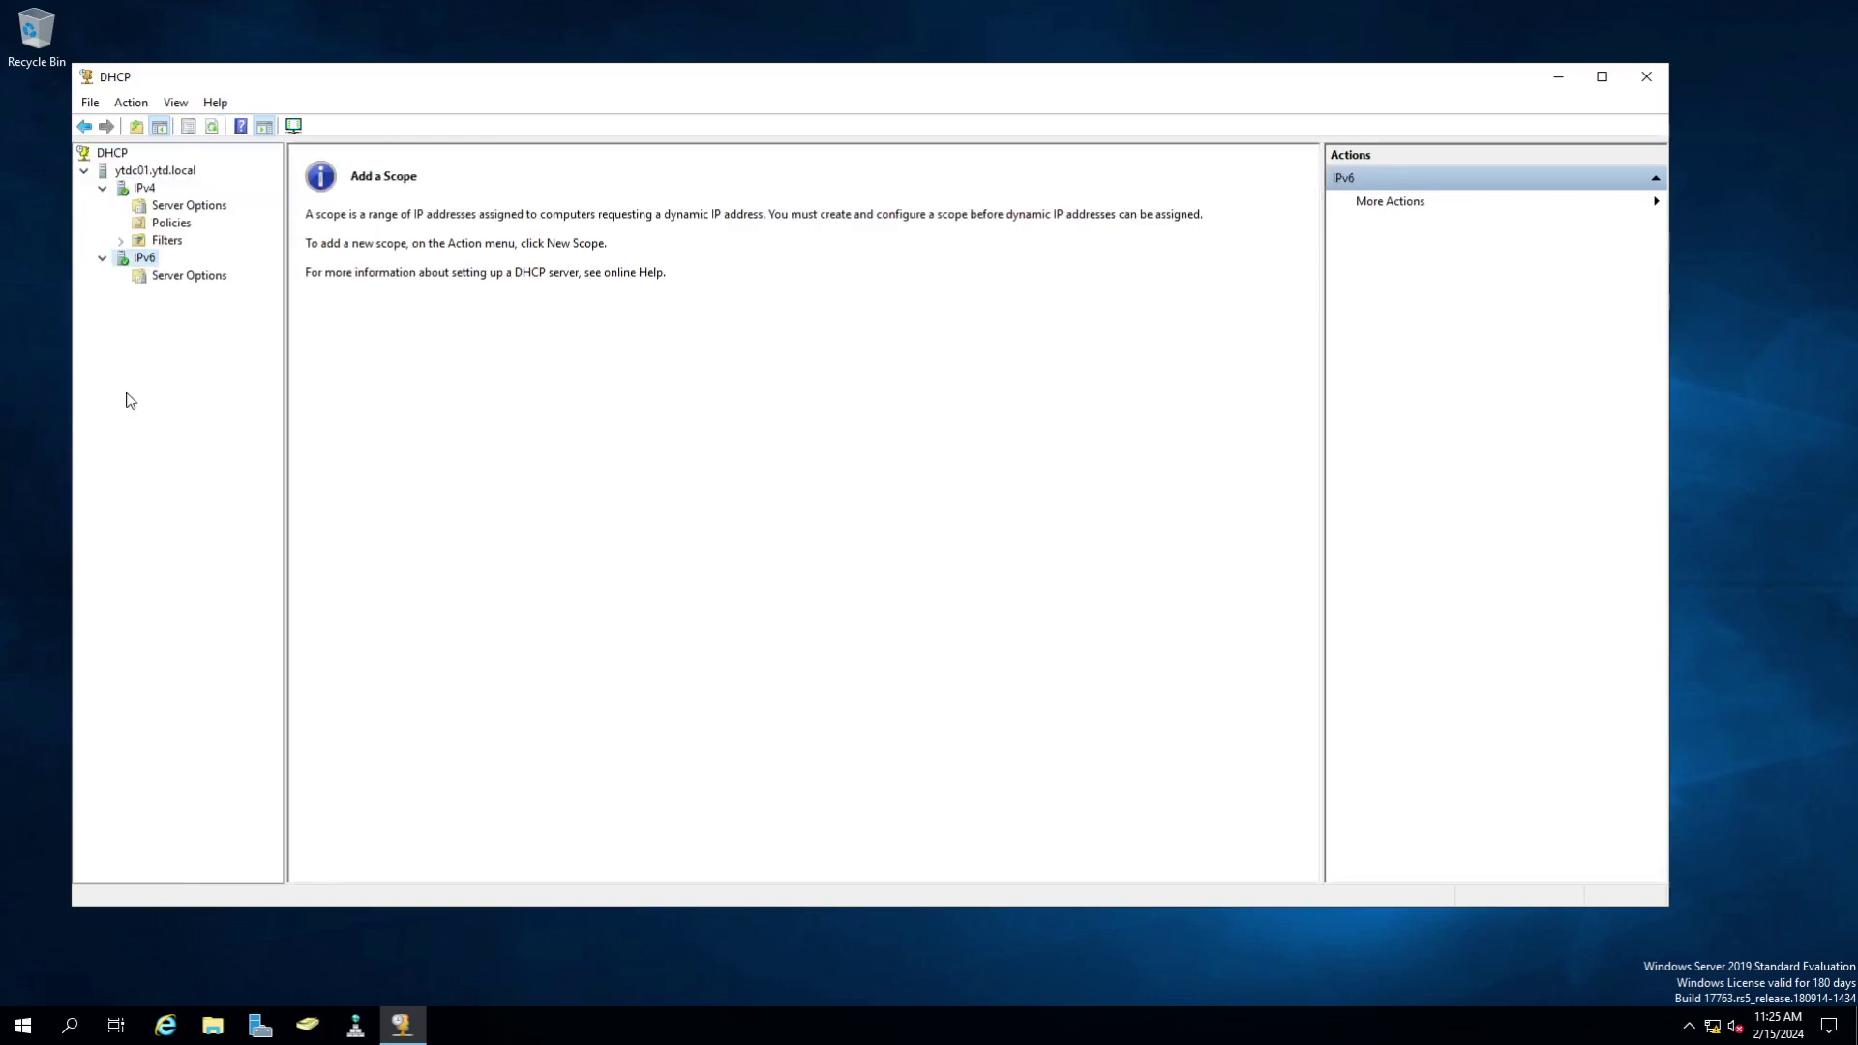
- Start a new IPv4 scope and name it LAN
click(141, 188)
right_click(140, 190)
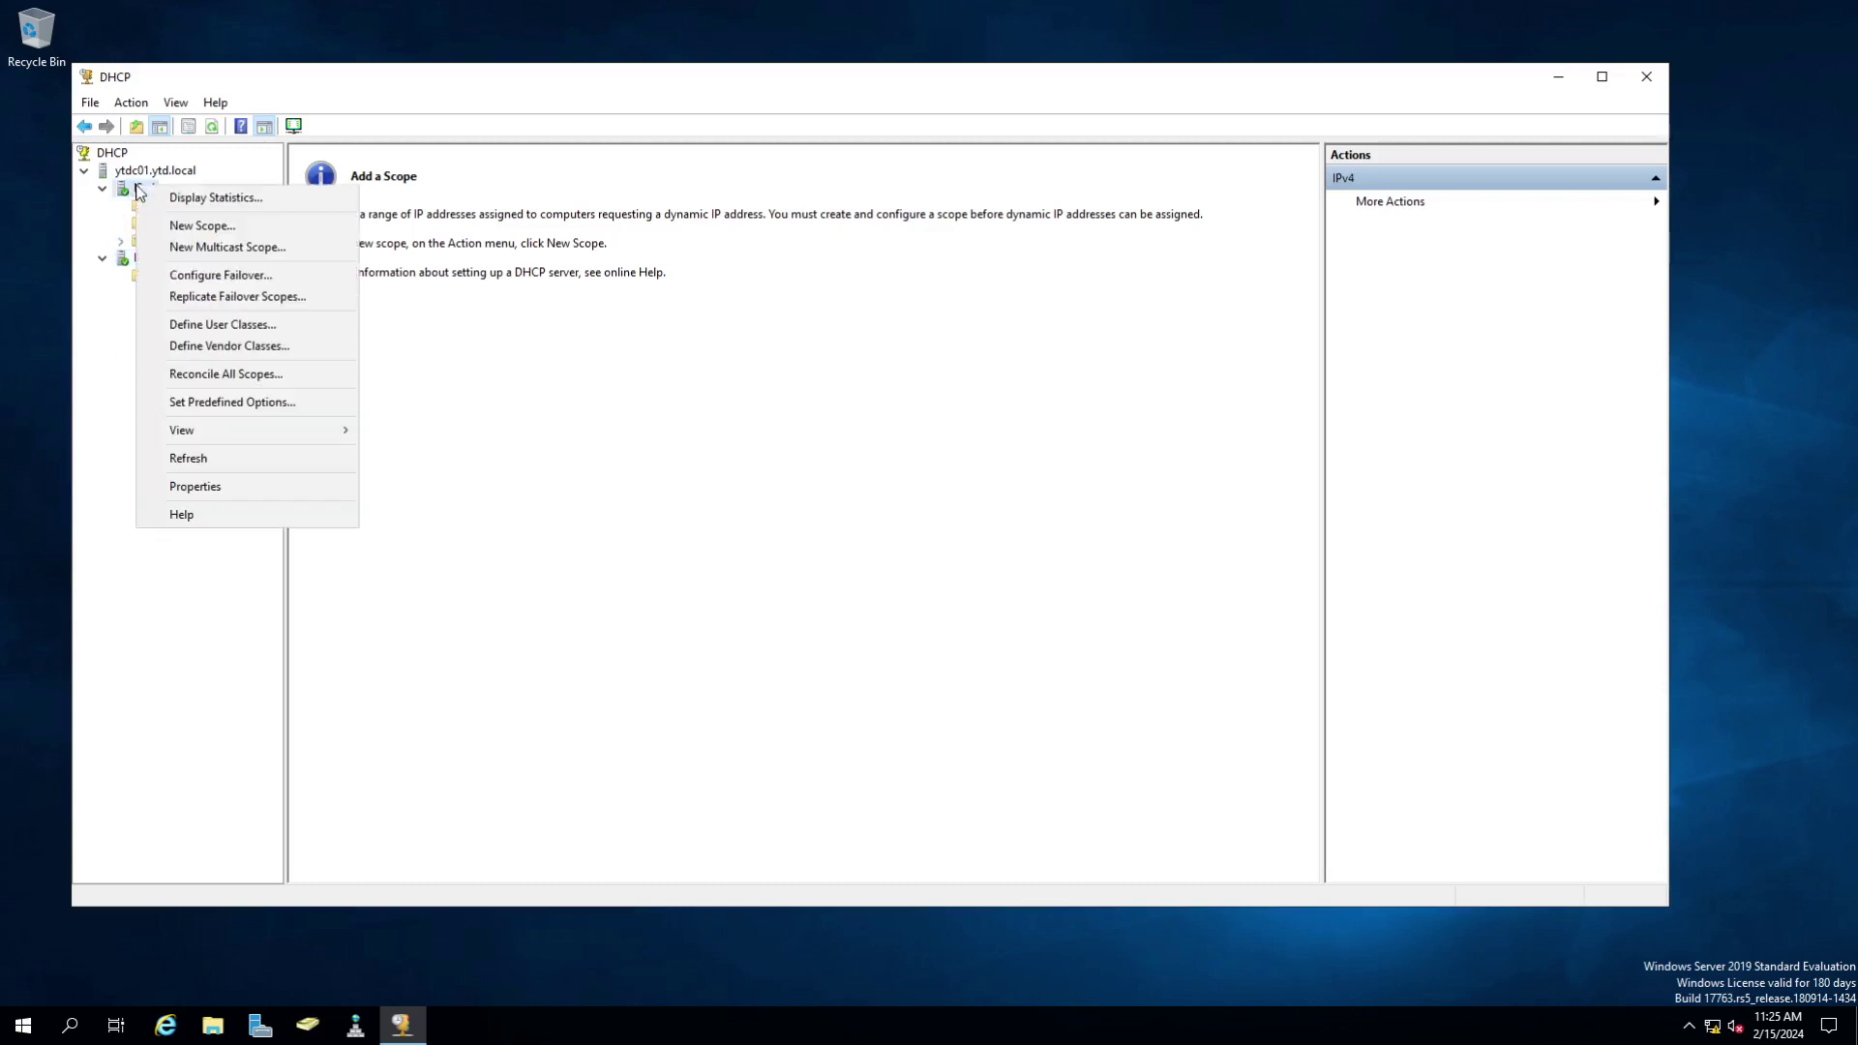
click(244, 226)
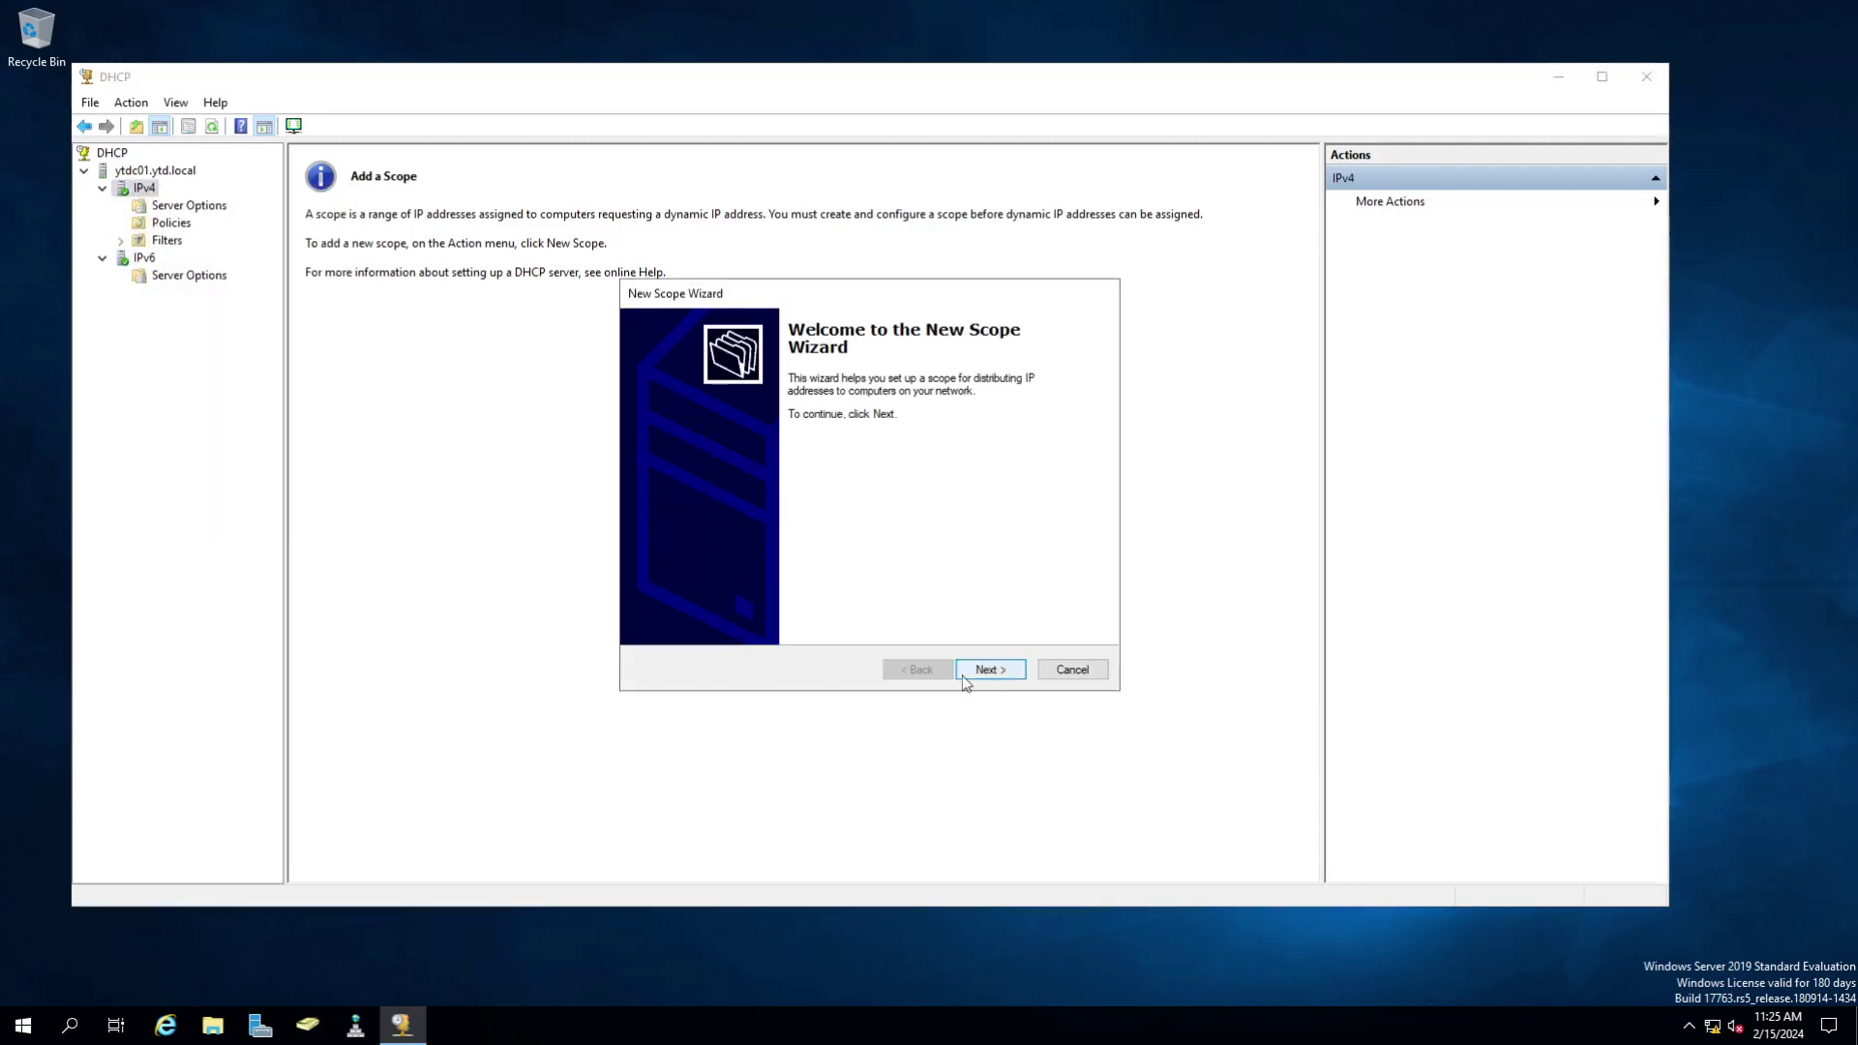
click(1000, 670)
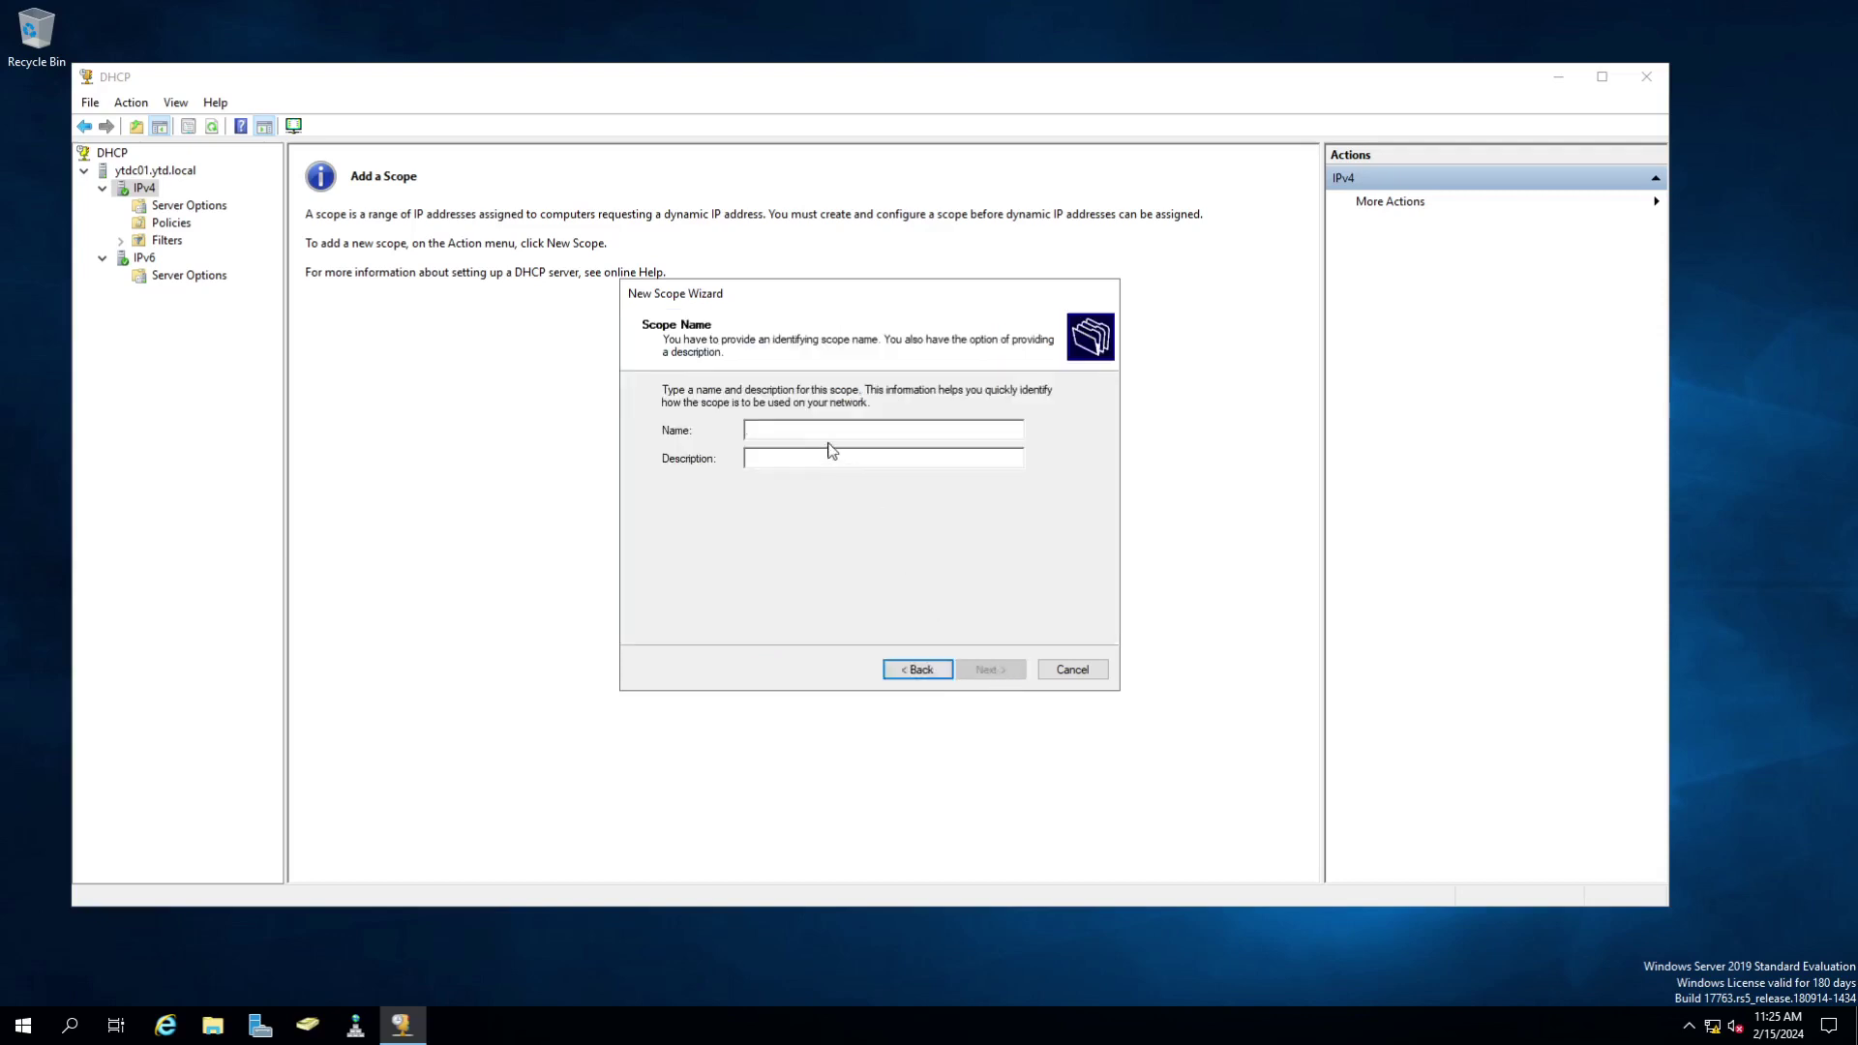
text(LAN)
click(991, 670)
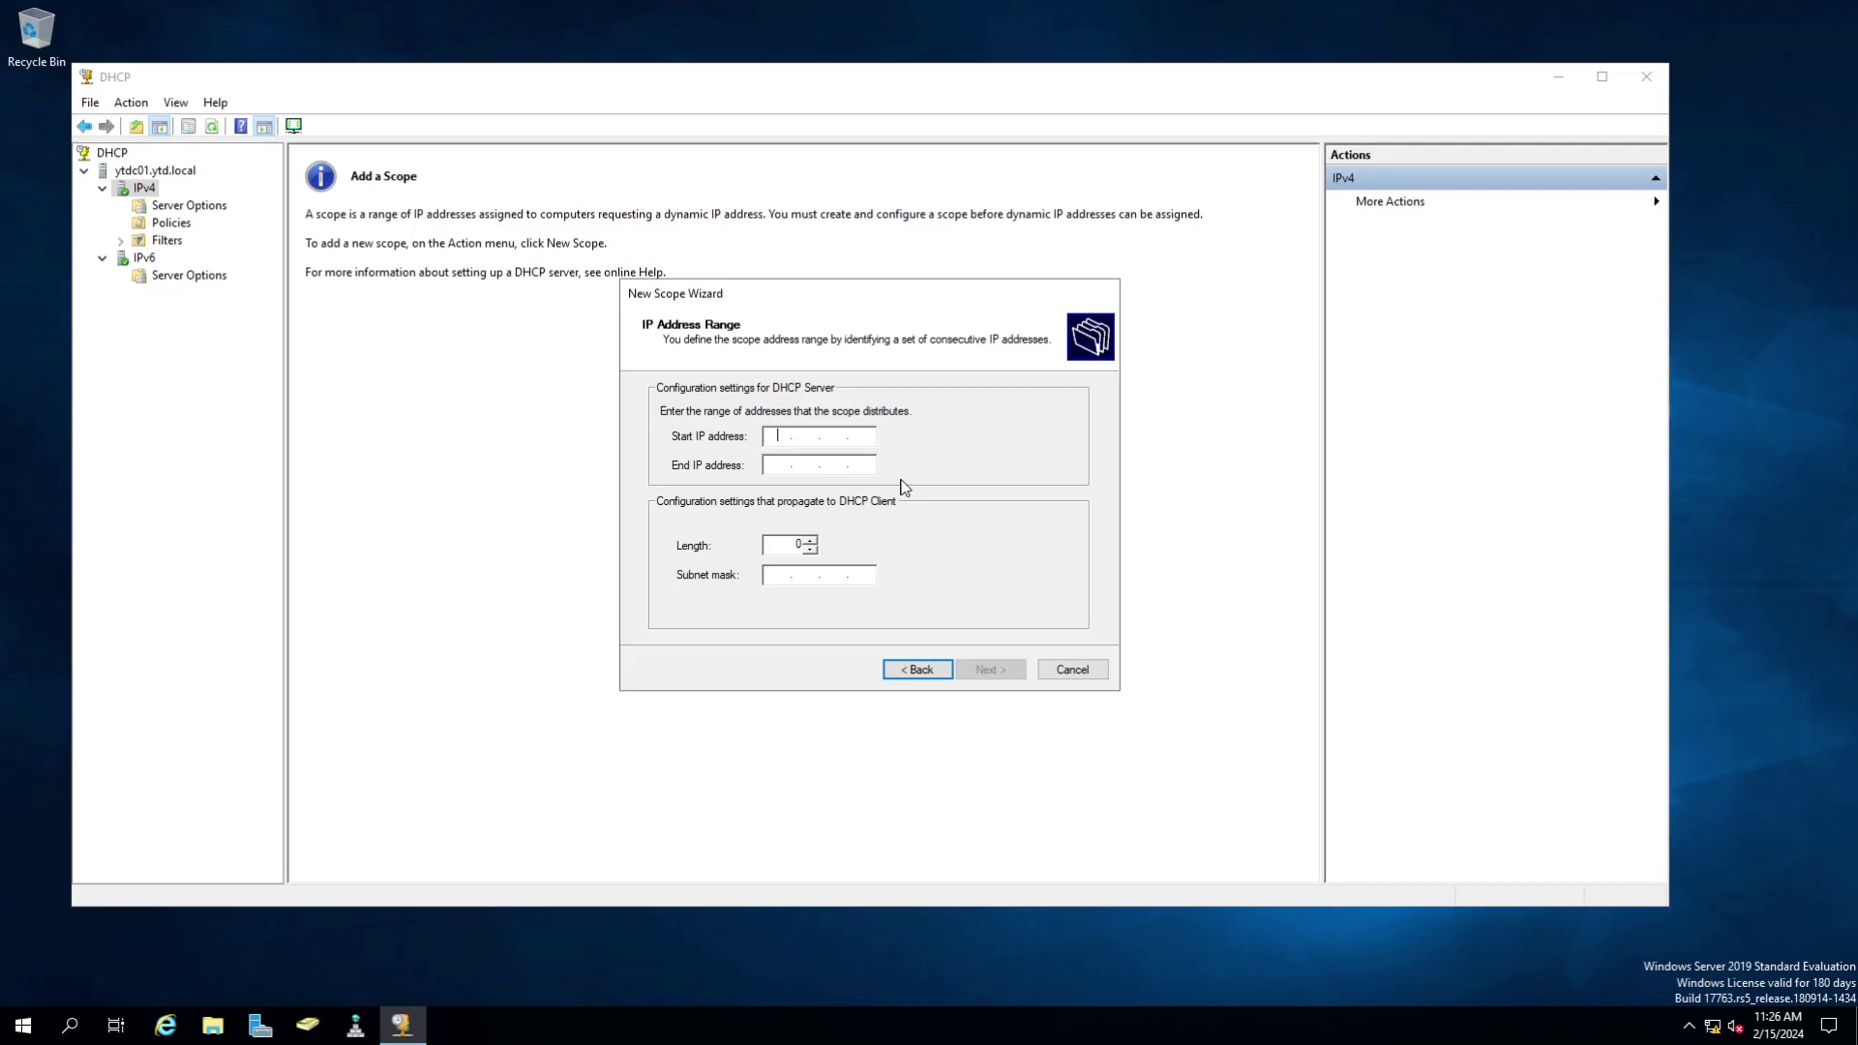
- Set the scope's address range from 192.168.242.50 to 192.168.242.100 with the 24-bit subnet mask, and recheck the range before continuing
text(192 . 168 . 242 . 50)
click(775, 466)
text(192 . 168 . )
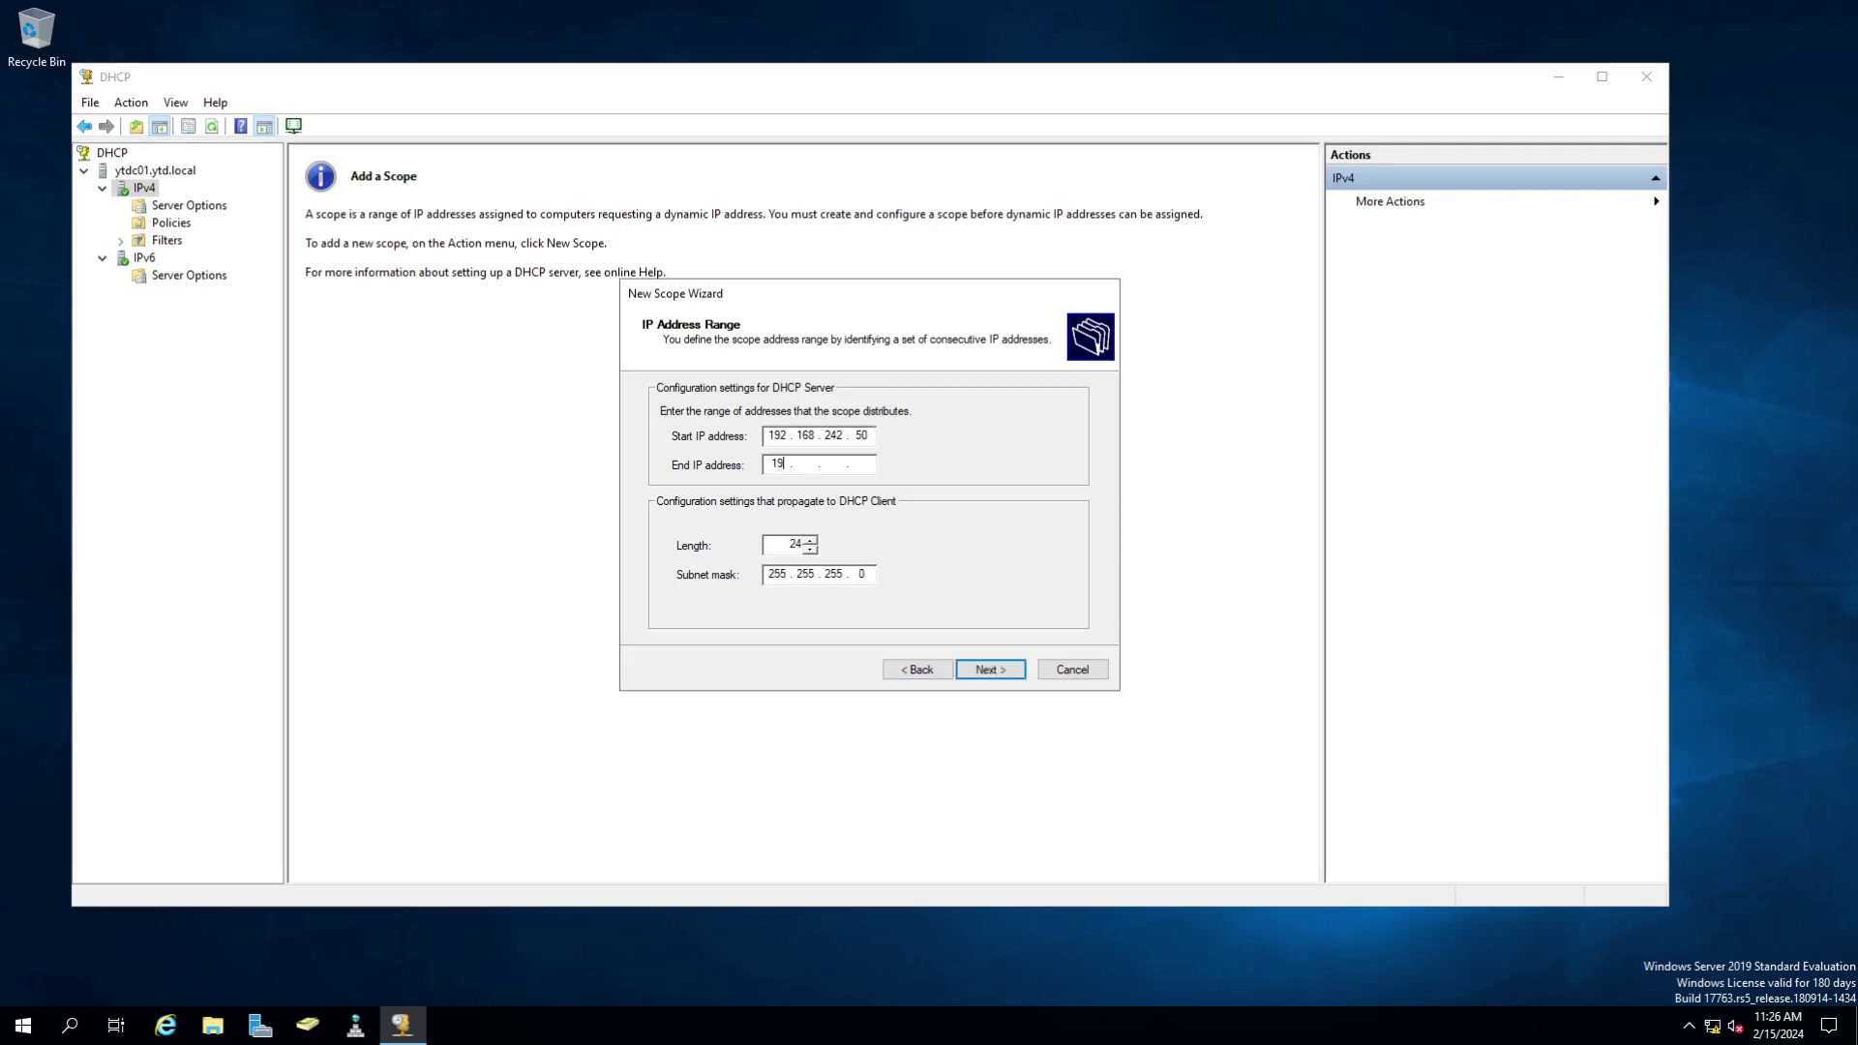
text(242 . 100)
click(991, 667)
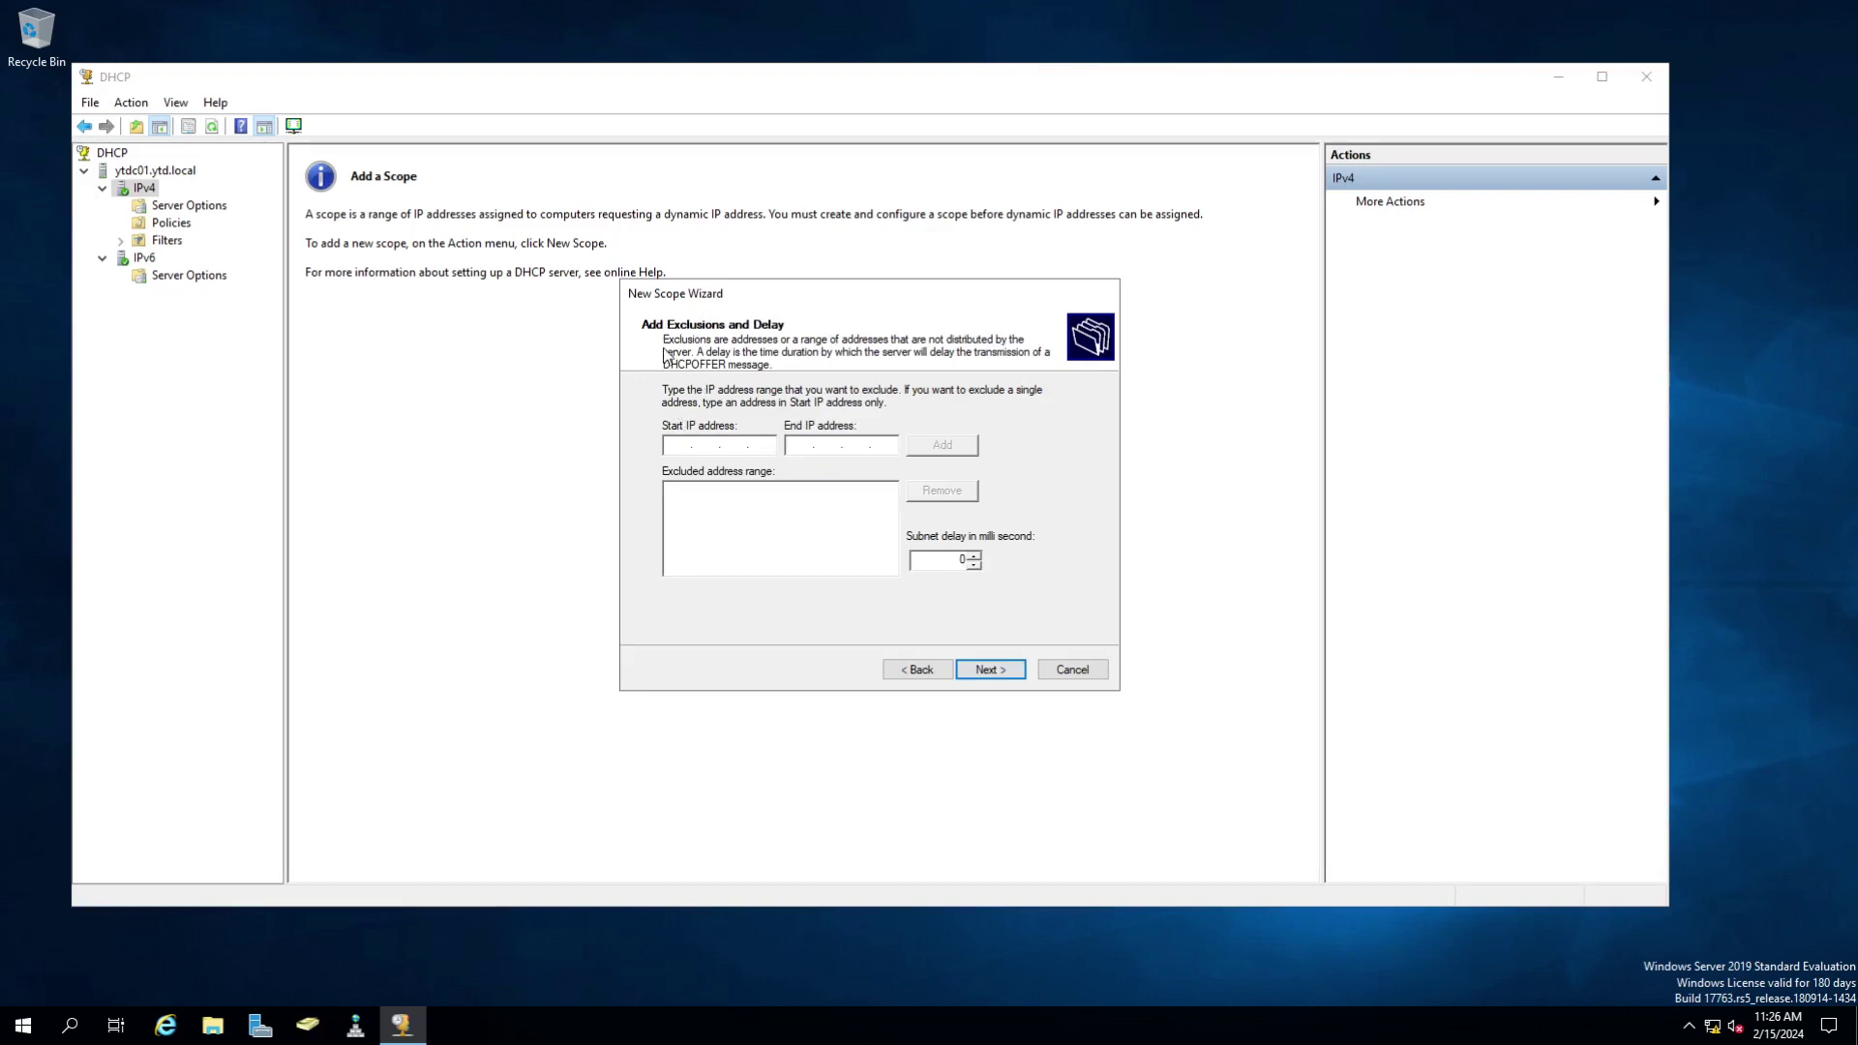
click(911, 664)
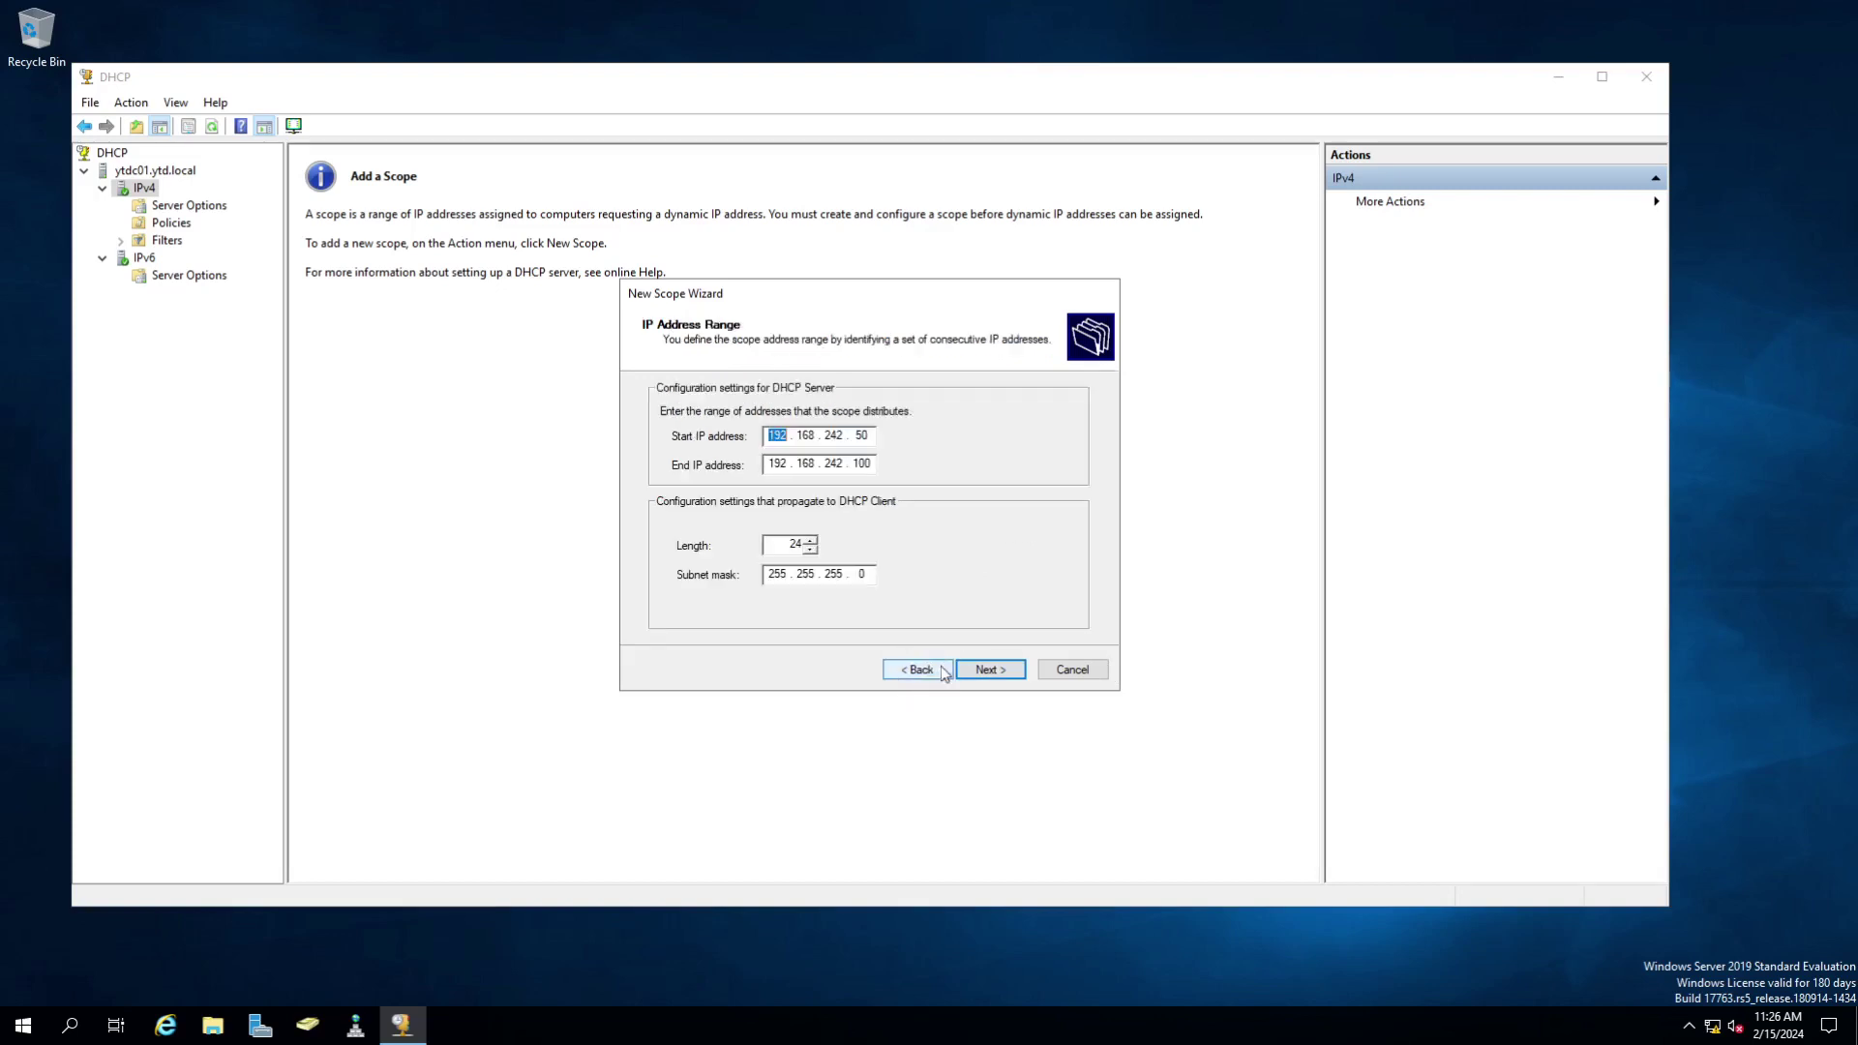
click(981, 667)
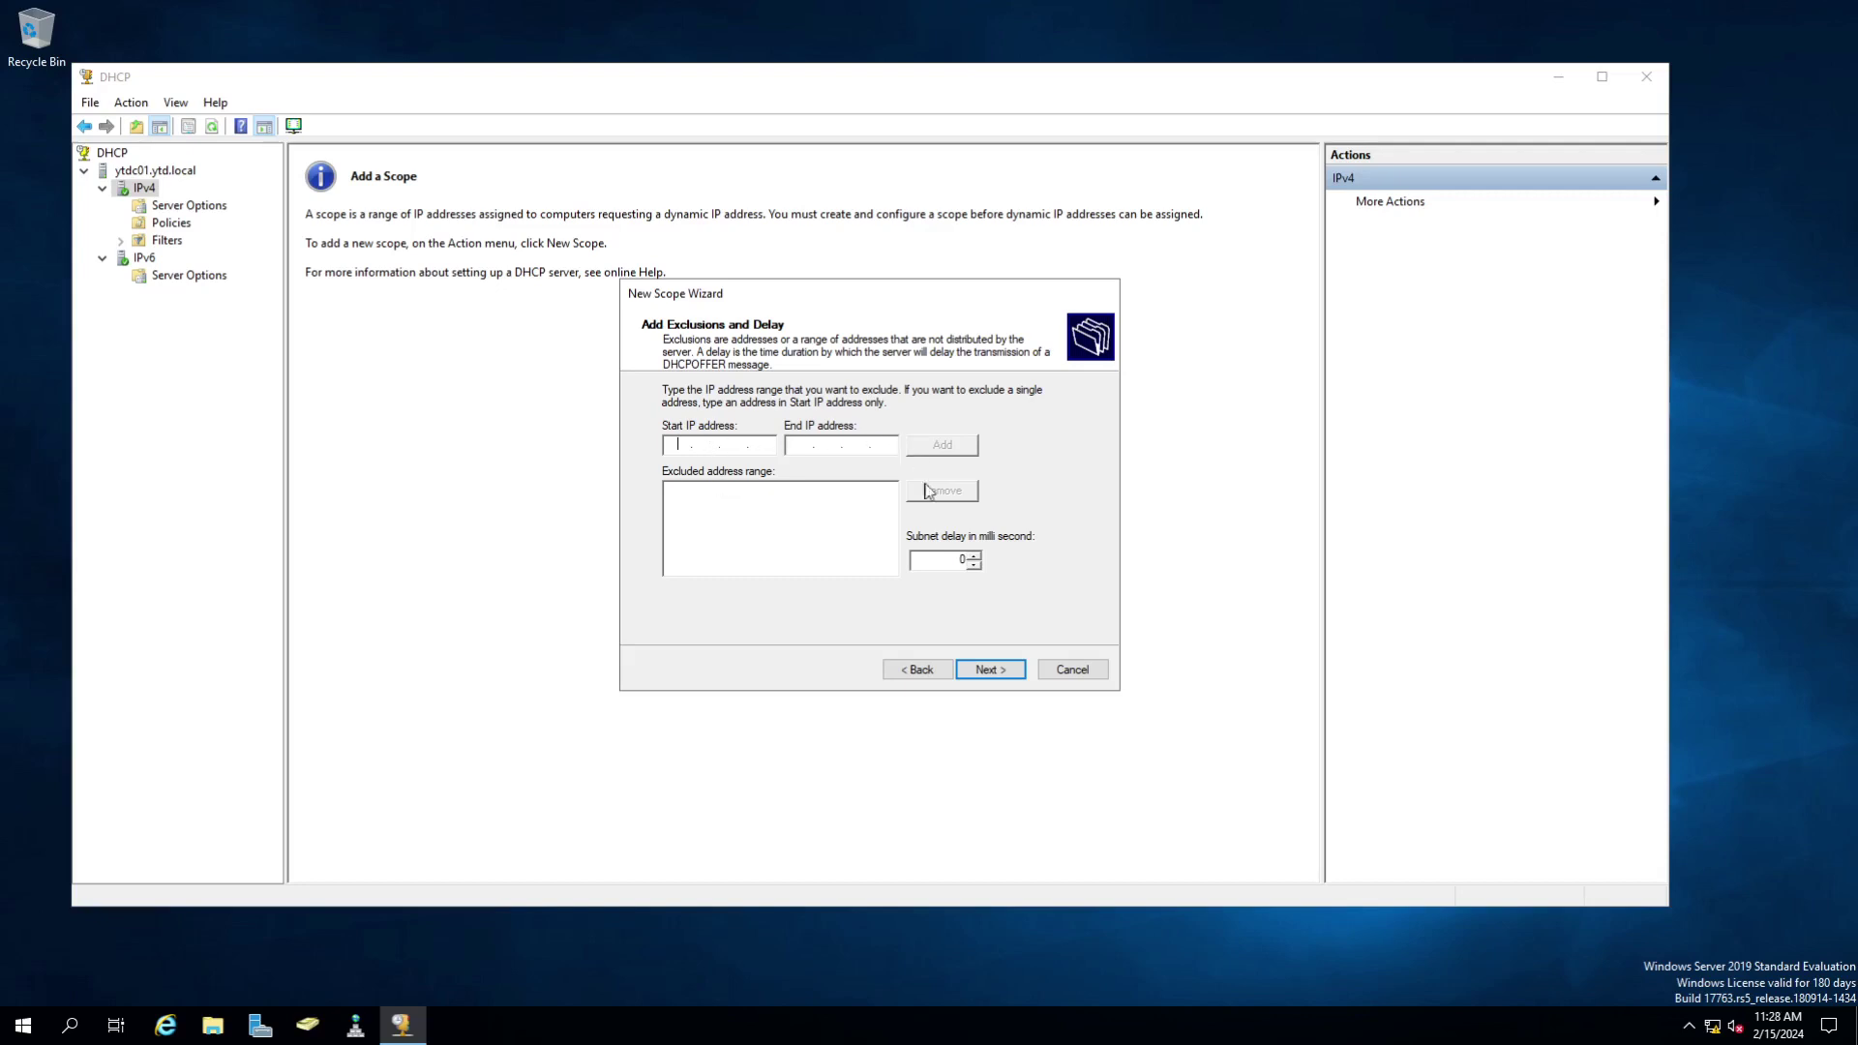
- Set the scope's subnet delay to 5 milliseconds without any exclusions, and accept the default lease duration
double_click(956, 563)
text(5)
click(990, 670)
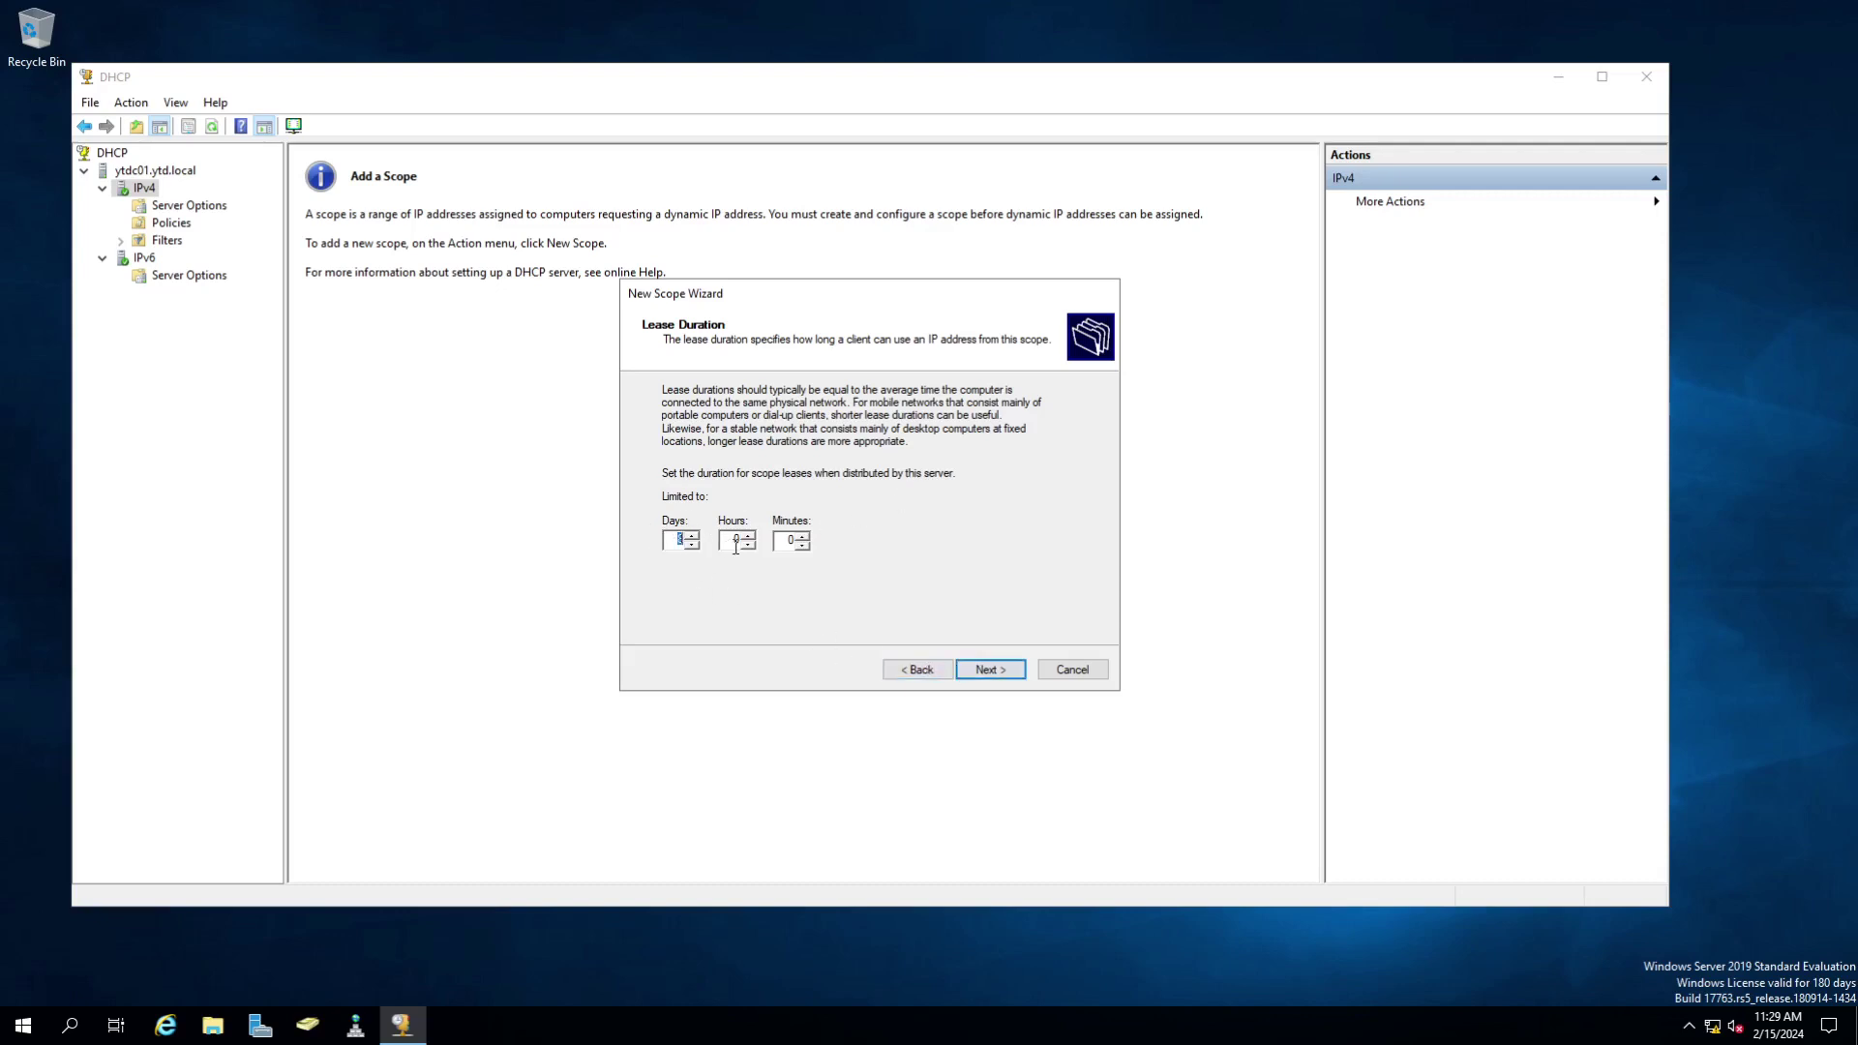
click(990, 671)
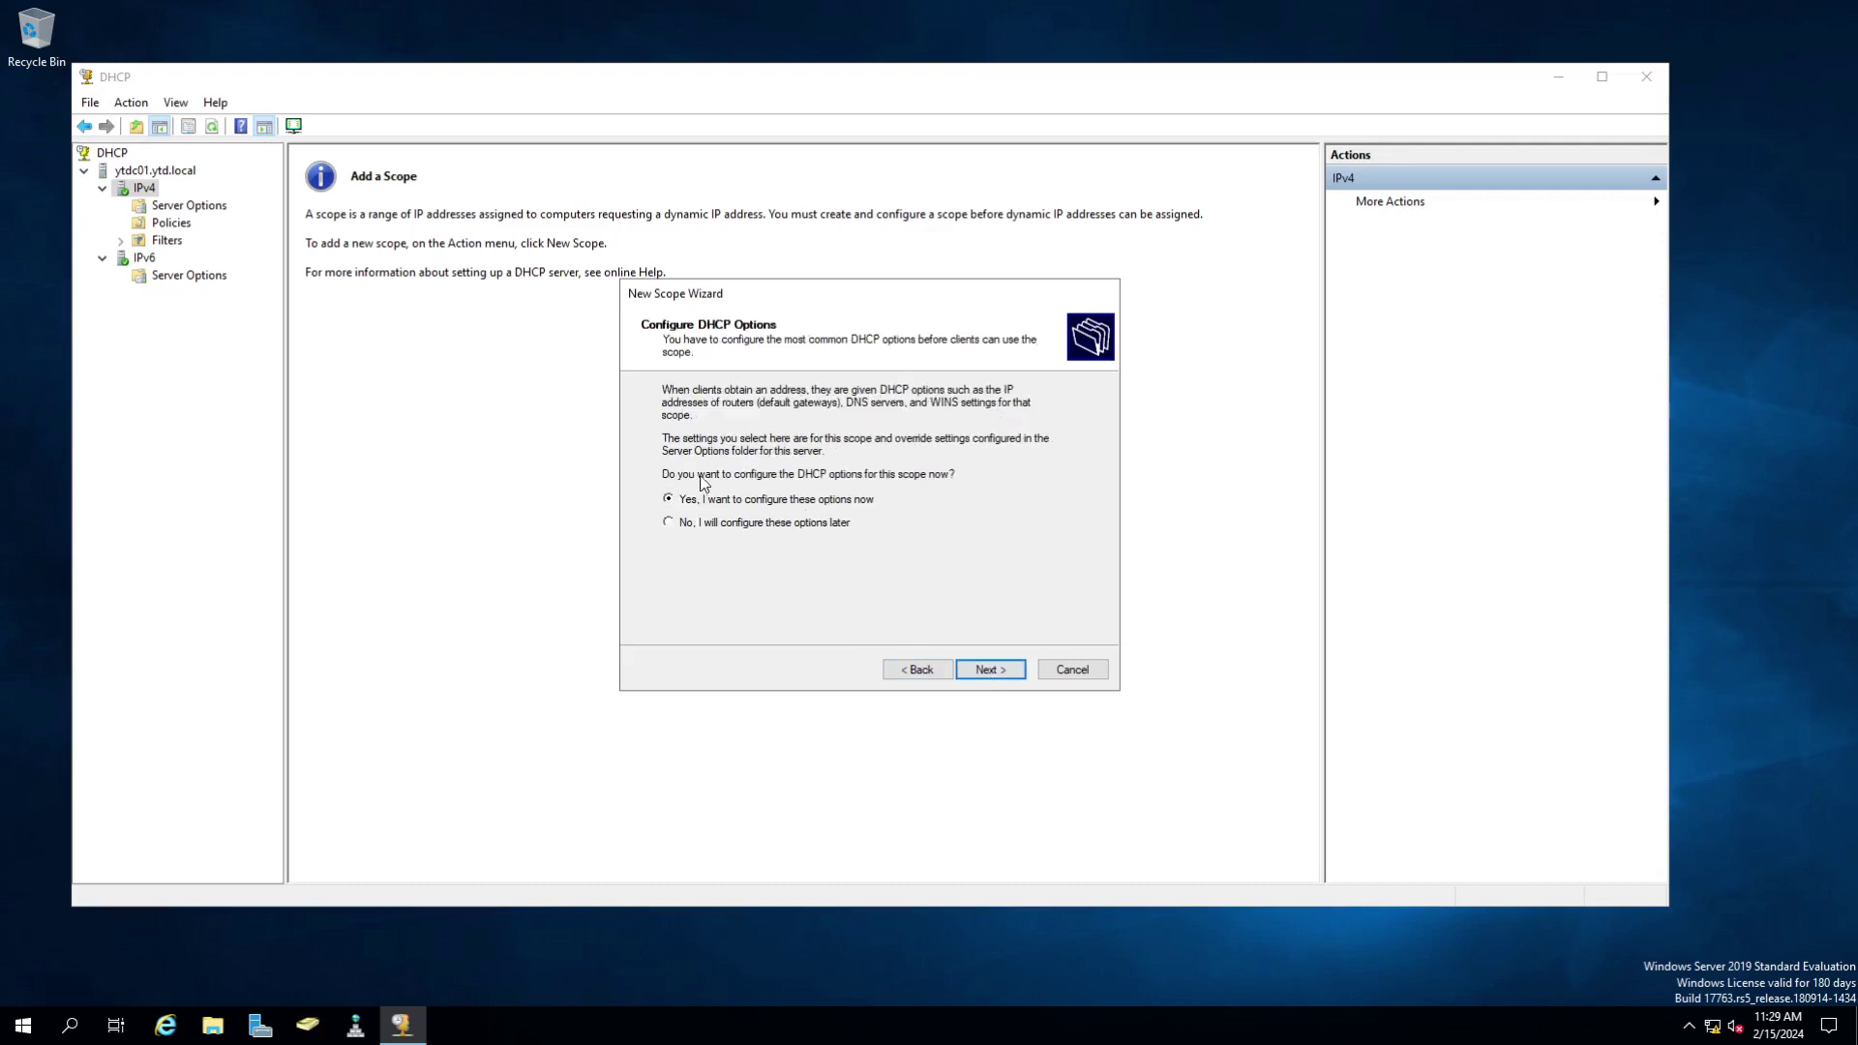
- Choose to configure the DHCP options now and add 192.168.242.1 as the scope's default gateway
click(1013, 678)
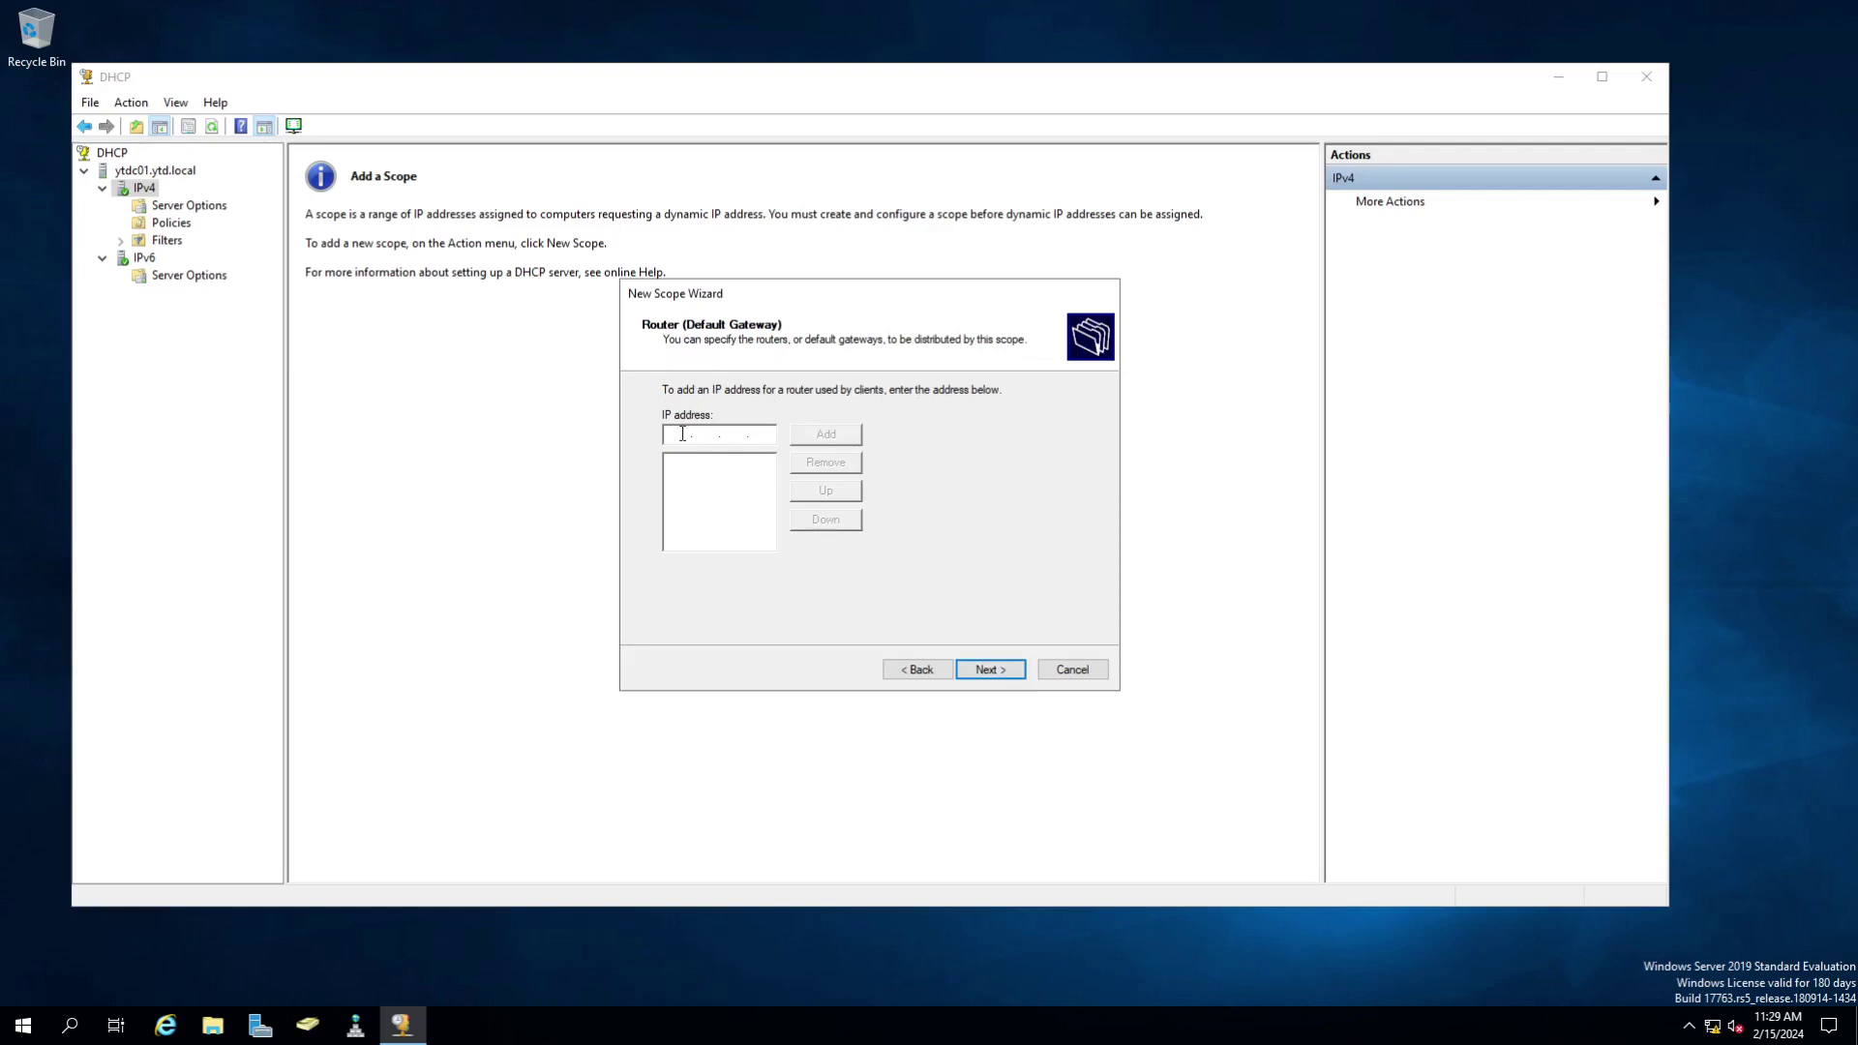
text(192.168.242.1)
click(848, 437)
click(991, 670)
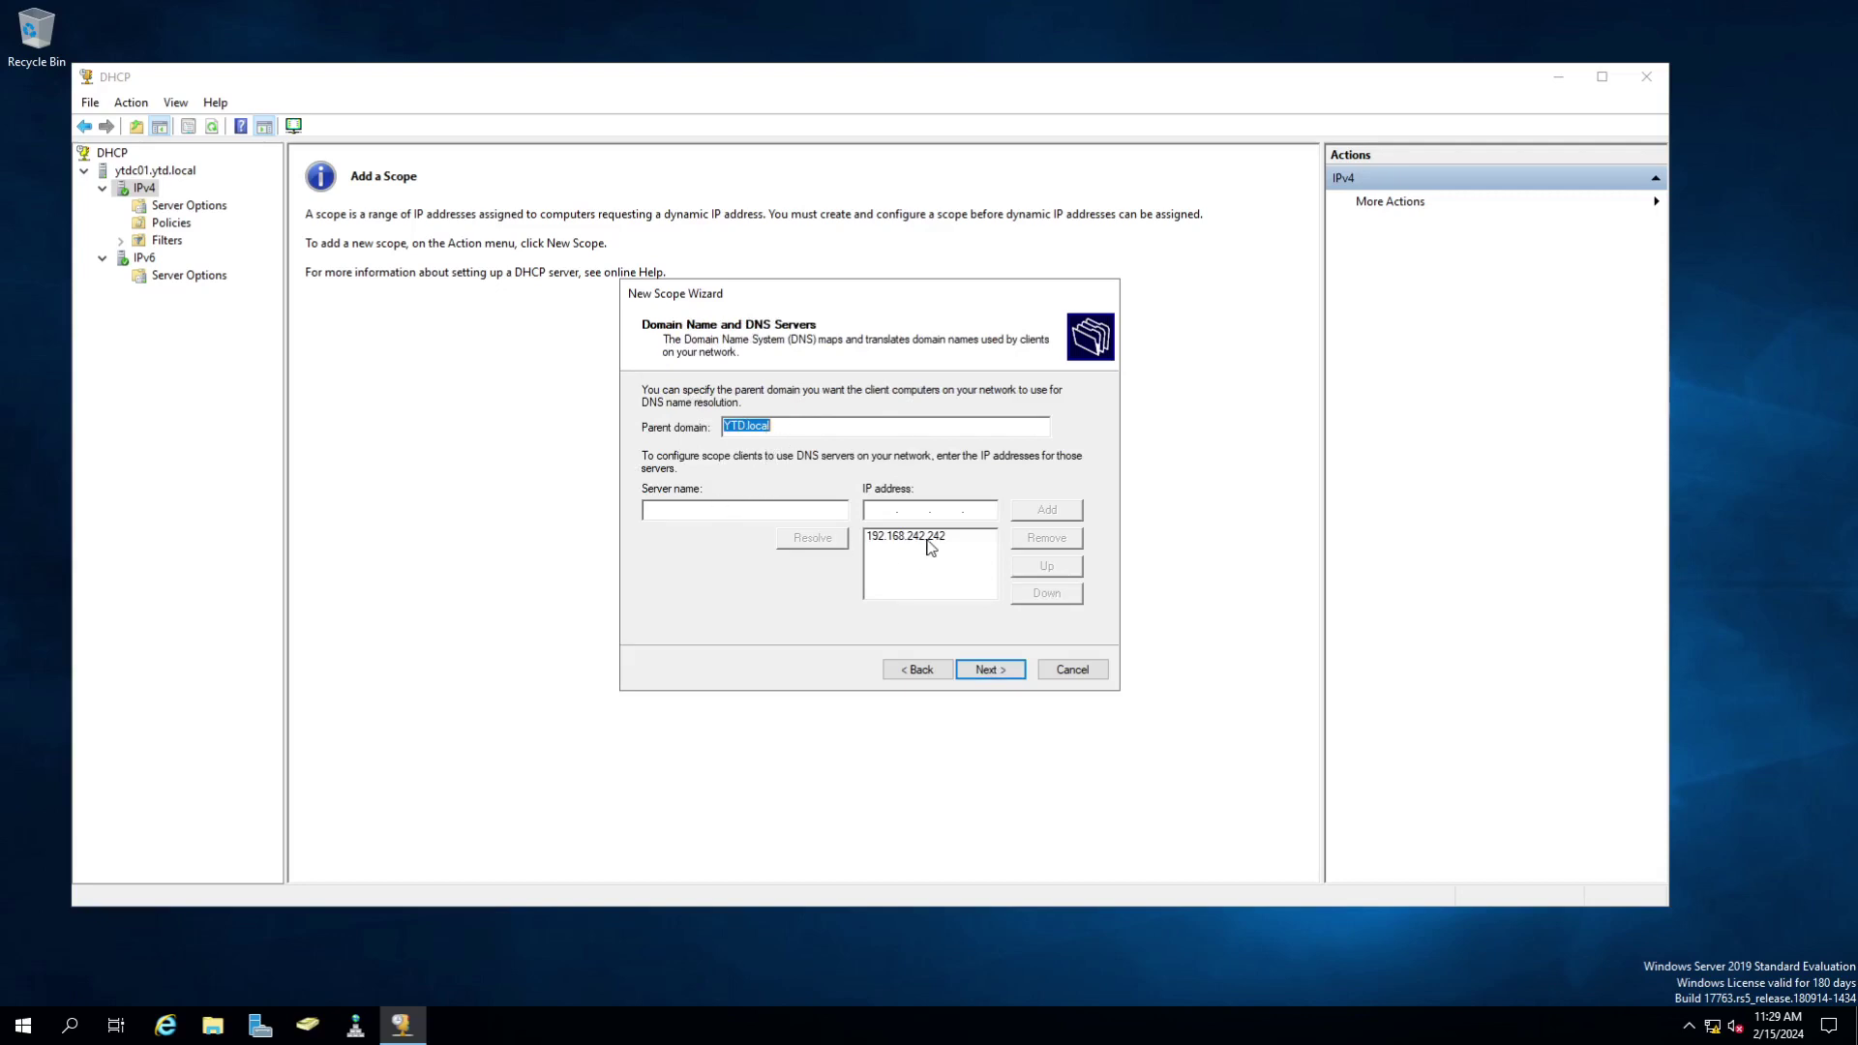
- Keep YTD.local as parent domain and 192.168.242.242 as DNS server, leave WINS servers empty, and finish the new scope
click(990, 670)
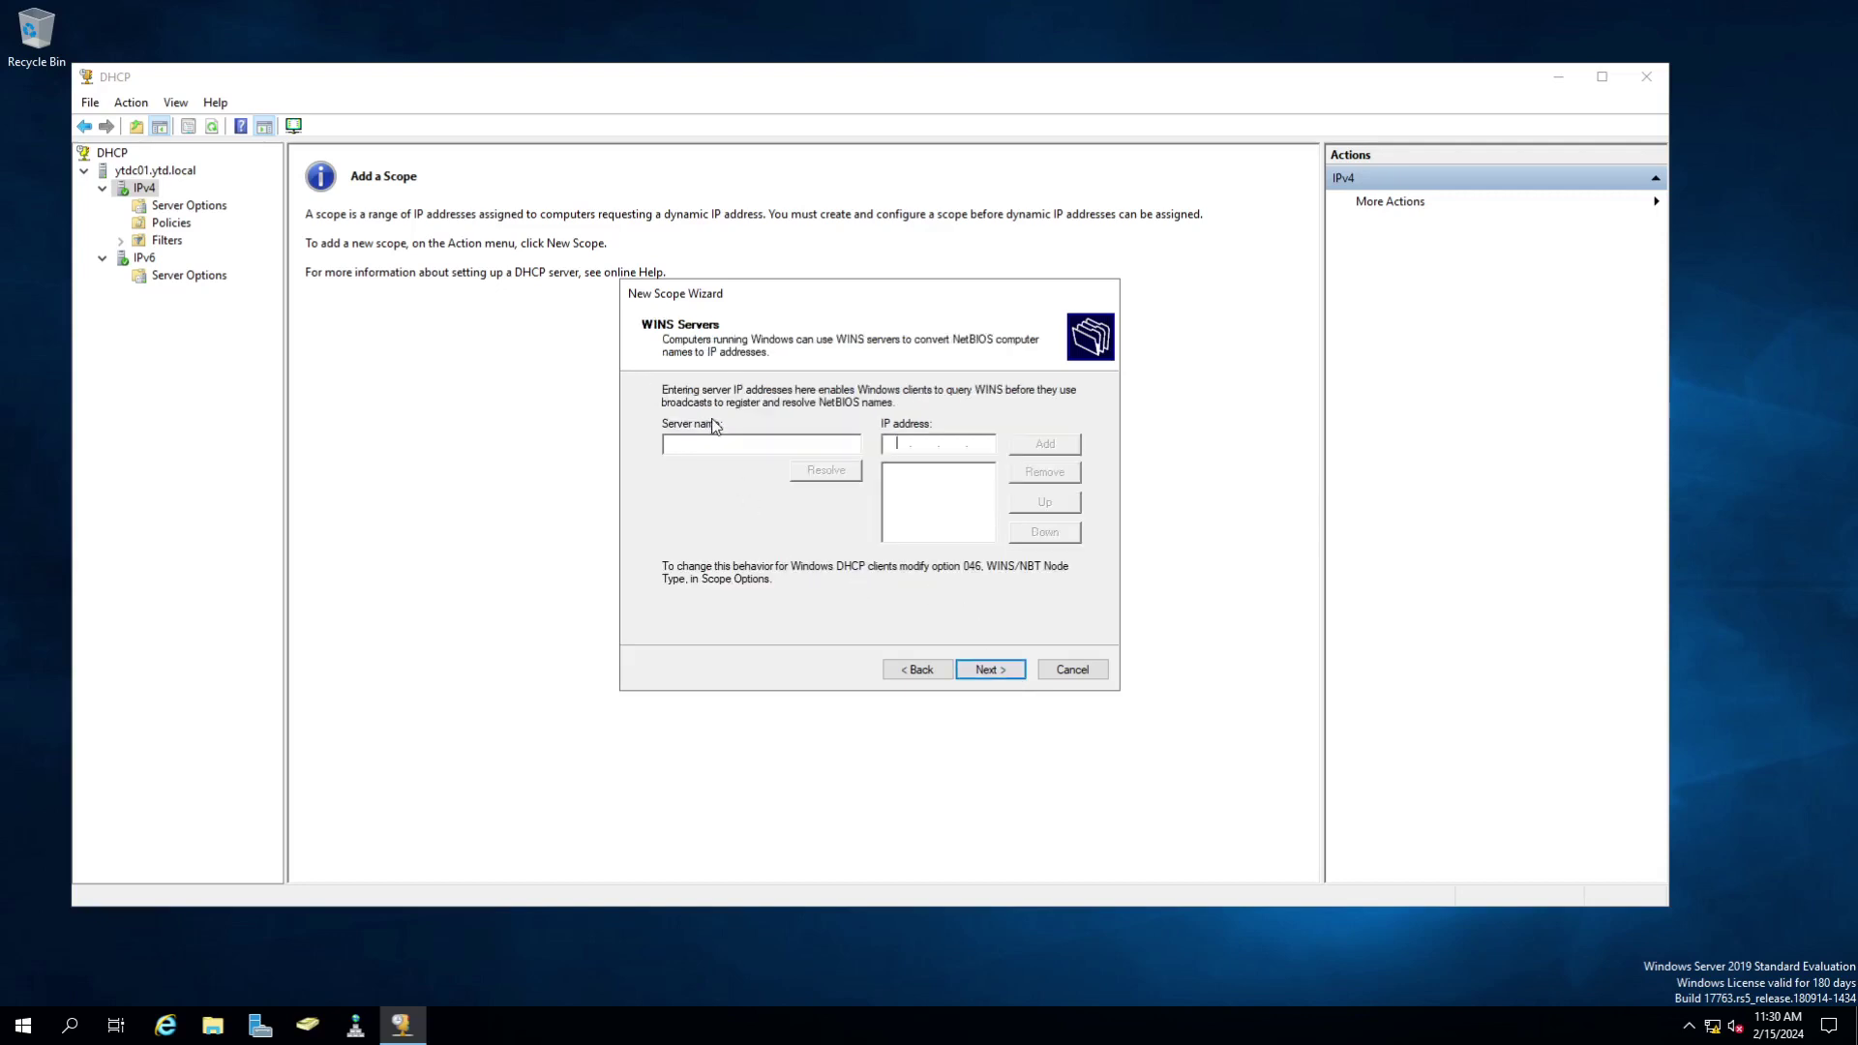
click(990, 670)
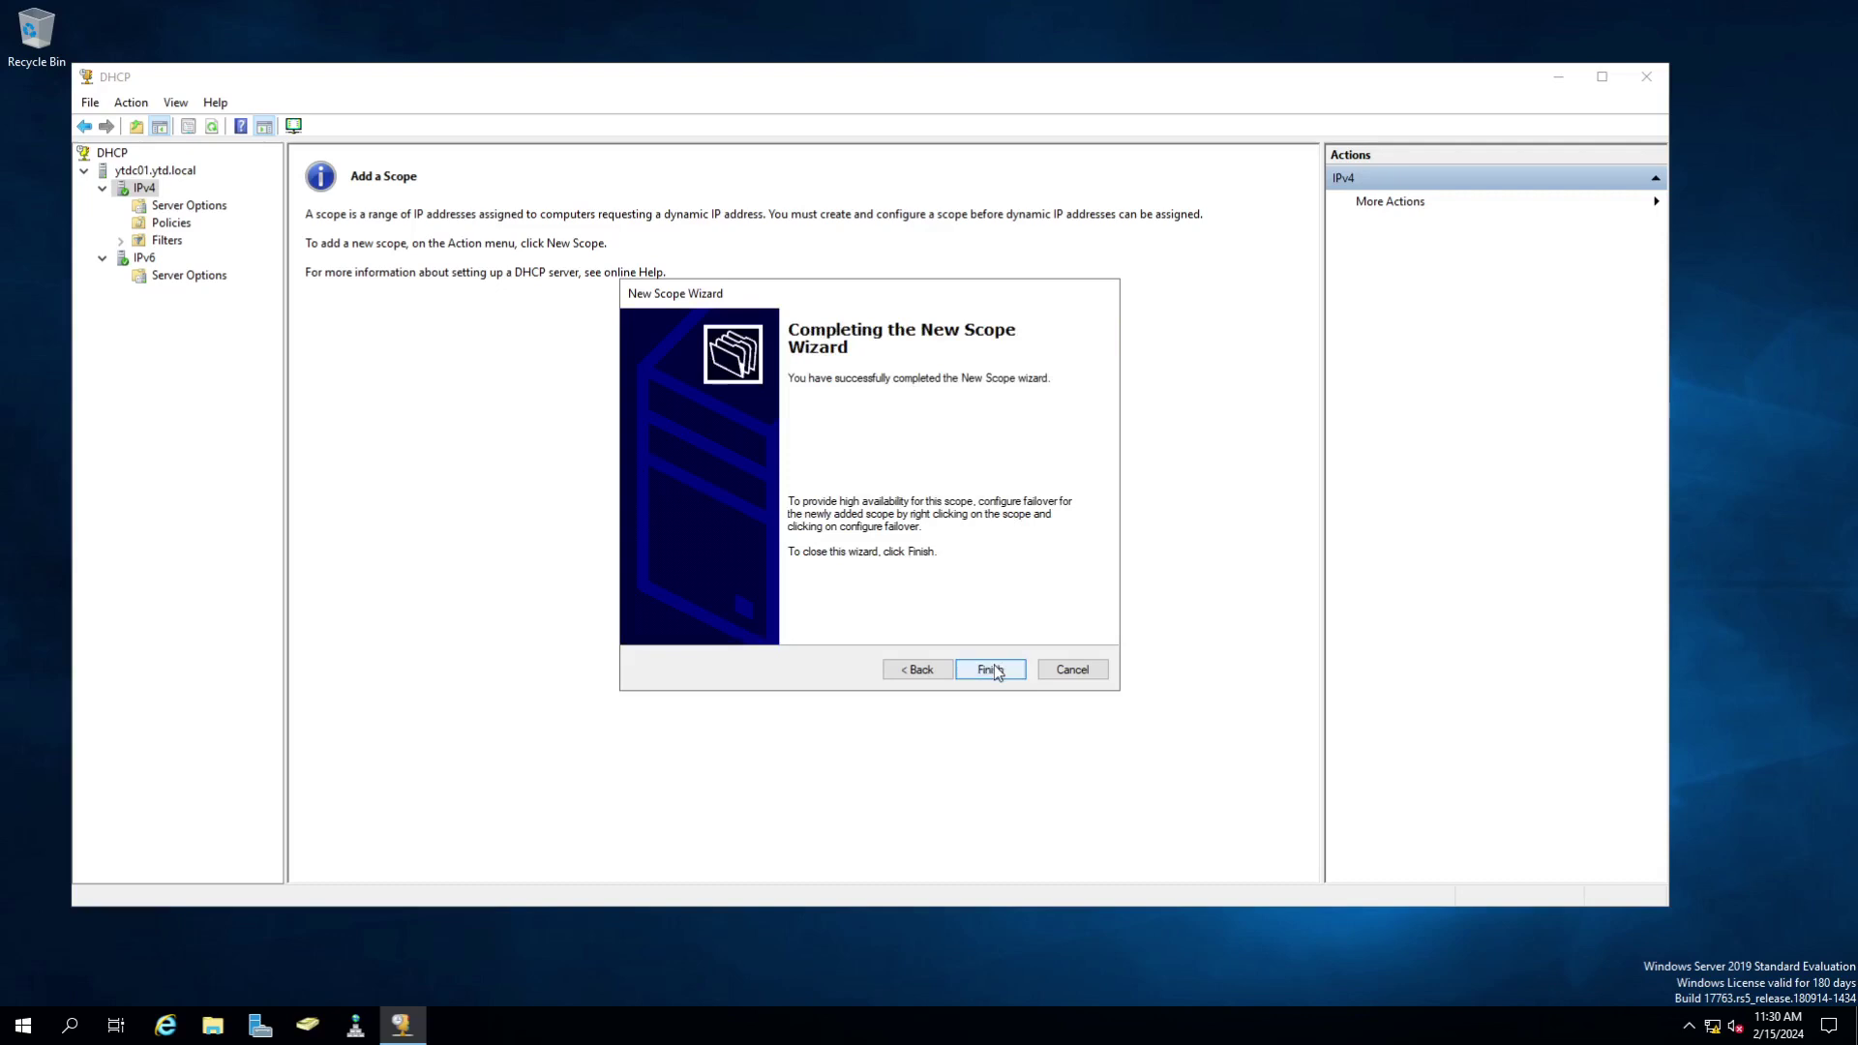
click(992, 670)
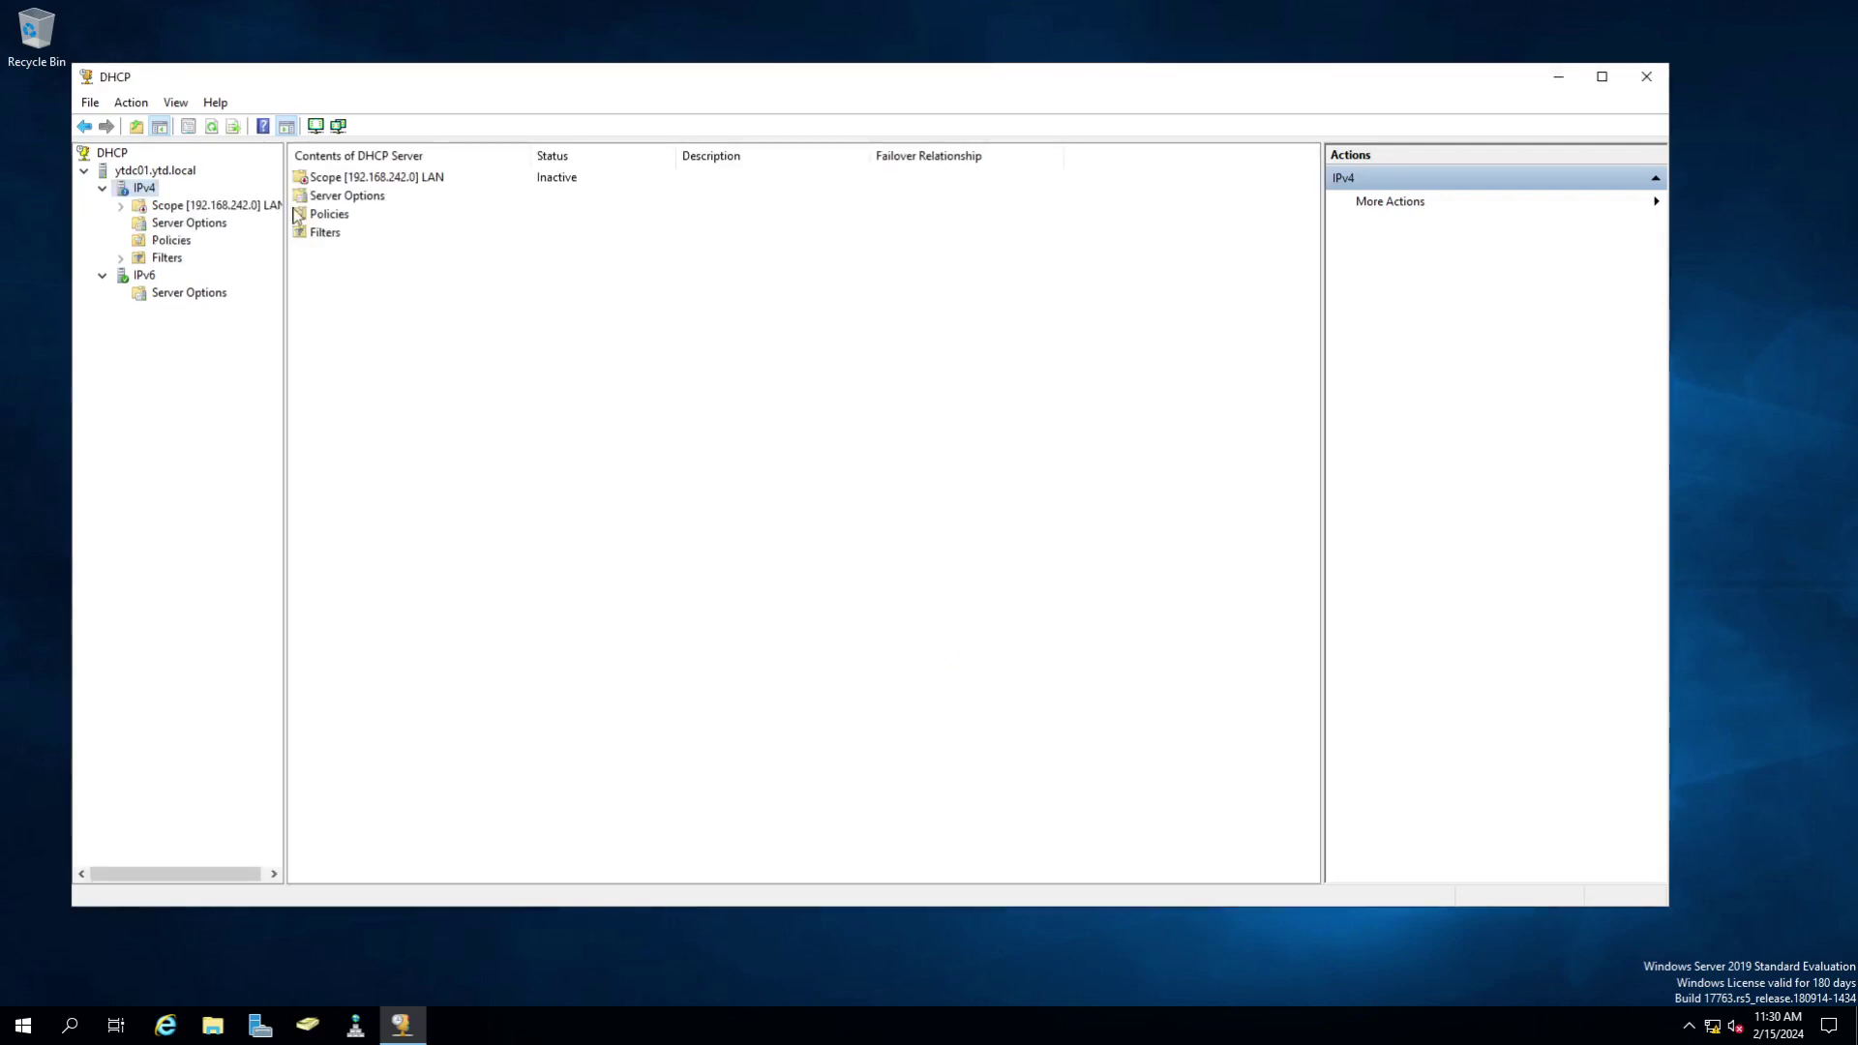
- Expand the LAN scope and review its router, DNS server and DNS domain name options
click(187, 222)
click(174, 207)
double_click(174, 211)
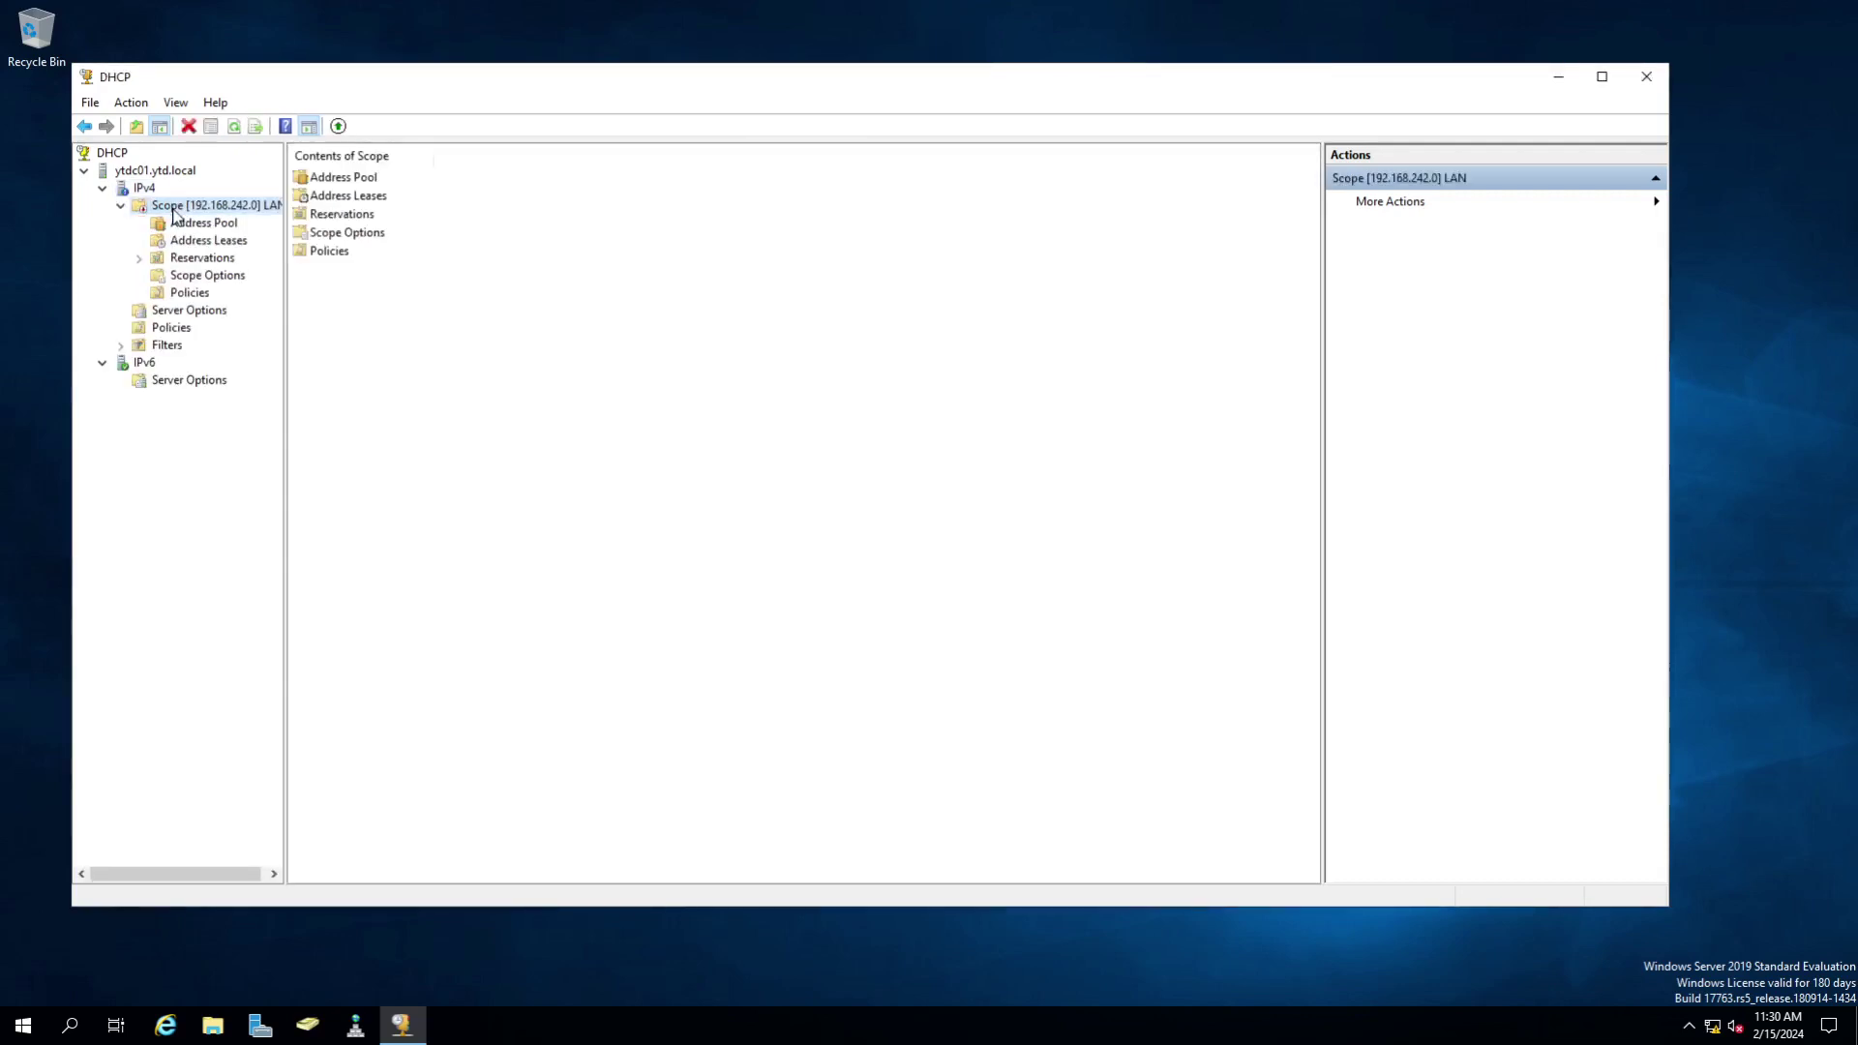
click(204, 278)
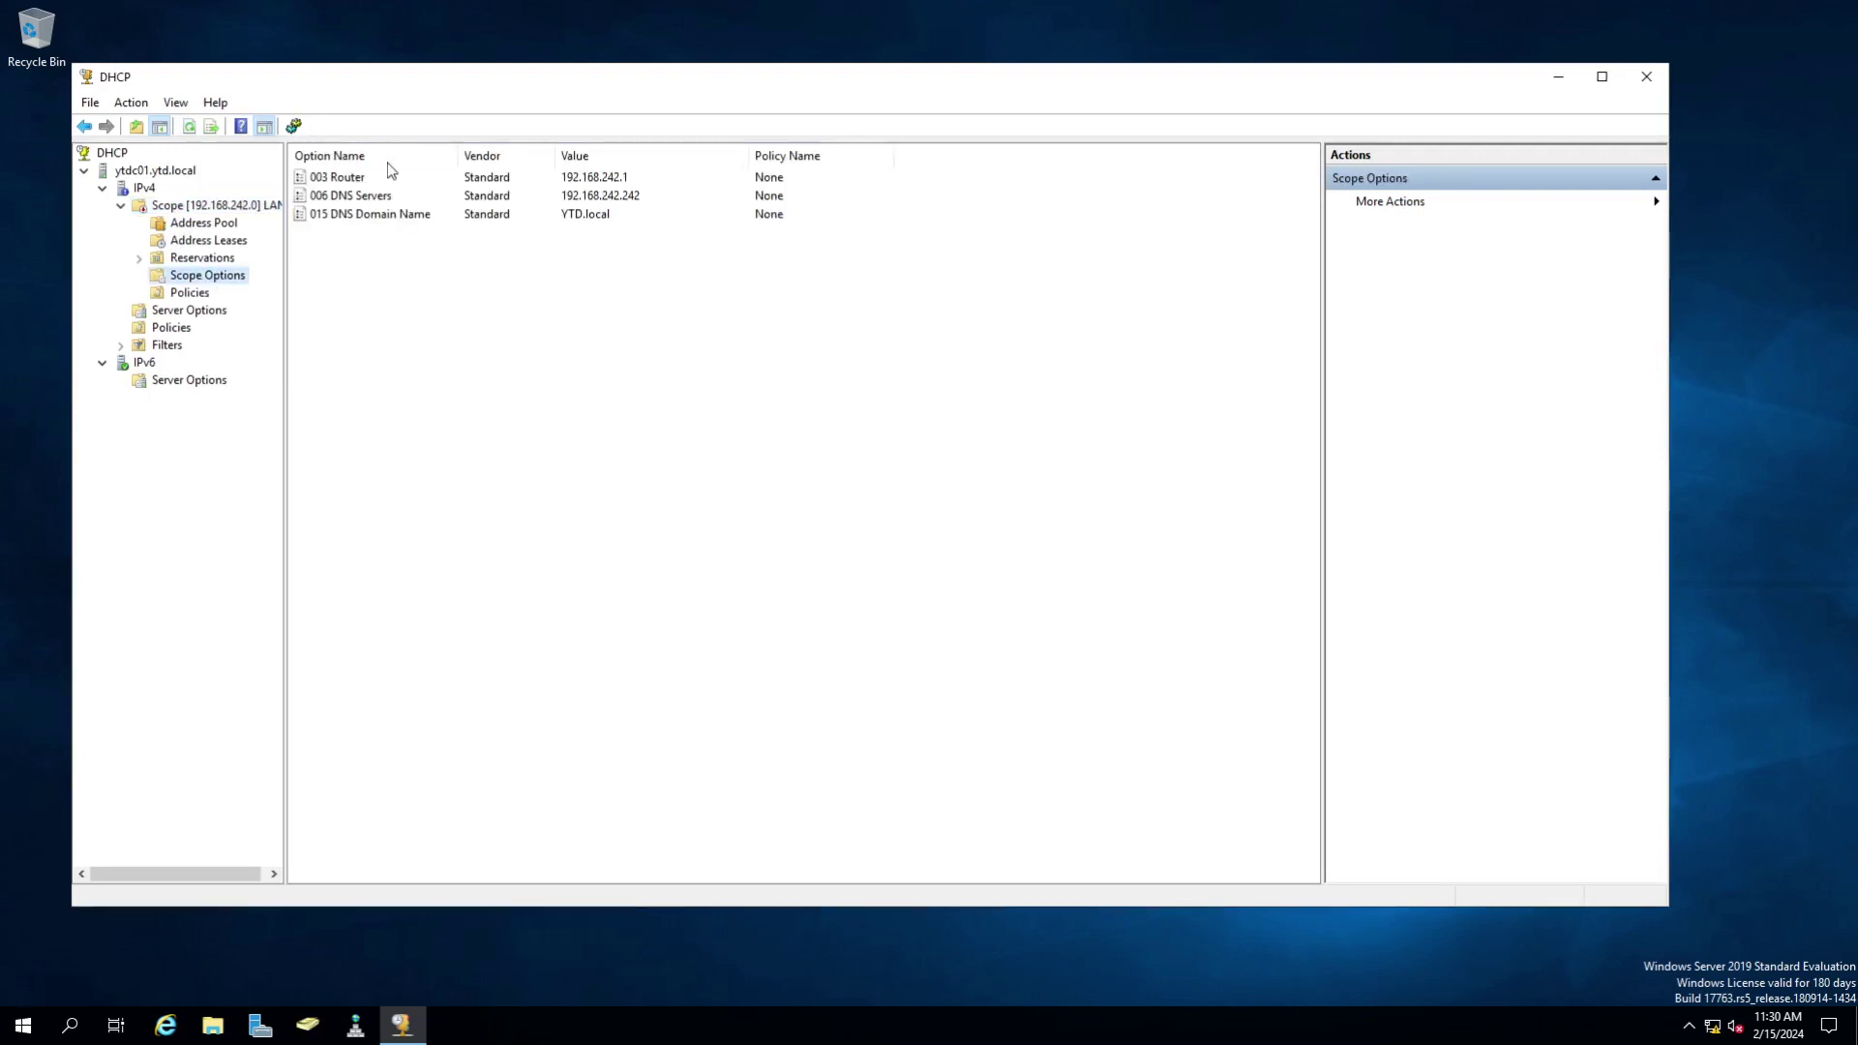
click(384, 198)
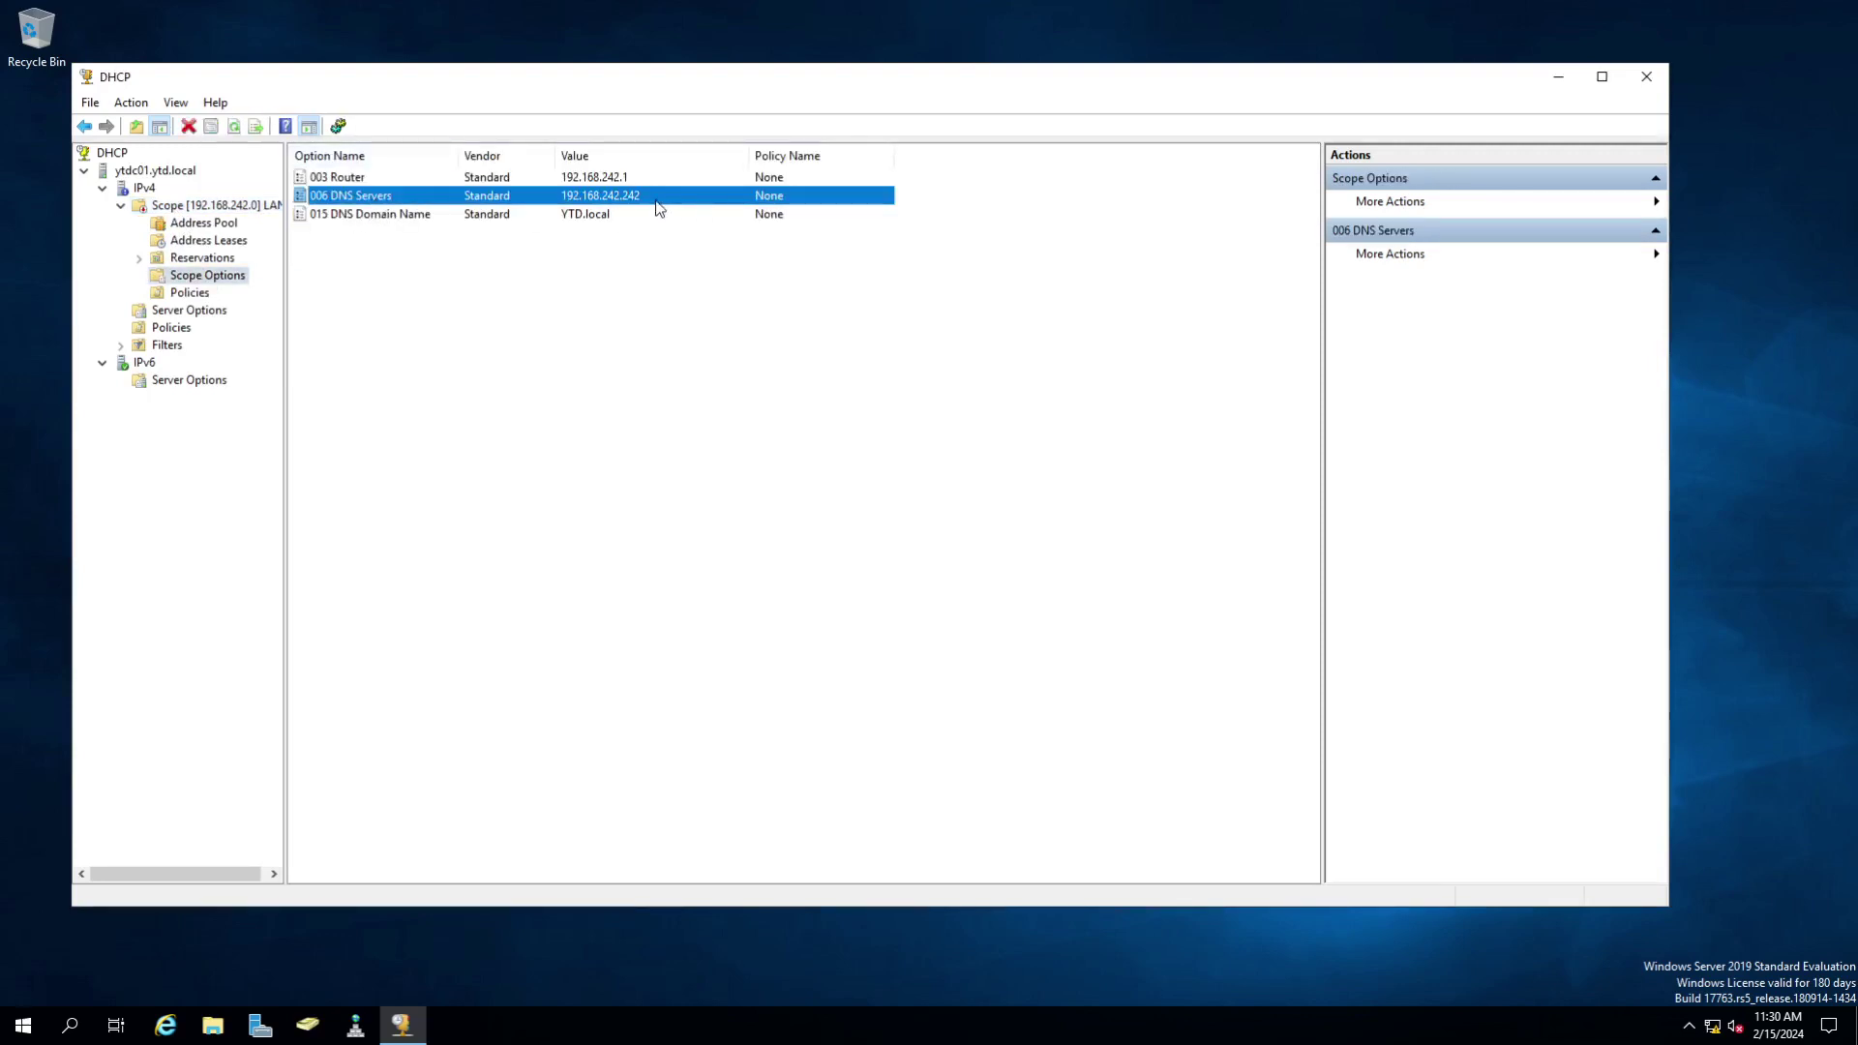
click(604, 181)
click(600, 215)
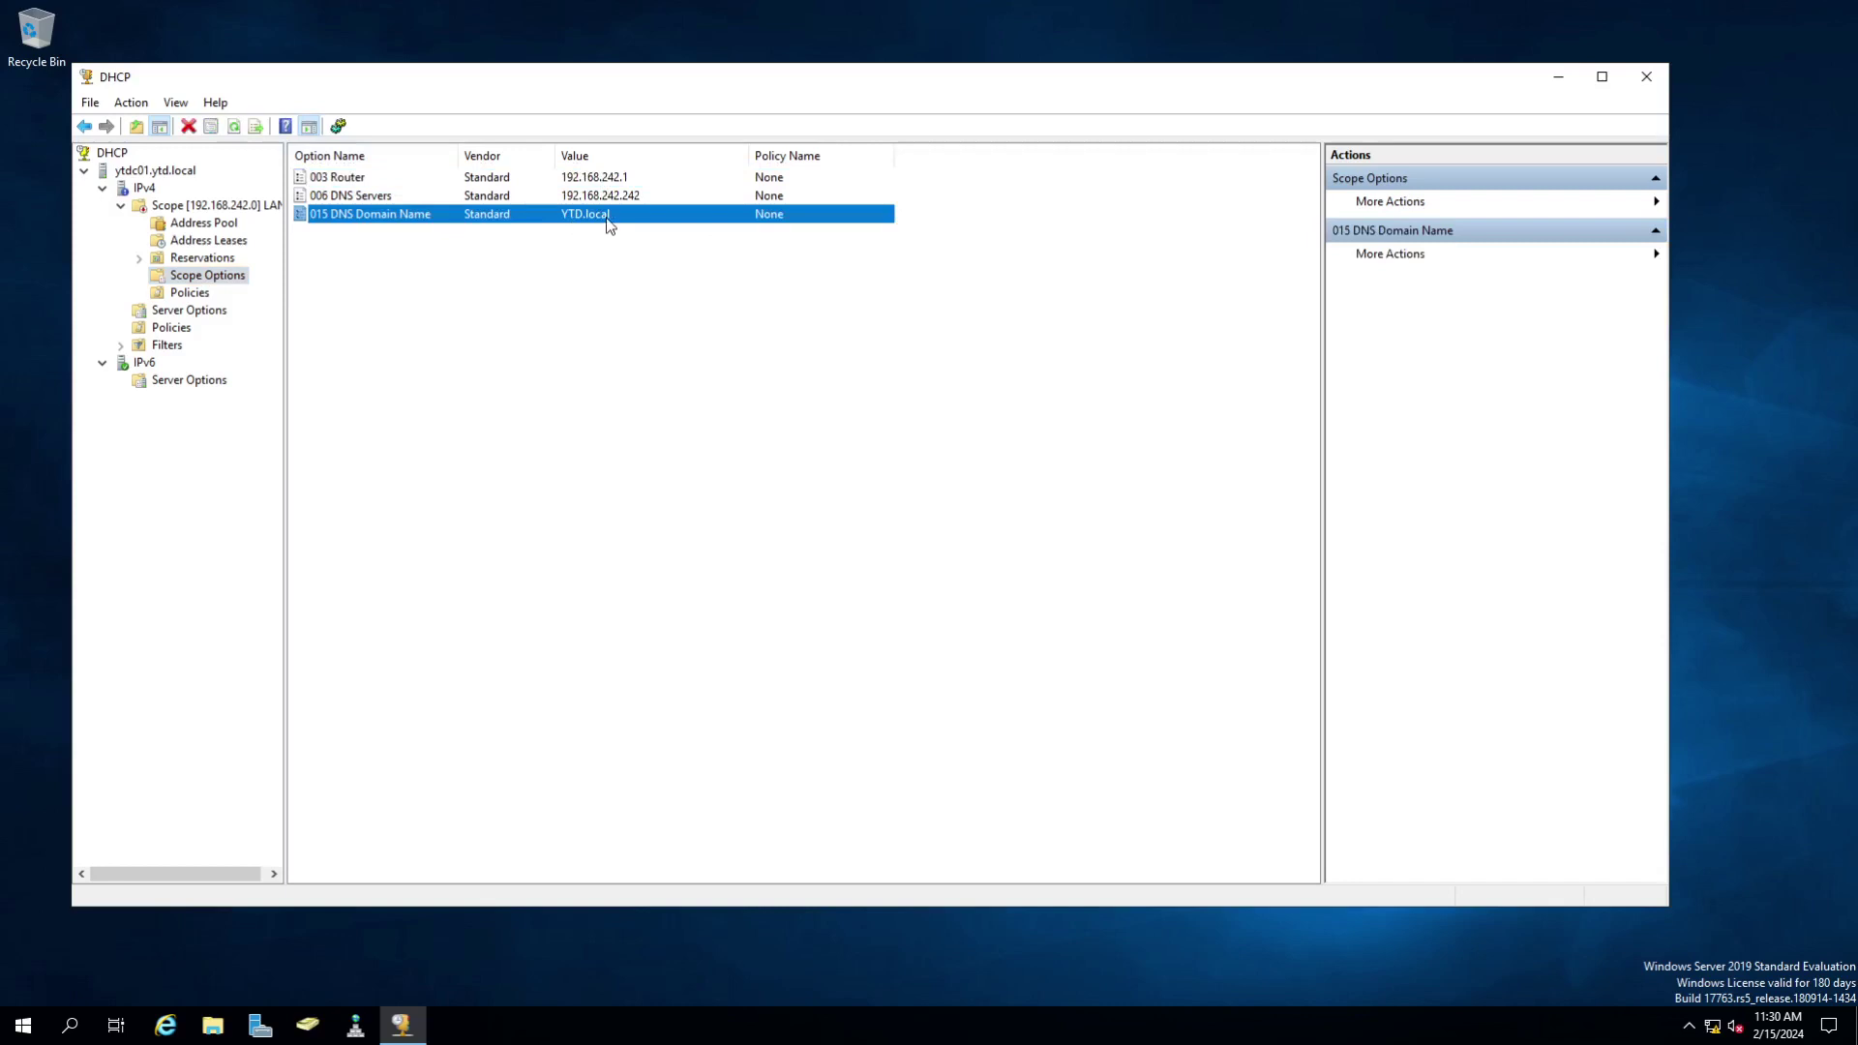
click(198, 208)
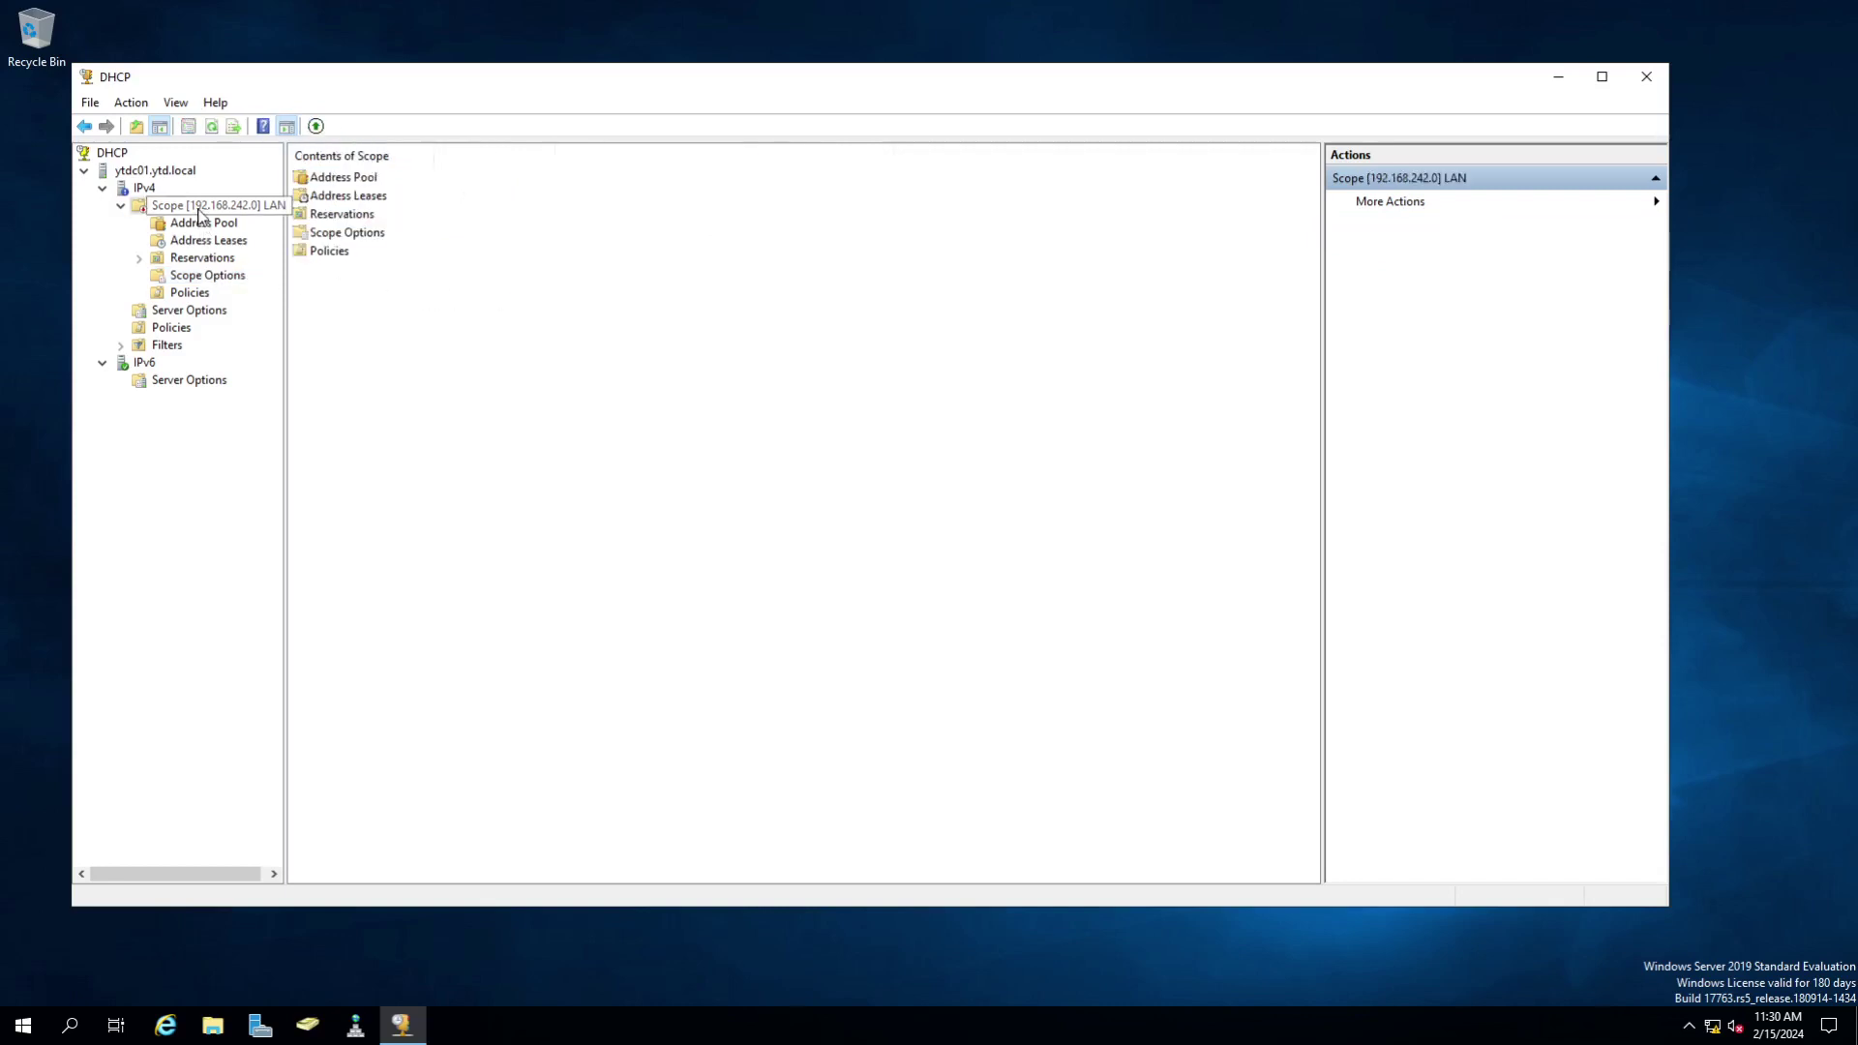
click(189, 258)
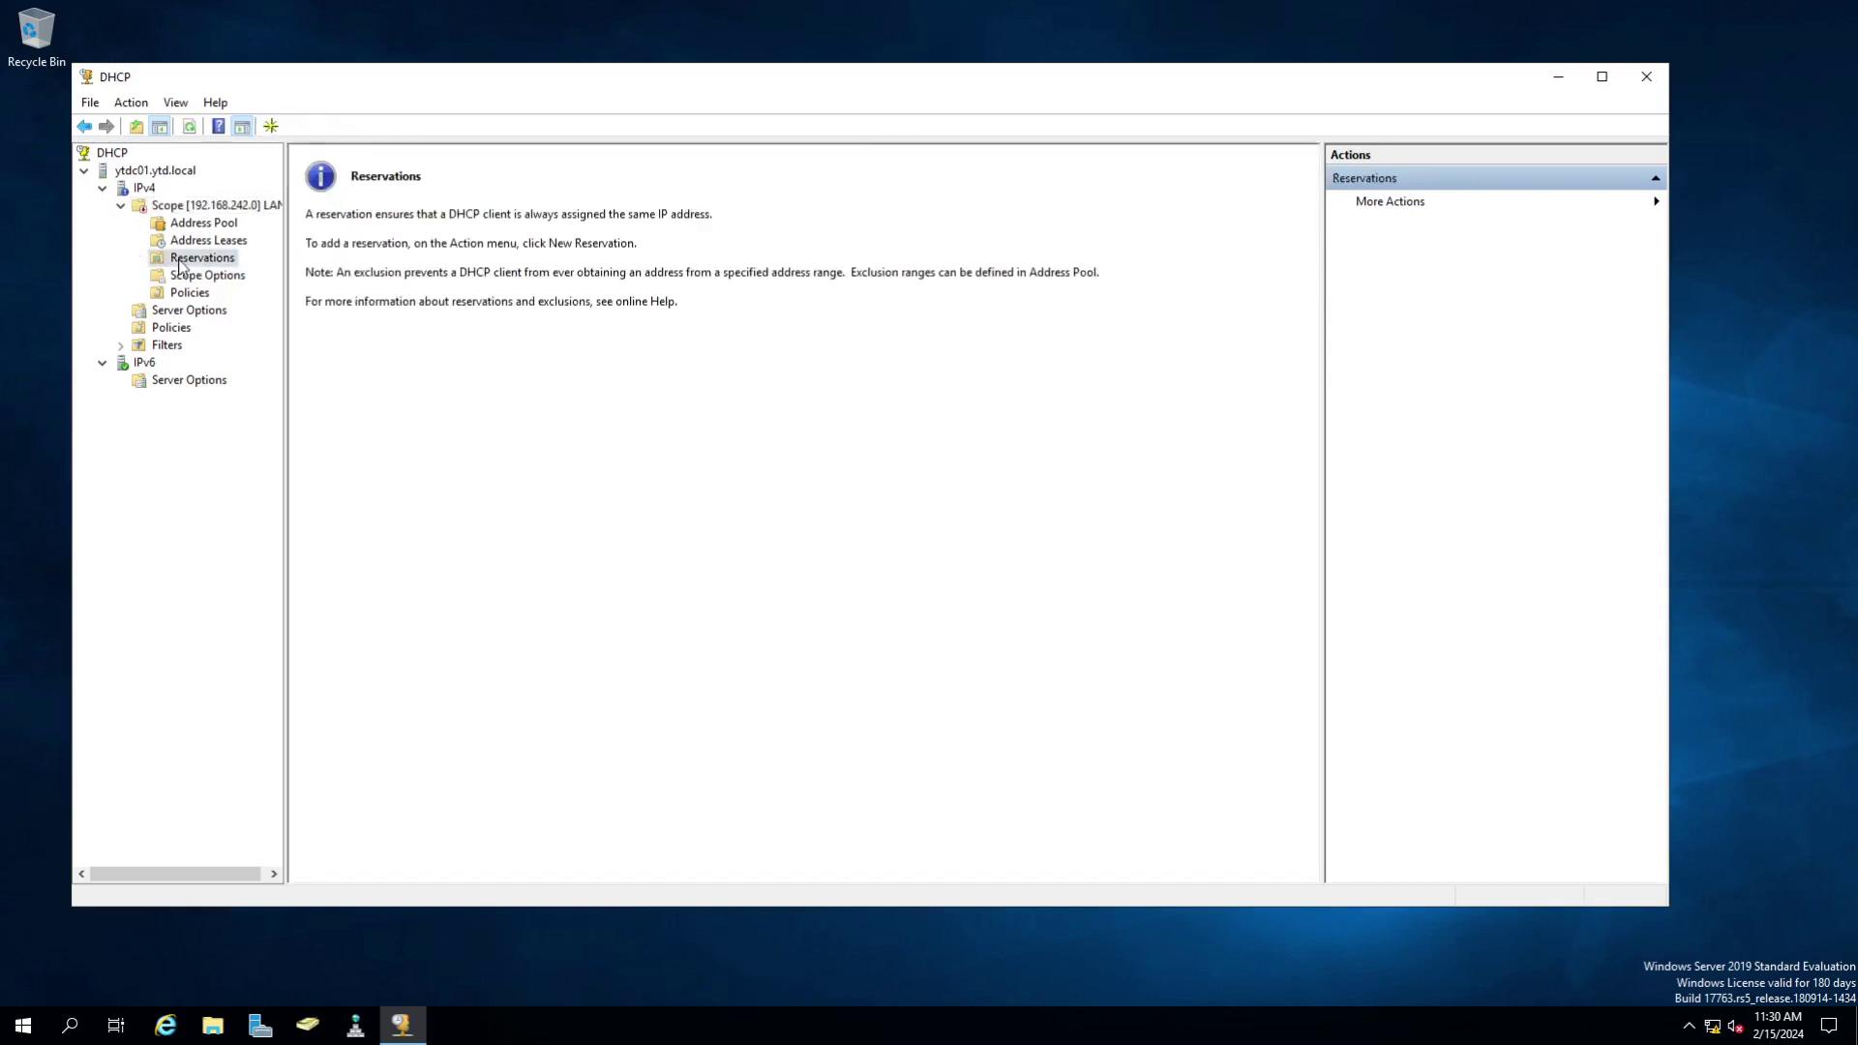
right_click(179, 263)
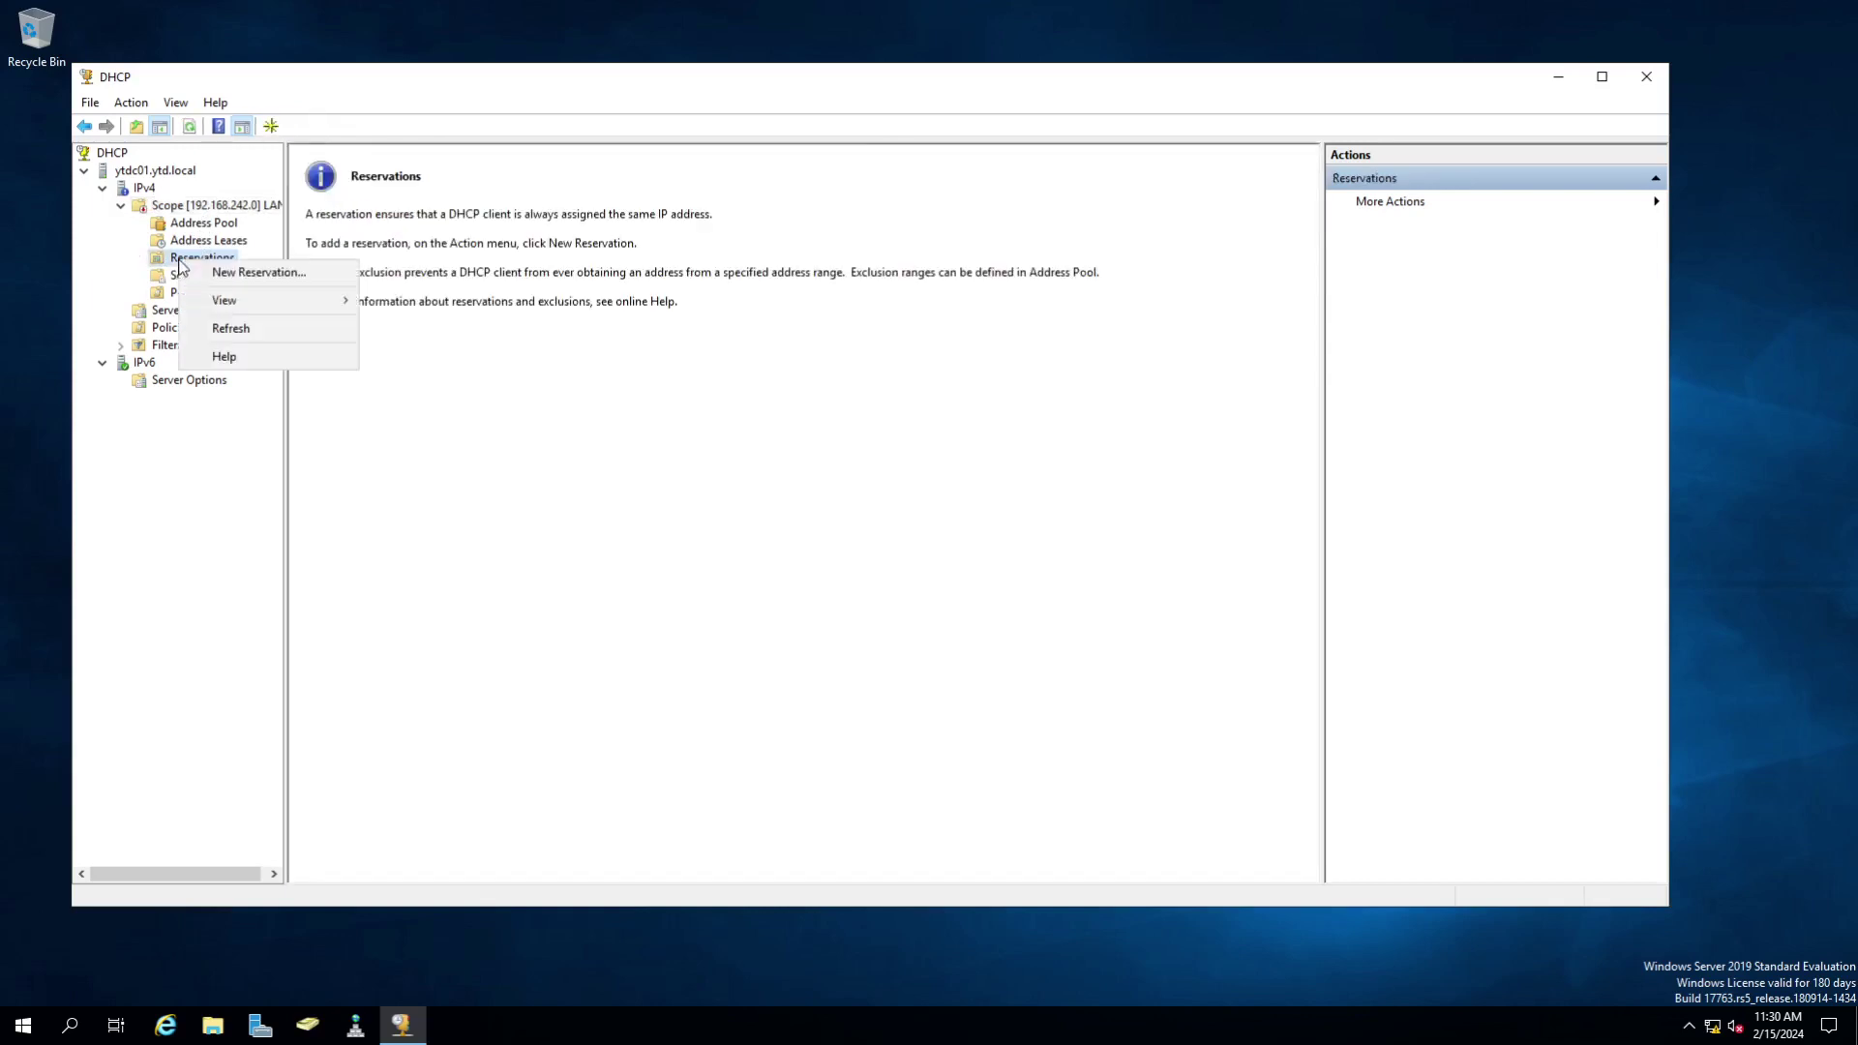
click(193, 274)
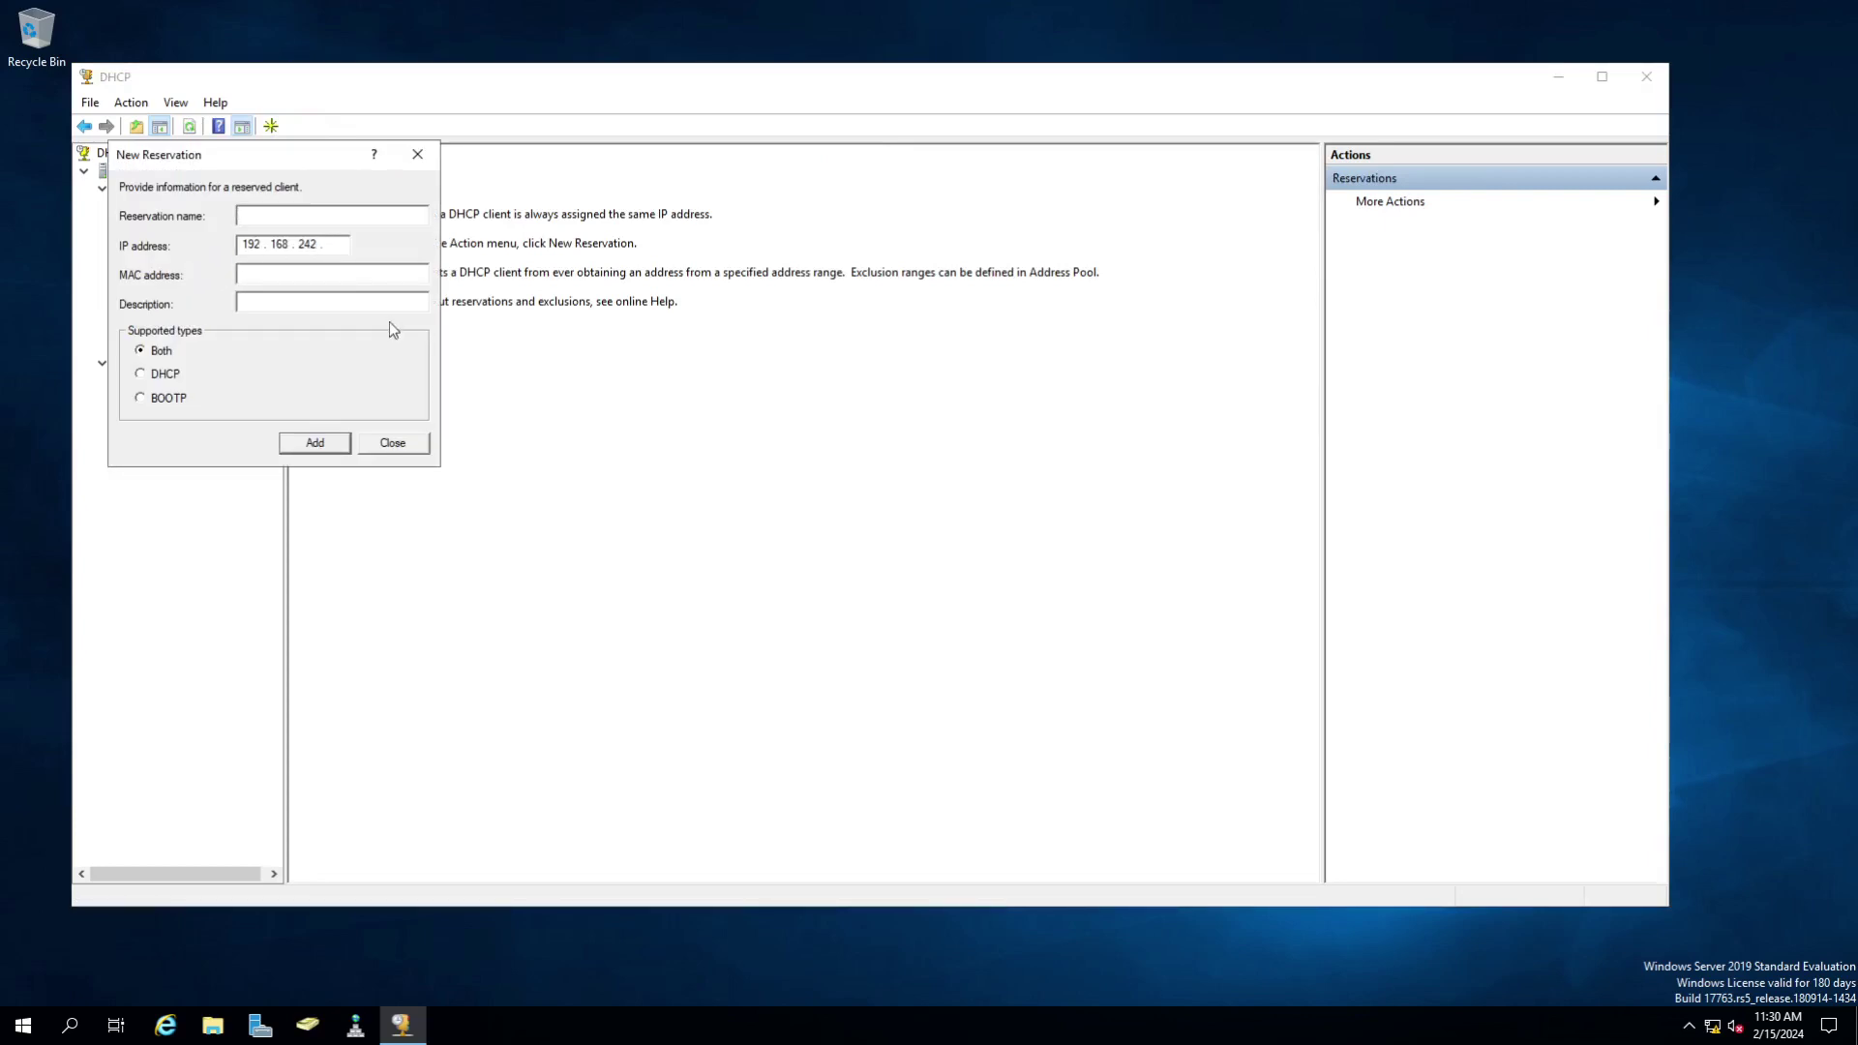
text(51)
text(Print serv)
text(er)
click(250, 277)
click(262, 304)
click(373, 450)
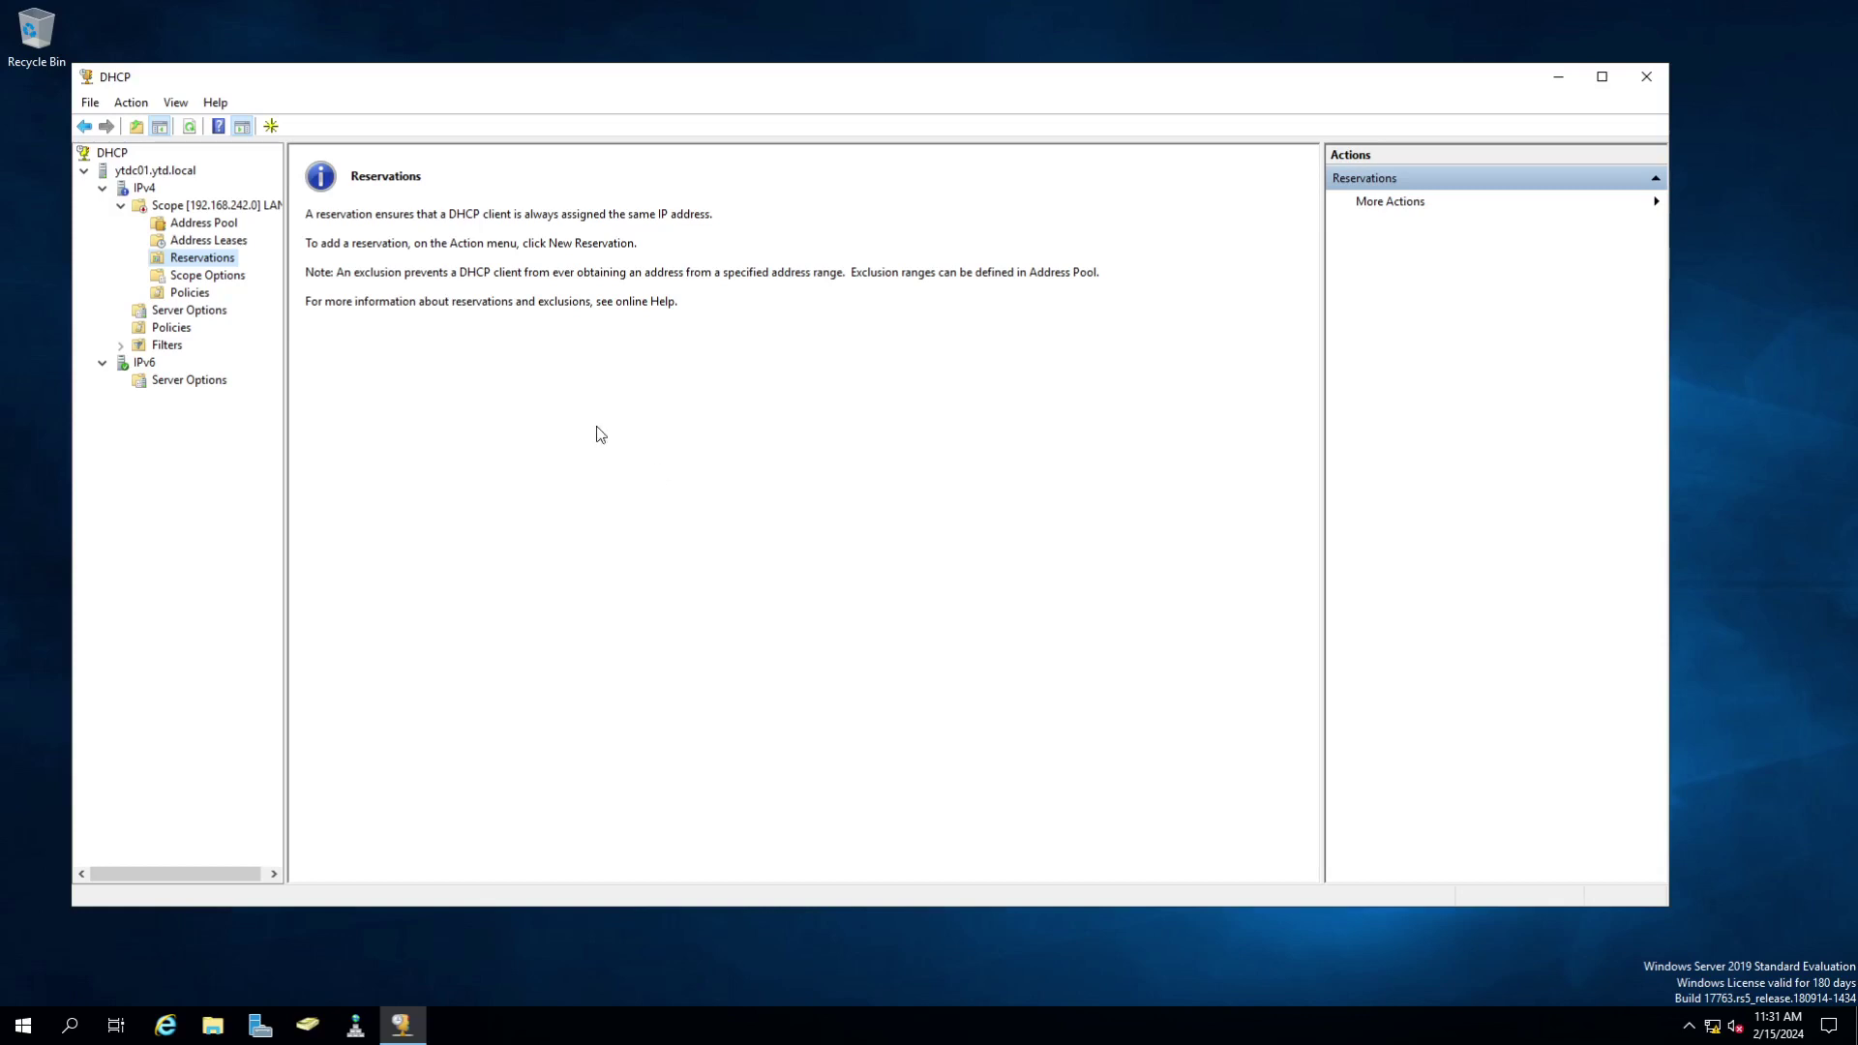
- Add the description "Local Area Network" to the LAN scope's properties
right_click(182, 213)
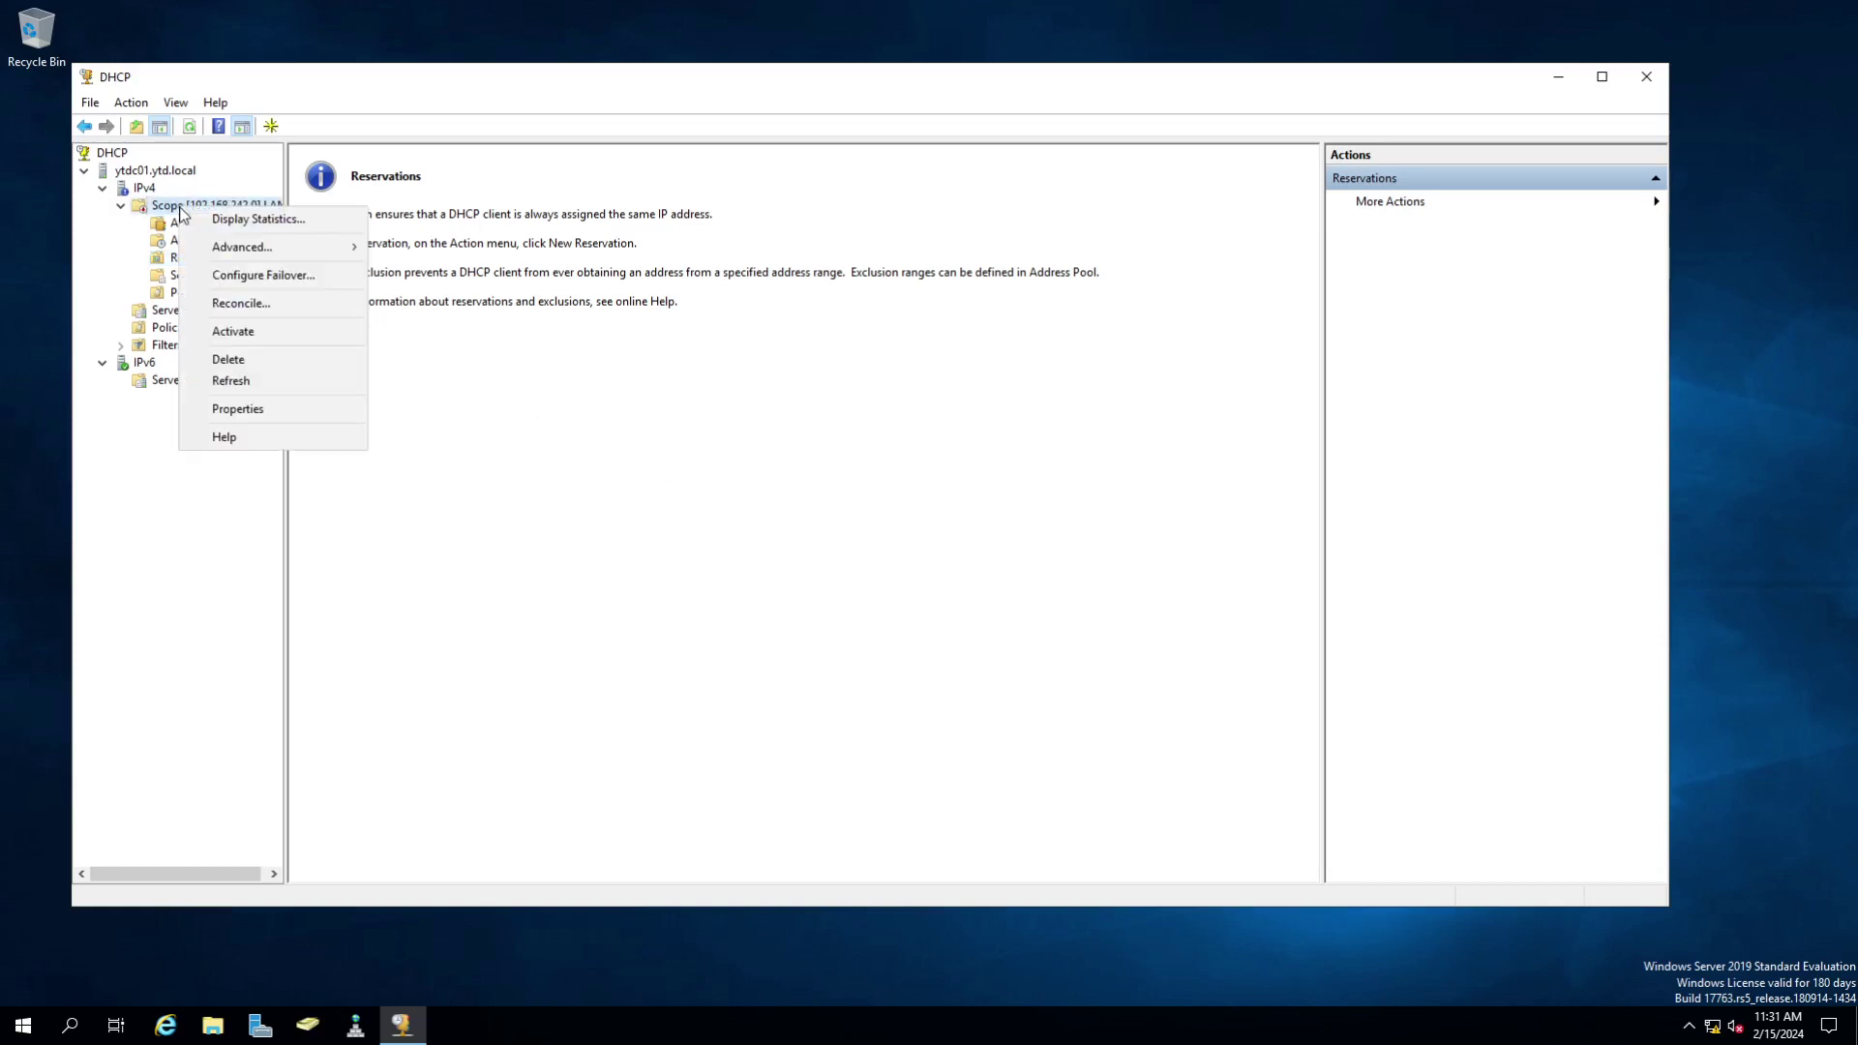
click(293, 409)
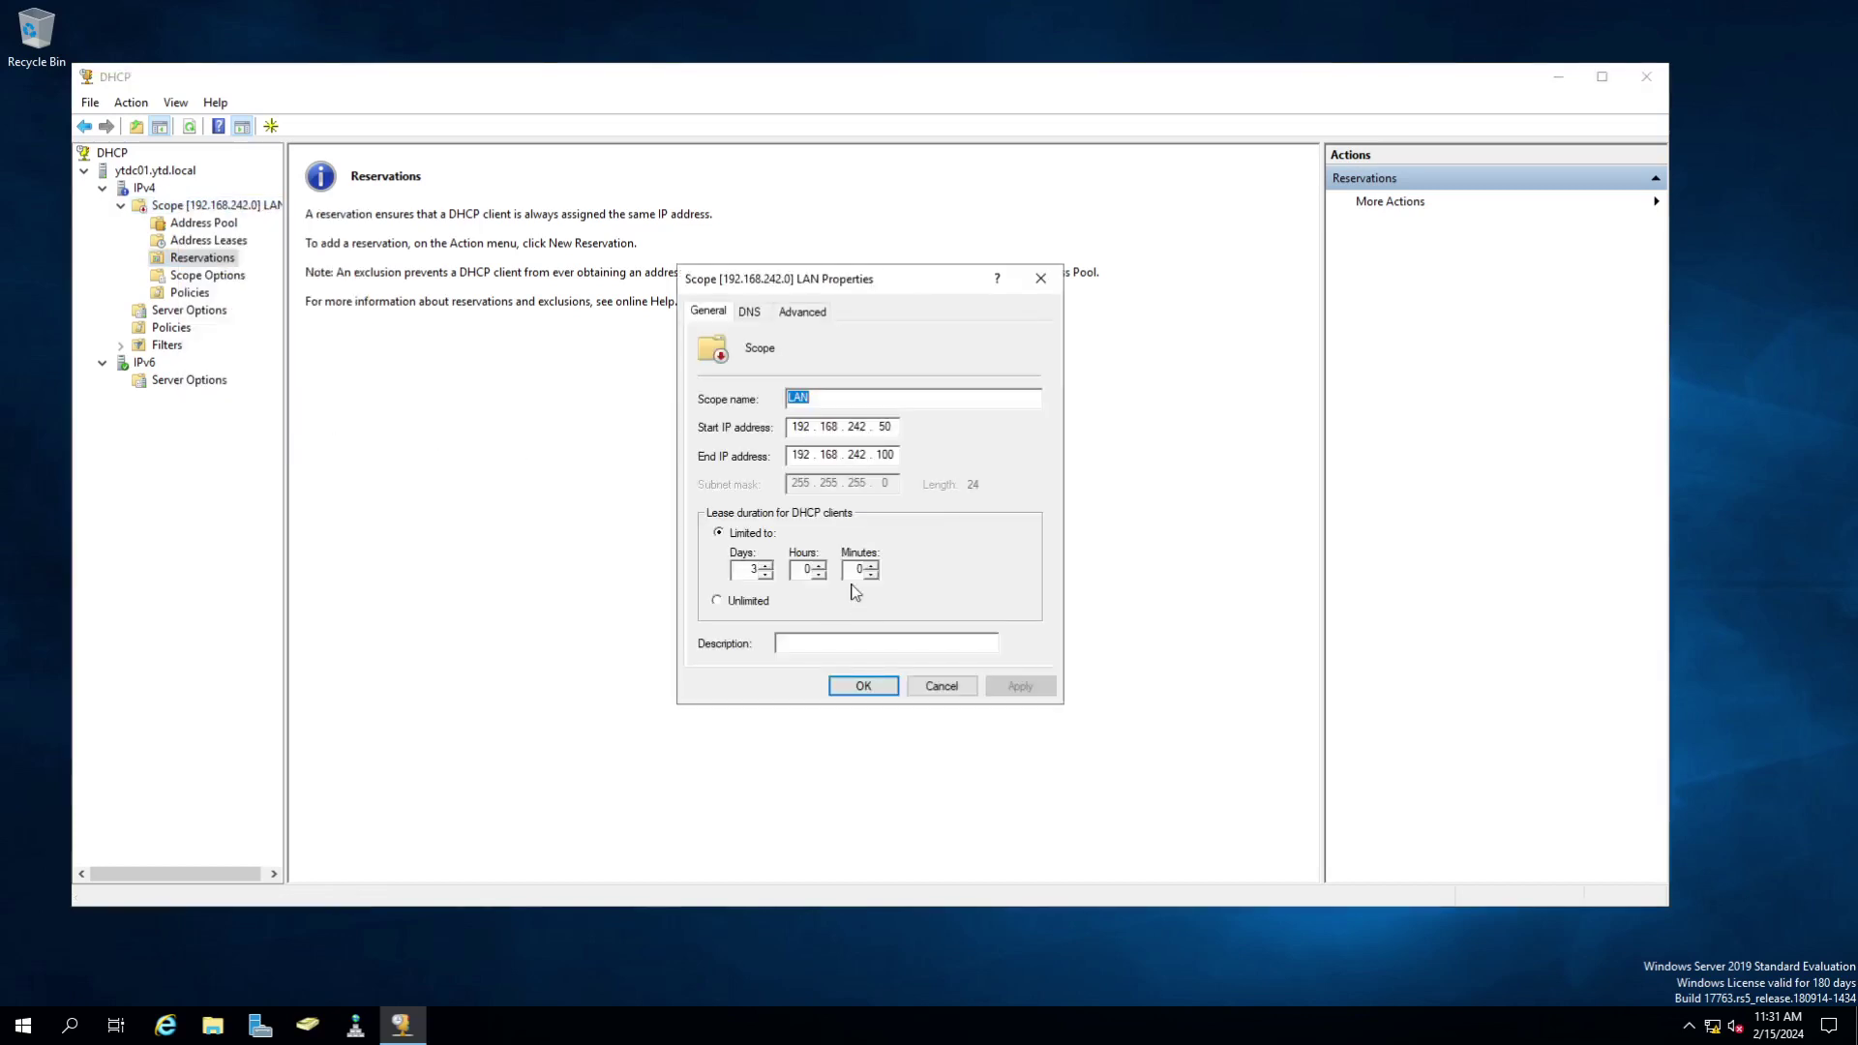
click(864, 642)
text(Local Area Network)
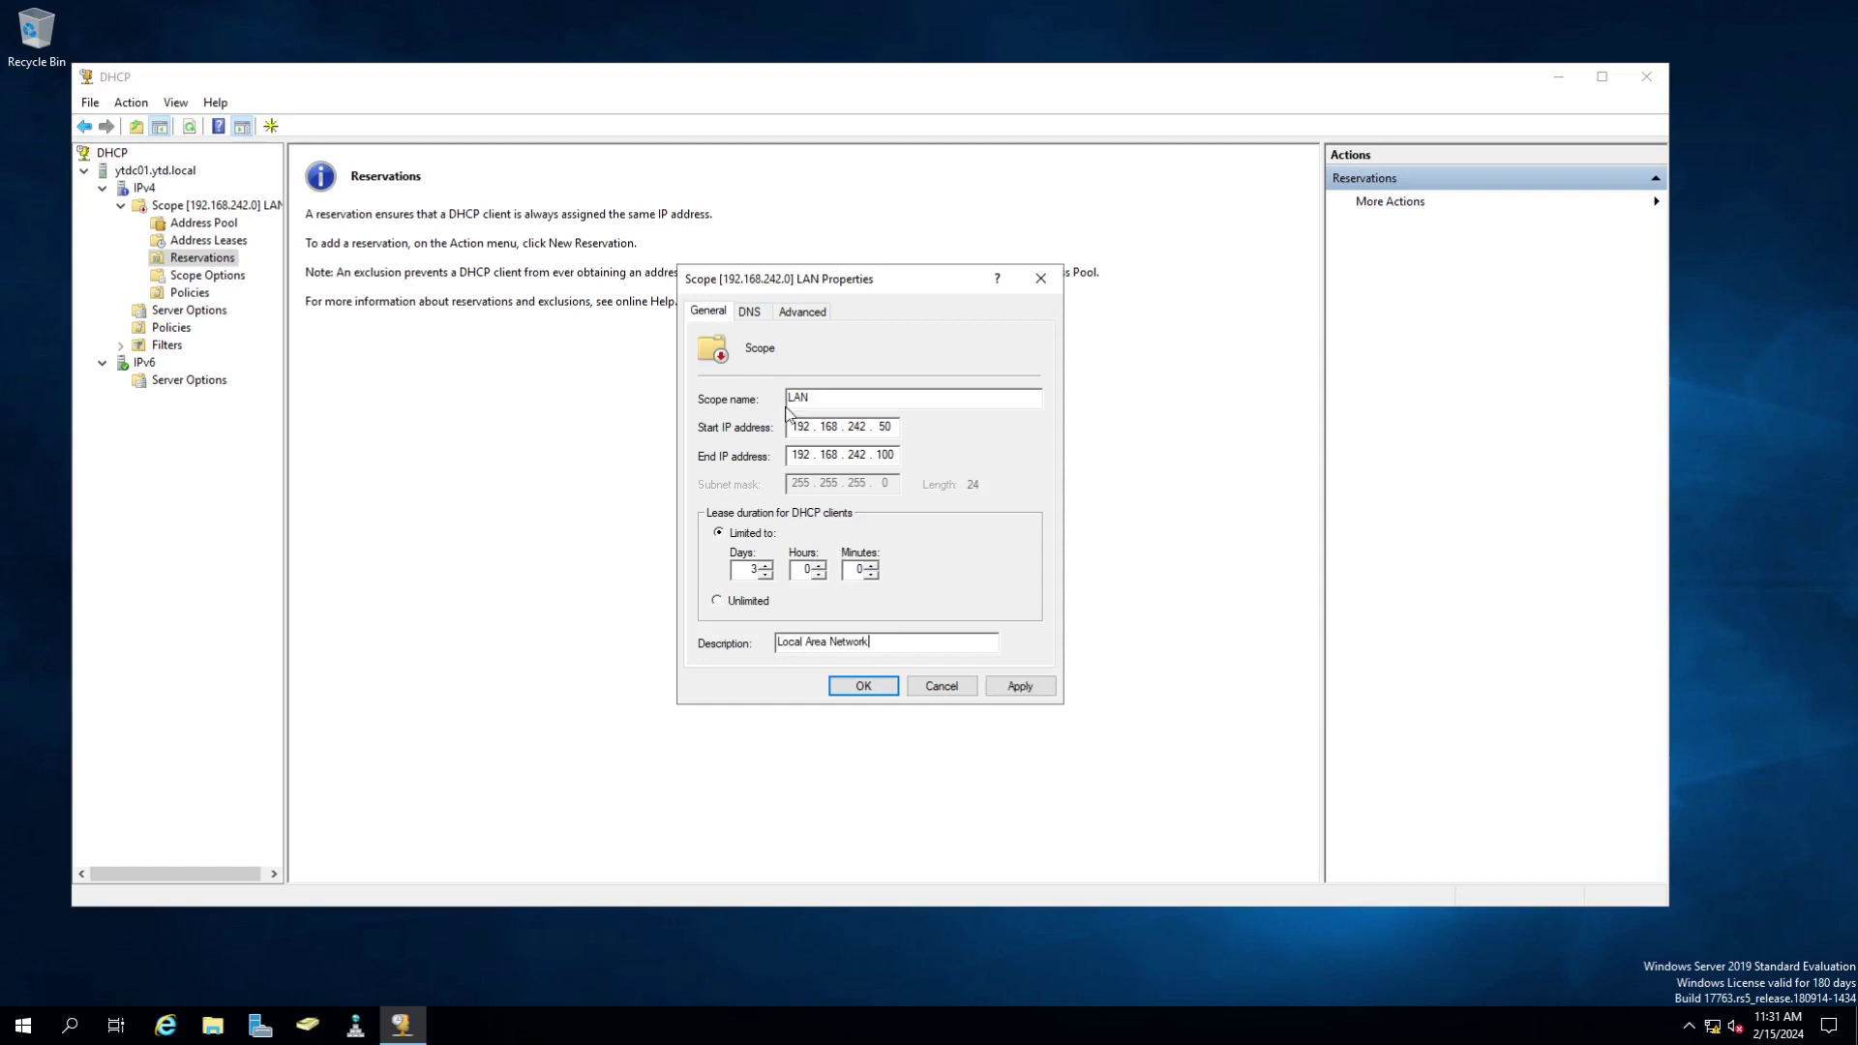
- Enable name protection in the LAN scope's DNS settings, keep the advanced settings as they are, and save the scope properties
click(751, 313)
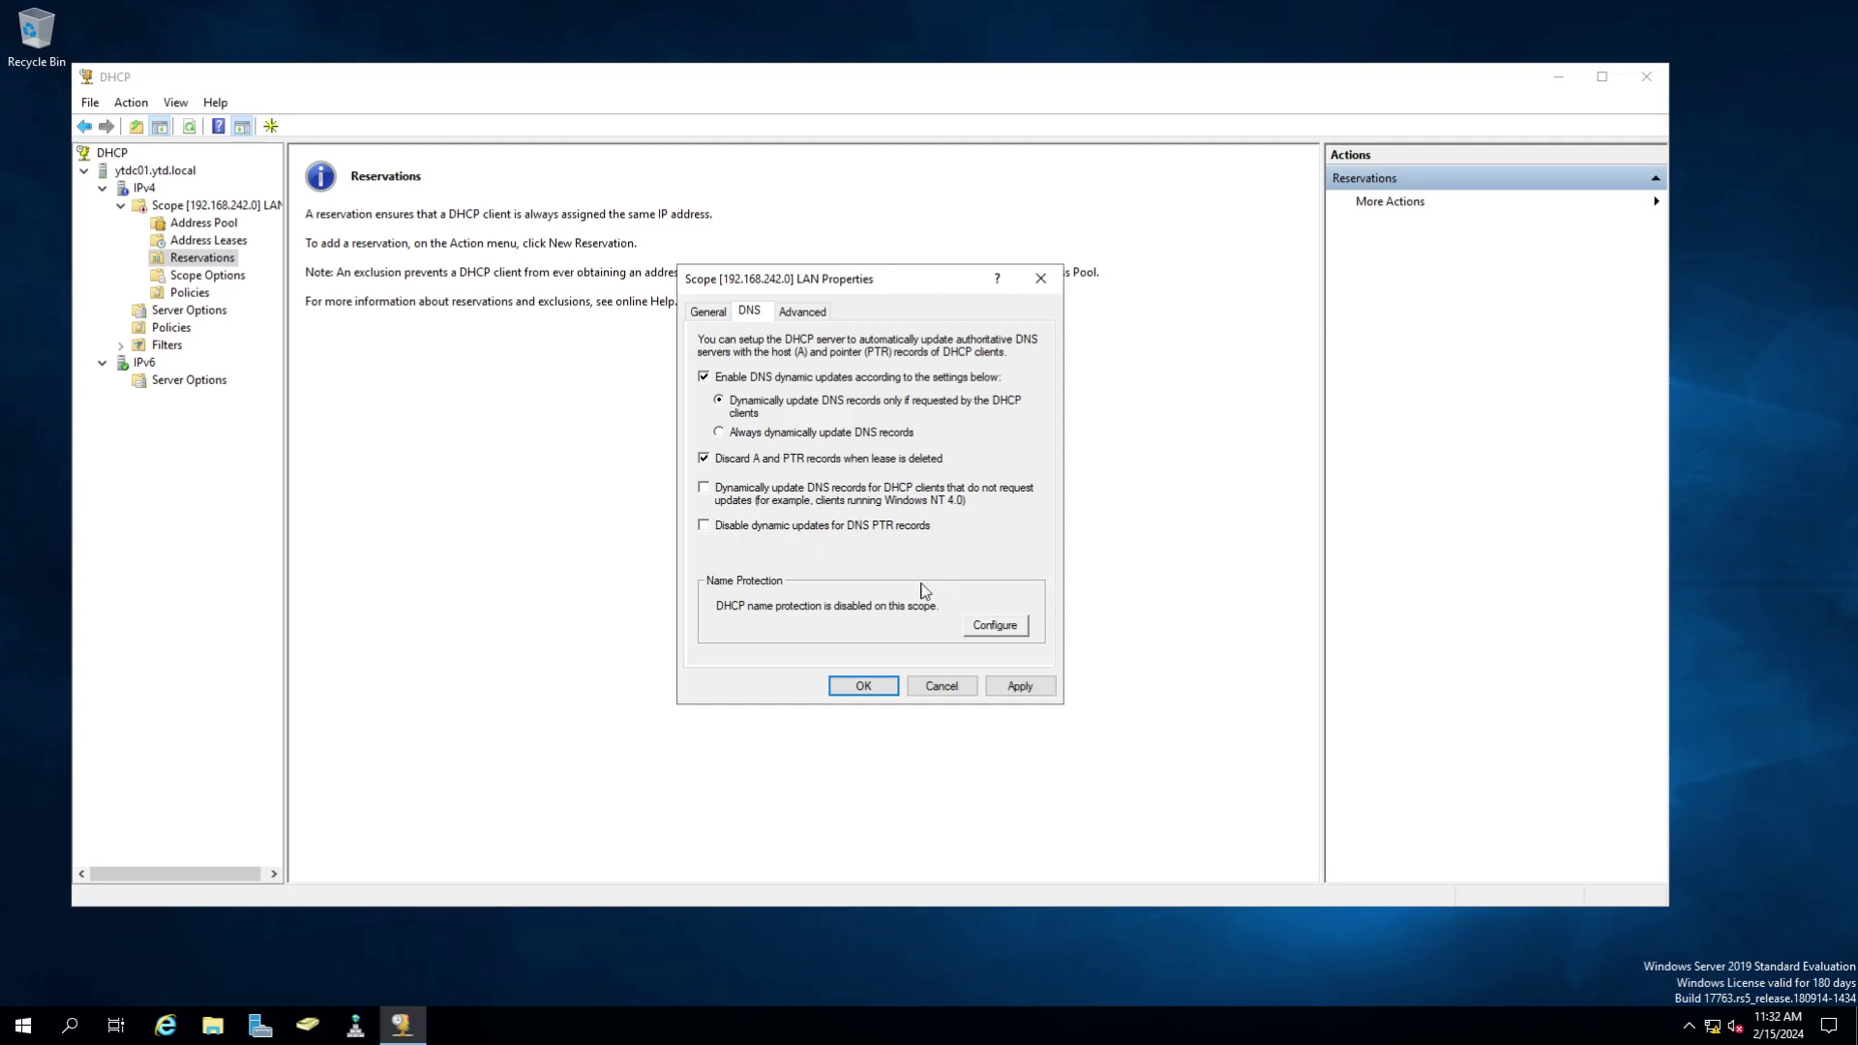
click(997, 629)
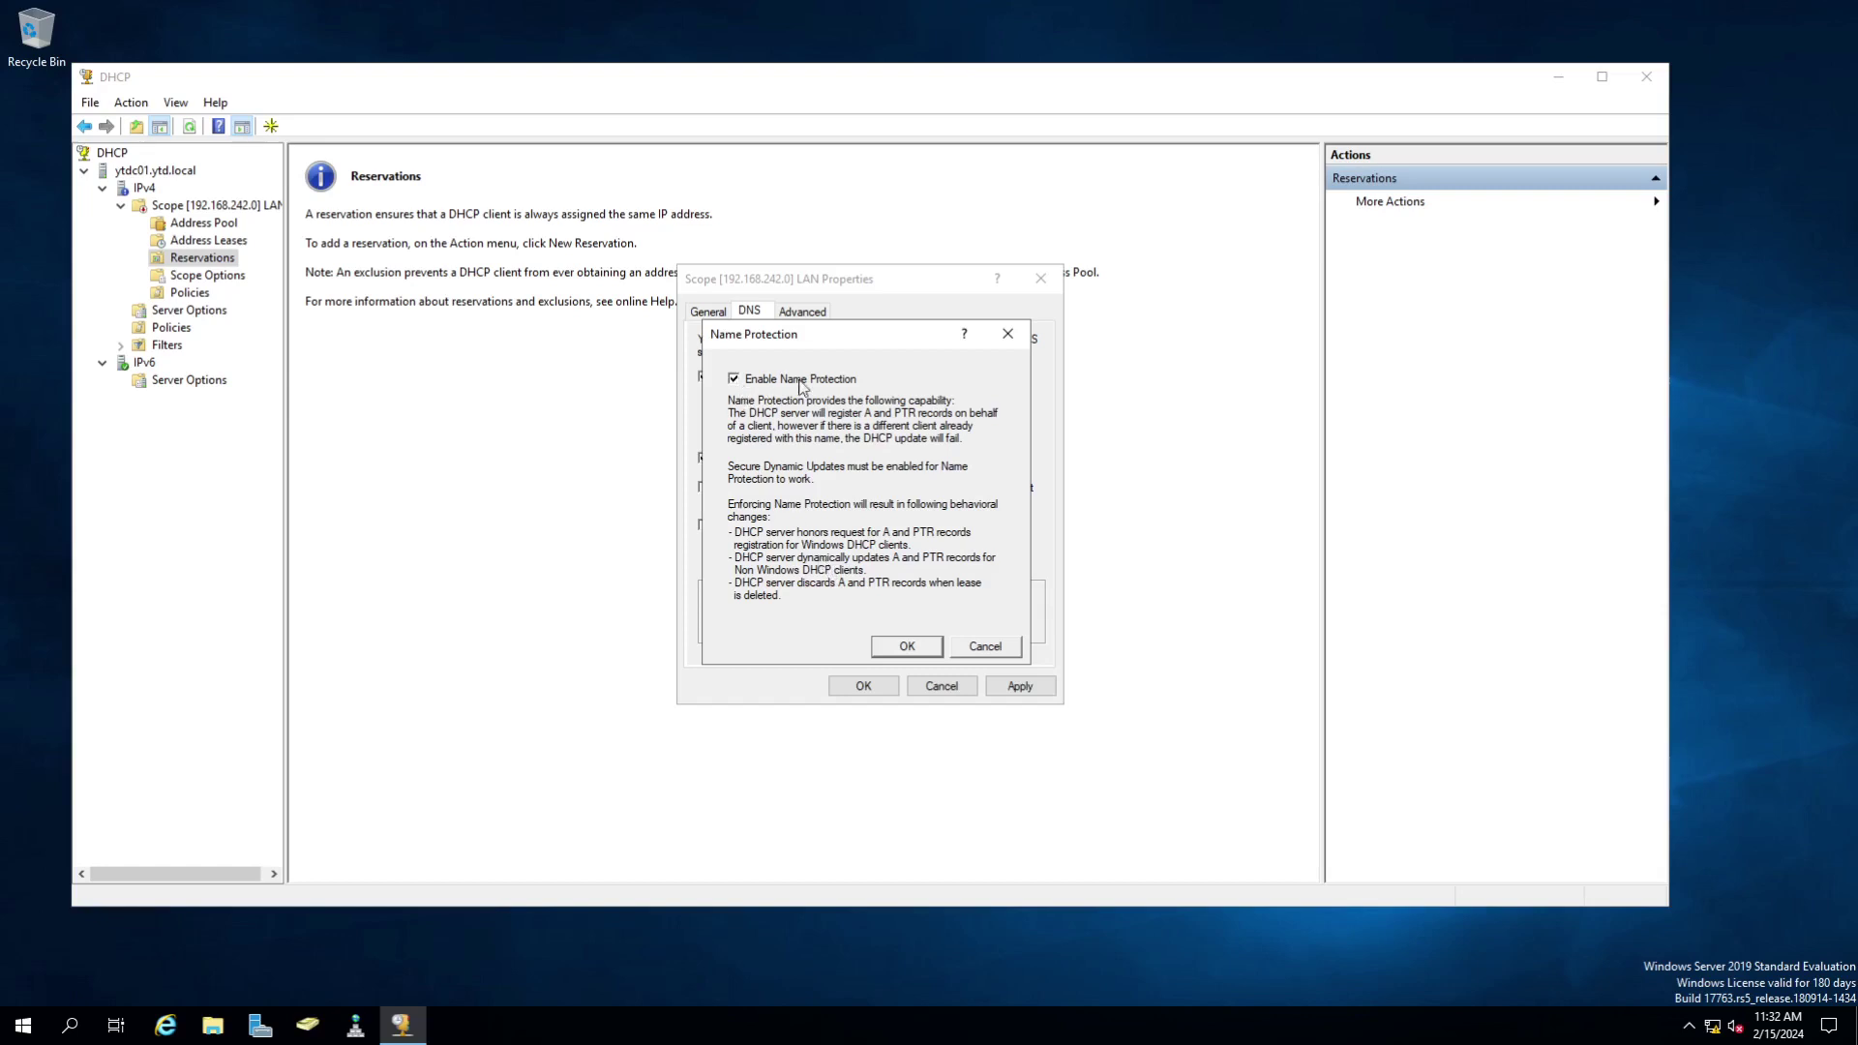
click(908, 647)
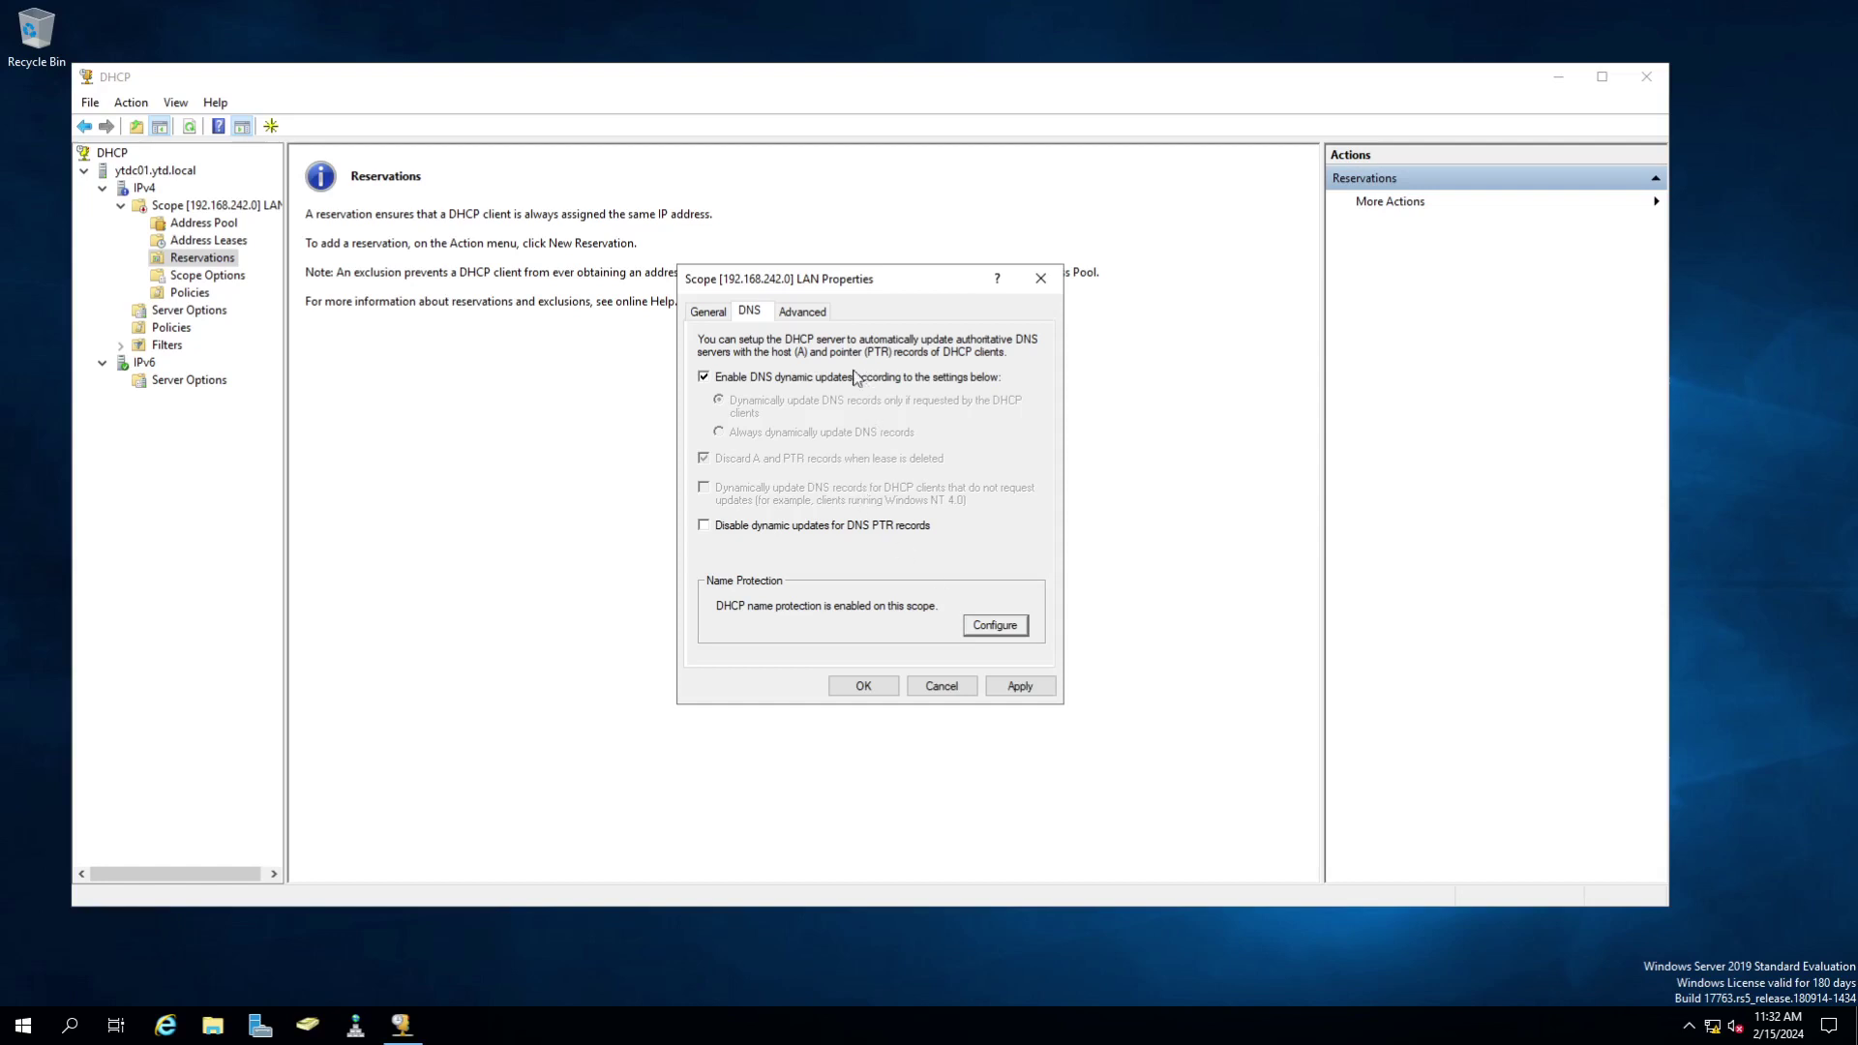
click(803, 311)
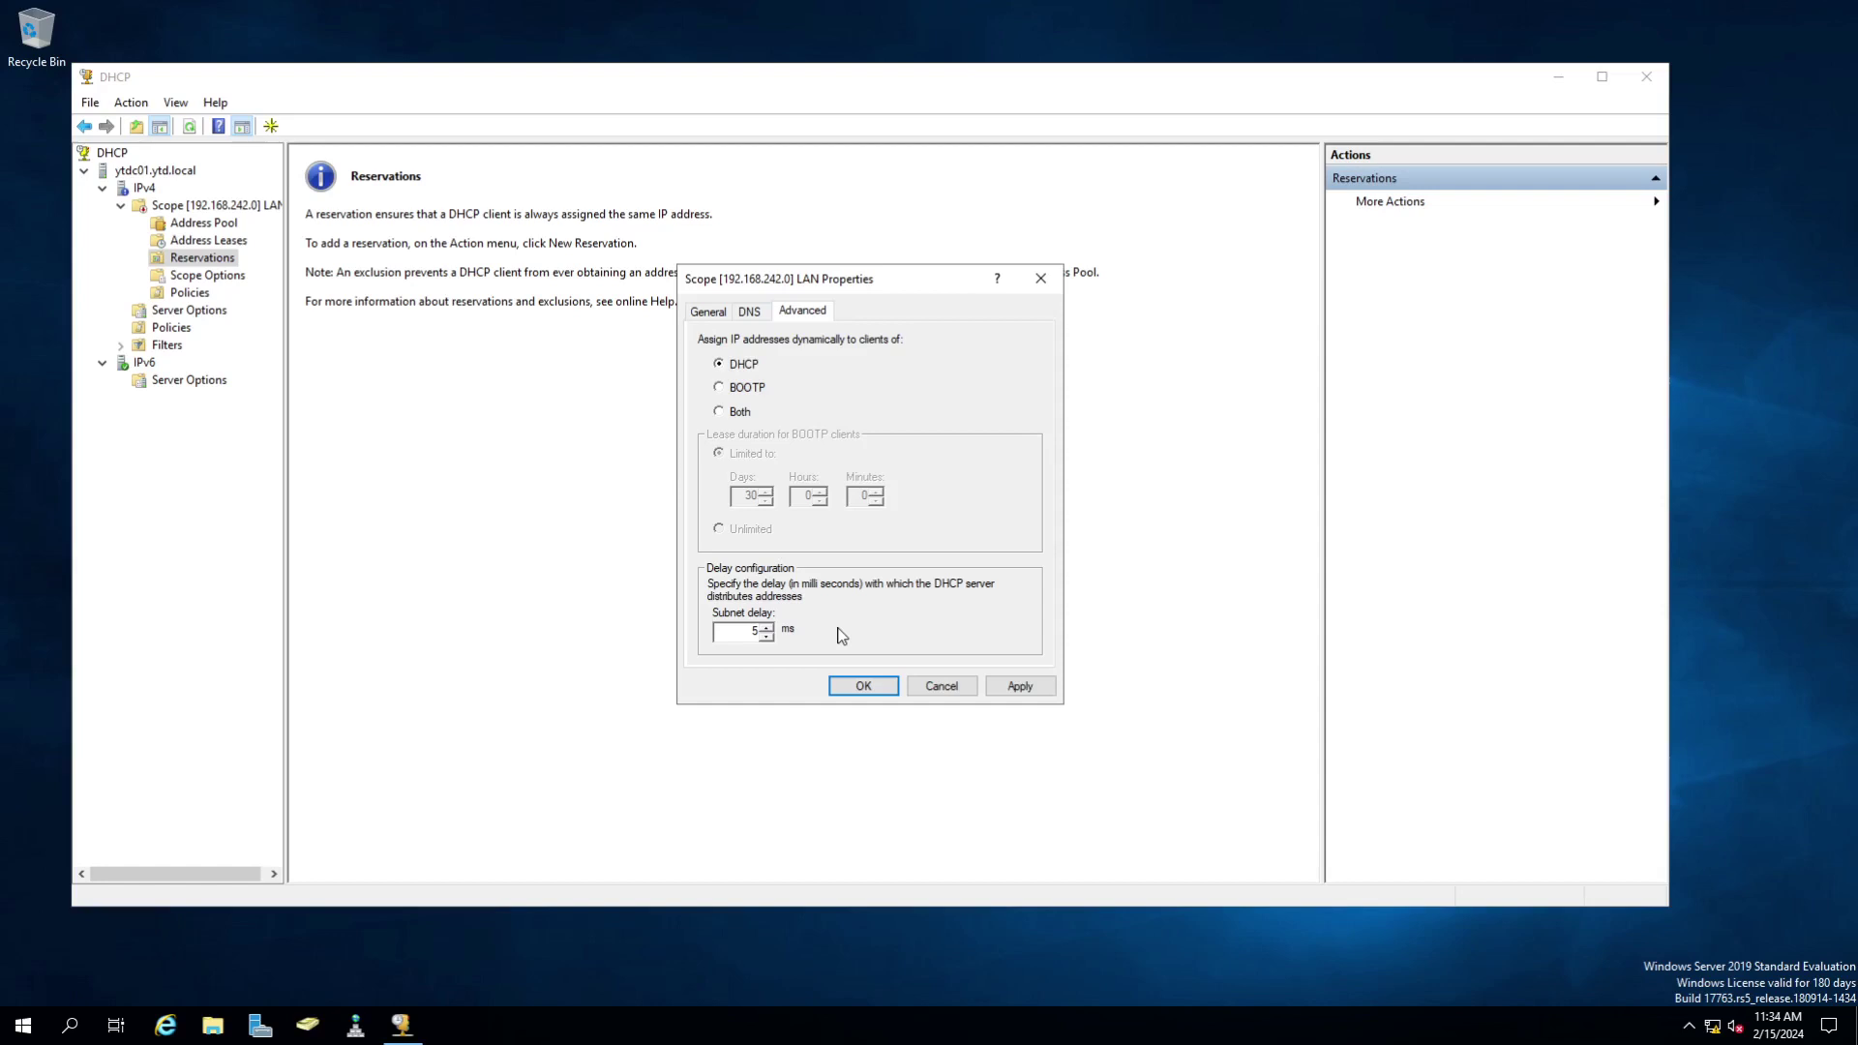
click(868, 685)
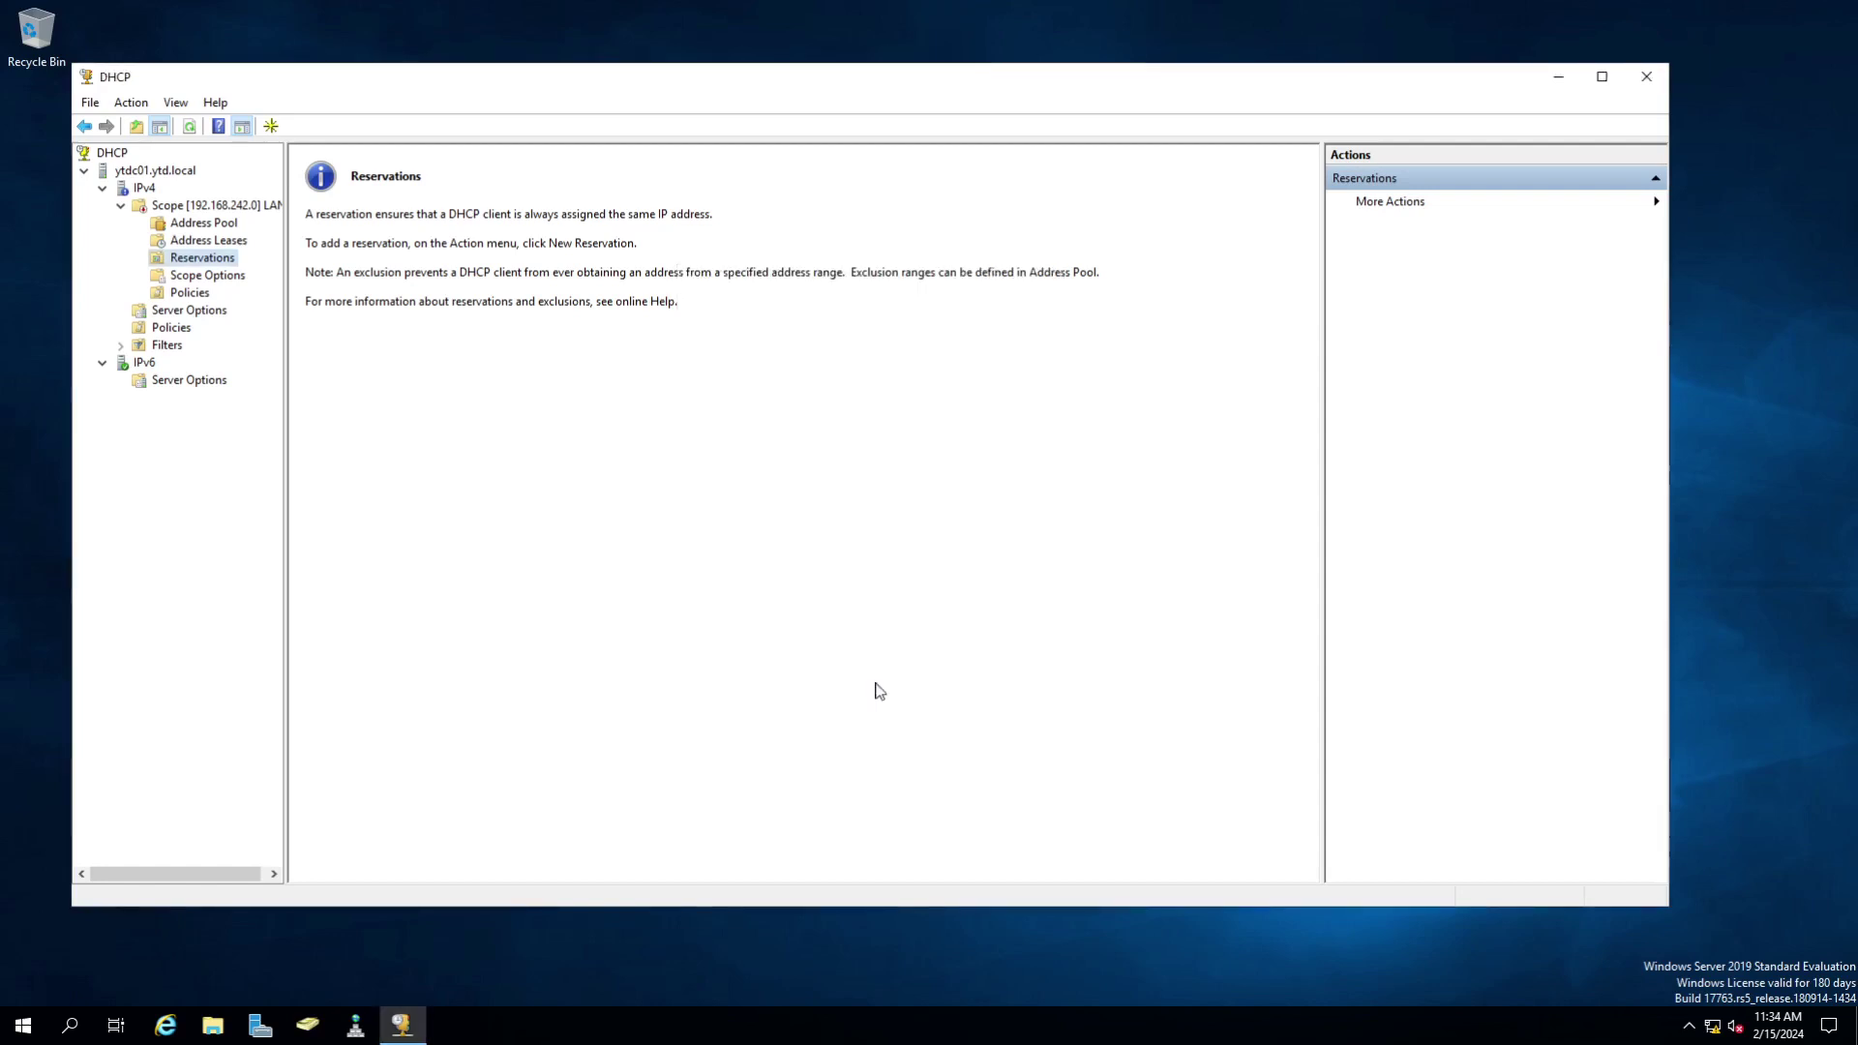
right_click(204, 211)
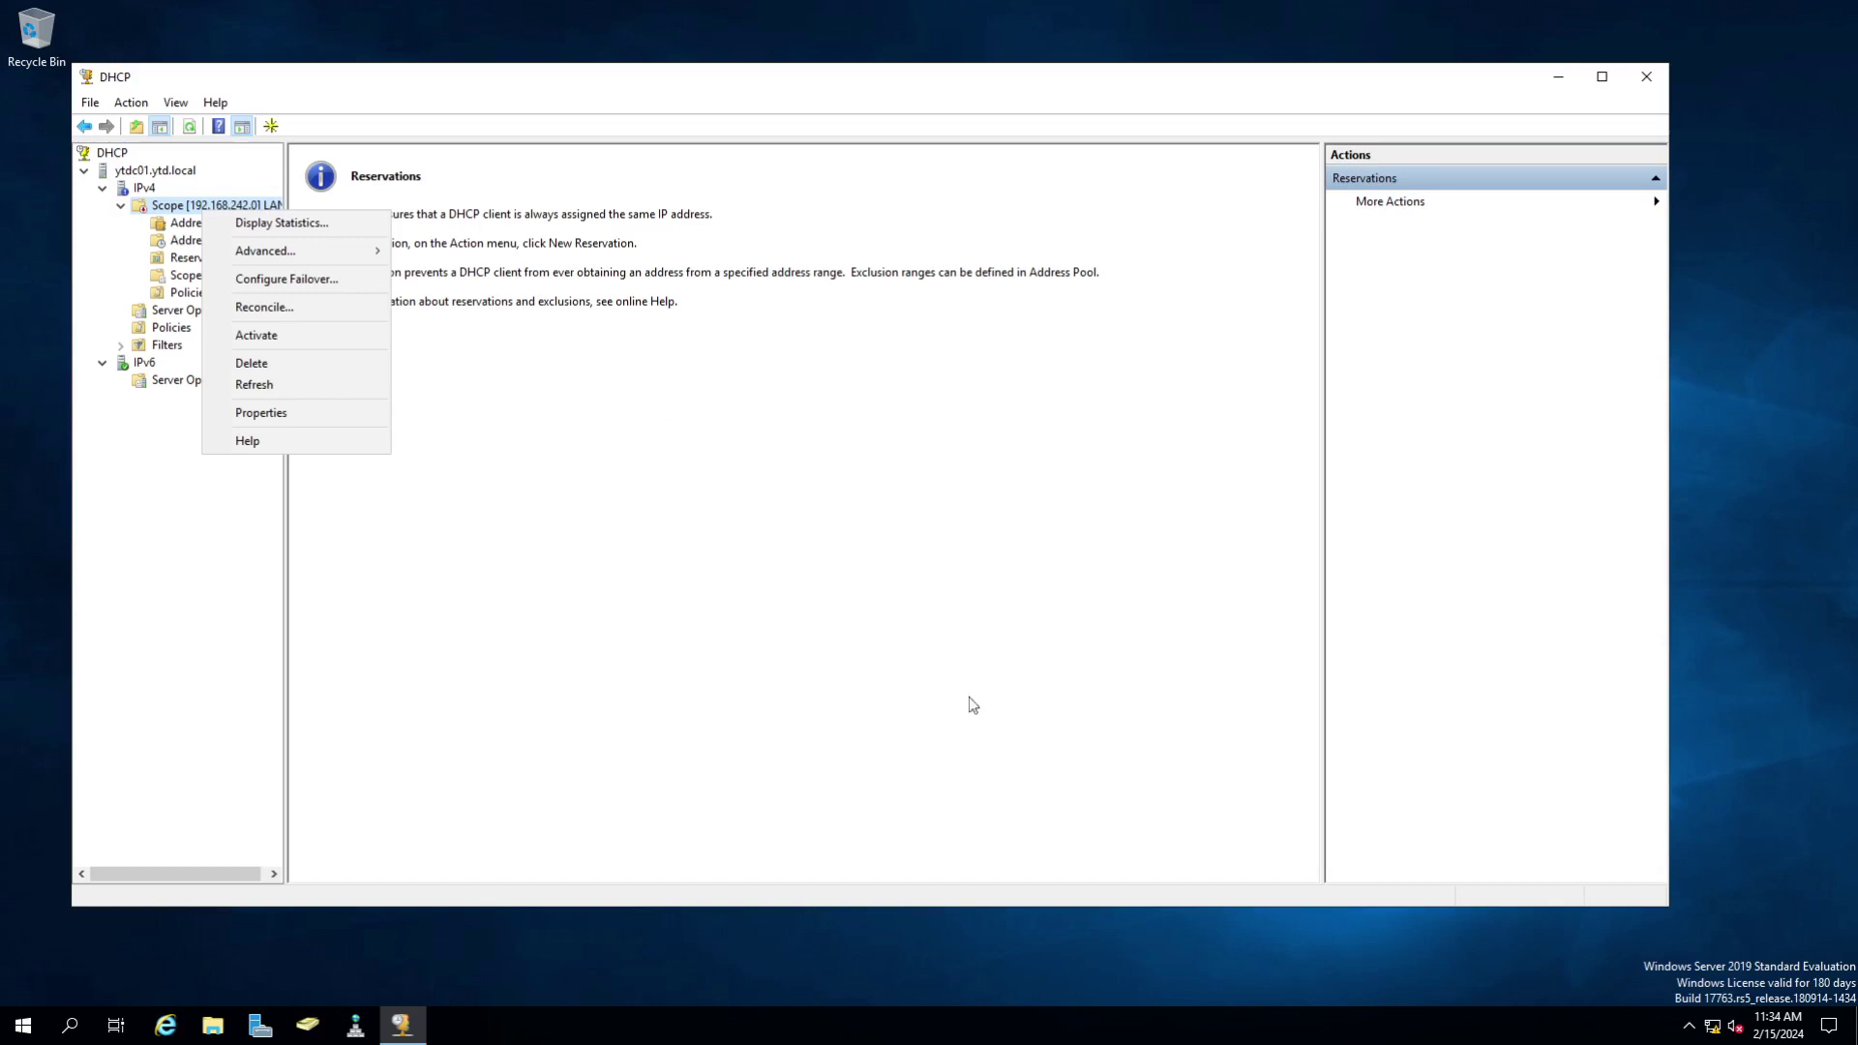
click(989, 717)
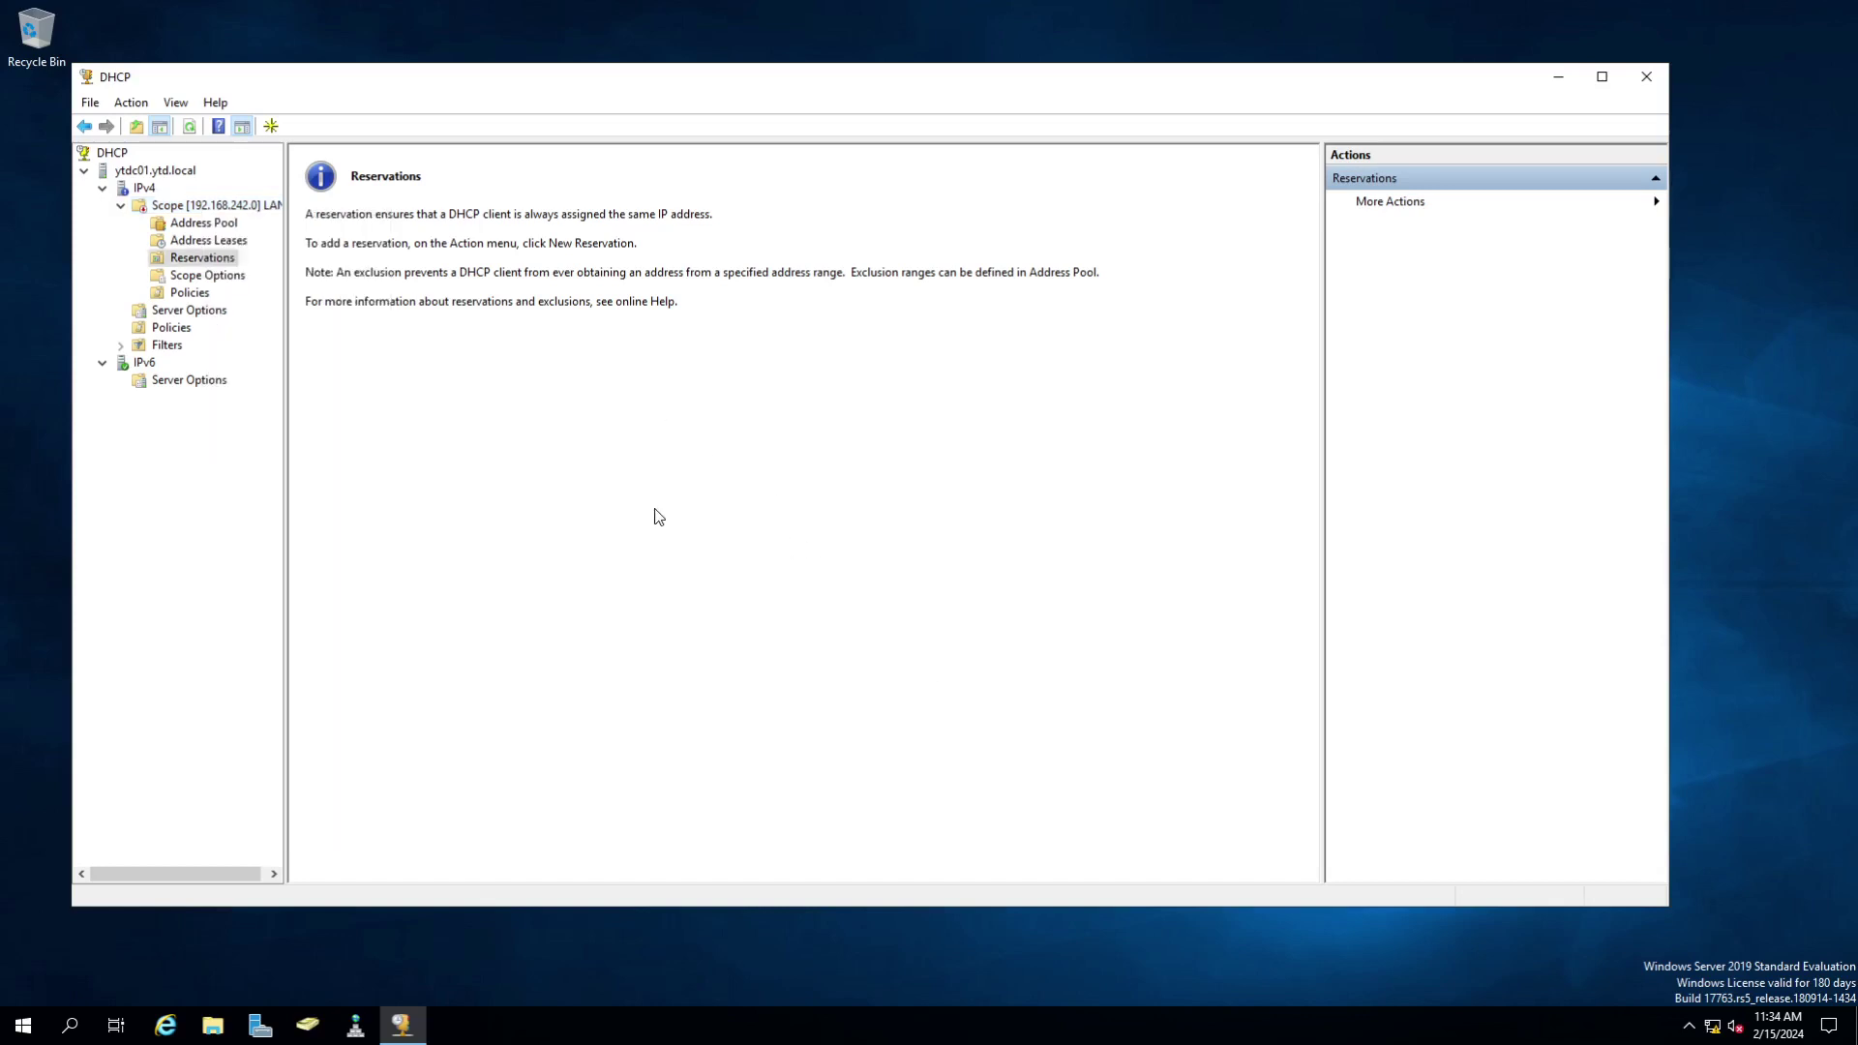